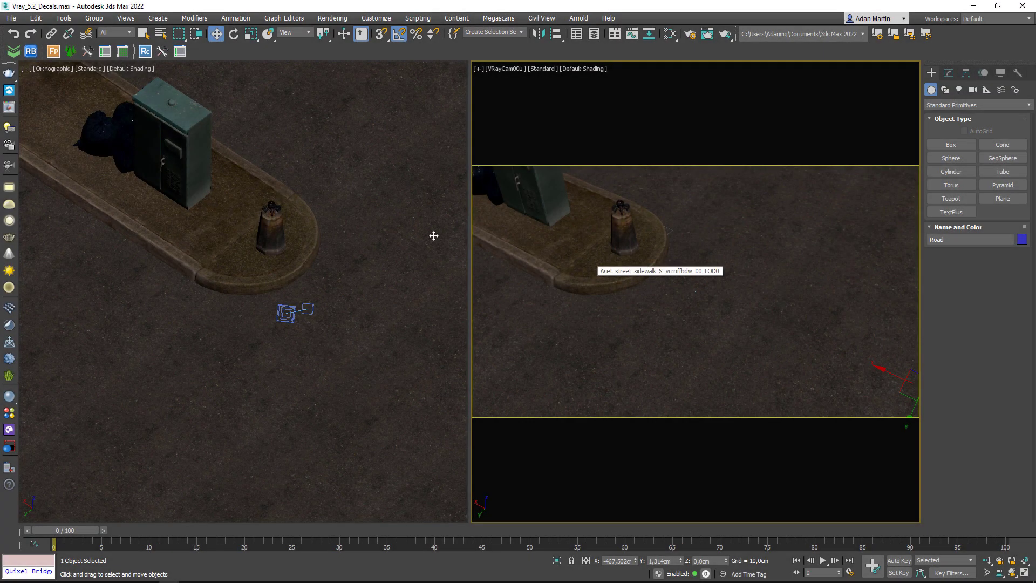
# - Show the road render and display its Sharpen/Blur layer settings (sharpen 1.529, blur 1.117)
pyautogui.click(13, 110)
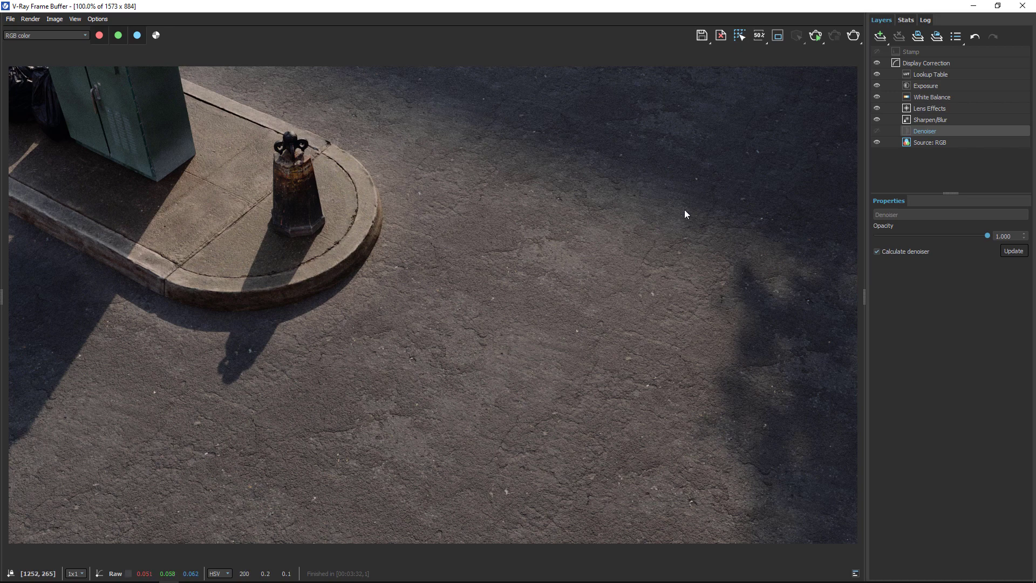
pyautogui.click(909, 119)
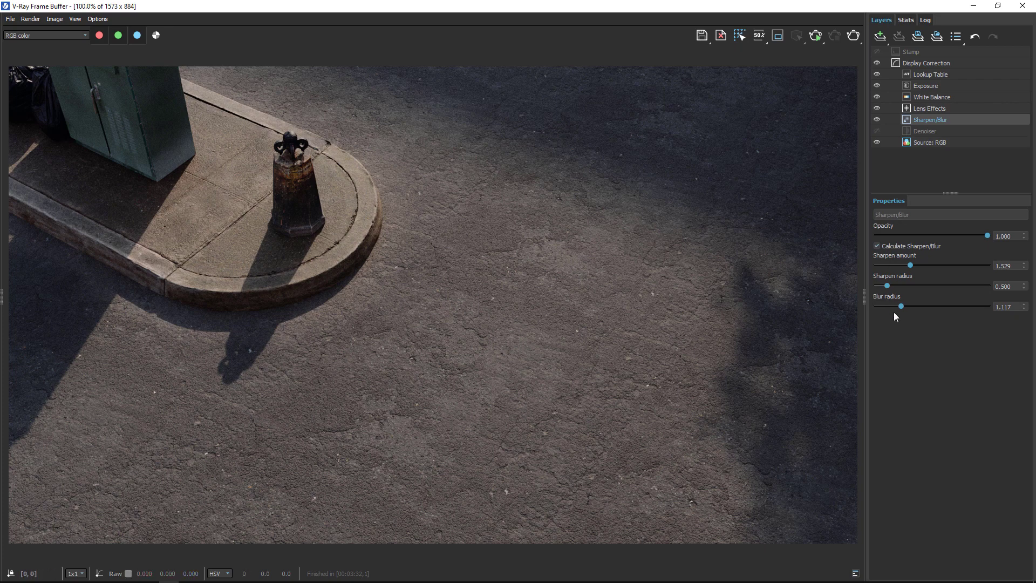
pyautogui.moveTo(901, 306)
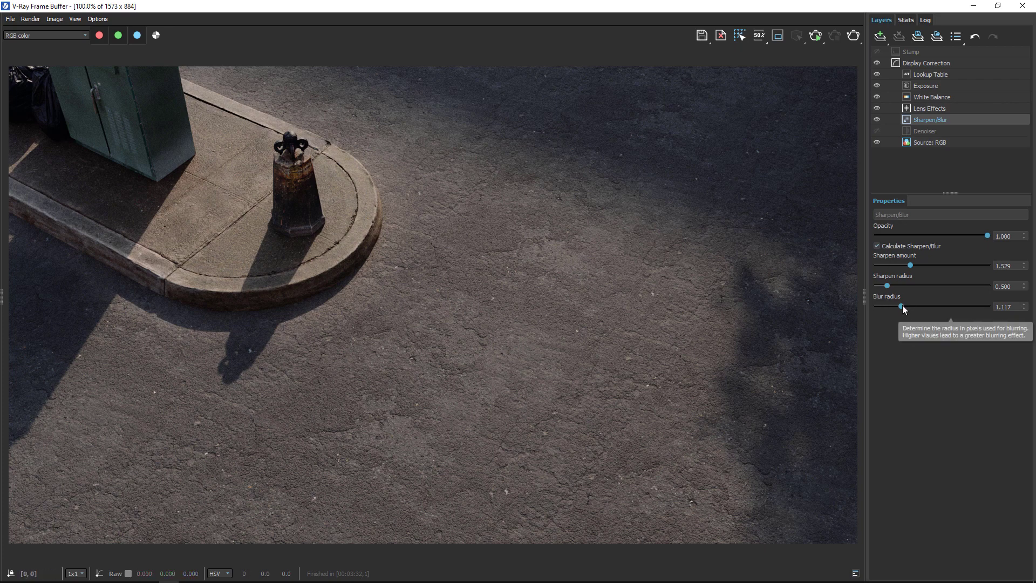
# - Zero the blur radius and try sharpen amounts from about 1.14 to 2.45, viewing the post and curb
pyautogui.moveTo(900, 306); pyautogui.dragTo(868, 306)
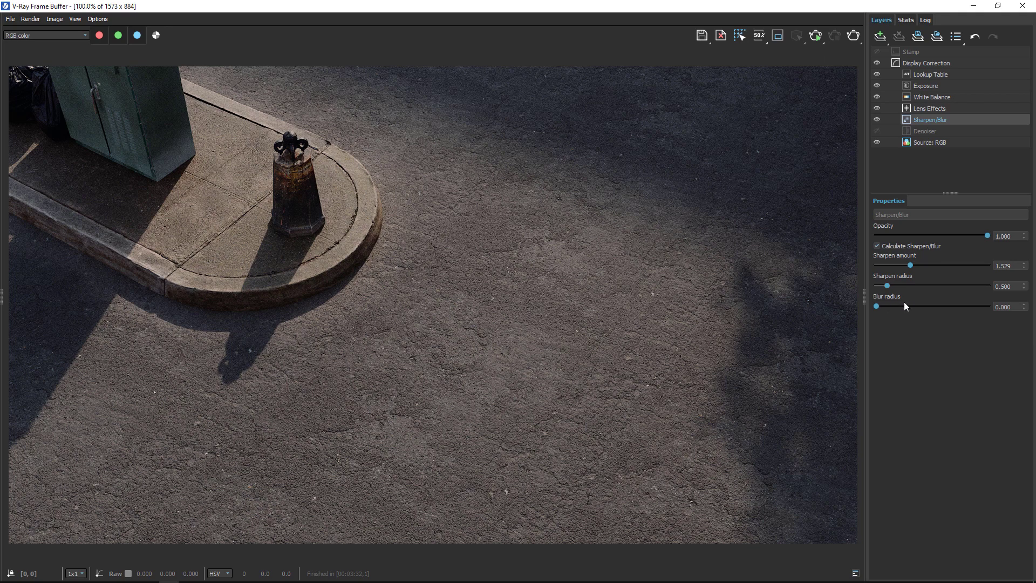
pyautogui.scroll(1, 567, 364)
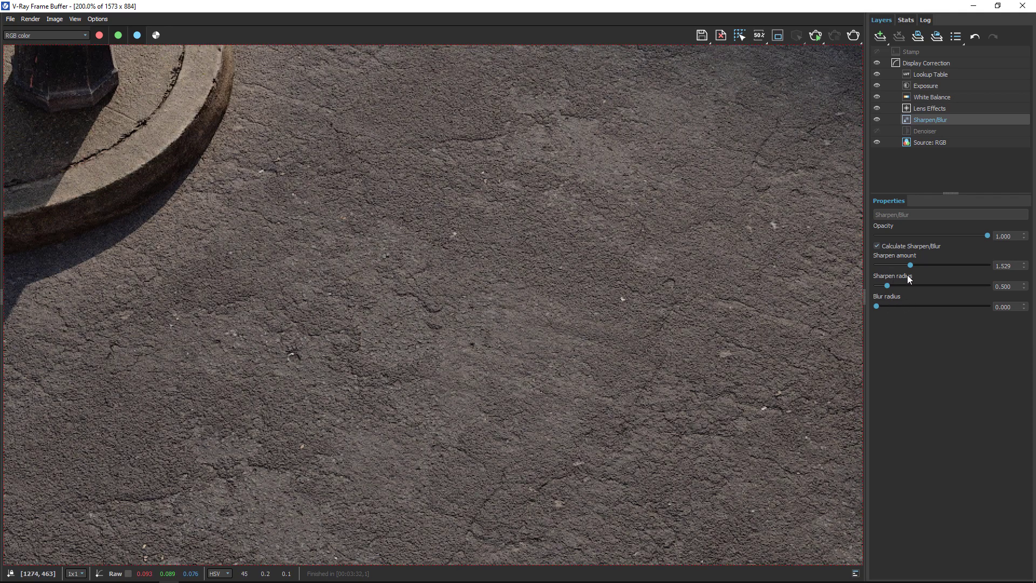
pyautogui.moveTo(911, 266); pyautogui.dragTo(950, 265)
pyautogui.moveTo(950, 265)
pyautogui.mouseDown()
pyautogui.moveTo(878, 264)
pyautogui.moveTo(902, 265)
pyautogui.mouseUp()
pyautogui.moveTo(299, 238)
pyautogui.mouseDown(button='middle')
pyautogui.moveTo(593, 341)
pyautogui.moveTo(598, 415)
pyautogui.mouseUp(button='middle')
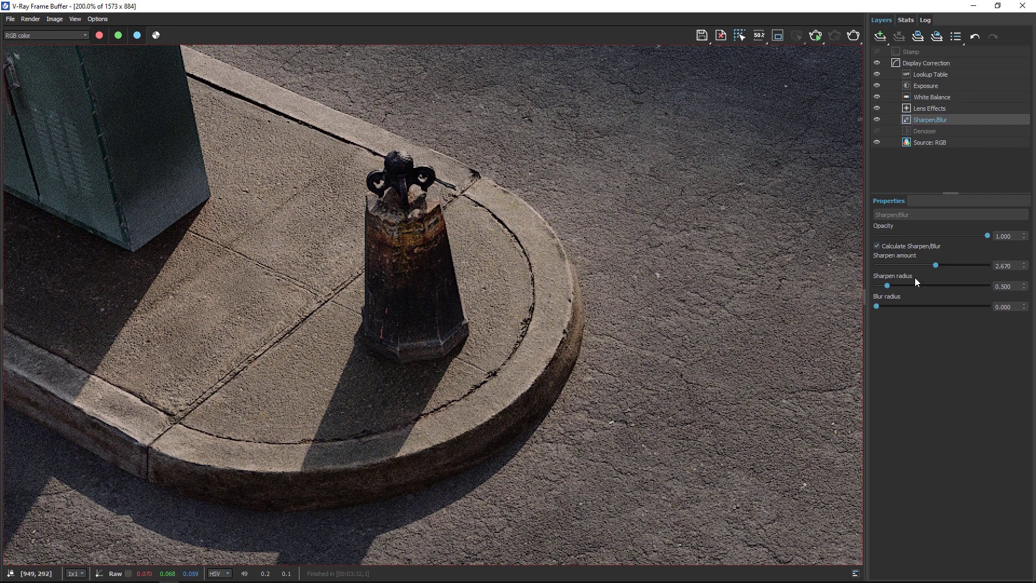
pyautogui.moveTo(935, 265); pyautogui.dragTo(902, 266)
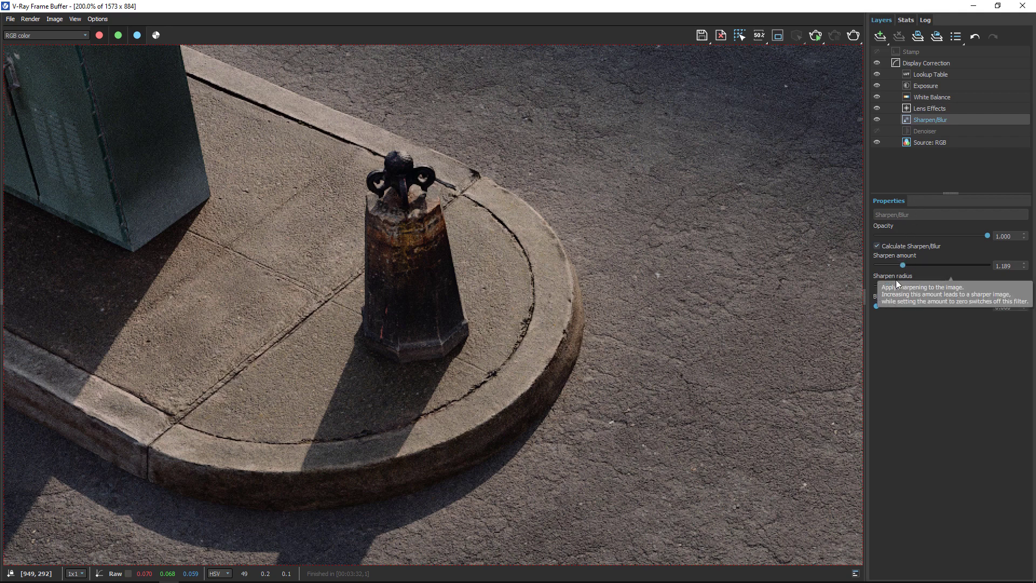
pyautogui.moveTo(902, 265)
pyautogui.mouseDown()
pyautogui.moveTo(931, 265)
pyautogui.moveTo(917, 265)
pyautogui.mouseUp()
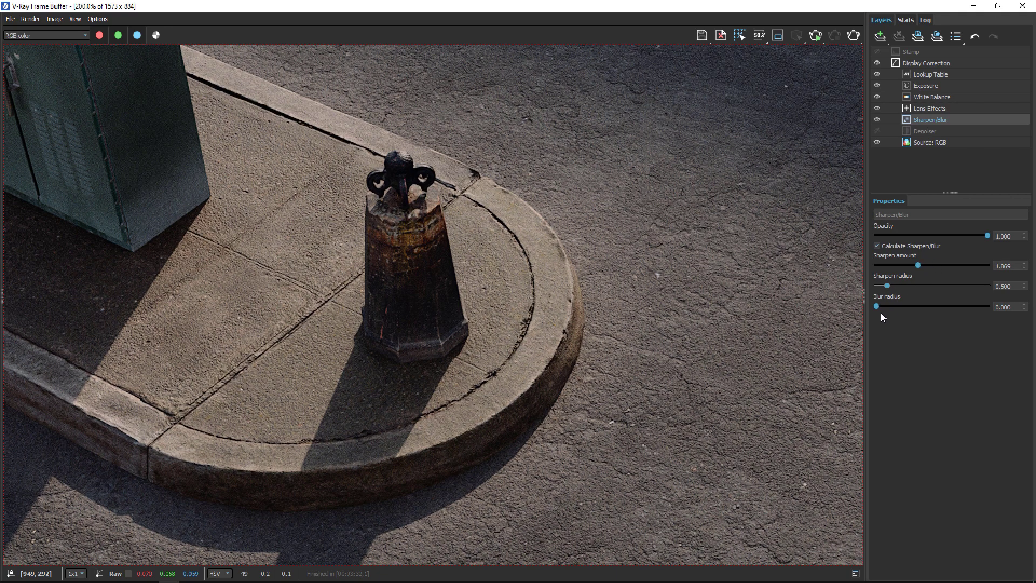
# - Switch sharpening off, add a slight blur, then bring sharpen amount back to about 1.286
pyautogui.moveTo(920, 264); pyautogui.dragTo(846, 264)
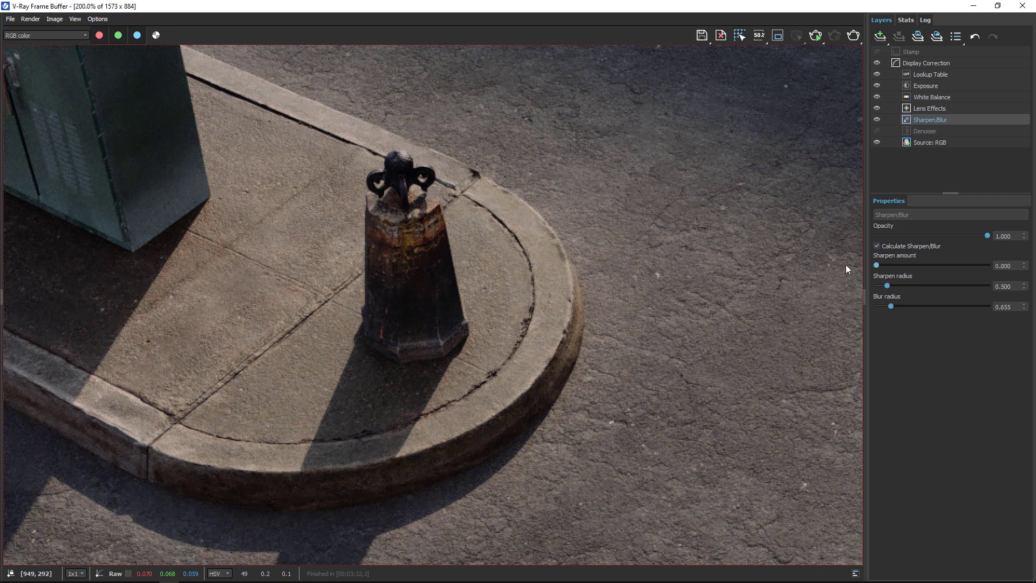
pyautogui.moveTo(890, 306)
pyautogui.mouseDown()
pyautogui.moveTo(949, 306)
pyautogui.moveTo(888, 307)
pyautogui.mouseUp()
pyautogui.moveTo(876, 265)
pyautogui.mouseDown()
pyautogui.moveTo(930, 265)
pyautogui.moveTo(913, 267)
pyautogui.mouseUp()
pyautogui.scroll(-2, 568, 305)
pyautogui.scroll(1, 549, 306)
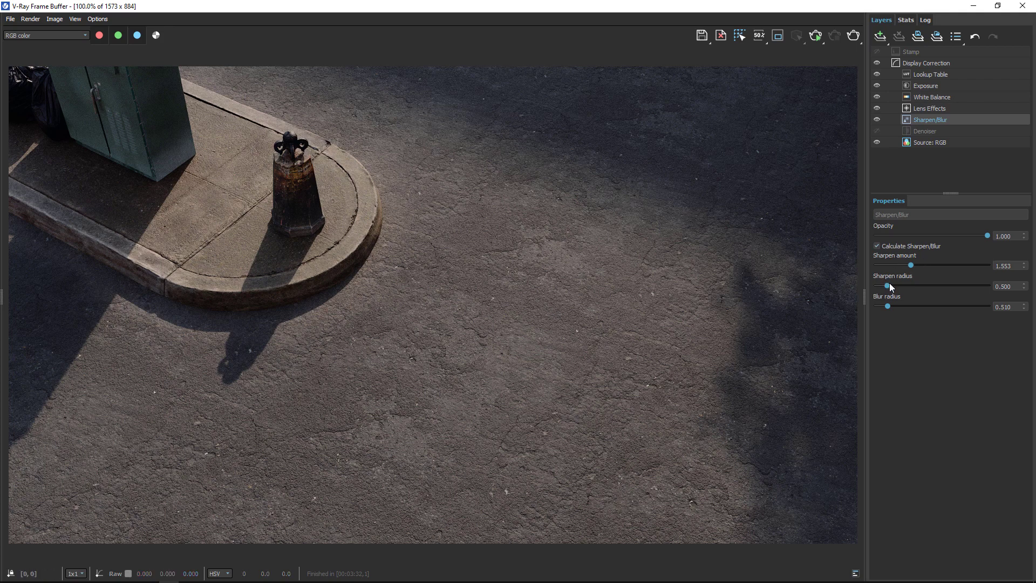
# - Widen sharpen radius to 0.631 and raise blur radius to 0.752, zooming to check detail
pyautogui.moveTo(887, 286)
pyautogui.mouseDown()
pyautogui.moveTo(925, 286)
pyautogui.moveTo(876, 290)
pyautogui.moveTo(888, 288)
pyautogui.mouseUp()
pyautogui.moveTo(891, 305); pyautogui.dragTo(893, 306)
pyautogui.scroll(4, 351, 219)
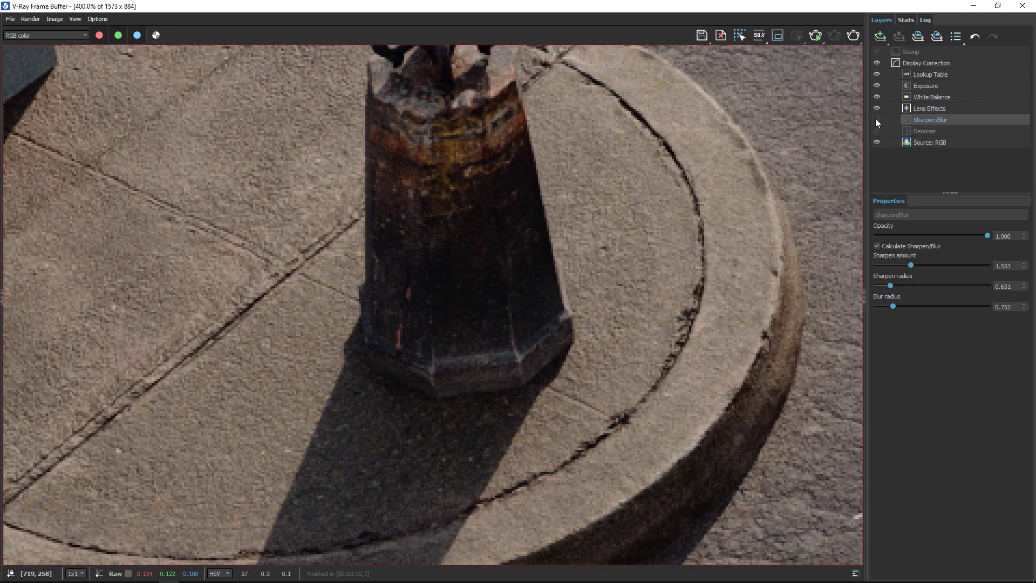
pyautogui.scroll(-2, 807, 231)
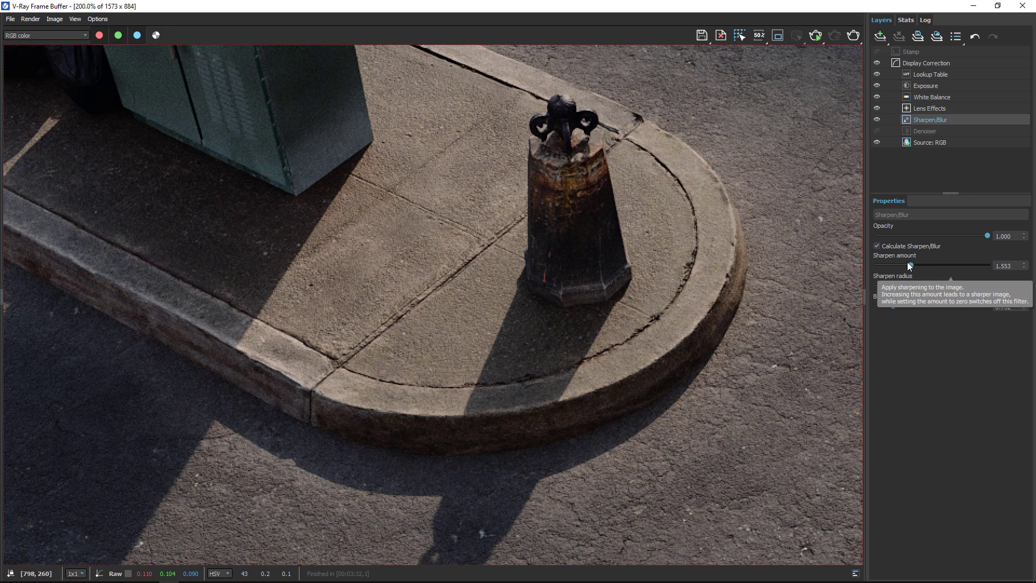
pyautogui.scroll(-2, 696, 275)
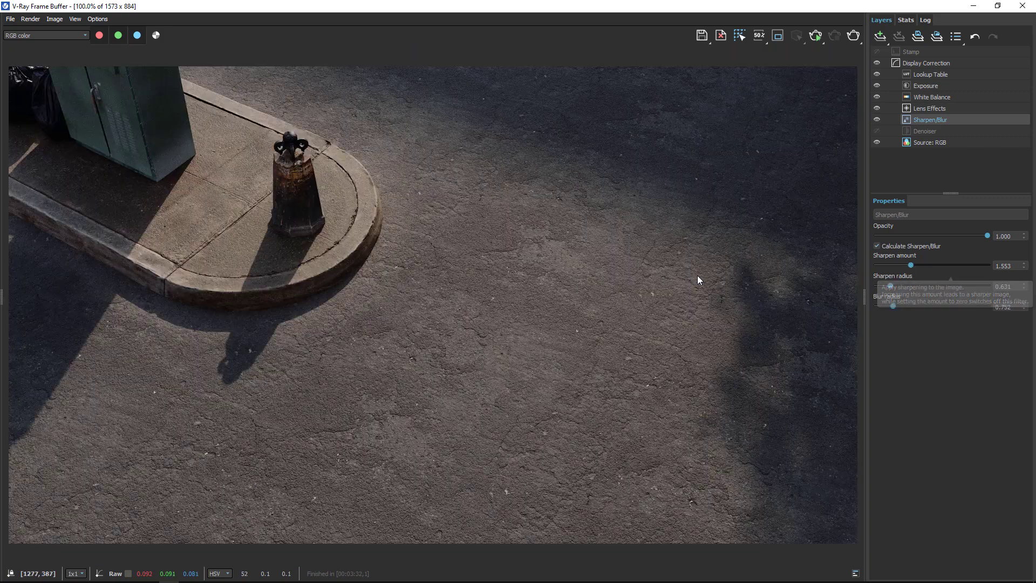
# - Toggle the Denoiser layer off and on to compare, then show the render message log
pyautogui.click(920, 131)
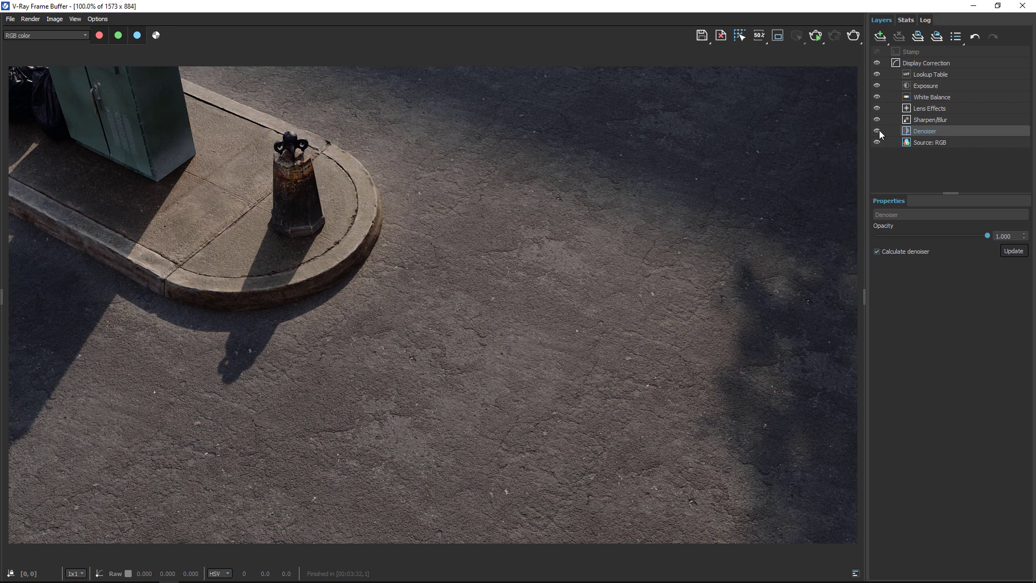
pyautogui.doubleClick(876, 251)
pyautogui.click(924, 21)
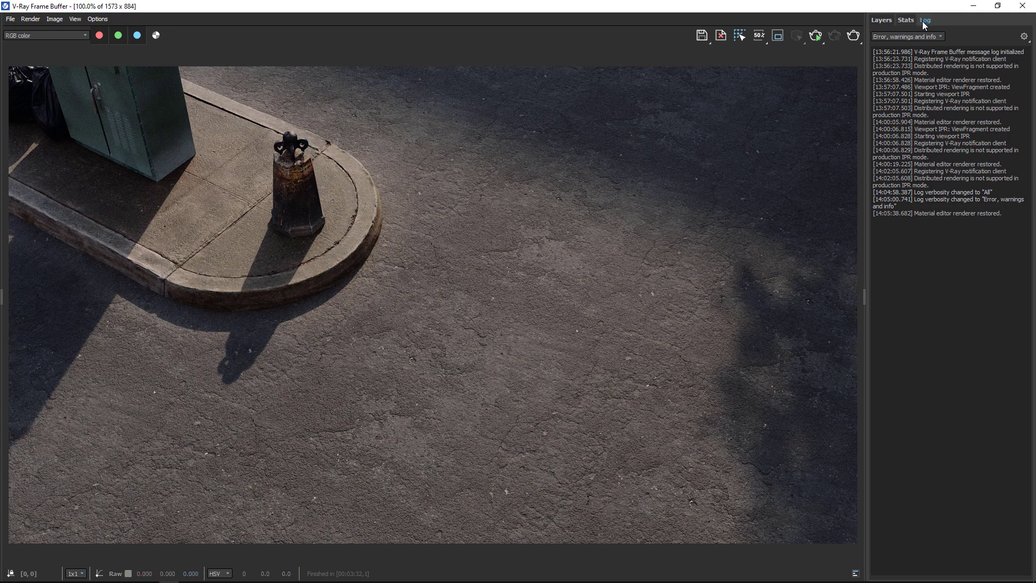
# - Set the message log verbosity to All, then return to the Layers list
pyautogui.click(1023, 36)
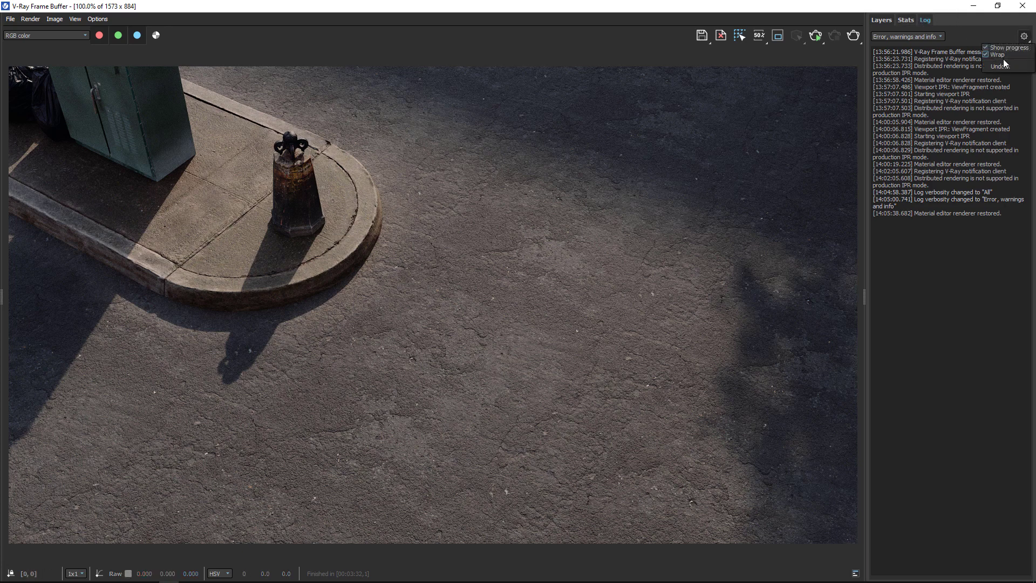
pyautogui.click(932, 38)
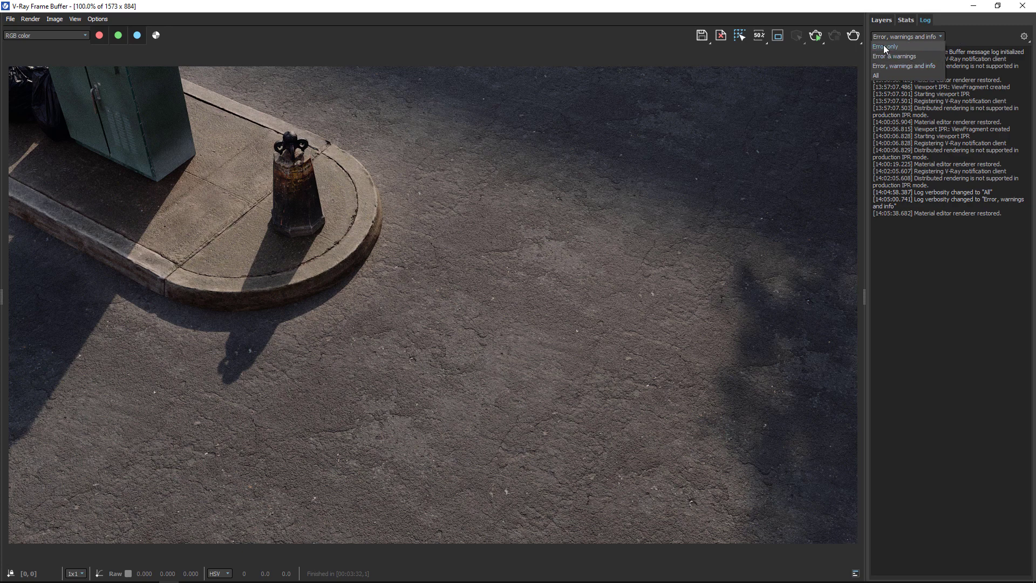
pyautogui.click(879, 76)
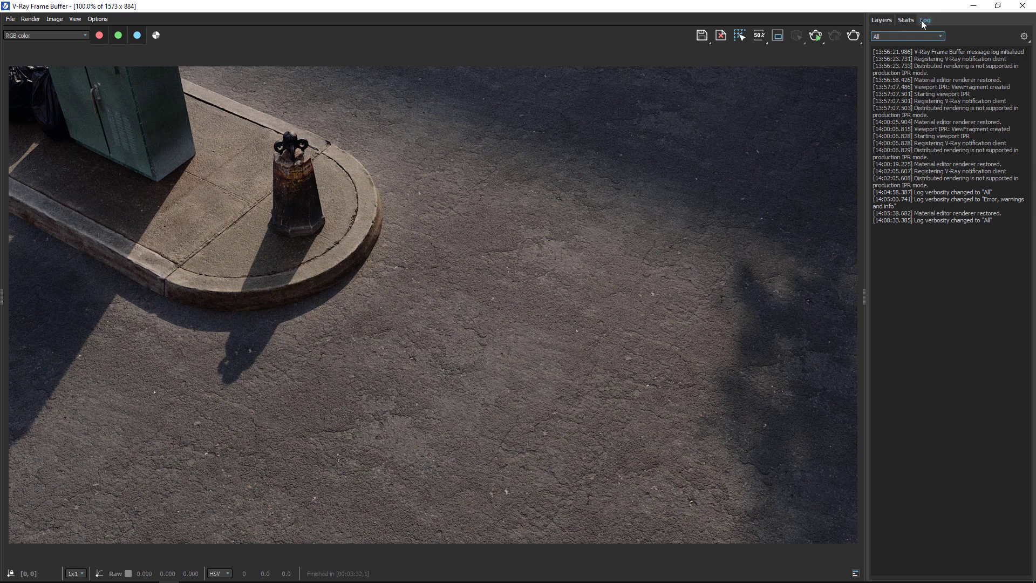
pyautogui.click(881, 20)
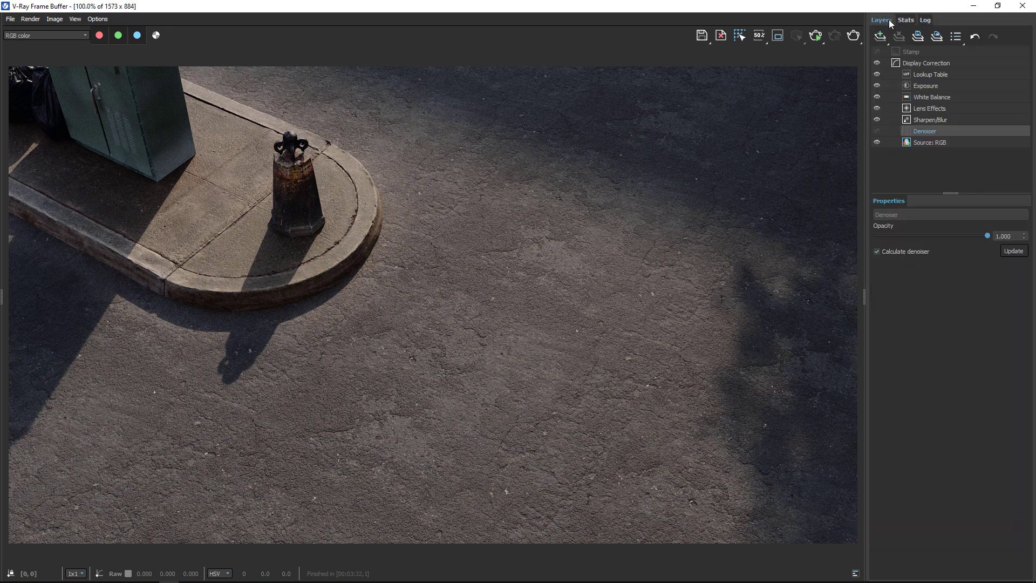
pyautogui.click(881, 20)
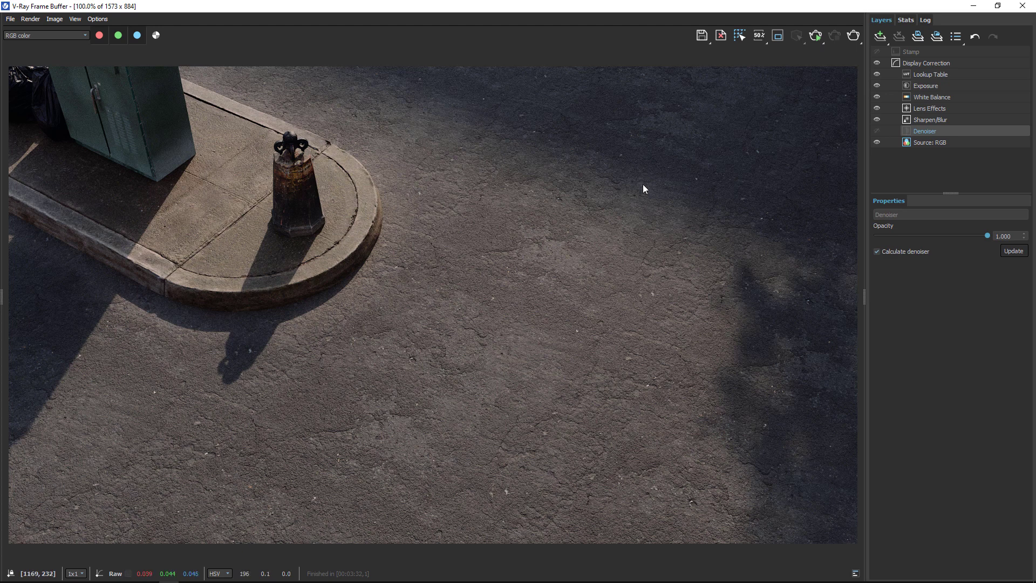
# - Close the frame buffer and arrange an enlarged Slate Material Editor on the sidewalk's material graph
pyautogui.click(1023, 6)
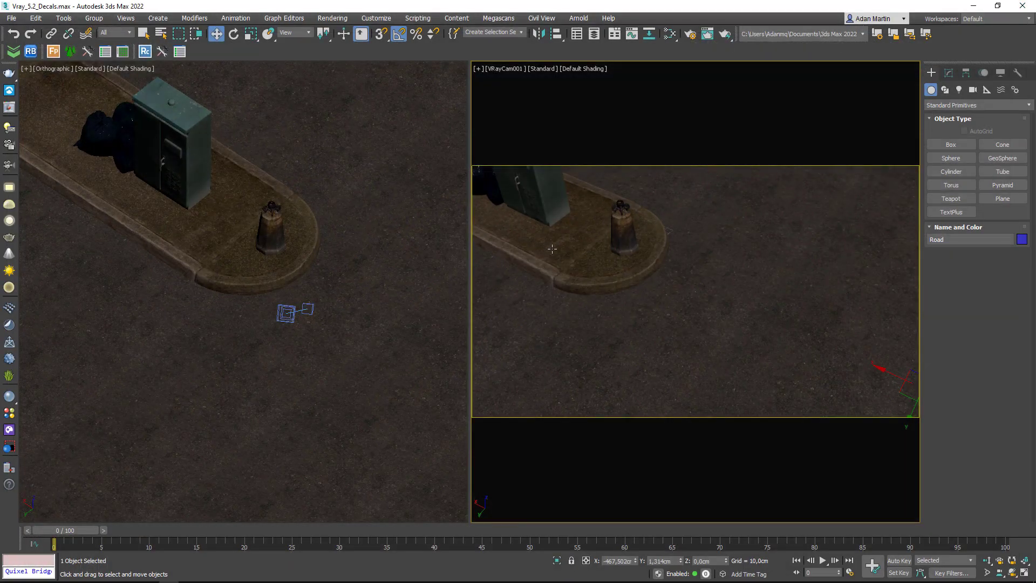
pyautogui.click(546, 252)
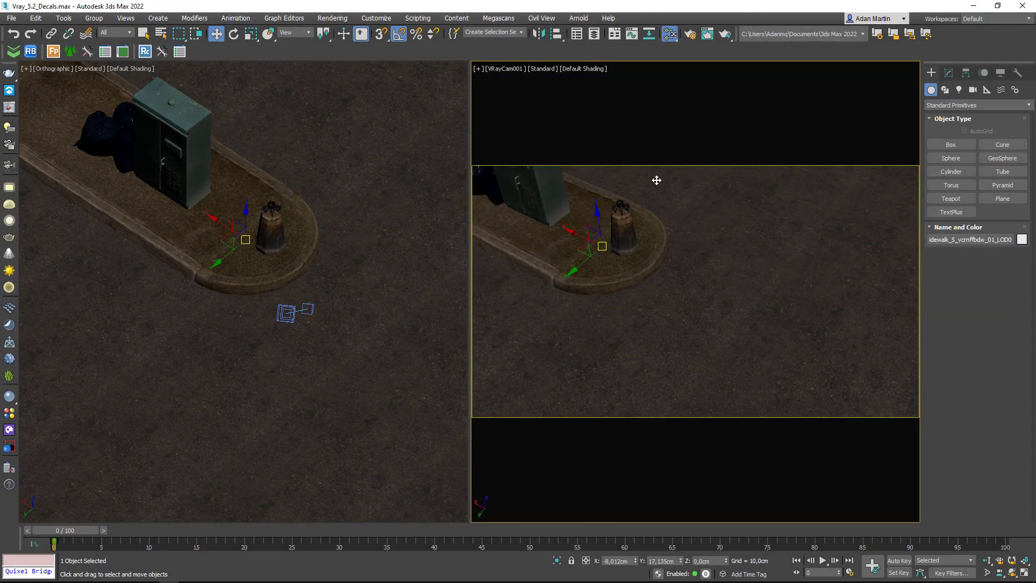
pyautogui.press('m')
pyautogui.moveTo(336, 71); pyautogui.dragTo(765, 55)
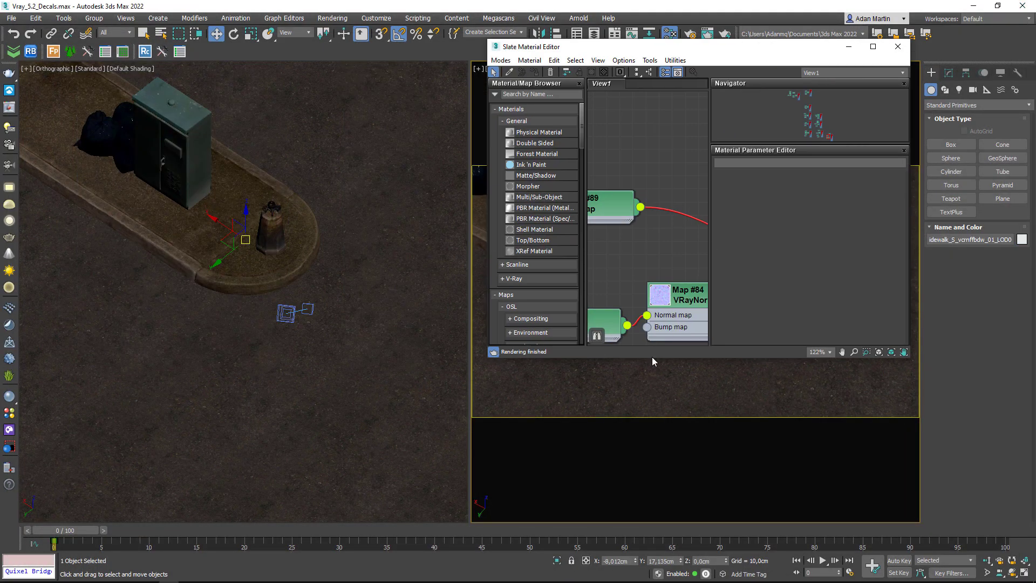
pyautogui.moveTo(654, 358); pyautogui.dragTo(653, 513)
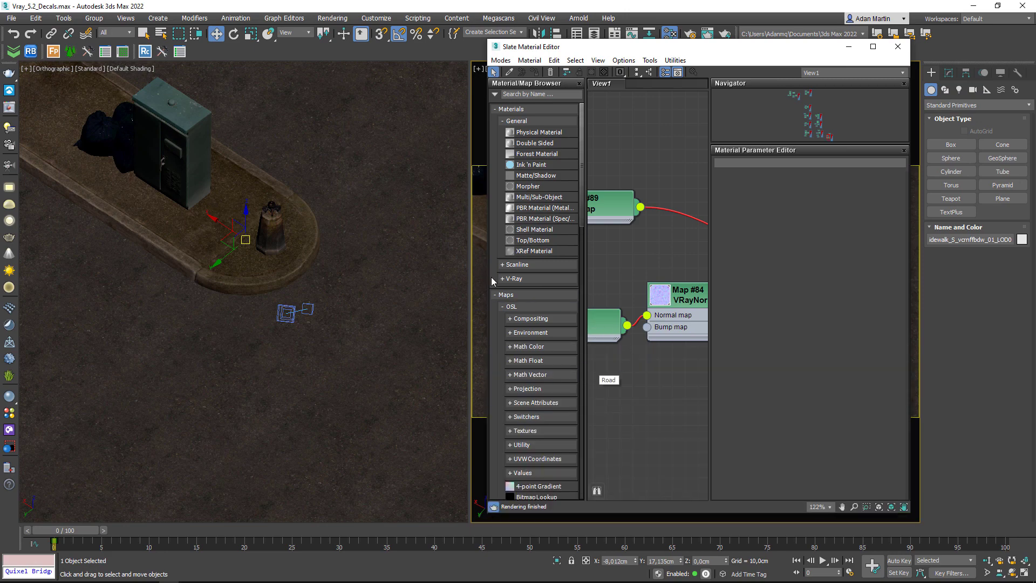
pyautogui.moveTo(489, 277); pyautogui.dragTo(155, 277)
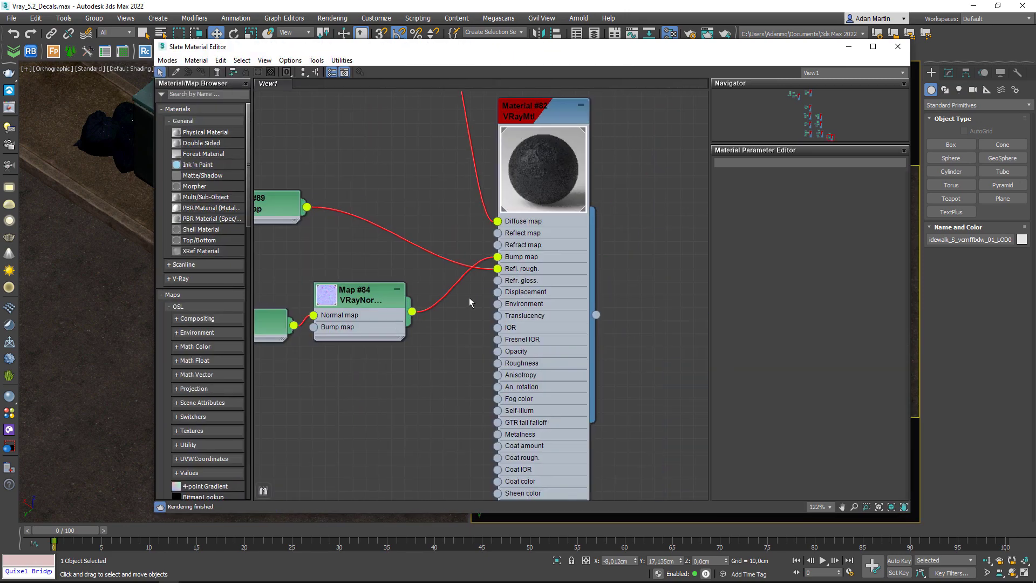
pyautogui.scroll(-5, 503, 273)
pyautogui.moveTo(392, 192); pyautogui.dragTo(326, 246)
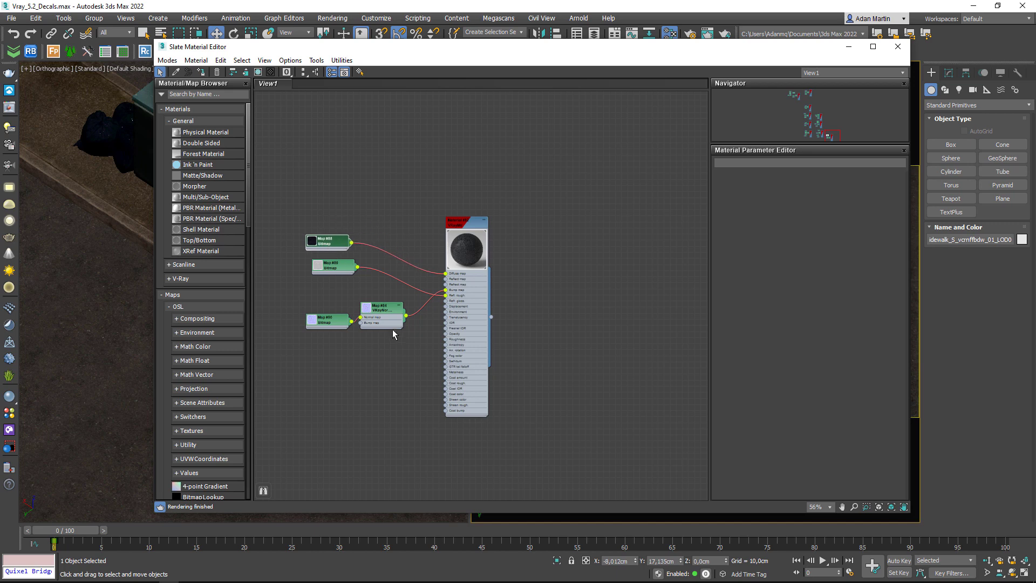
pyautogui.moveTo(525, 285); pyautogui.dragTo(507, 344, button='middle')
pyautogui.scroll(2, 516, 286)
# - Create a new V-Ray material, Material #121, to the right of the graph
pyautogui.rightClick(527, 237)
pyautogui.moveTo(558, 244)
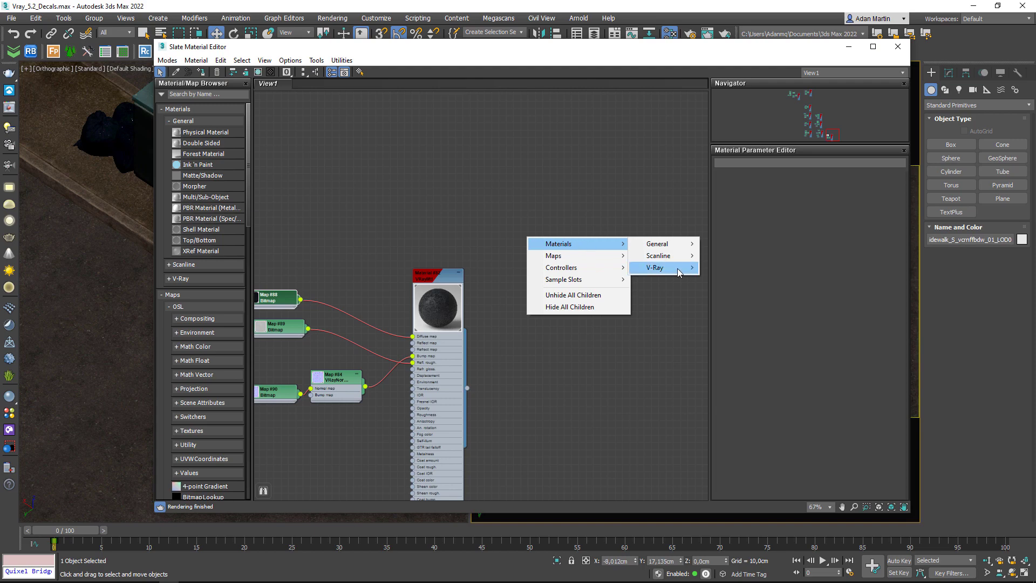
pyautogui.moveTo(656, 267)
pyautogui.click(721, 407)
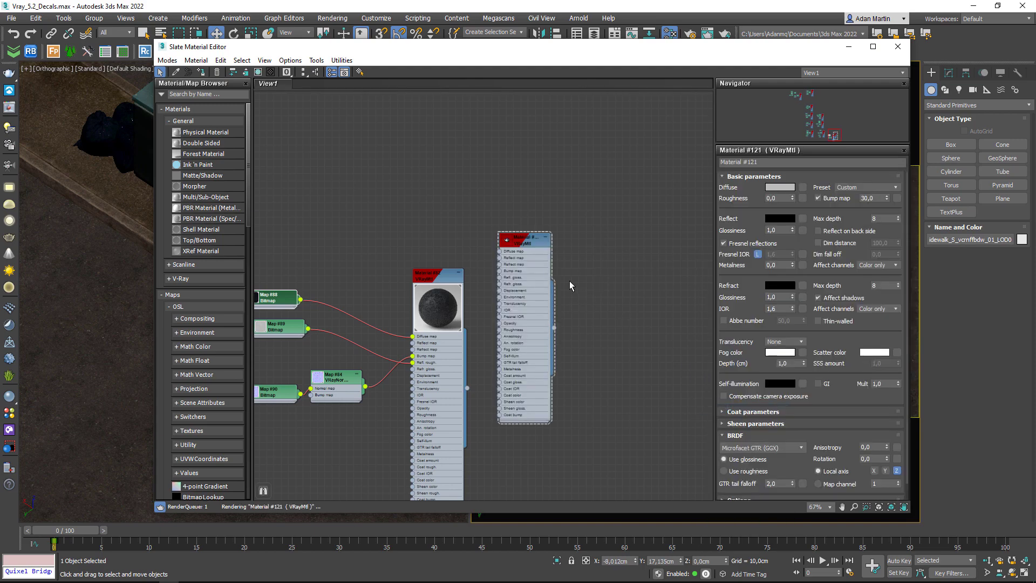
pyautogui.moveTo(534, 246); pyautogui.dragTo(643, 278)
pyautogui.scroll(4, 642, 279)
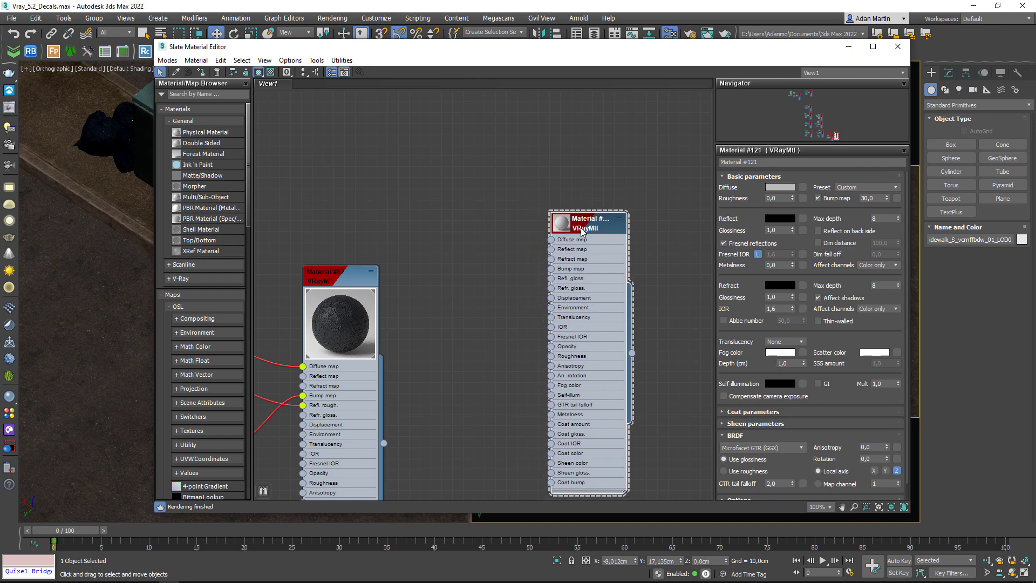
# - Compare the parameters of Material #82 and Material #121, leaving Material #82 active
pyautogui.doubleClick(338, 278)
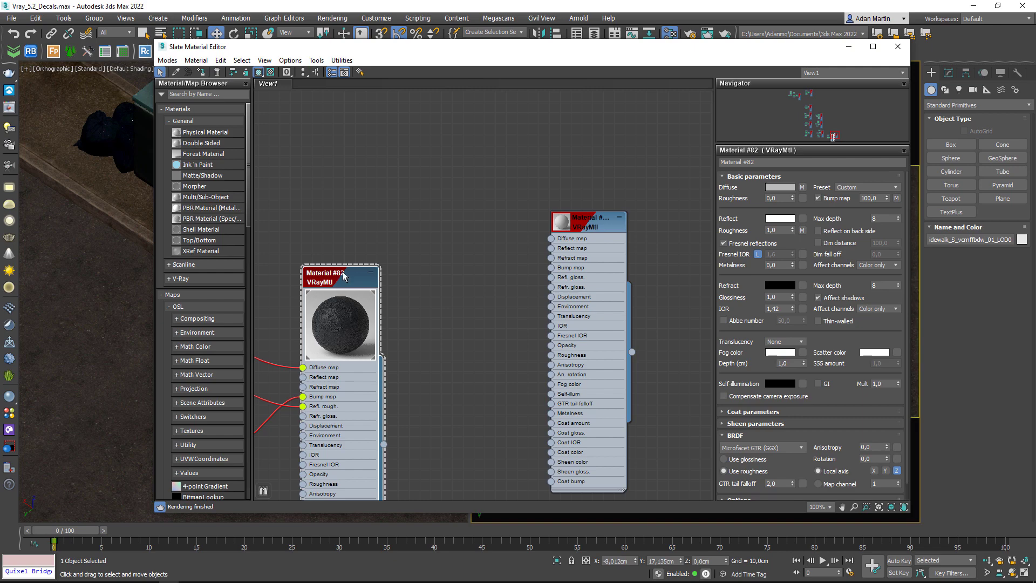
pyautogui.doubleClick(593, 225)
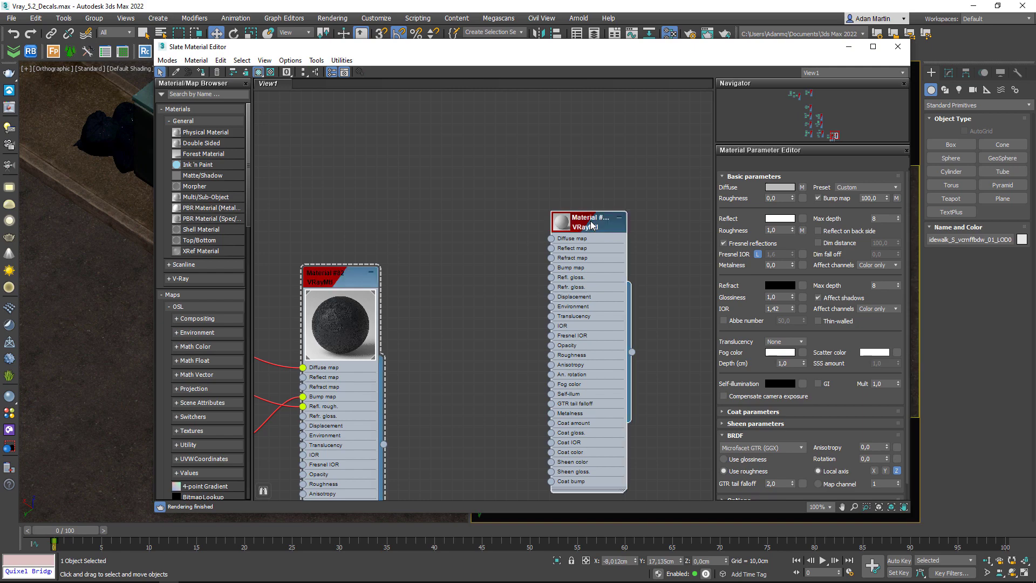
pyautogui.doubleClick(334, 286)
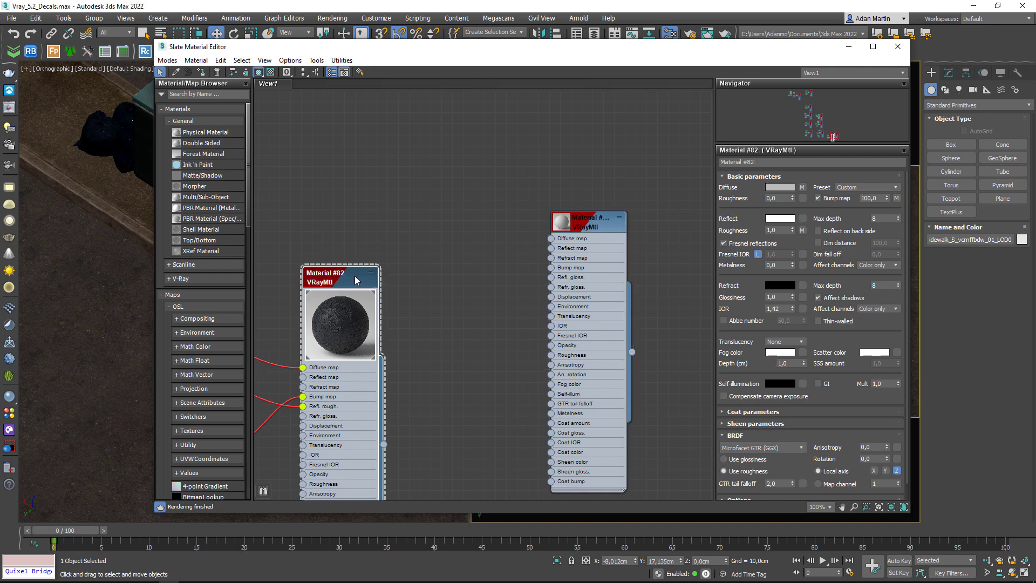
pyautogui.doubleClick(581, 236)
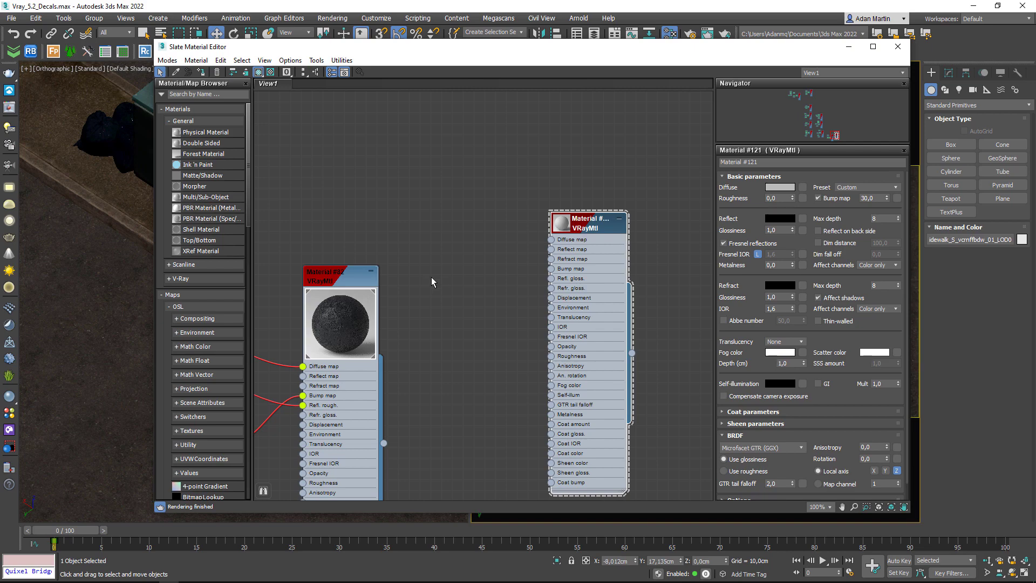
pyautogui.doubleClick(344, 278)
pyautogui.doubleClick(586, 231)
pyautogui.moveTo(587, 231); pyautogui.dragTo(469, 285)
pyautogui.doubleClick(376, 281)
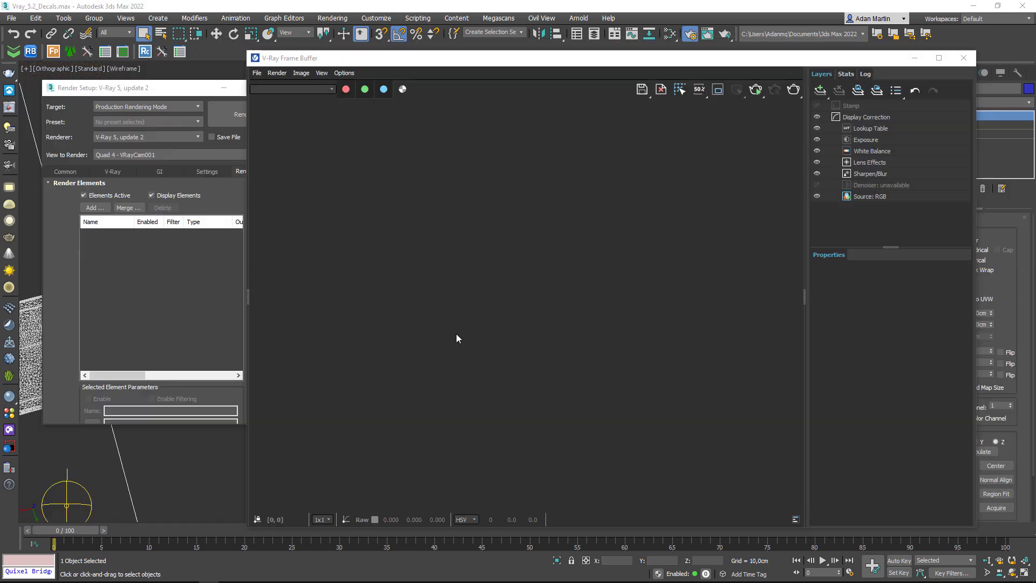
# - Add a VRayCryptomatte render element, enlarge Render Setup, and re-render the curb scene
pyautogui.click(102, 208)
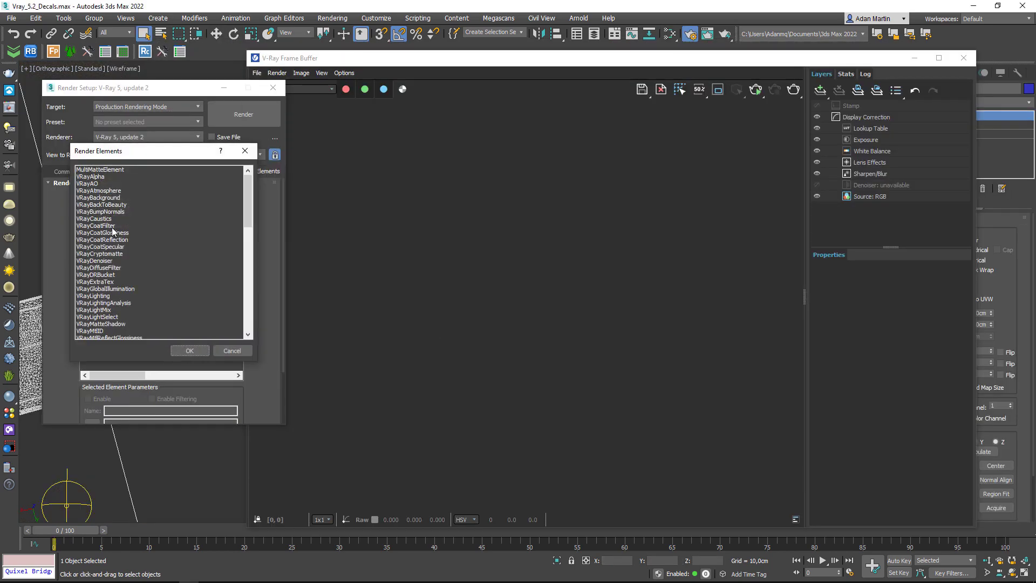
pyautogui.doubleClick(109, 254)
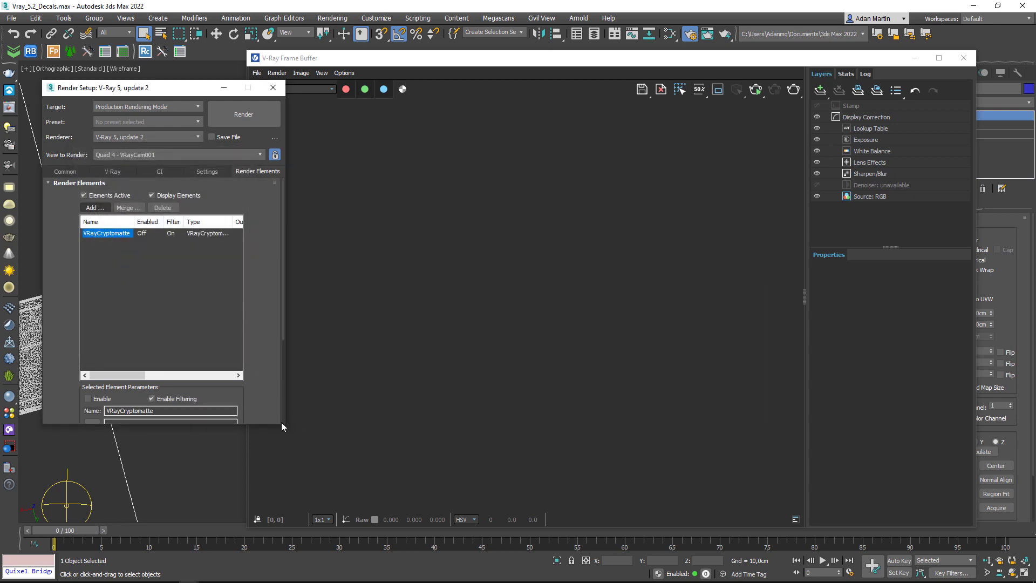
pyautogui.moveTo(281, 427); pyautogui.dragTo(317, 547)
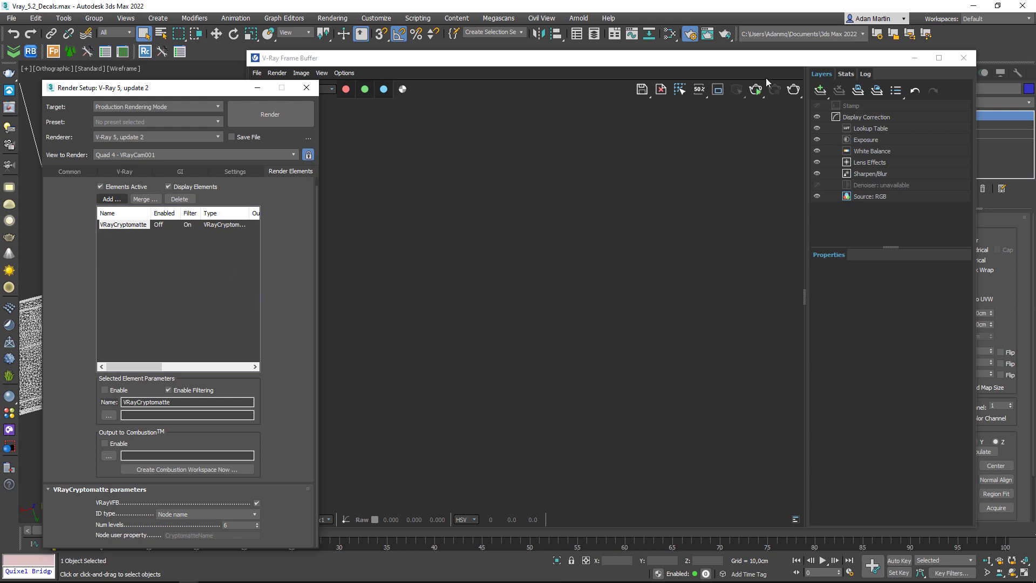
pyautogui.click(762, 291)
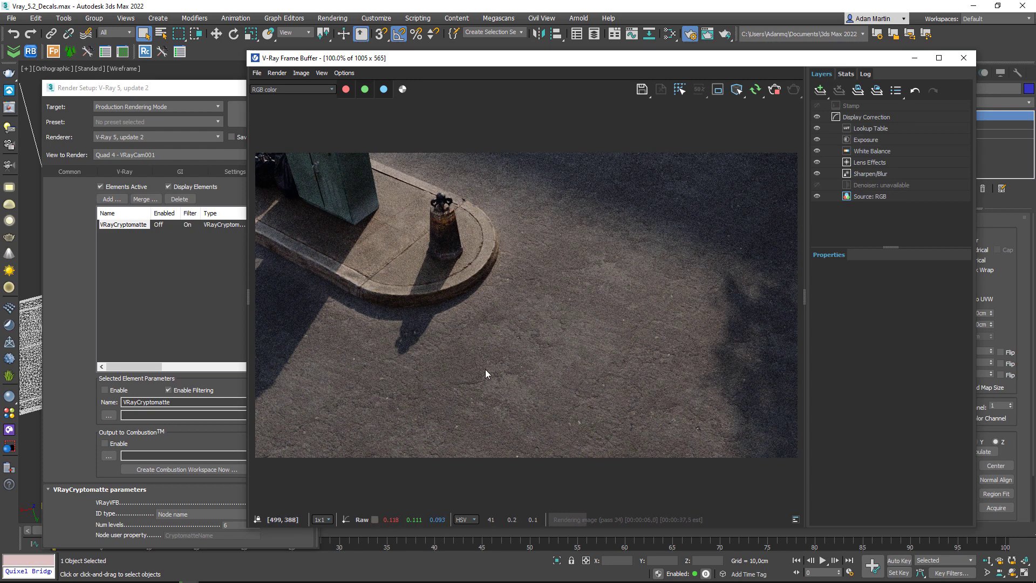
# - Add an Exposure layer with a Cryptomatte mask that picks the Road object
pyautogui.click(821, 91)
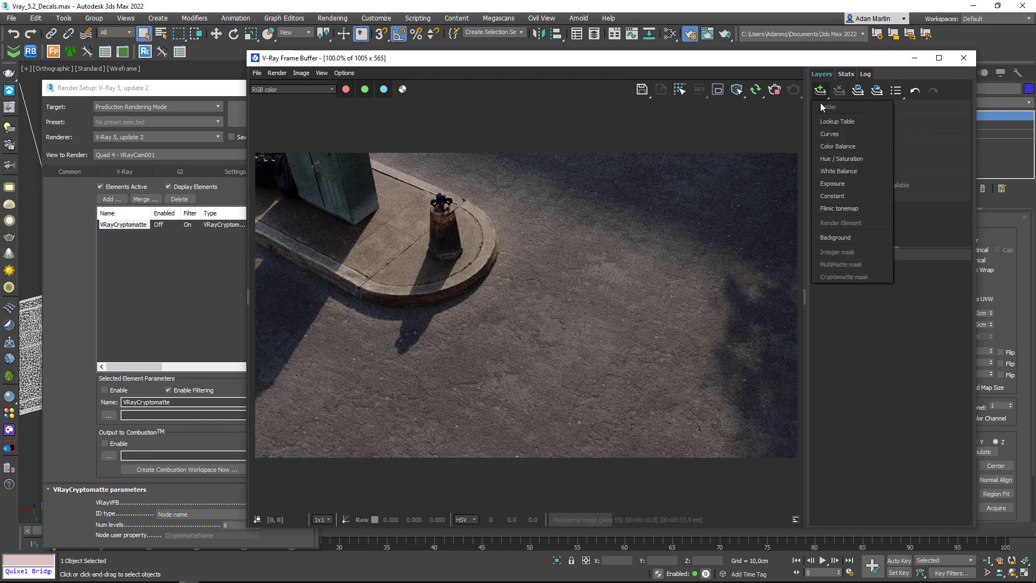
pyautogui.click(837, 186)
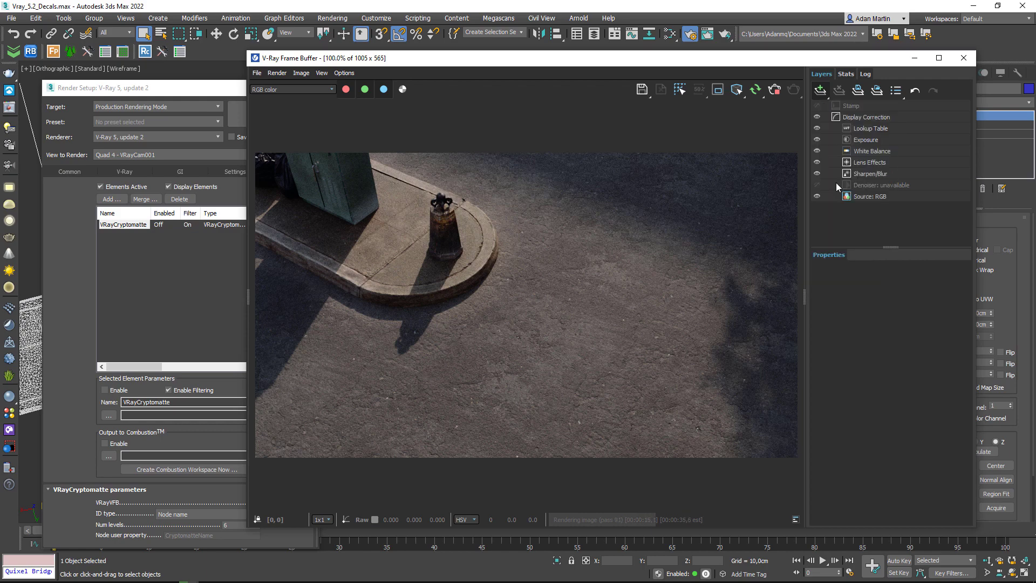
pyautogui.moveTo(866, 129); pyautogui.dragTo(872, 167)
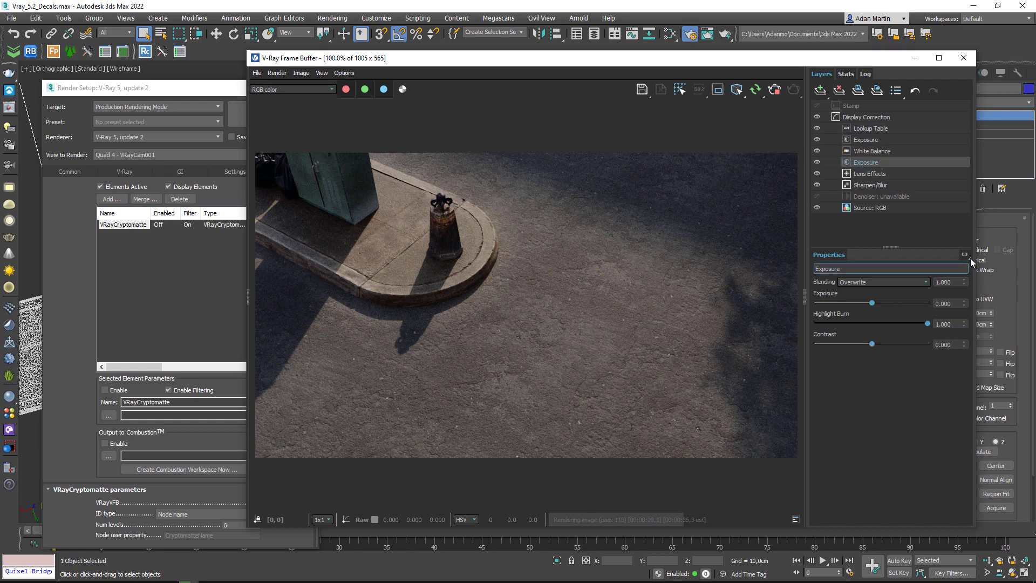
pyautogui.click(964, 254)
pyautogui.click(974, 292)
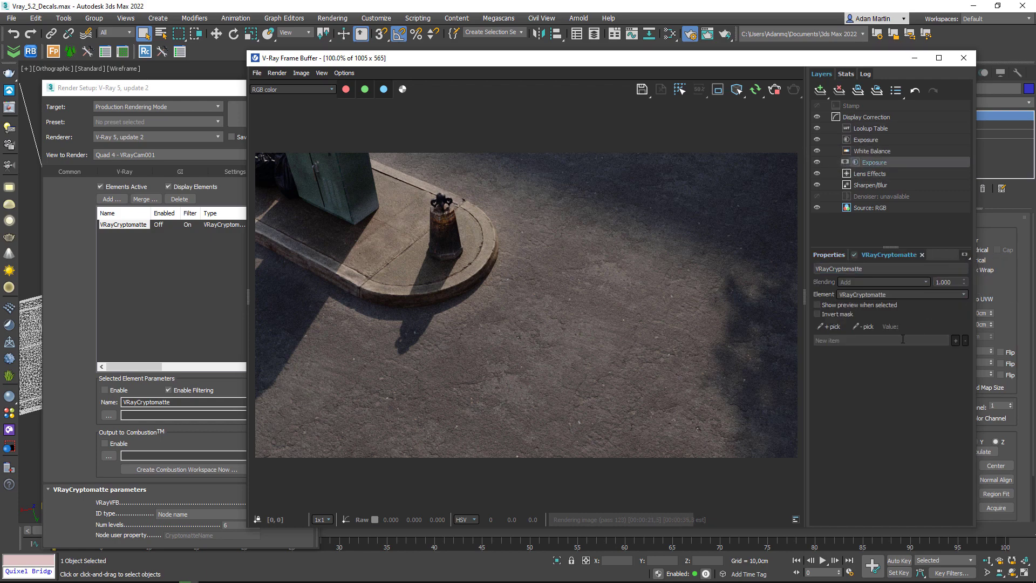
pyautogui.click(820, 325)
pyautogui.click(634, 309)
pyautogui.click(830, 307)
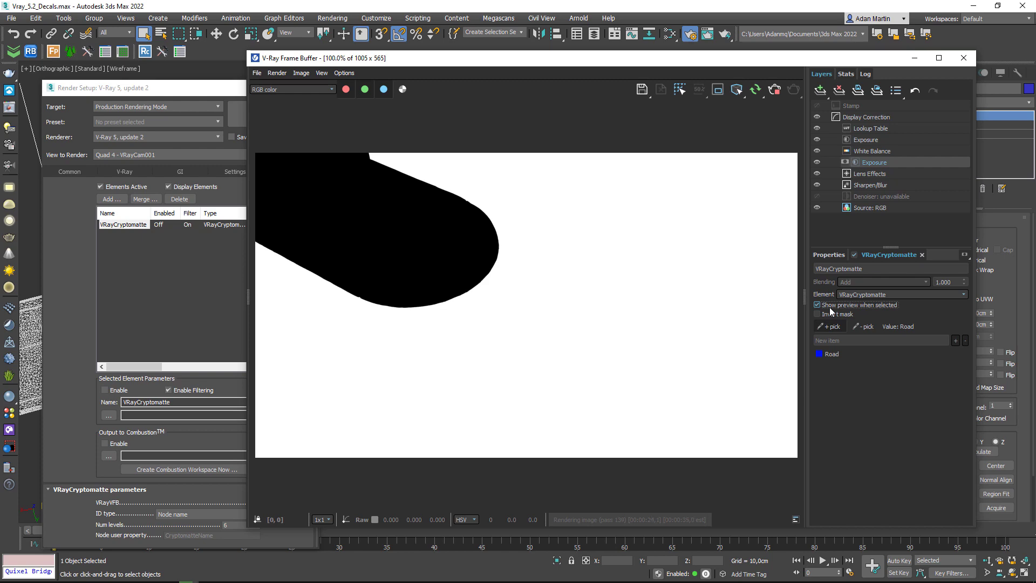
pyautogui.click(830, 309)
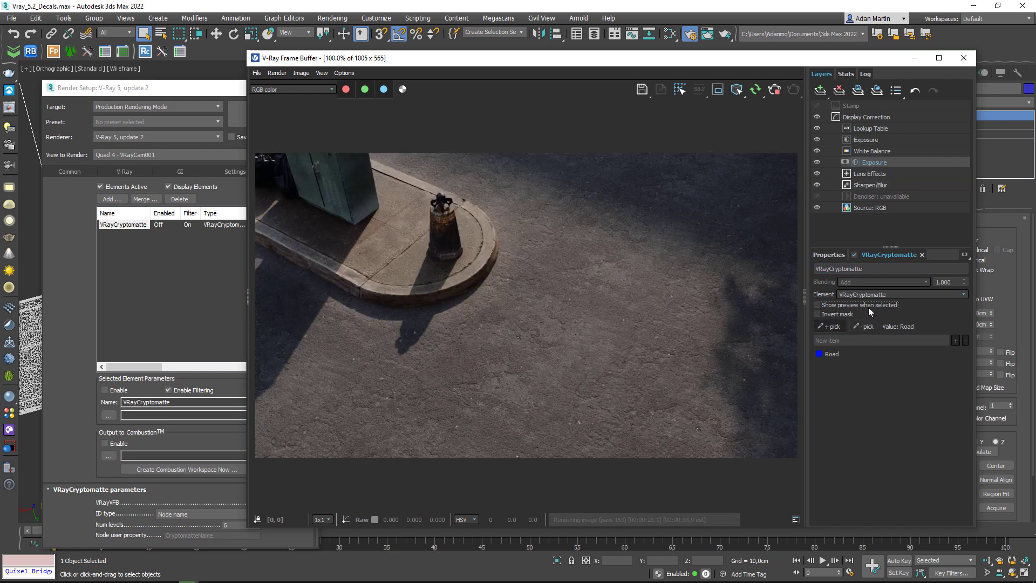
# - Set Exposure -0.340, Highlight Burn 0.752, Contrast -0.078, and add a Color Balance layer
pyautogui.click(874, 161)
pyautogui.moveTo(872, 302)
pyautogui.mouseDown()
pyautogui.moveTo(911, 304)
pyautogui.moveTo(869, 302)
pyautogui.mouseUp()
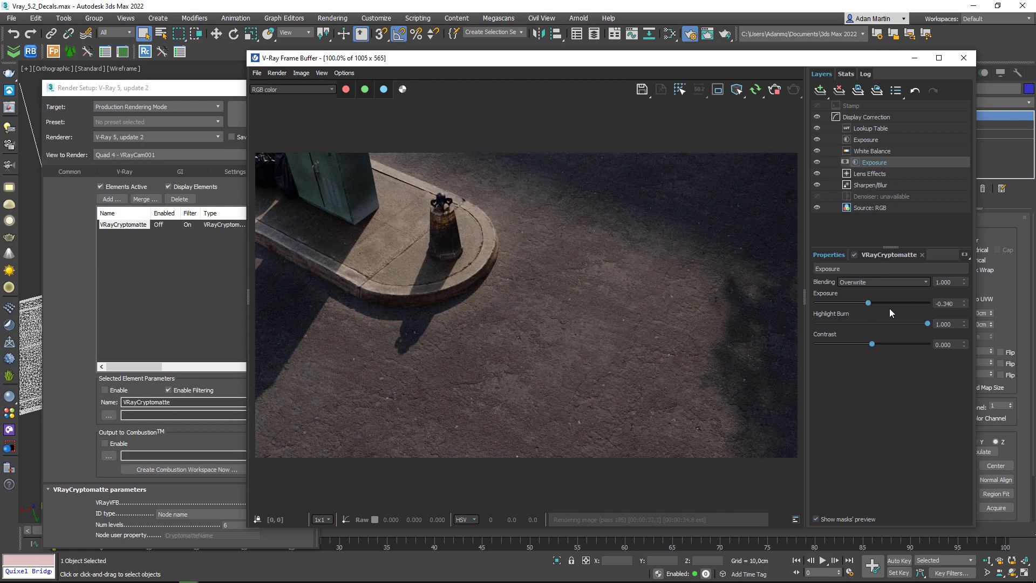
pyautogui.moveTo(902, 324); pyautogui.dragTo(867, 345)
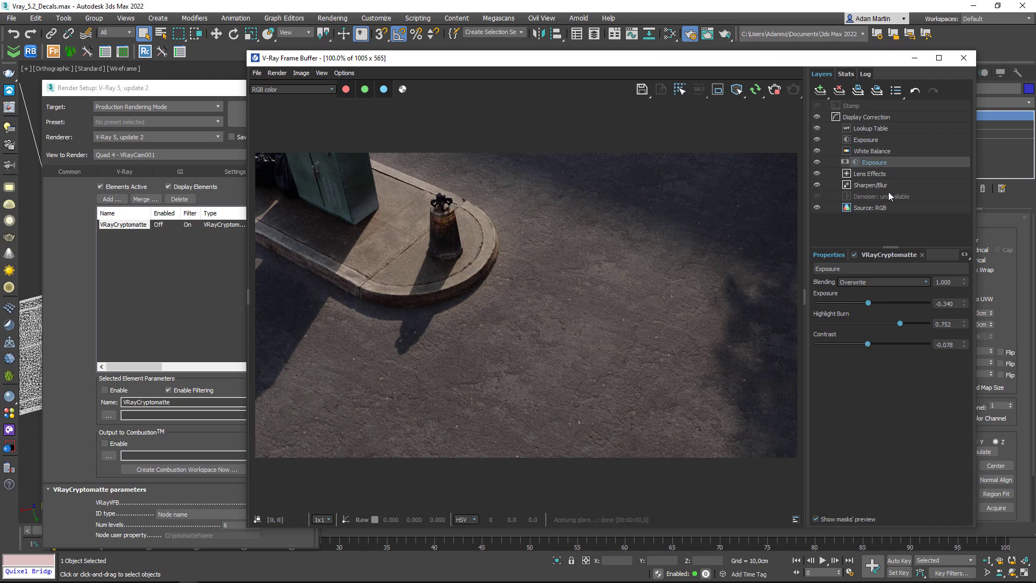
pyautogui.click(816, 162)
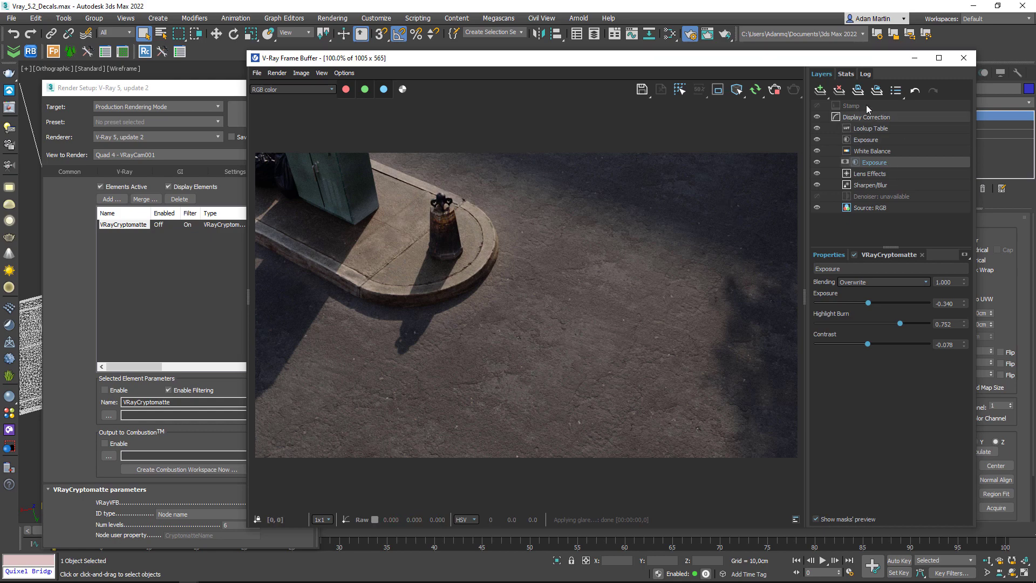
pyautogui.click(822, 90)
pyautogui.click(833, 148)
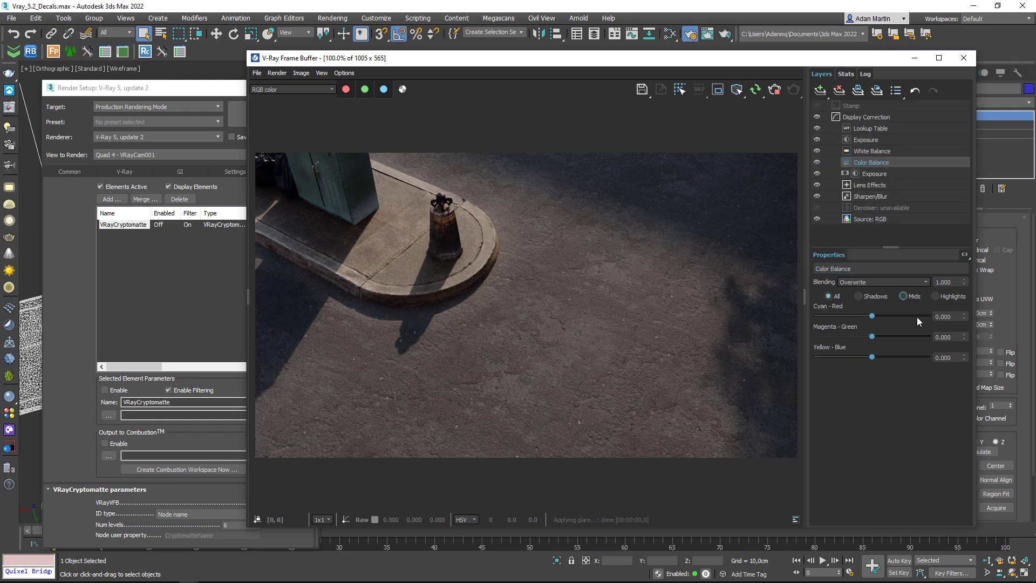
# - Mask Color Balance to the utility box; set Cyan-Red 0.252, Magenta-Green 0.058, Yellow-Blue -0.058
pyautogui.click(964, 255)
pyautogui.click(993, 292)
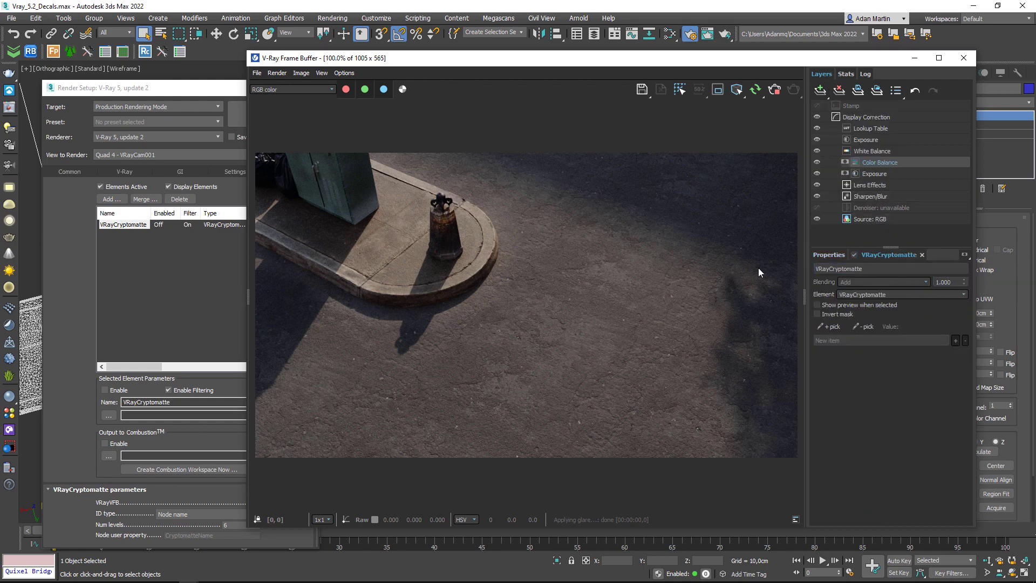
pyautogui.click(833, 326)
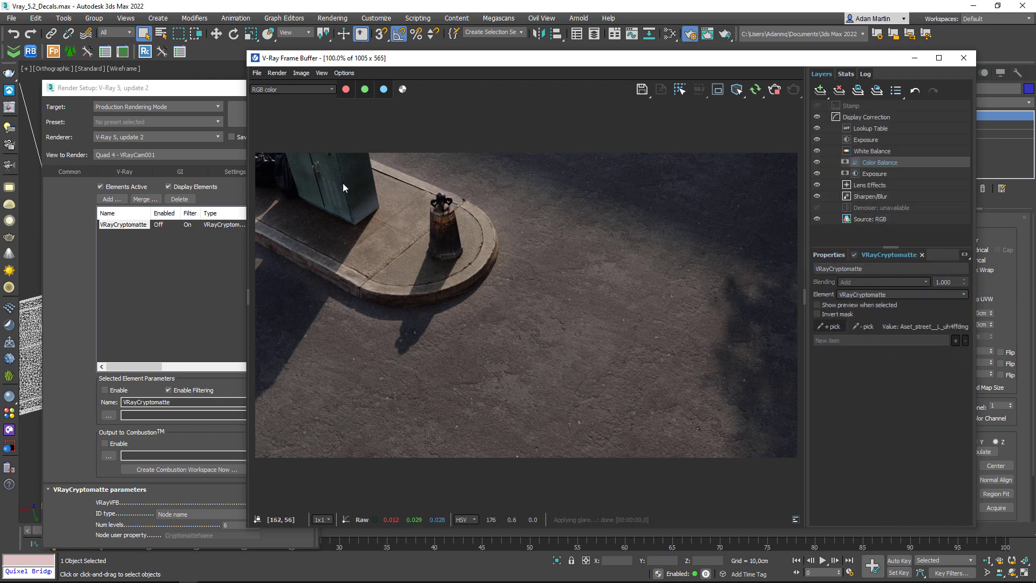
pyautogui.click(343, 187)
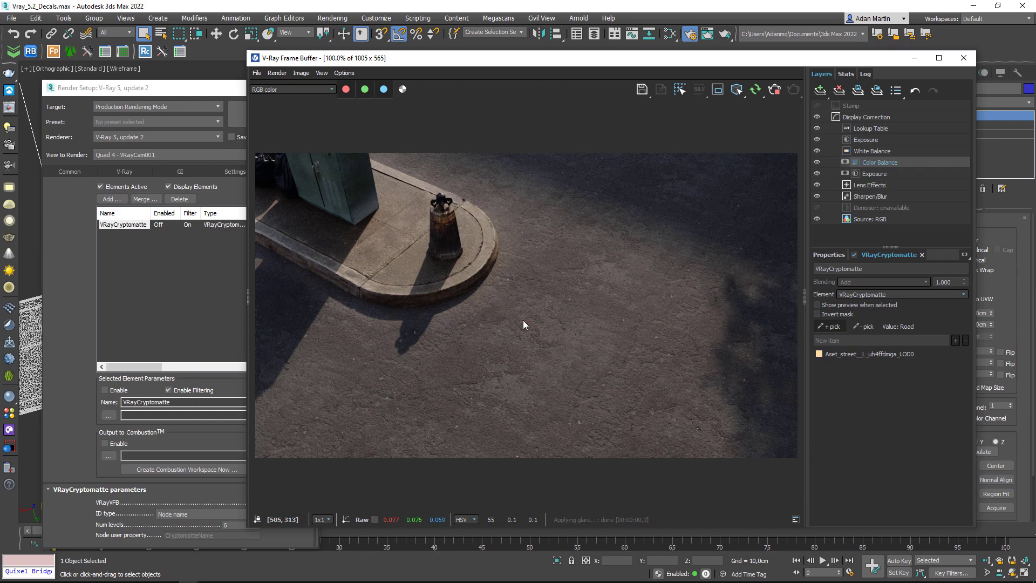
pyautogui.click(836, 306)
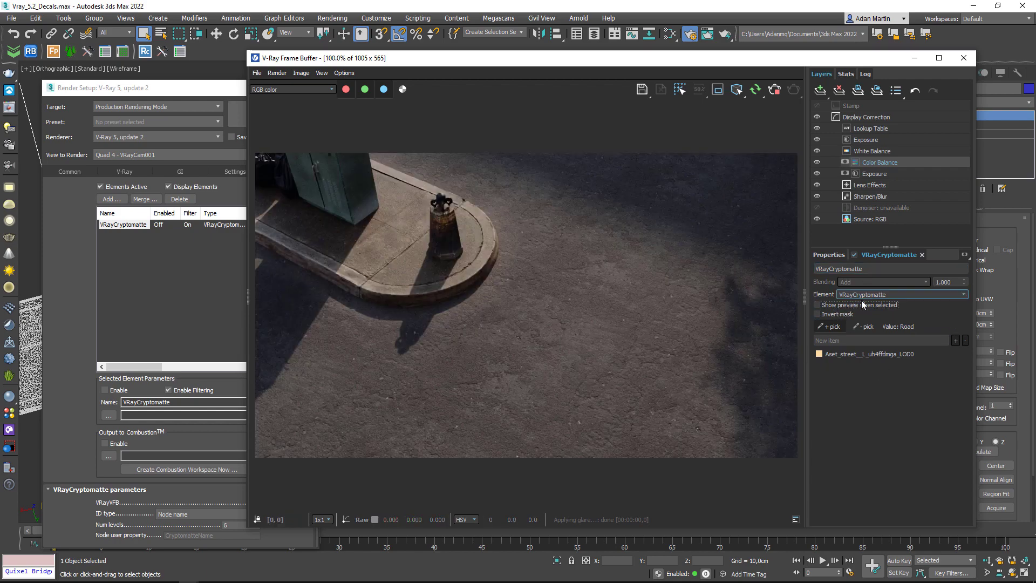
pyautogui.click(829, 255)
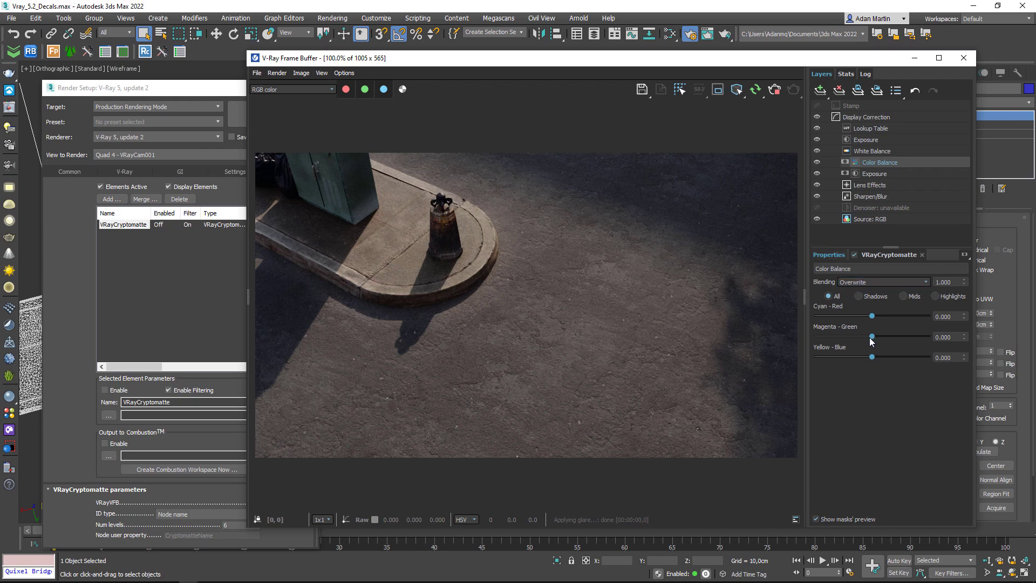
pyautogui.moveTo(871, 315)
pyautogui.mouseDown()
pyautogui.moveTo(886, 316)
pyautogui.moveTo(874, 336)
pyautogui.mouseUp()
pyautogui.moveTo(872, 357); pyautogui.dragTo(867, 357)
# - Review Batch image processing's input folder, output folder and layer preset fields, then cancel it
pyautogui.click(257, 73)
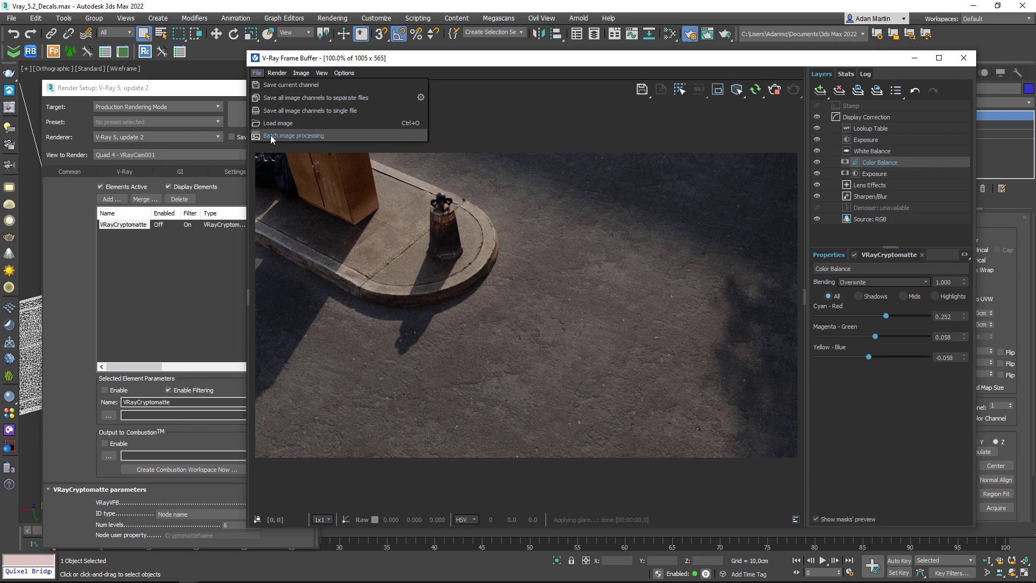
pyautogui.click(286, 138)
pyautogui.moveTo(492, 230); pyautogui.dragTo(471, 184)
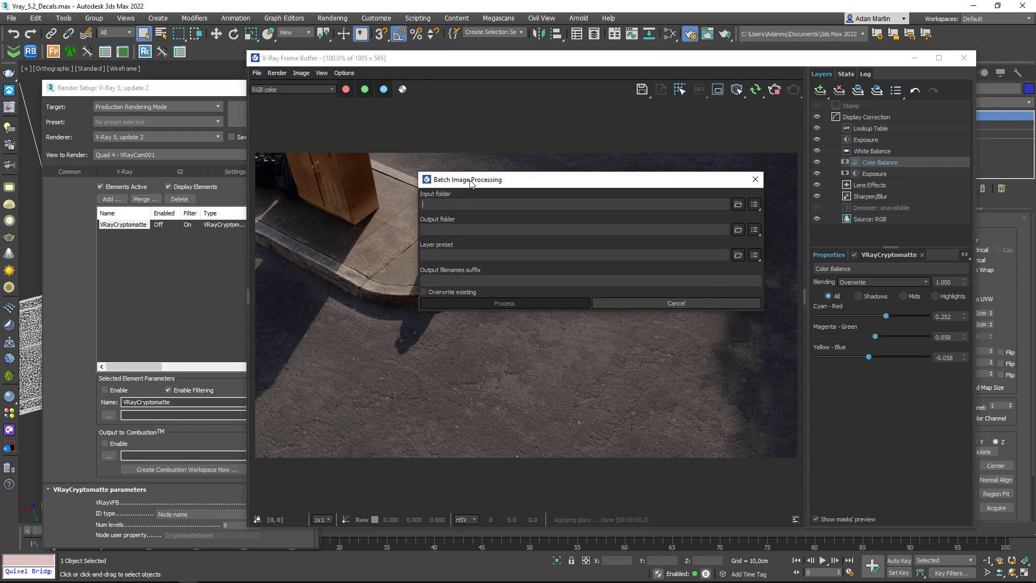
pyautogui.click(458, 203)
pyautogui.click(433, 205)
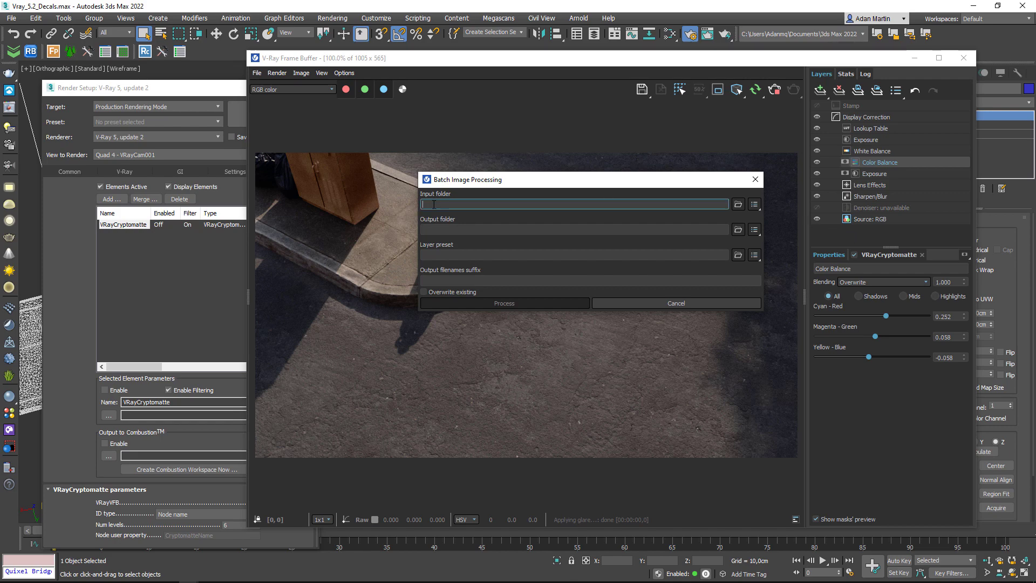
pyautogui.click(434, 229)
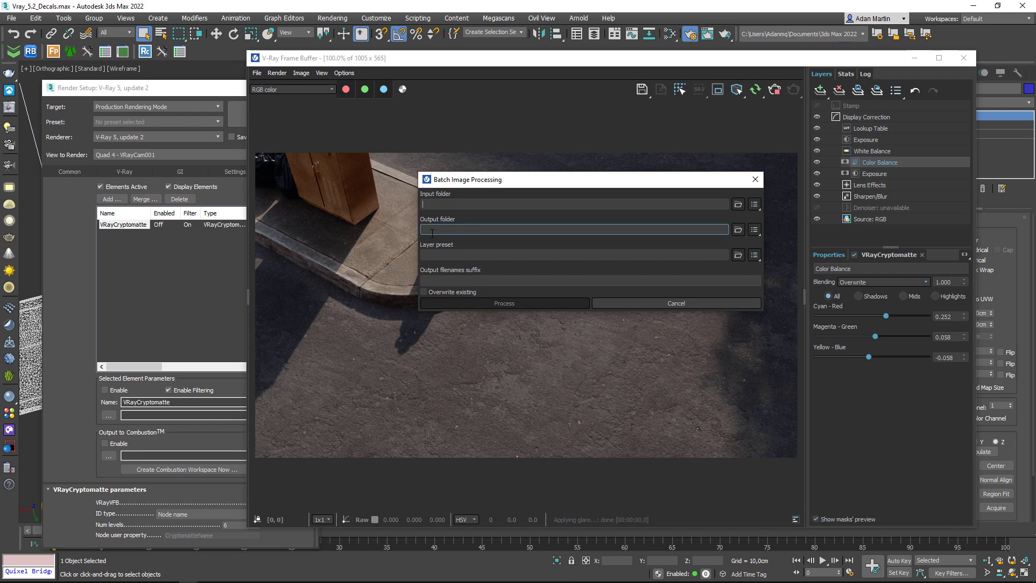
pyautogui.click(425, 255)
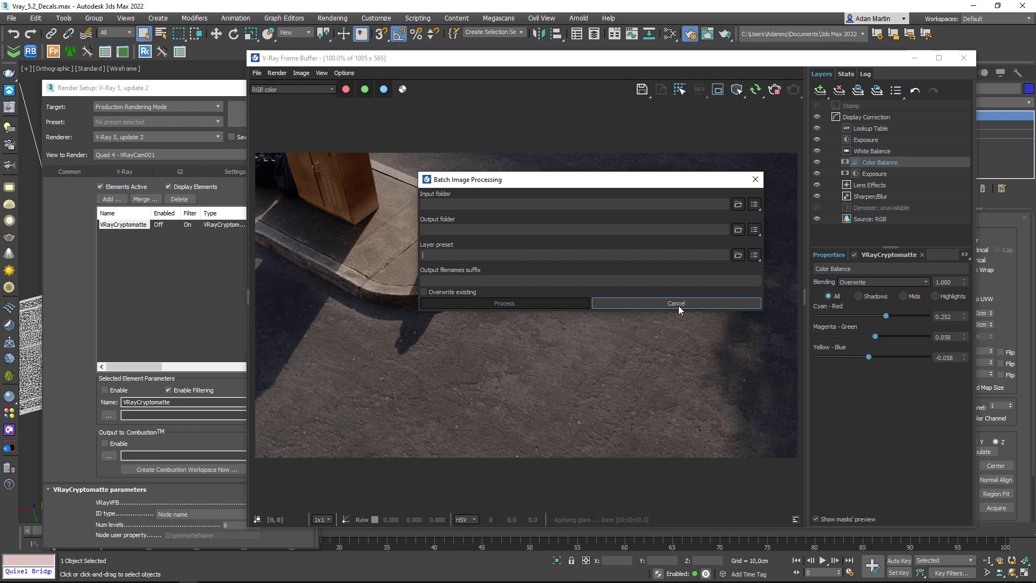
pyautogui.click(678, 305)
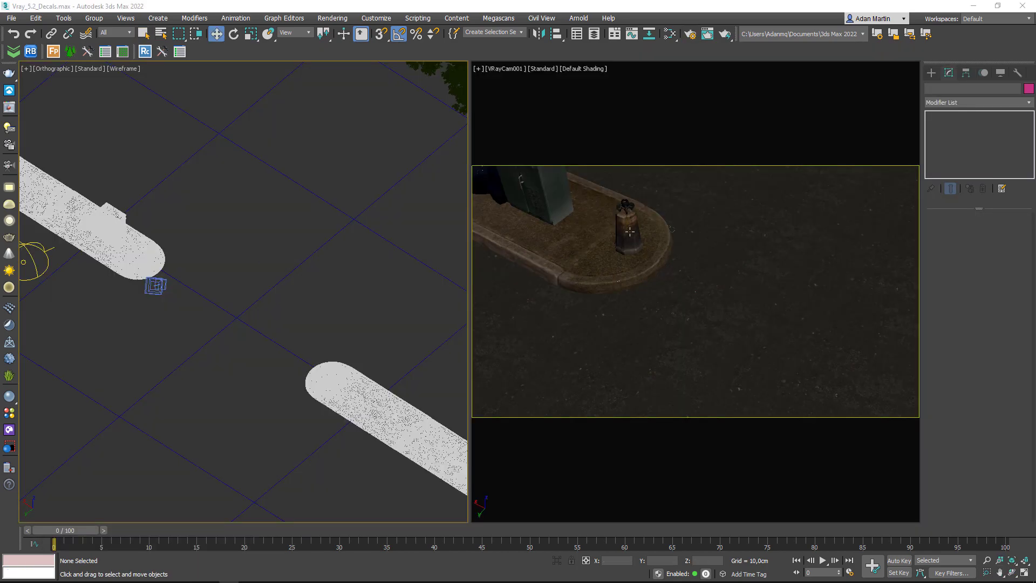
# - Draw a VRayDecal on the road beside the kerb and slide it along the road
pyautogui.click(932, 72)
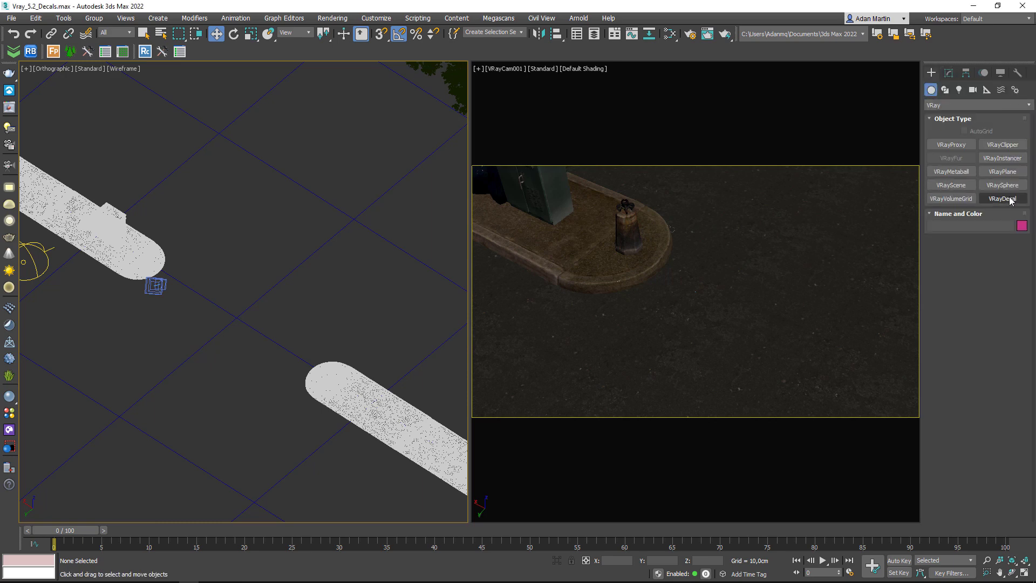
pyautogui.click(1005, 197)
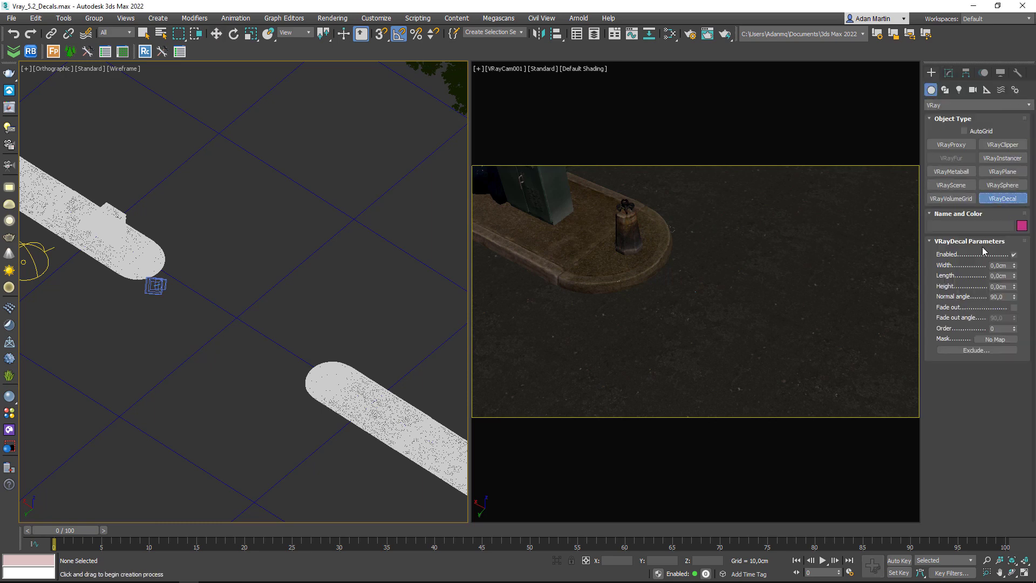
pyautogui.click(935, 106)
pyautogui.click(942, 261)
pyautogui.moveTo(703, 305); pyautogui.dragTo(739, 375)
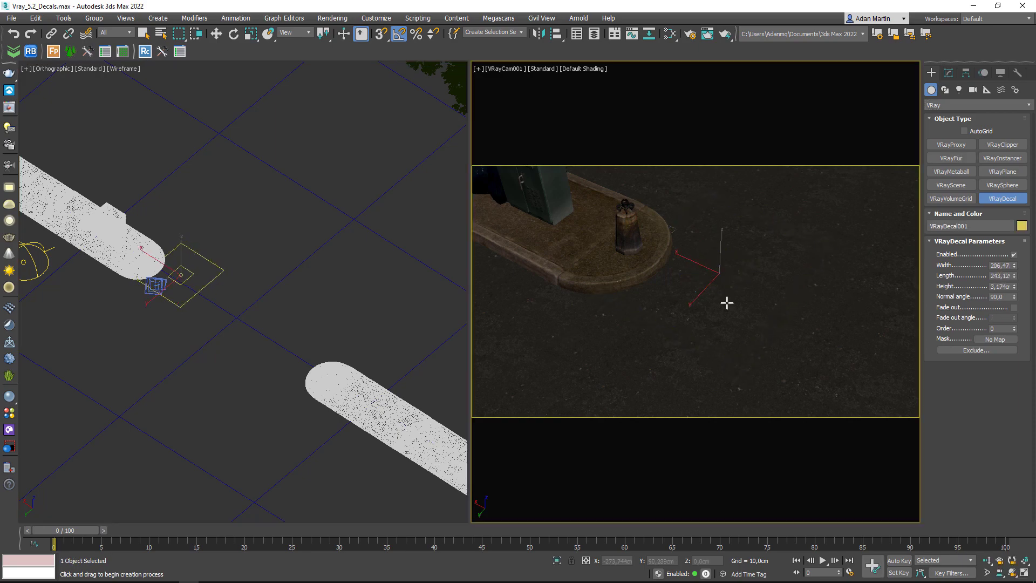
pyautogui.click(716, 228)
pyautogui.press('w')
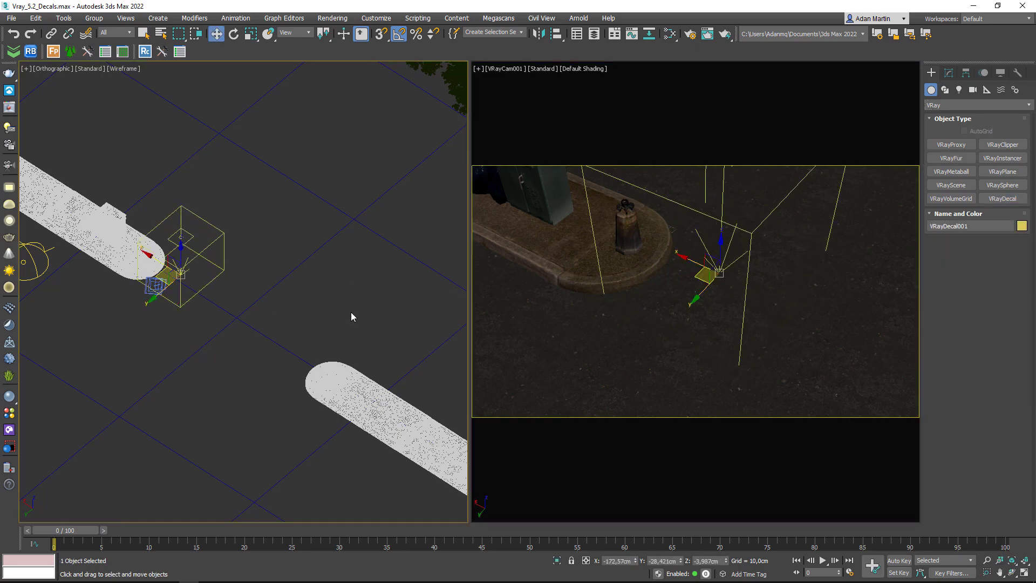
pyautogui.keyDown('alt'); pyautogui.moveTo(351, 312); pyautogui.dragTo(336, 287, button='middle'); pyautogui.keyUp('alt')
pyautogui.scroll(5, 336, 287)
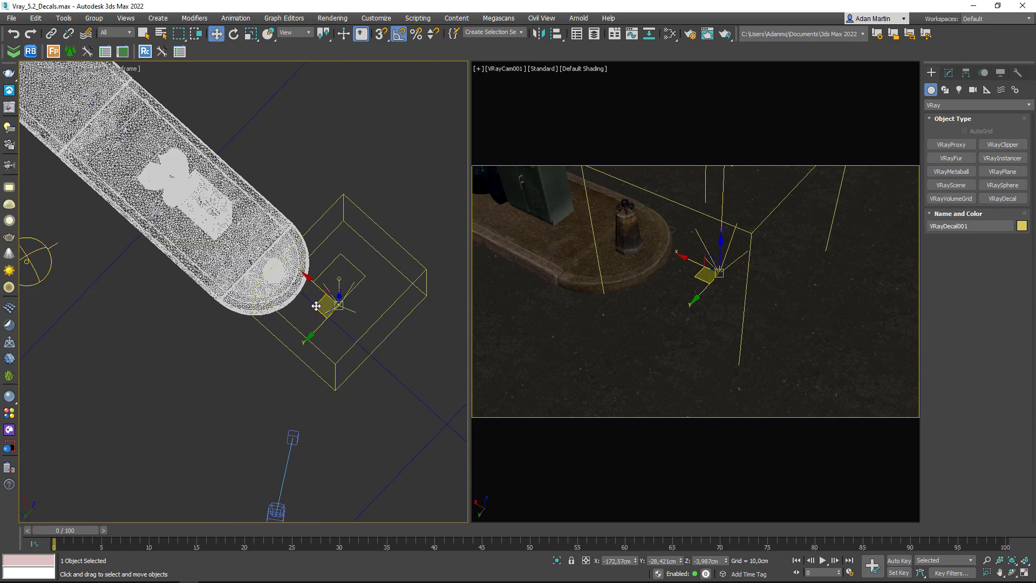
pyautogui.moveTo(324, 300); pyautogui.dragTo(278, 344)
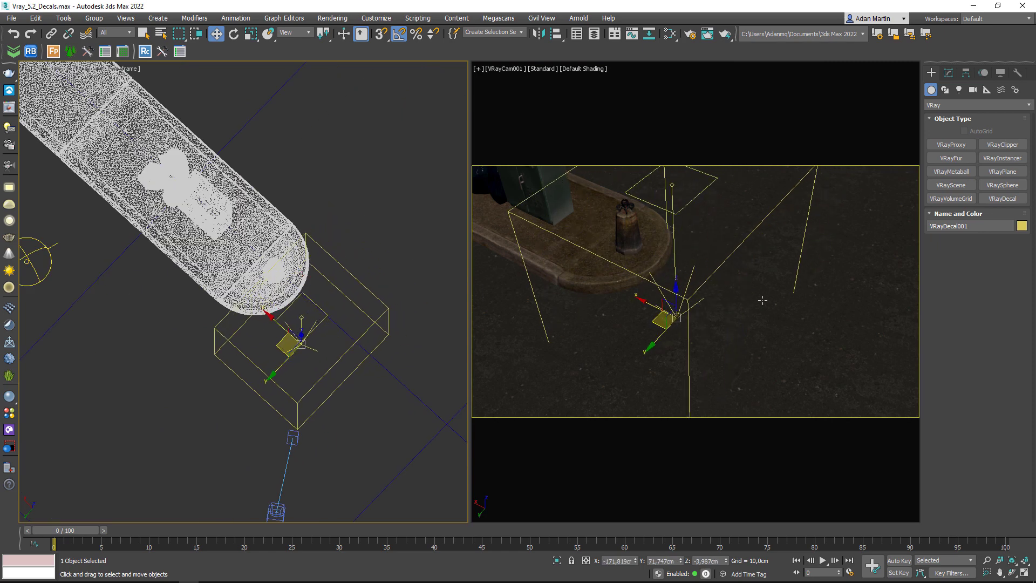
# - Set the decal's Width and Length to 200 cm each
pyautogui.click(948, 74)
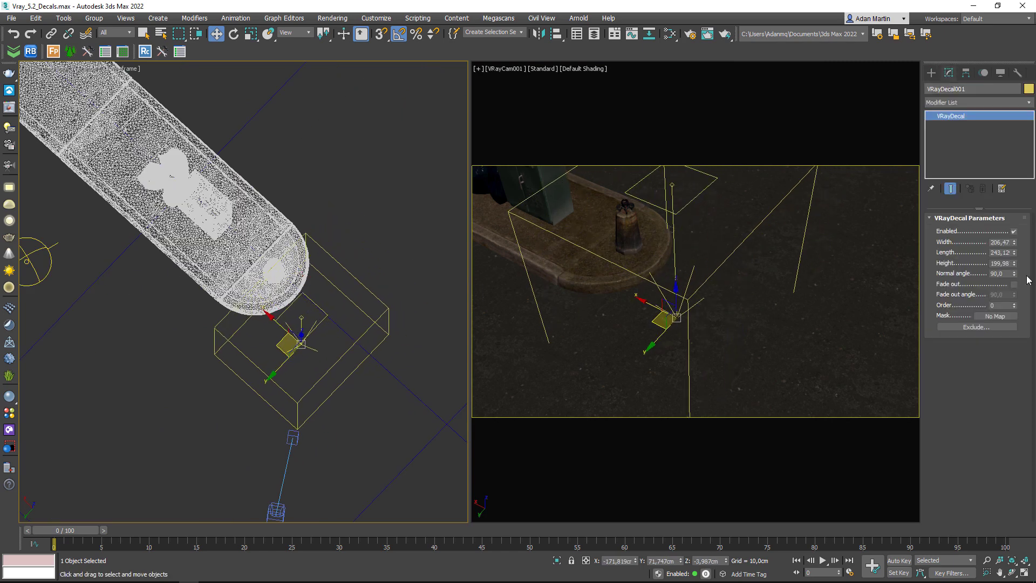
pyautogui.doubleClick(1005, 242)
pyautogui.write('200')
pyautogui.press('Tab')
pyautogui.write('200')
pyautogui.press('Return')
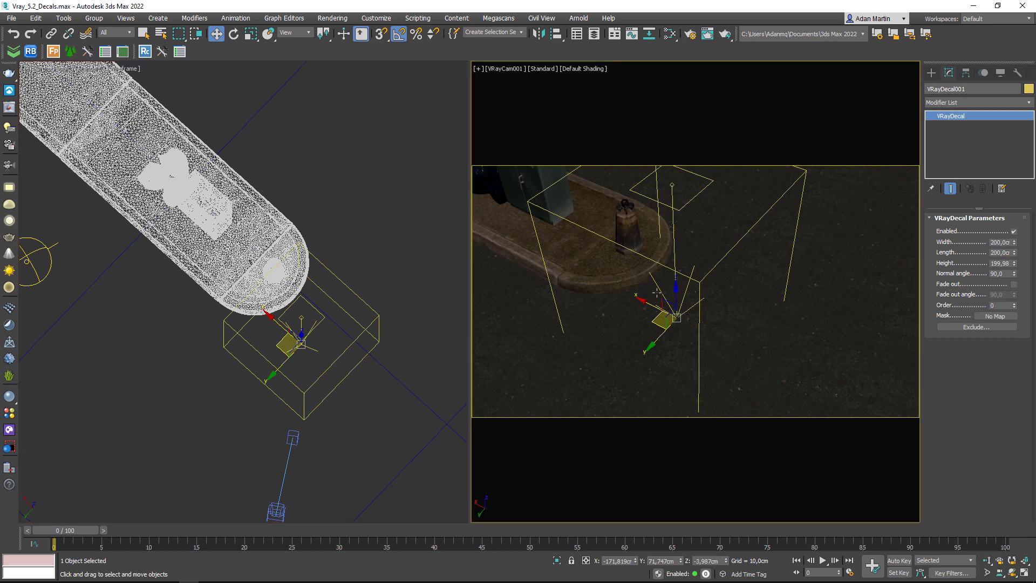
# - Create a new VRayMtl node in the Slate Material Editor
pyautogui.press('m')
pyautogui.rightClick(216, 273)
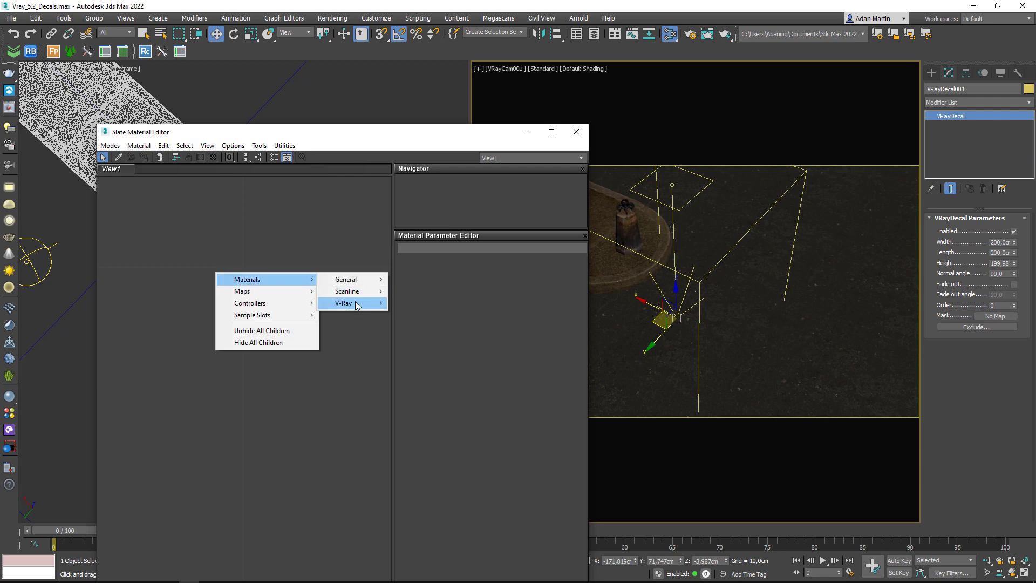
pyautogui.click(423, 439)
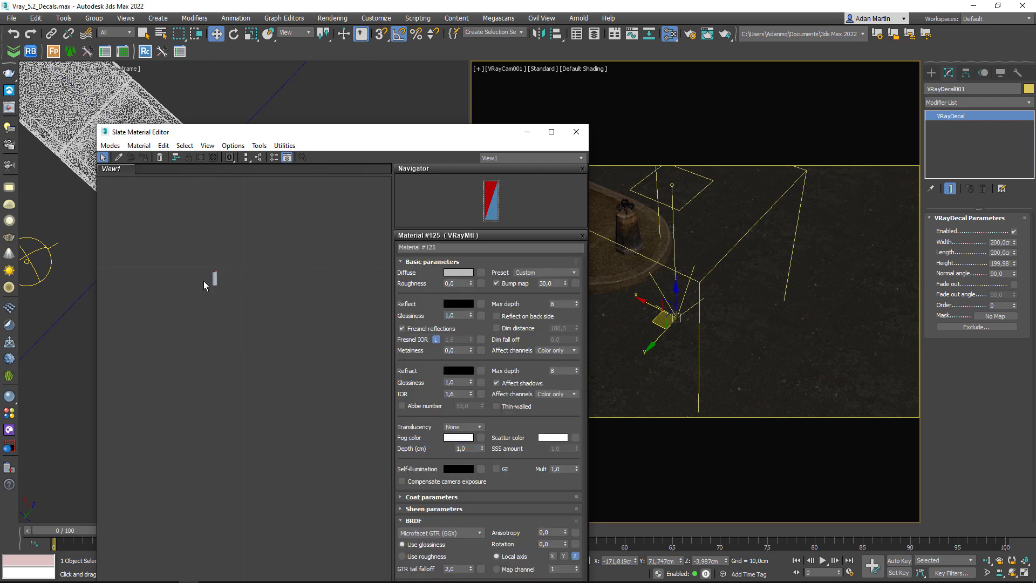
pyautogui.scroll(5, 199, 271)
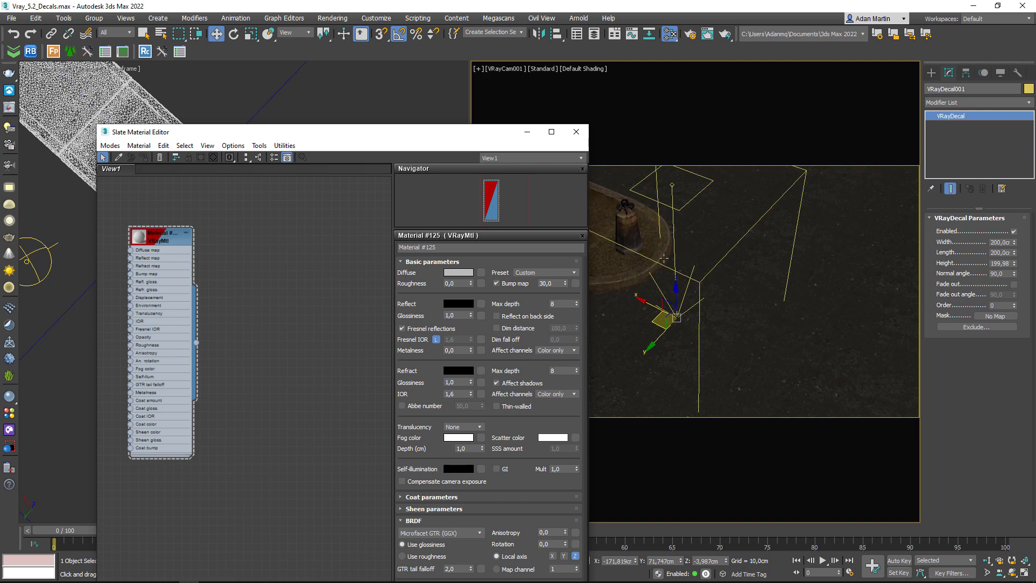
# - Give the VRayMtl a bright pink diffuse colour and close the editor
pyautogui.click(462, 273)
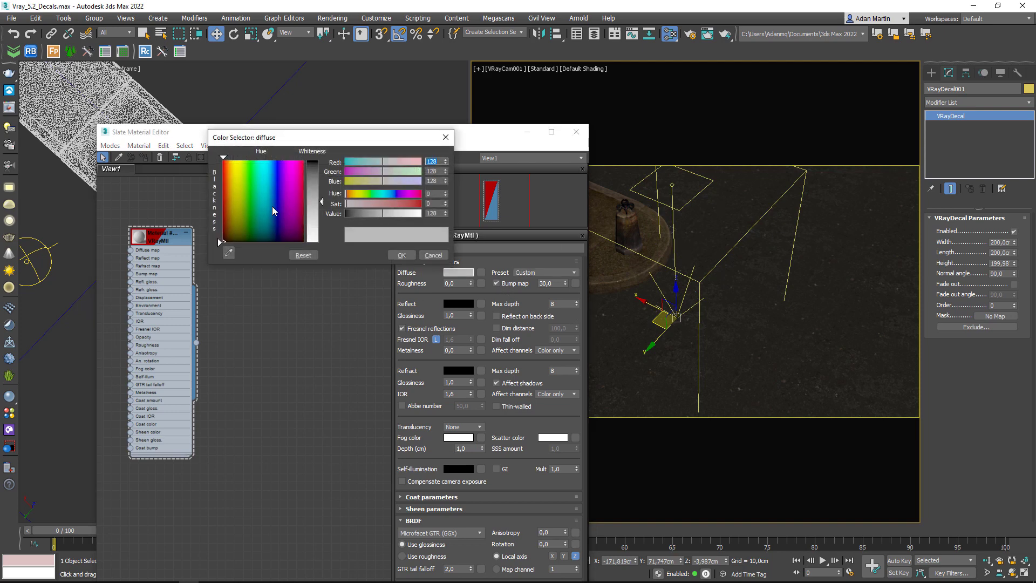
pyautogui.moveTo(272, 210); pyautogui.dragTo(294, 176)
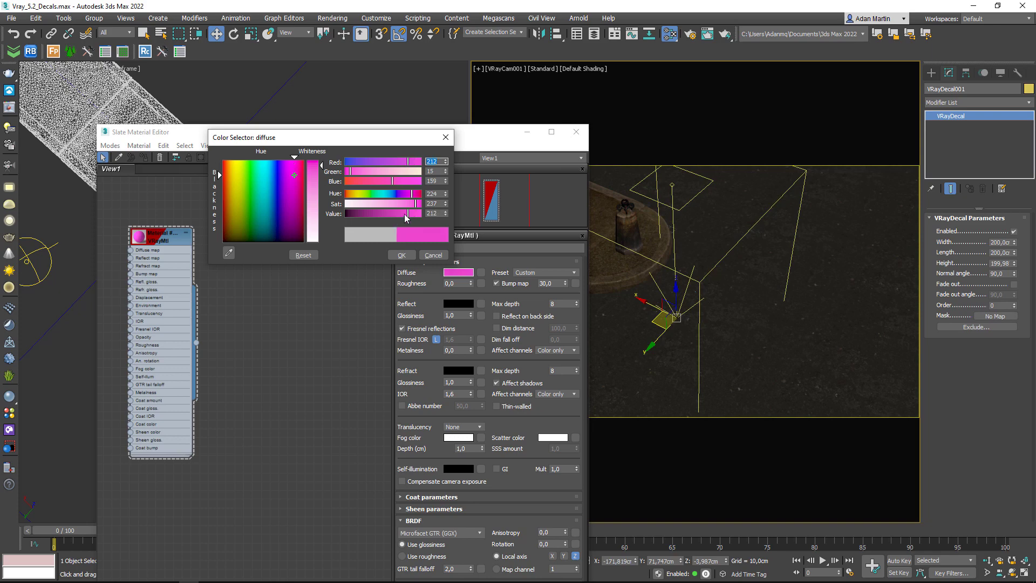
pyautogui.click(402, 255)
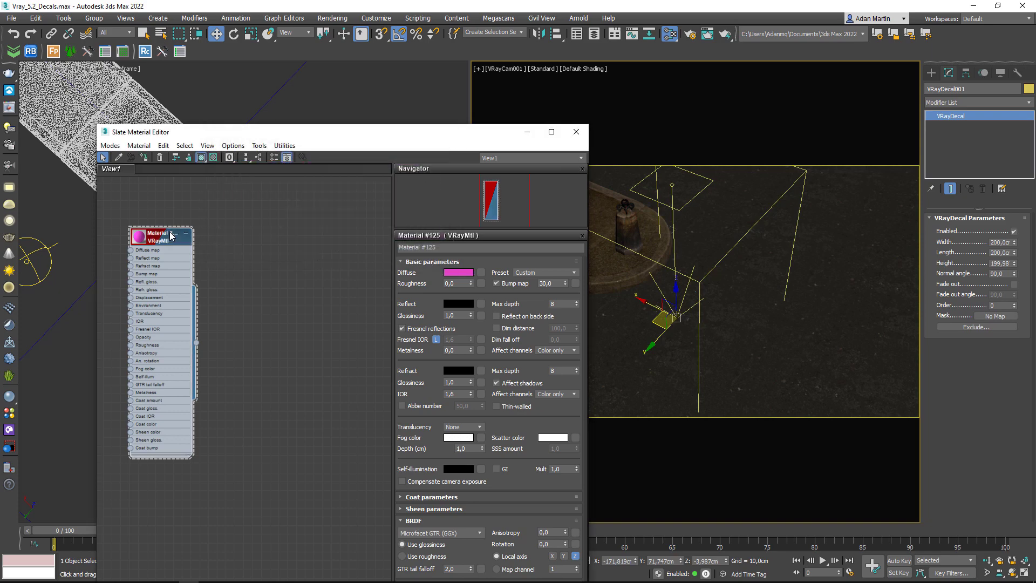
pyautogui.click(576, 131)
pyautogui.click(732, 260)
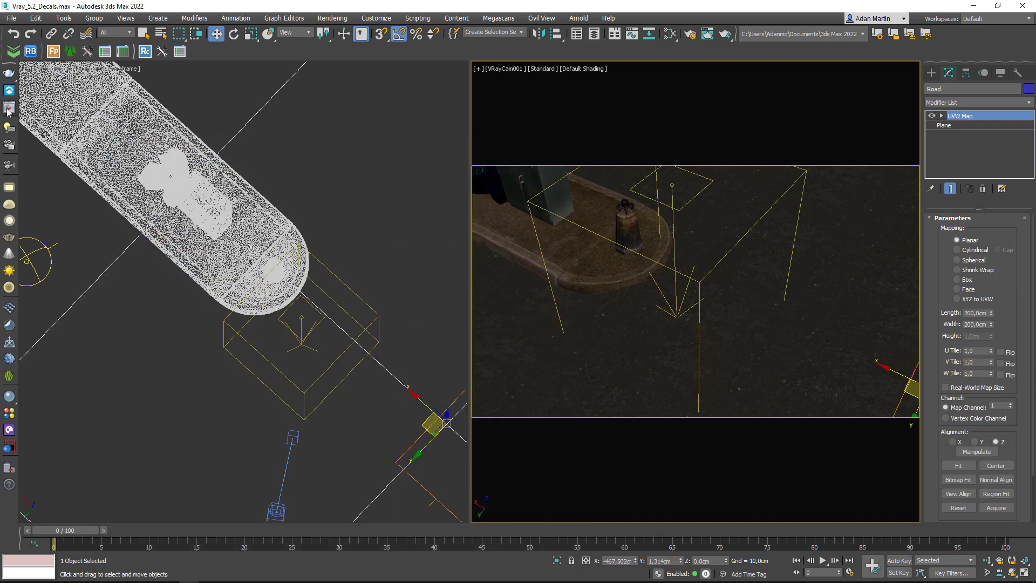
# - Start an interactive V-Ray render and move the decal over the curb near the bollard
pyautogui.hotkey('shift', 'q')
pyautogui.moveTo(618, 73); pyautogui.dragTo(755, 71)
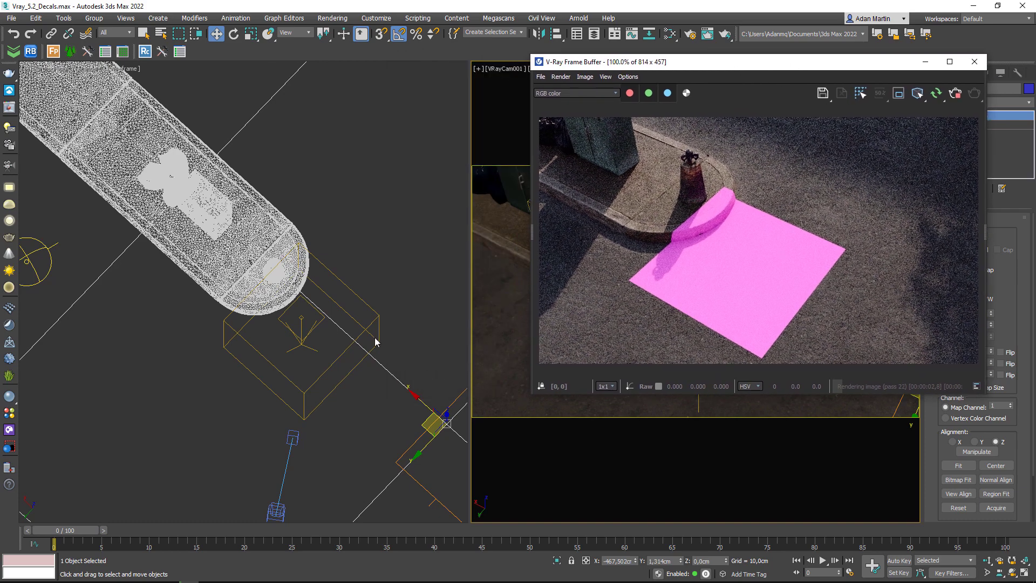
pyautogui.moveTo(331, 312)
pyautogui.keyDown('alt'); pyautogui.mouseDown(button='middle')
pyautogui.moveTo(314, 342)
pyautogui.moveTo(280, 326)
pyautogui.moveTo(299, 394)
pyautogui.moveTo(271, 351)
pyautogui.moveTo(331, 286)
pyautogui.mouseUp(button='middle'); pyautogui.keyUp('alt')
pyautogui.press('F3')
pyautogui.click(281, 328)
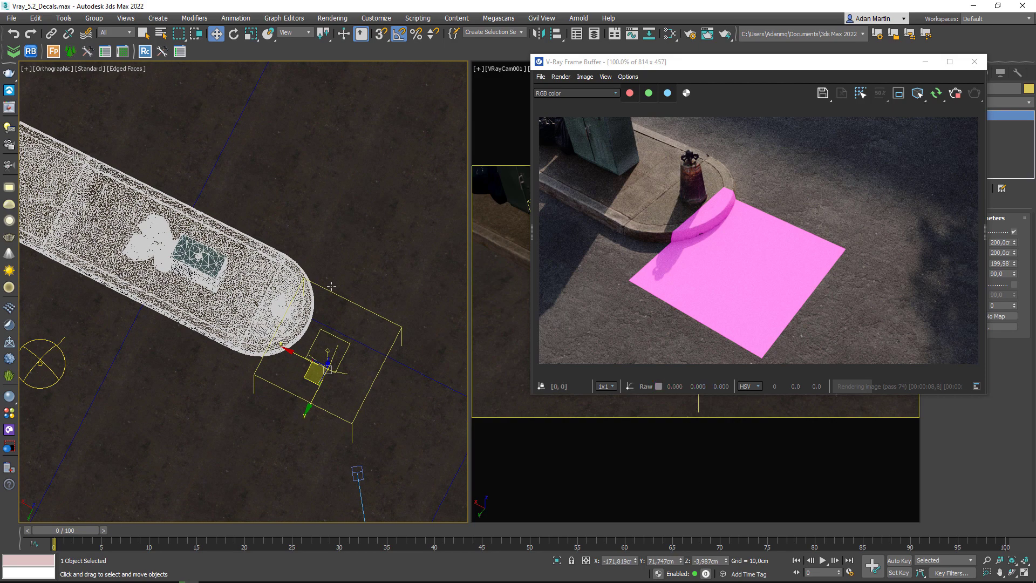
pyautogui.moveTo(329, 407)
pyautogui.keyDown('alt'); pyautogui.mouseDown(button='middle')
pyautogui.moveTo(296, 370)
pyautogui.moveTo(348, 421)
pyautogui.mouseUp(button='middle'); pyautogui.keyUp('alt')
pyautogui.press('F4')
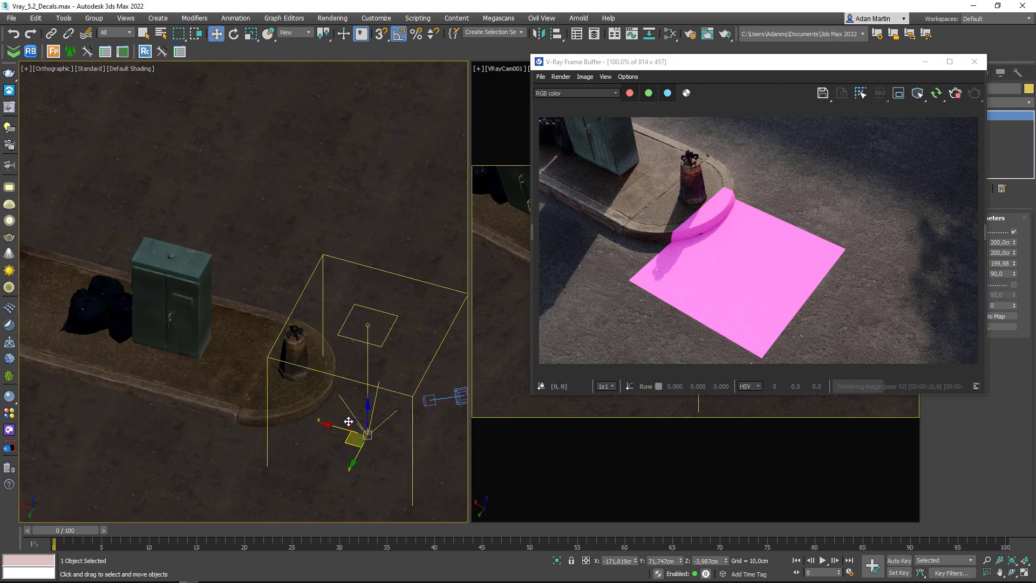
pyautogui.moveTo(349, 442); pyautogui.dragTo(275, 414)
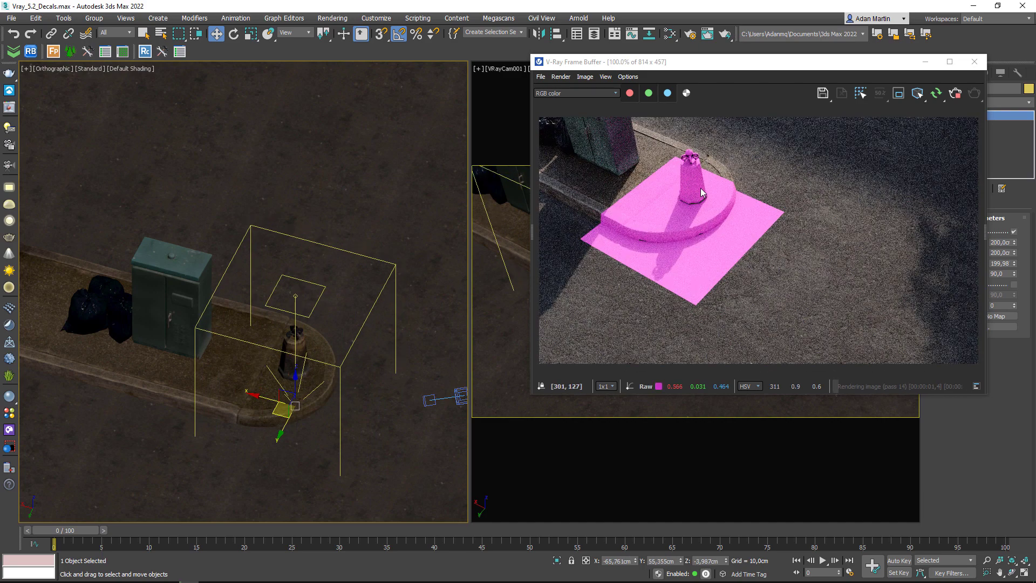
pyautogui.keyDown('alt'); pyautogui.moveTo(410, 470); pyautogui.dragTo(446, 482, button='middle'); pyautogui.keyUp('alt')
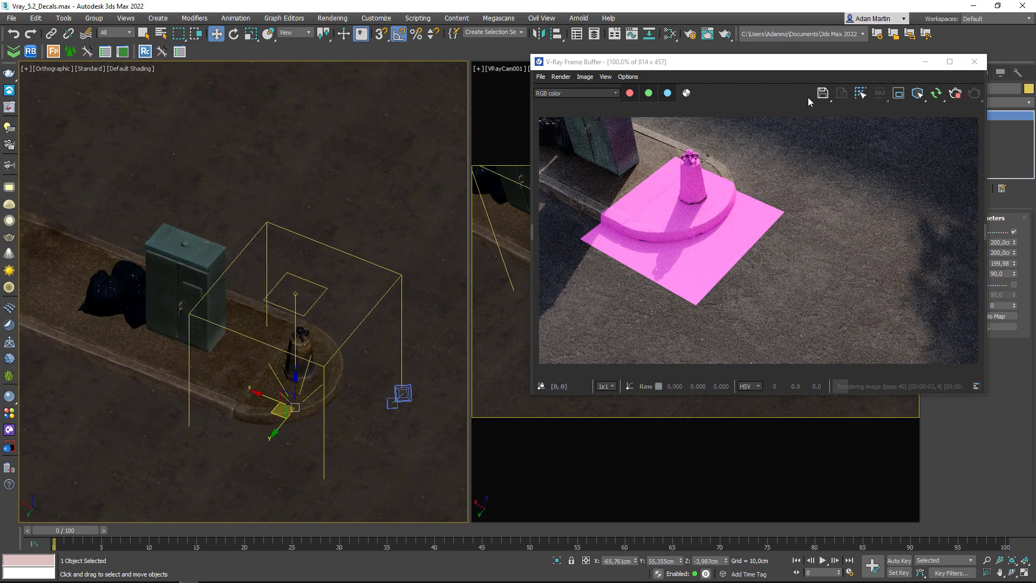
# - Lower the decal's Height to about 46.5
pyautogui.moveTo(836, 67); pyautogui.dragTo(766, 72)
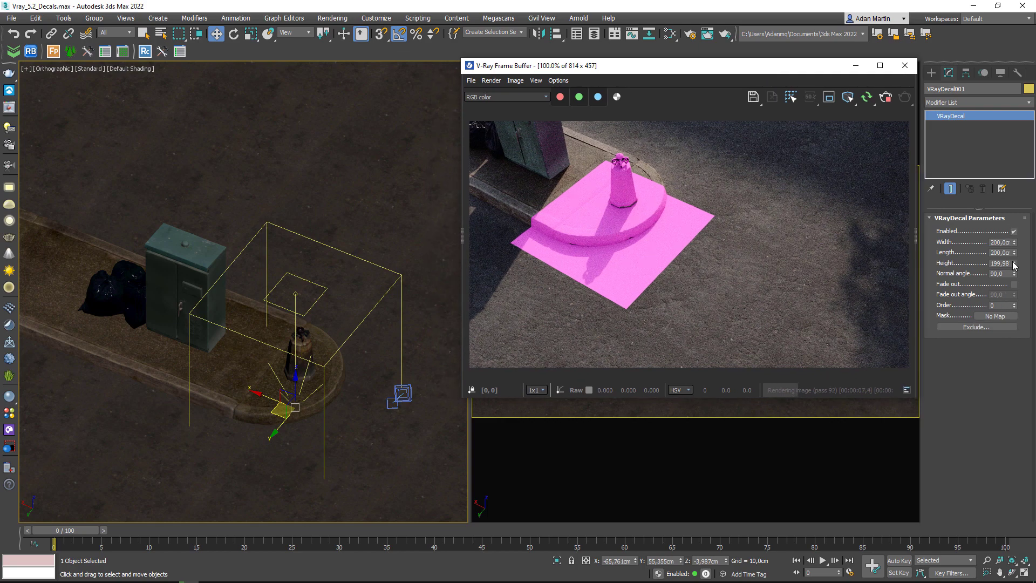
pyautogui.moveTo(1014, 265); pyautogui.dragTo(1016, 268)
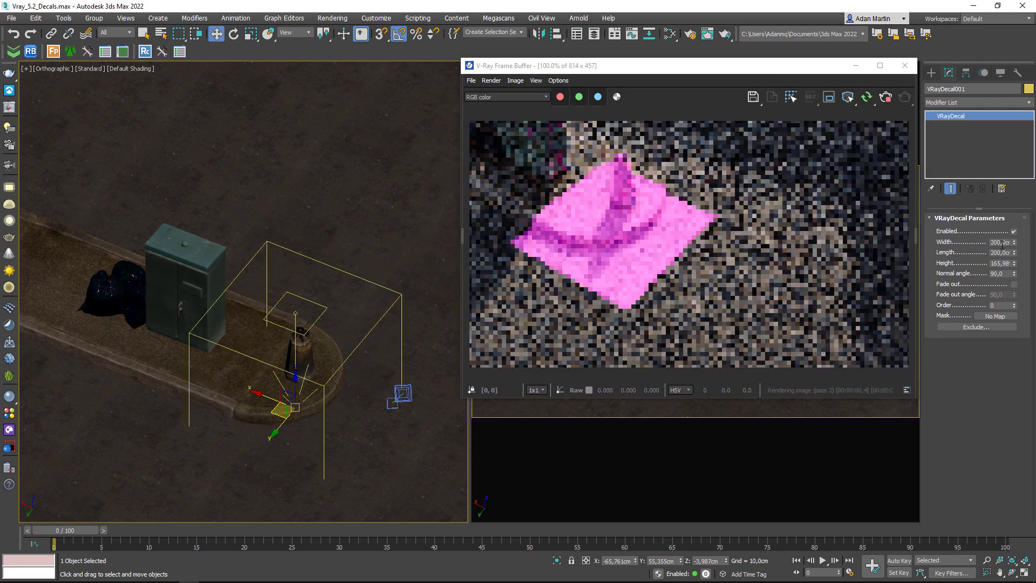
pyautogui.moveTo(1016, 268)
pyautogui.mouseDown()
pyautogui.moveTo(1007, 270)
pyautogui.moveTo(1008, 291)
pyautogui.mouseUp()
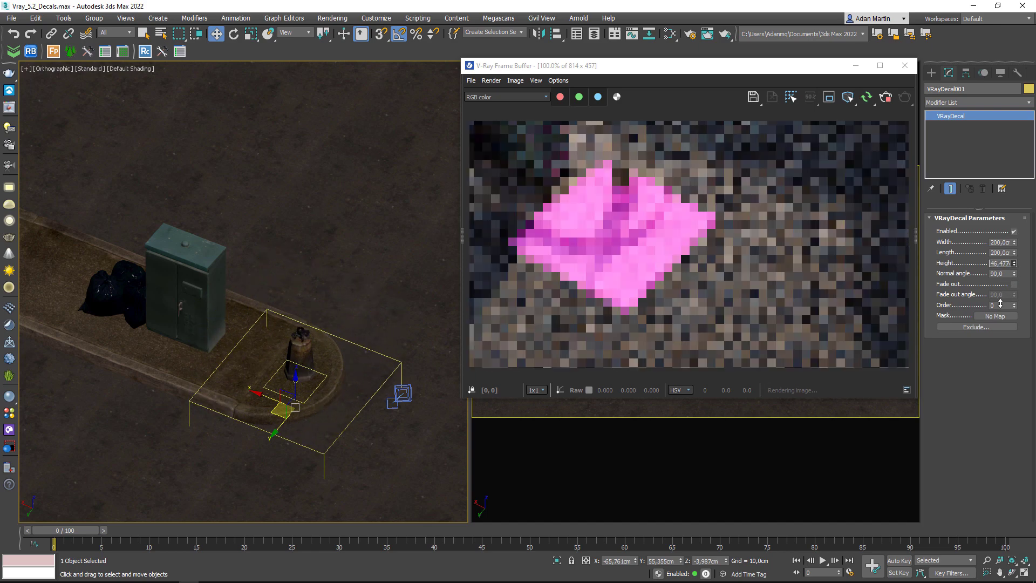
pyautogui.moveTo(280, 416)
pyautogui.keyDown('alt'); pyautogui.mouseDown(button='middle')
pyautogui.moveTo(268, 352)
pyautogui.moveTo(185, 370)
pyautogui.mouseUp(button='middle'); pyautogui.keyUp('alt')
pyautogui.scroll(3, 268, 352)
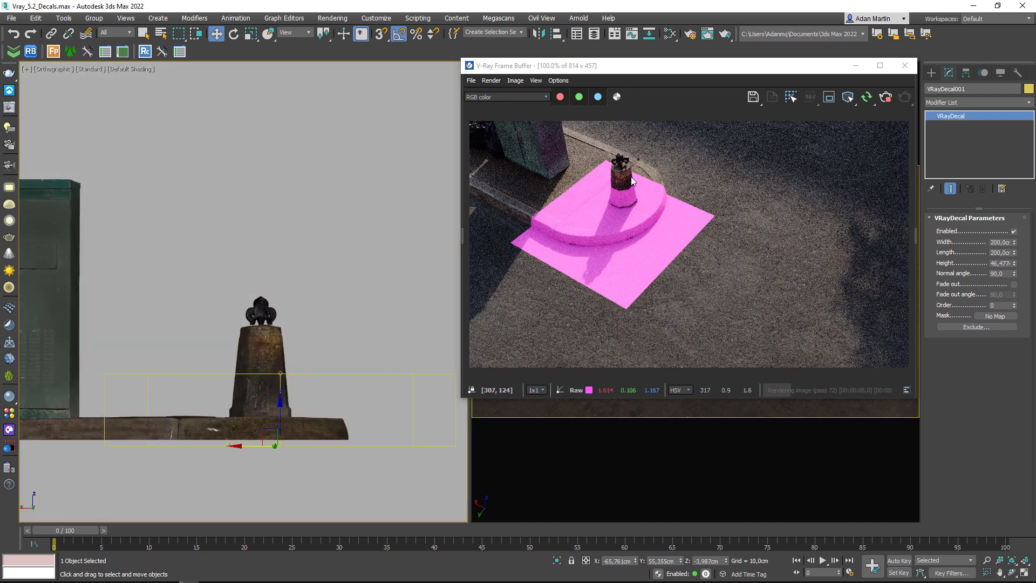
# - Raise the decal off the ground and increase its Height to 201.24
pyautogui.moveTo(281, 416); pyautogui.dragTo(281, 330)
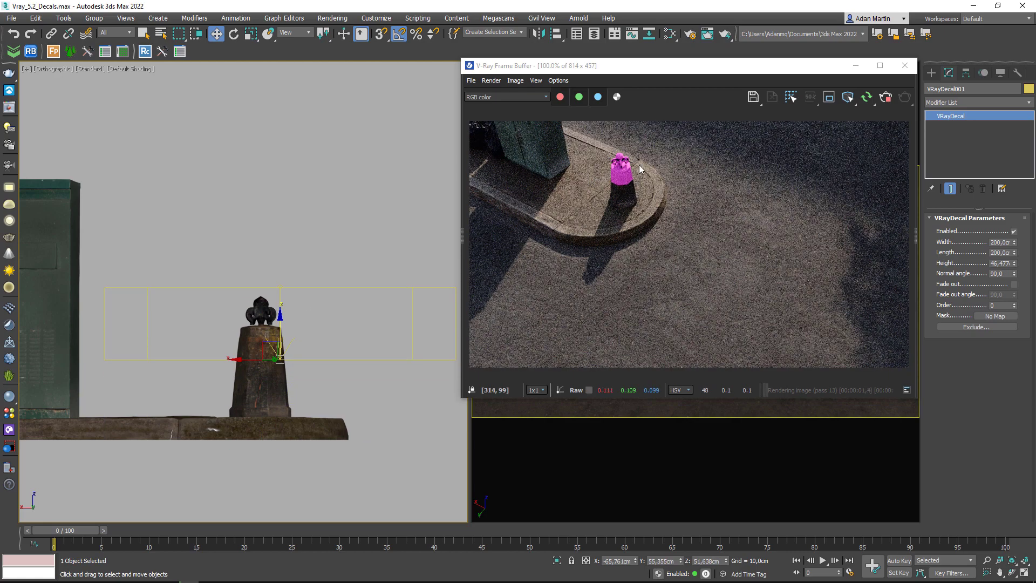
pyautogui.scroll(5, 274, 320)
pyautogui.moveTo(274, 319)
pyautogui.keyDown('alt'); pyautogui.mouseDown(button='middle')
pyautogui.moveTo(265, 328)
pyautogui.moveTo(357, 303)
pyautogui.mouseUp(button='middle'); pyautogui.keyUp('alt')
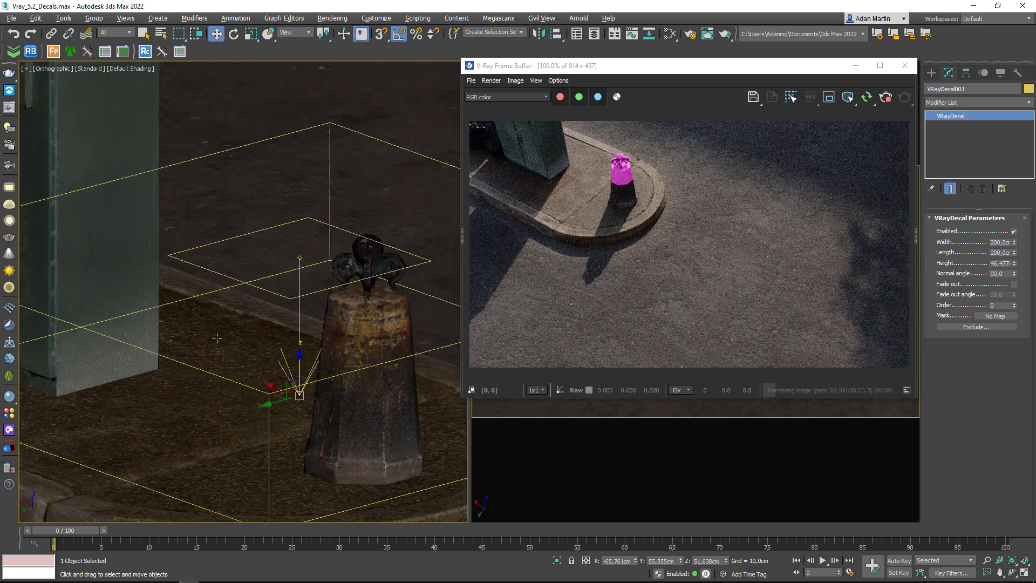
pyautogui.scroll(-3, 358, 303)
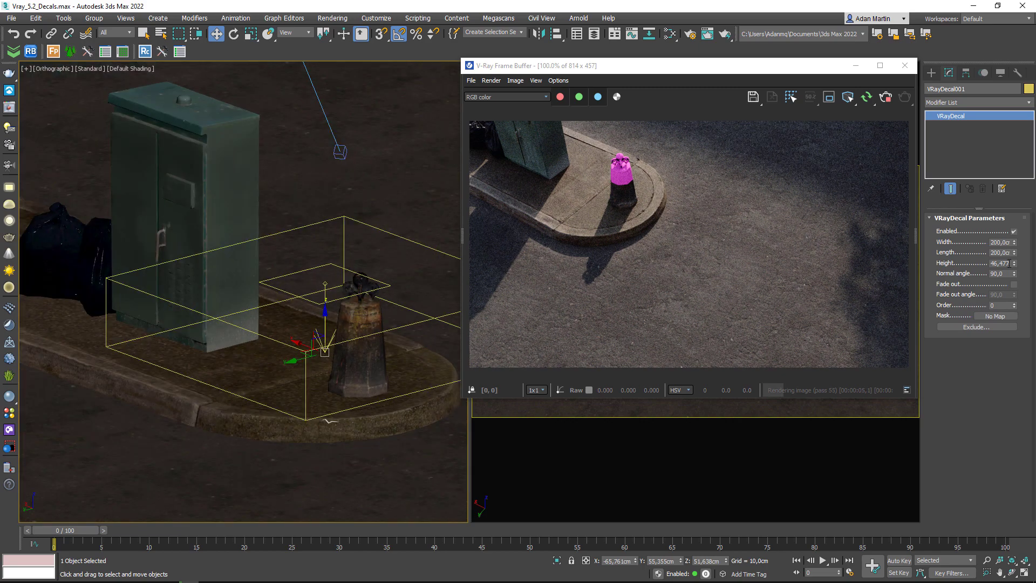
pyautogui.moveTo(1013, 263); pyautogui.dragTo(1014, 227)
pyautogui.scroll(-2, 298, 311)
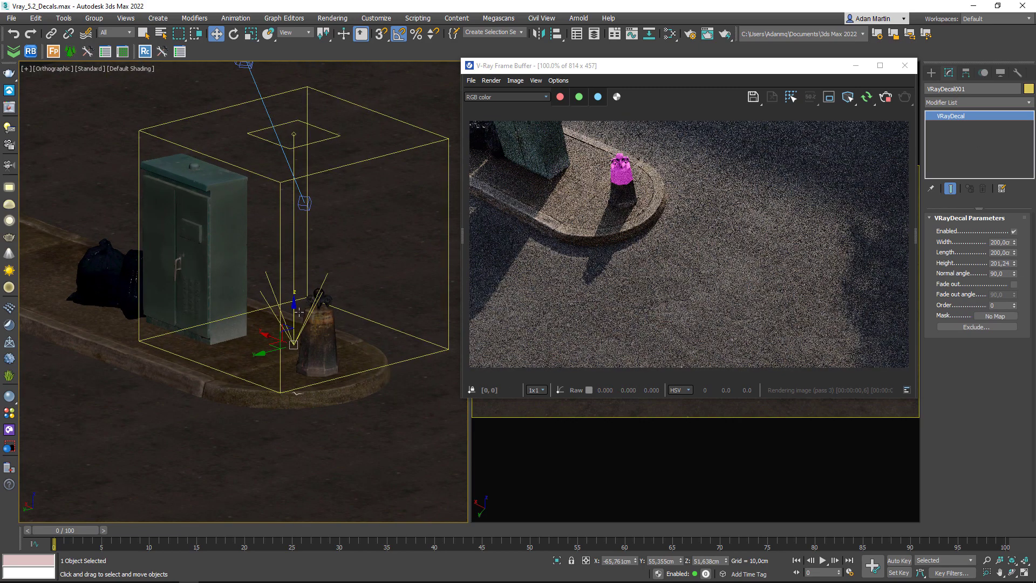
# - Lower the decal back to the ground and shift it along X over curb, bollard and cabinet
pyautogui.moveTo(299, 312); pyautogui.dragTo(285, 362)
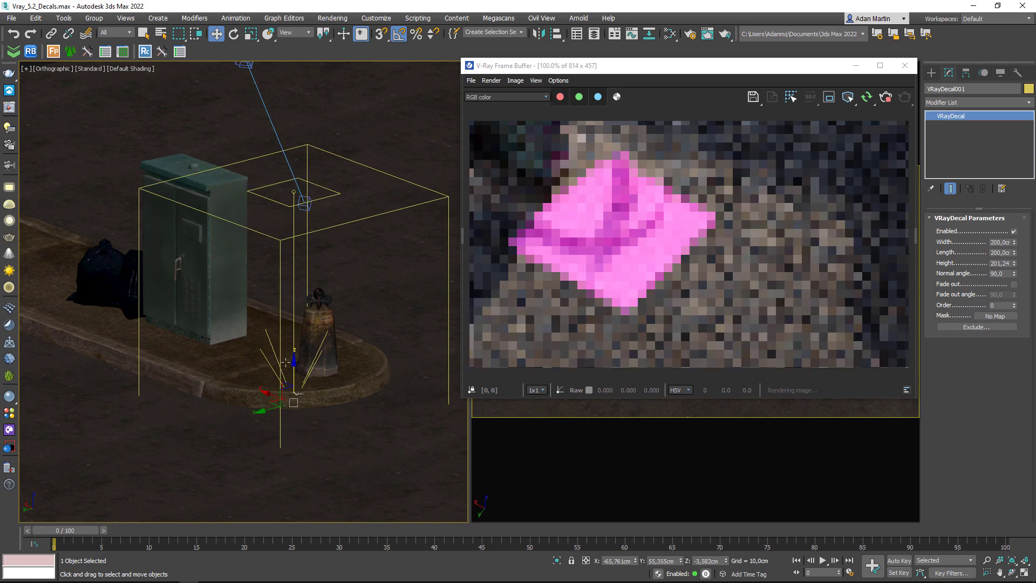
pyautogui.keyDown('alt'); pyautogui.moveTo(285, 362); pyautogui.dragTo(270, 359, button='middle'); pyautogui.keyUp('alt')
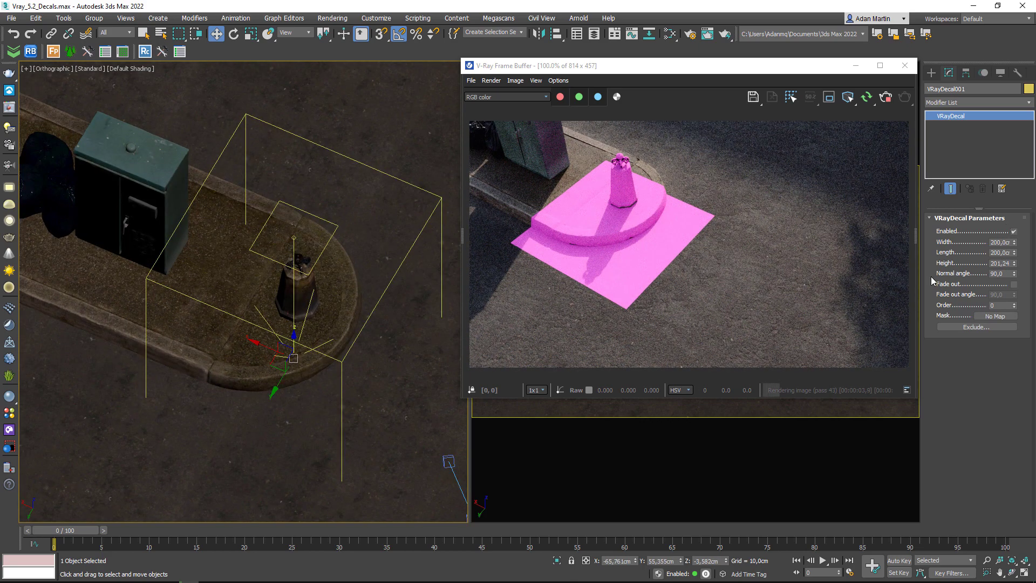
pyautogui.scroll(2, 616, 237)
pyautogui.scroll(1, 688, 247)
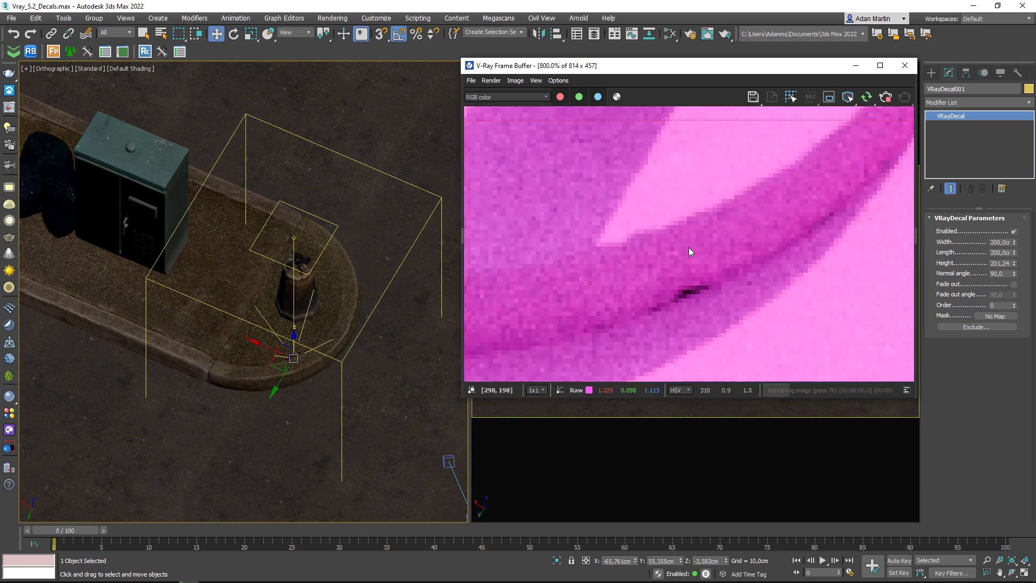
pyautogui.scroll(-1, 669, 217)
pyautogui.scroll(1, 621, 242)
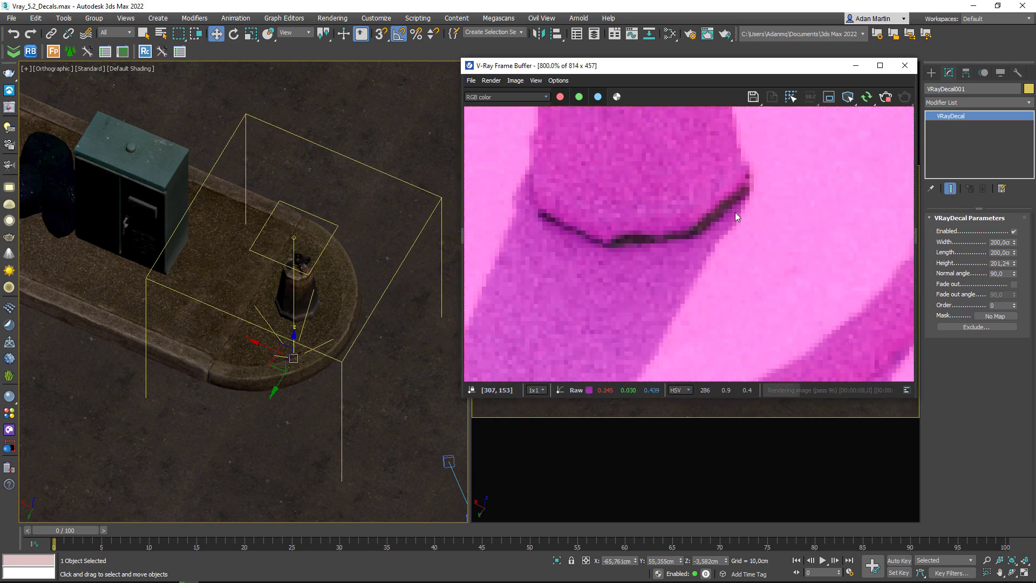
pyautogui.keyDown('alt'); pyautogui.moveTo(292, 210); pyautogui.dragTo(291, 233, button='middle'); pyautogui.keyUp('alt')
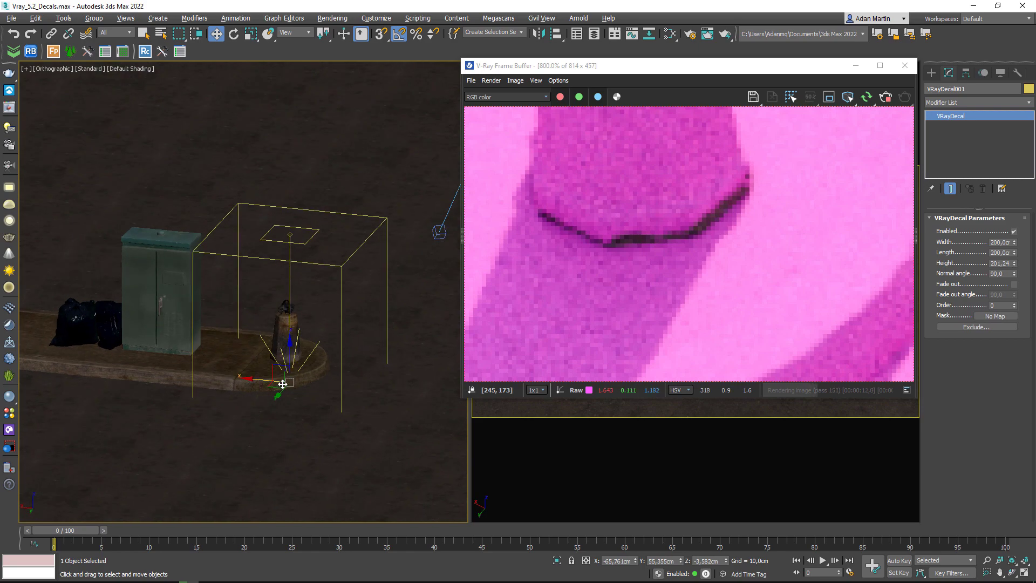
pyautogui.keyDown('alt'); pyautogui.moveTo(285, 305); pyautogui.dragTo(282, 330, button='middle'); pyautogui.keyUp('alt')
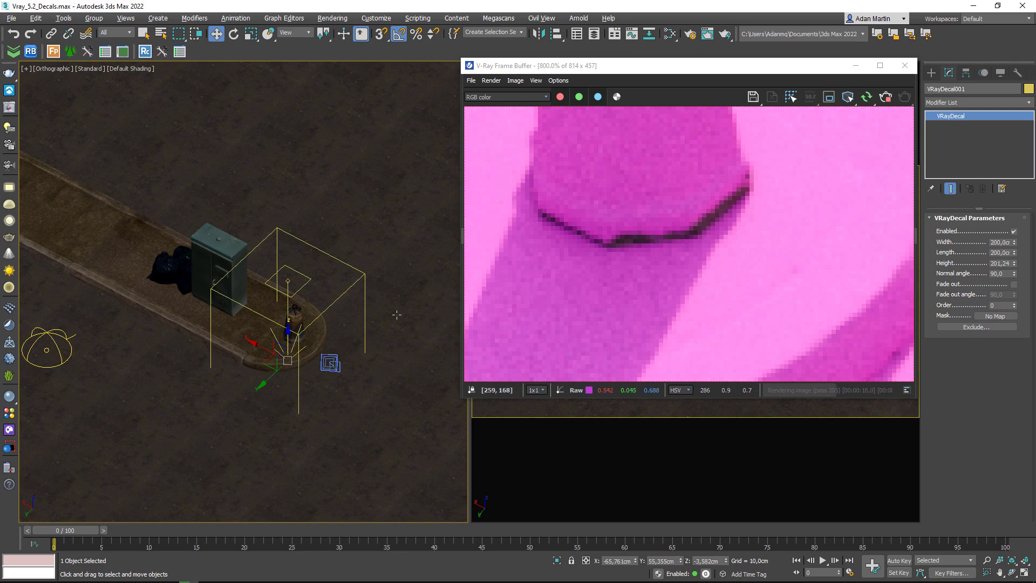
pyautogui.moveTo(263, 349); pyautogui.dragTo(232, 337)
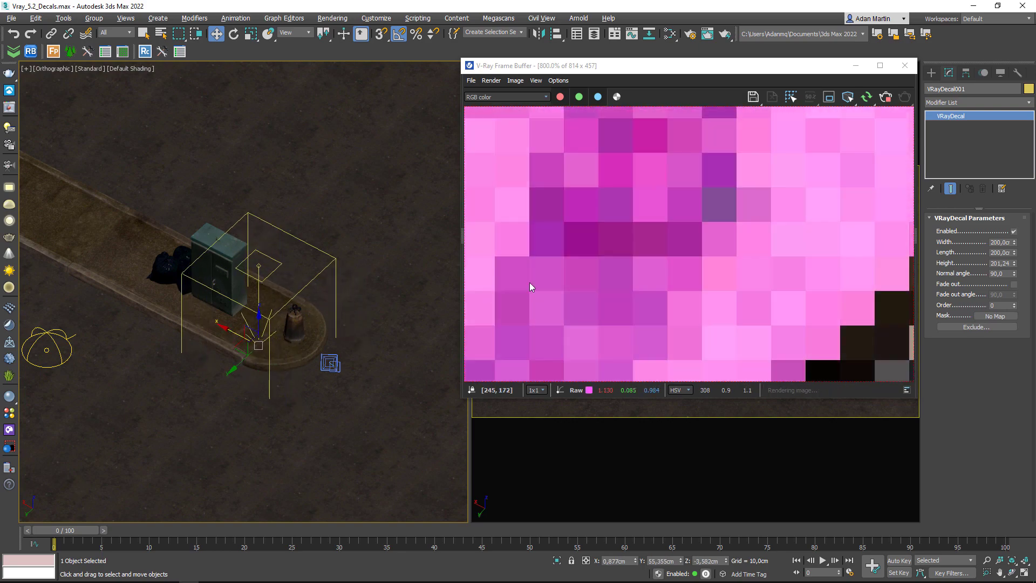
pyautogui.scroll(-1, 591, 235)
pyautogui.scroll(-1, 621, 221)
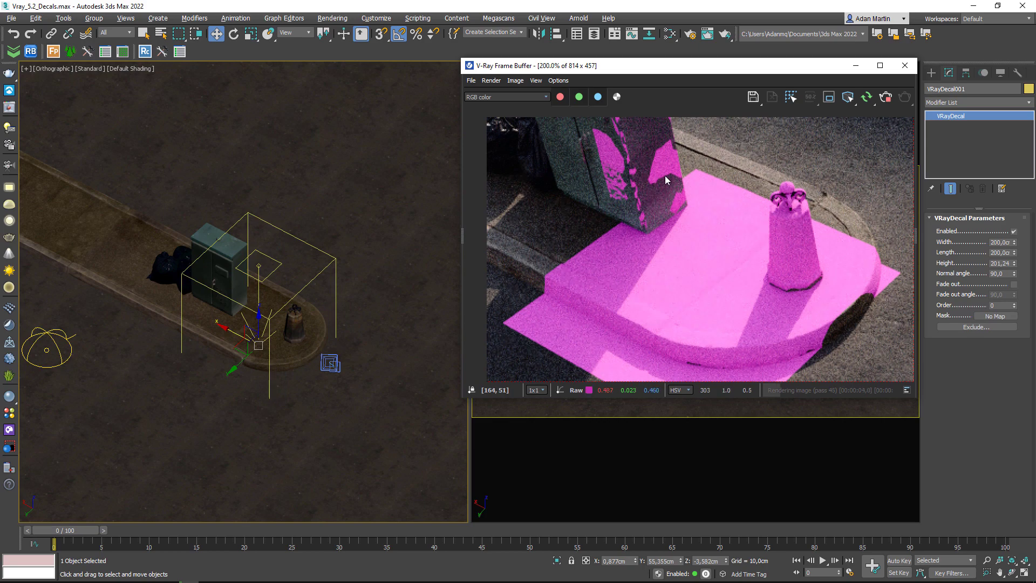
# - Set the decal's Normal angle, trying 120 and 45 before settling on 30
pyautogui.click(1003, 273)
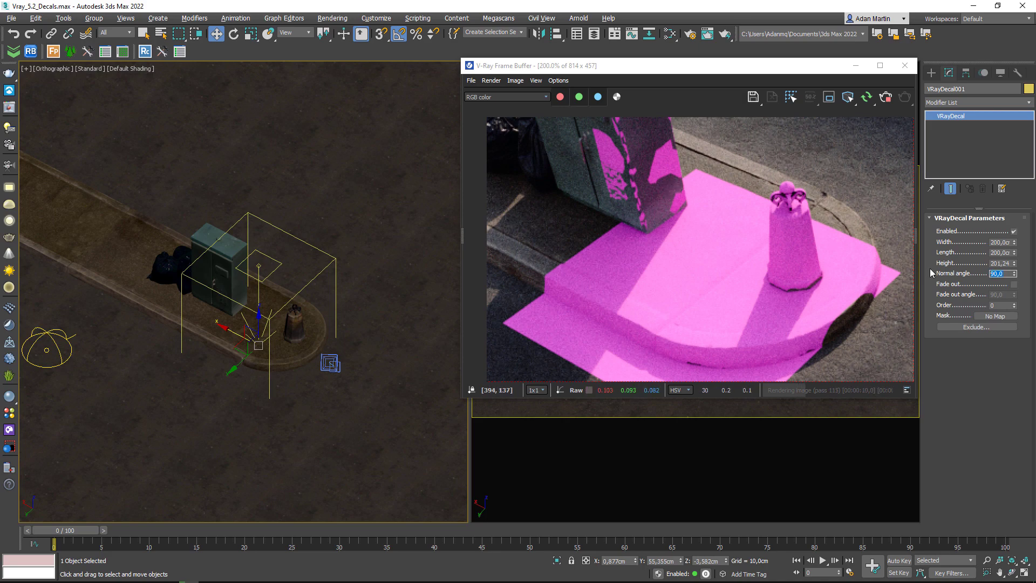
pyautogui.write('120')
pyautogui.press('Return')
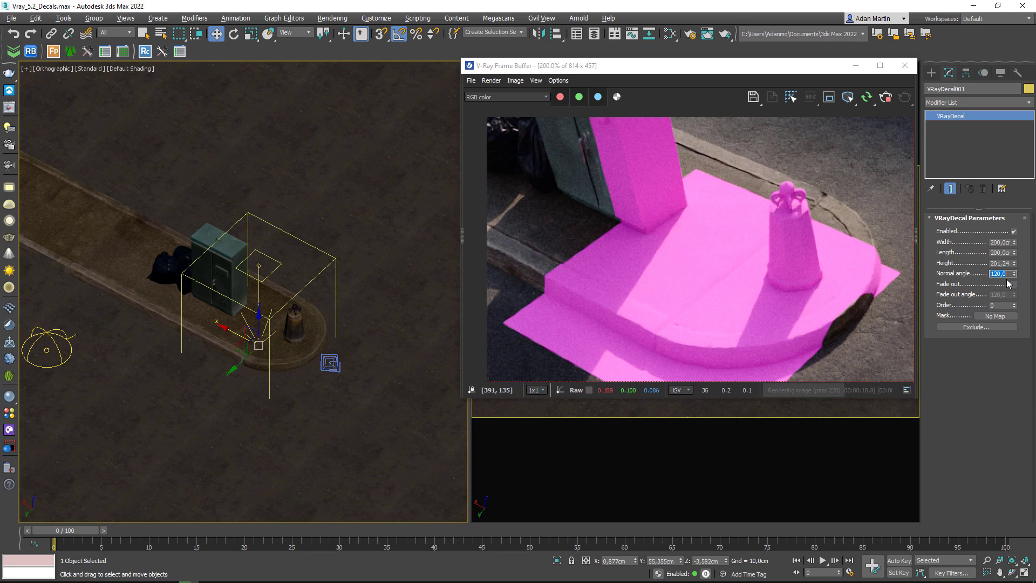
pyautogui.write('5')
pyautogui.press('Return')
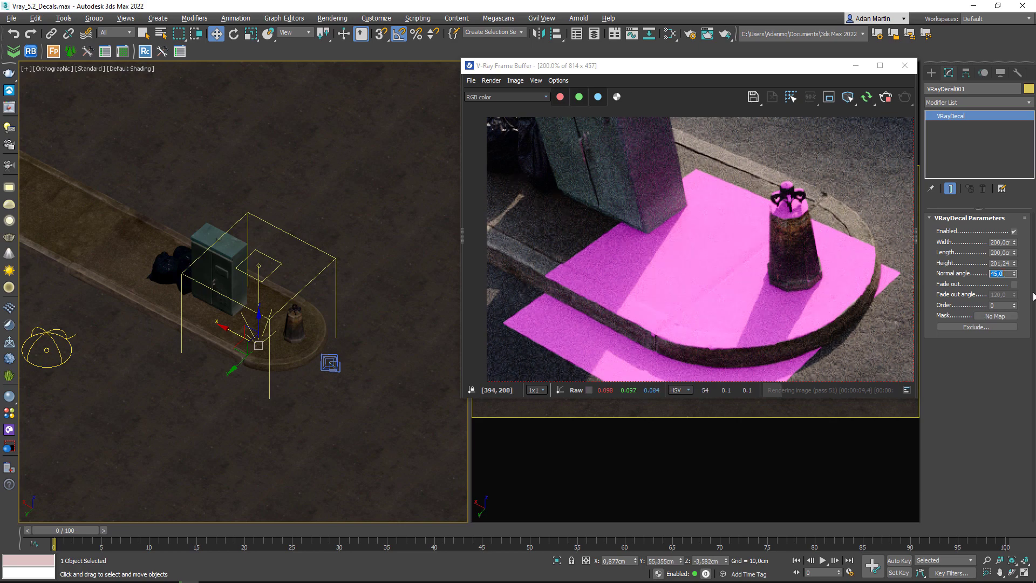
pyautogui.write('30')
pyautogui.press('Return')
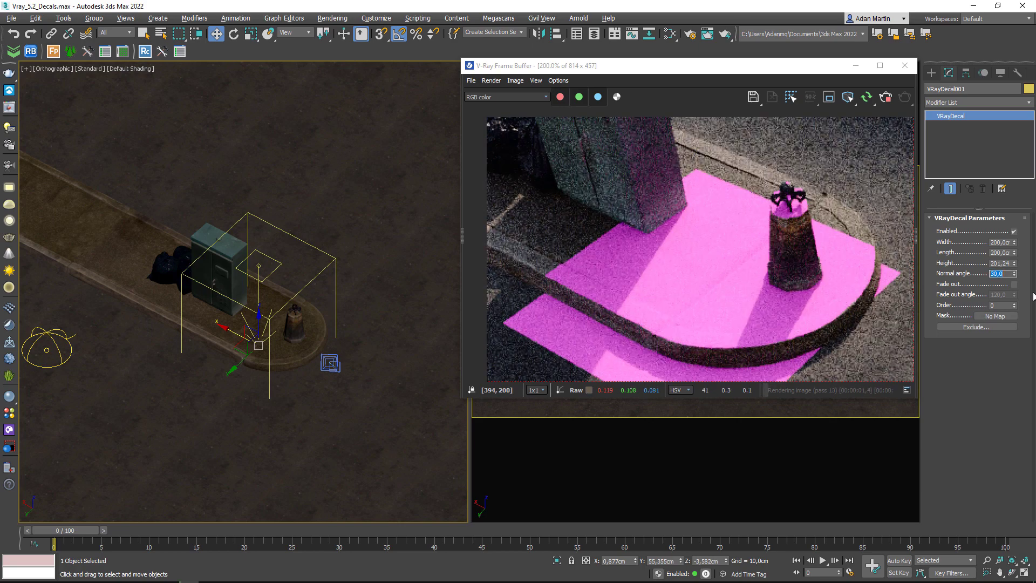
# - Enable Fade out on the decal
pyautogui.scroll(-1, 733, 348)
pyautogui.scroll(1, 619, 235)
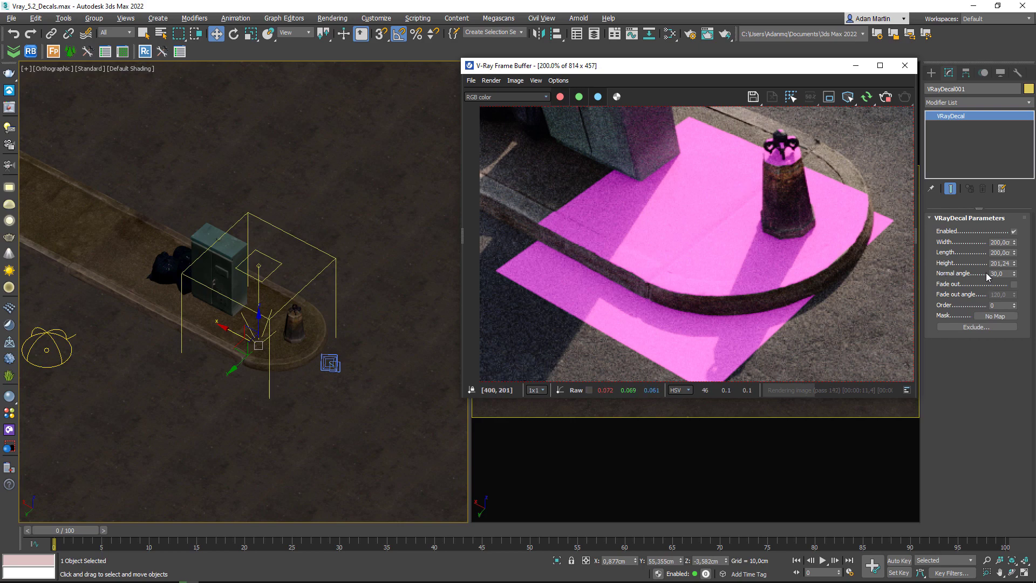
pyautogui.moveTo(1004, 272); pyautogui.dragTo(972, 274)
pyautogui.click(966, 284)
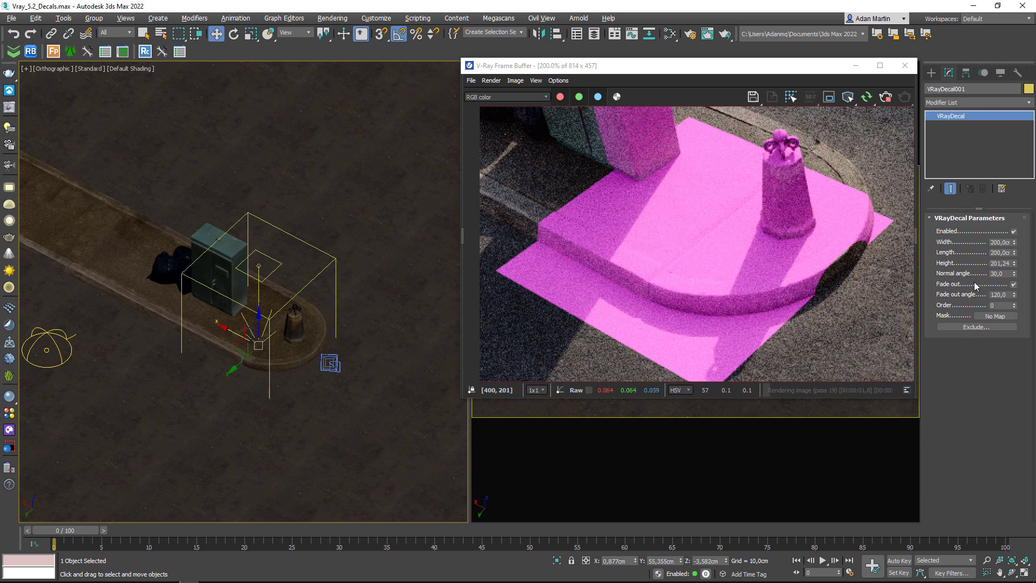
# - Try Fade out angles of 50 and 75, inspect the render, then disable Fade out
pyautogui.doubleClick(1008, 293)
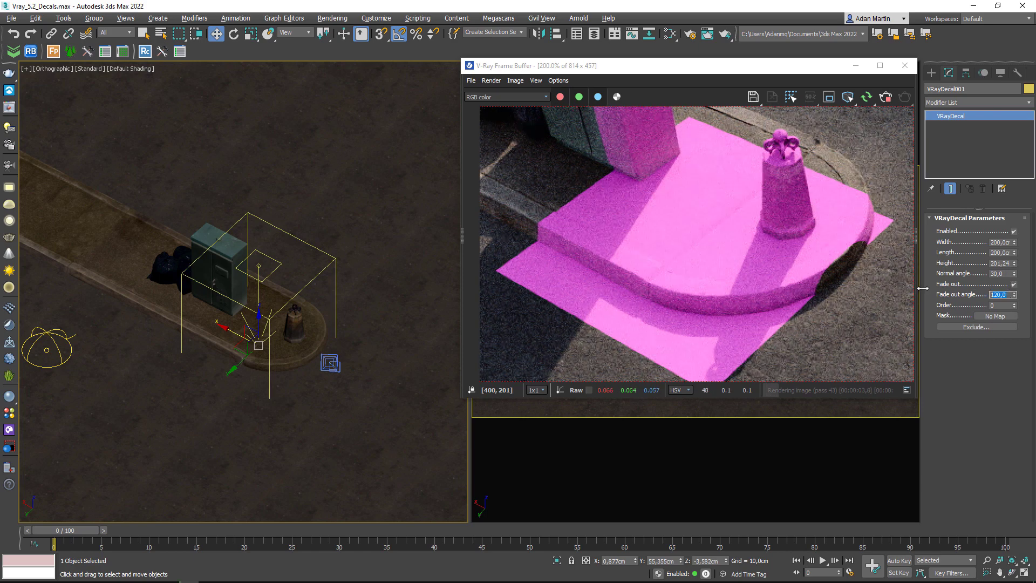
pyautogui.write('5')
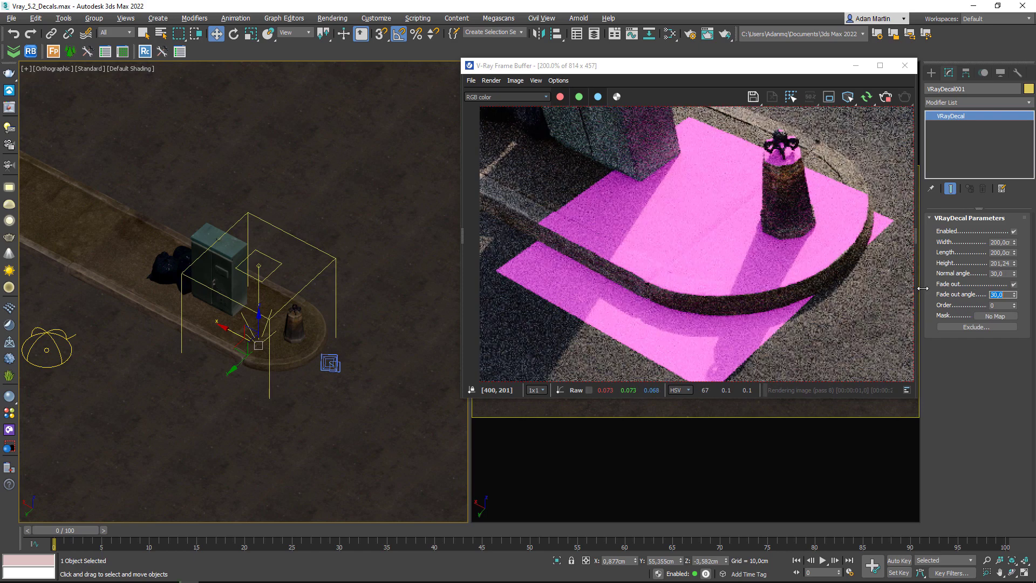
pyautogui.write('0')
pyautogui.press('Return')
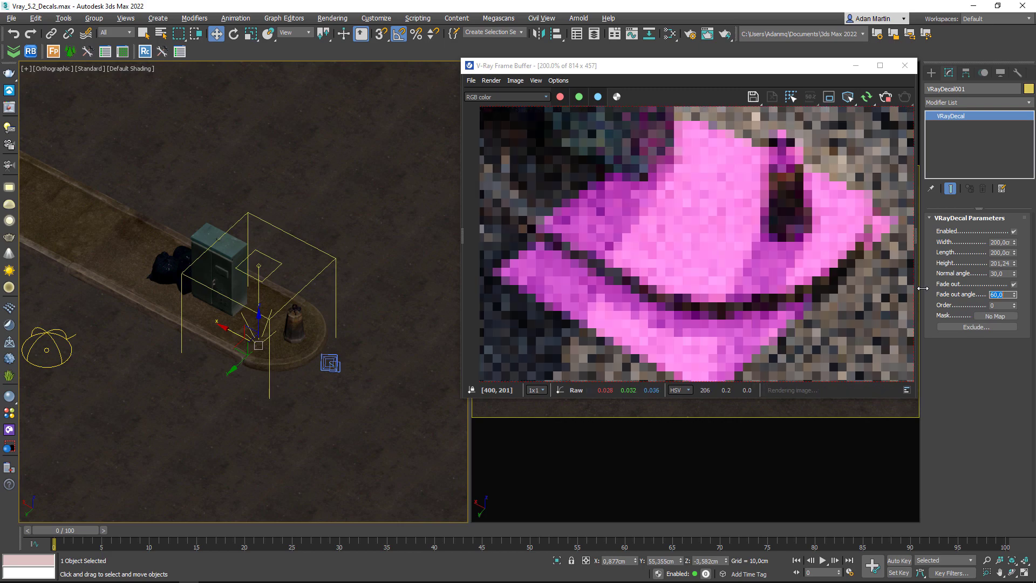
pyautogui.write('5')
pyautogui.press('Return')
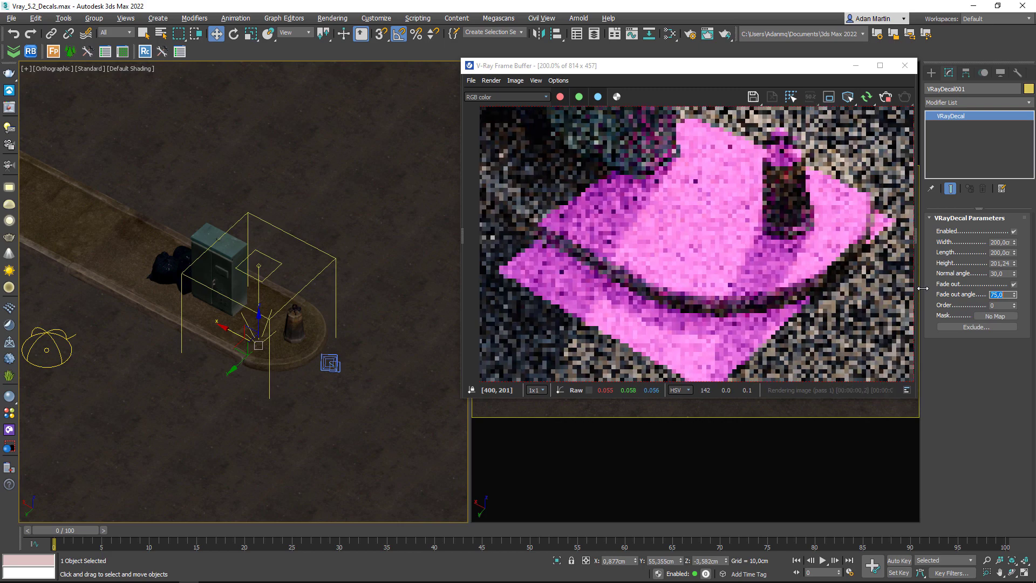
pyautogui.scroll(3, 732, 261)
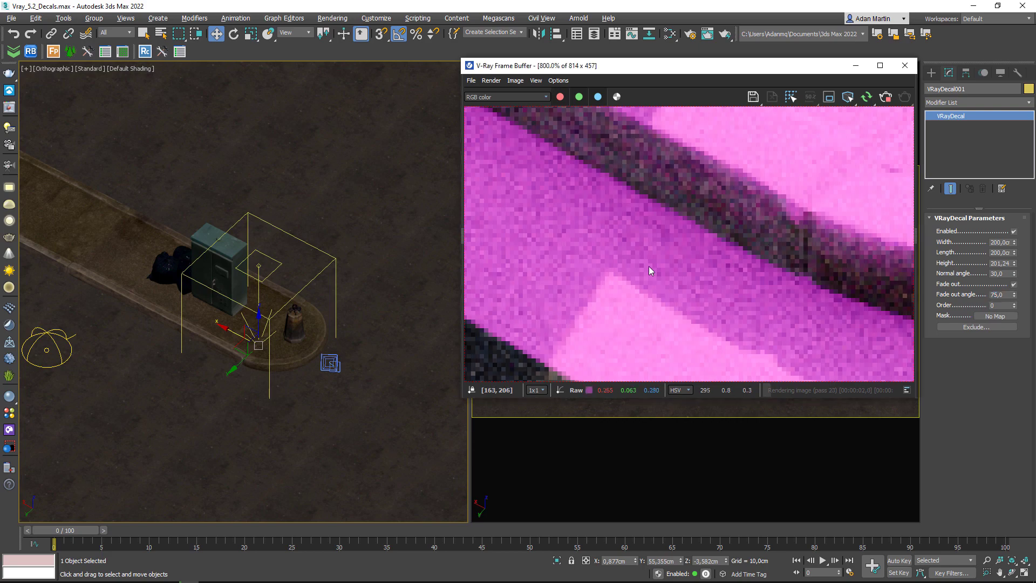
pyautogui.scroll(-1, 649, 267)
pyautogui.scroll(-1, 693, 287)
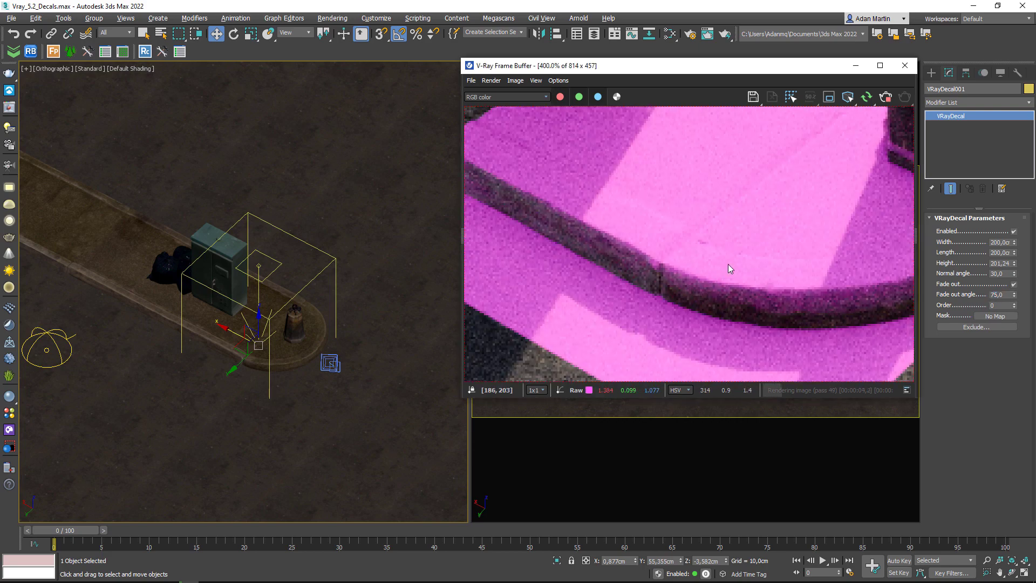
pyautogui.scroll(-1, 616, 250)
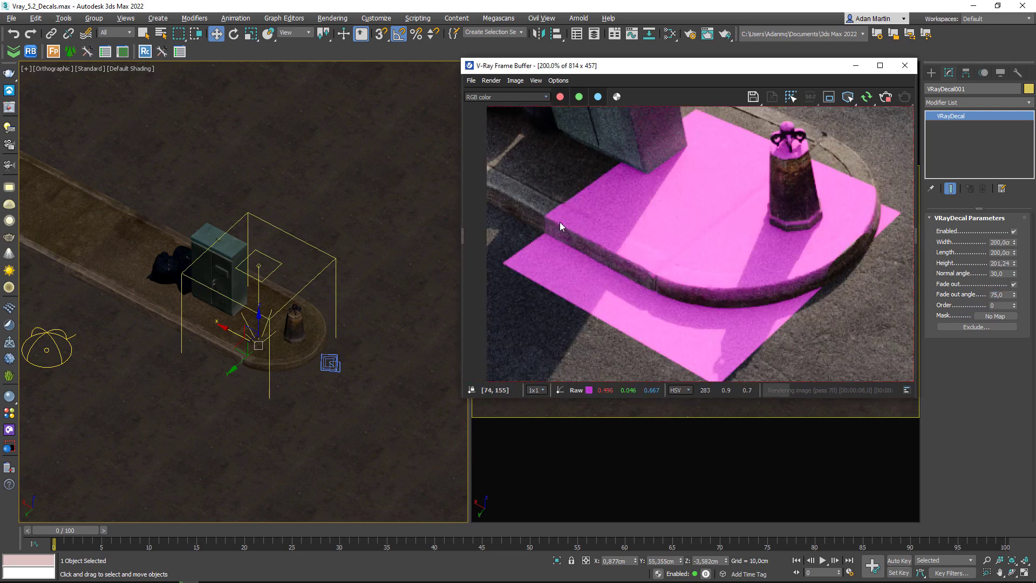
pyautogui.scroll(-1, 678, 280)
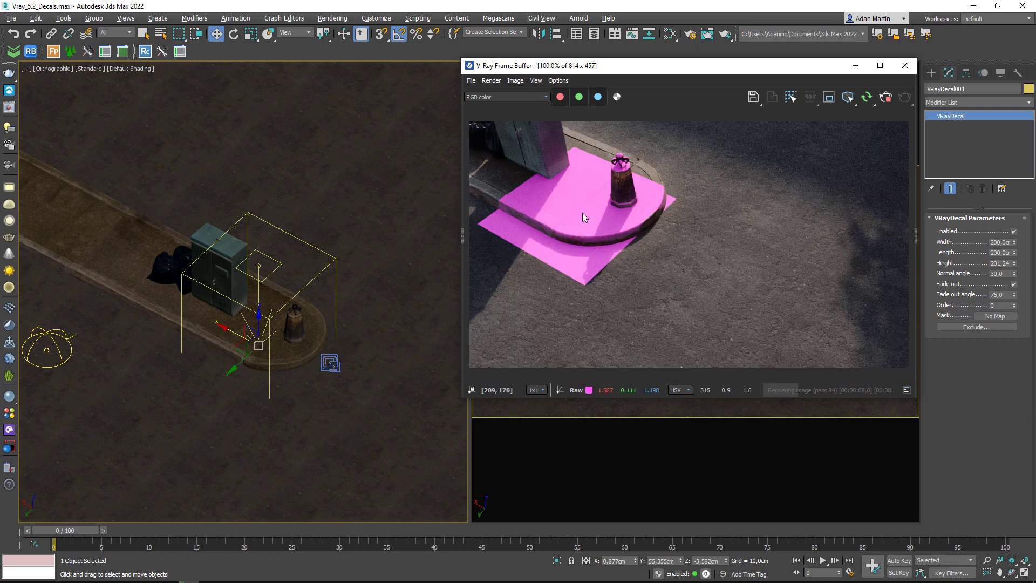
pyautogui.click(1013, 285)
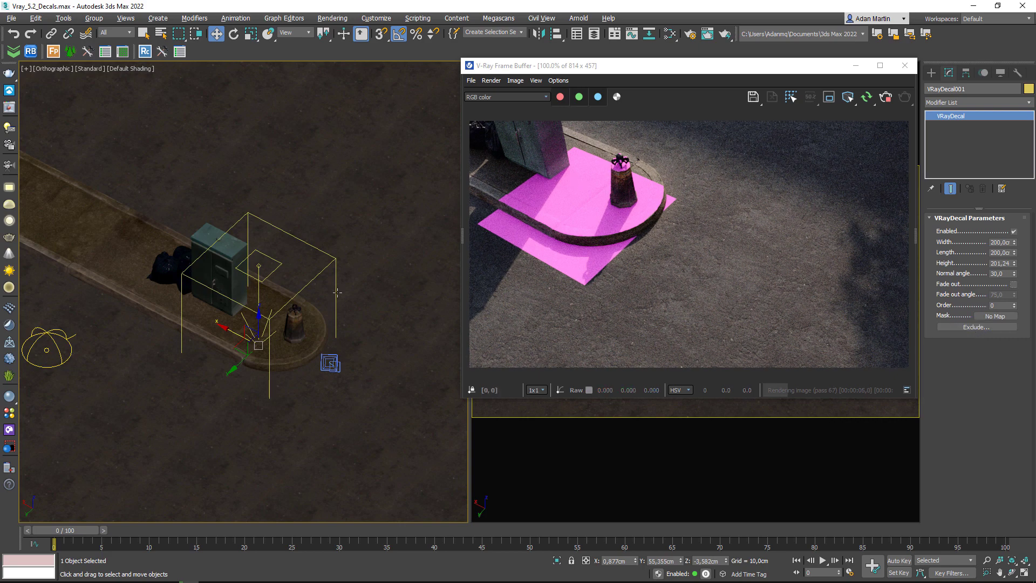
# - Set the decal's Include list to contain only the Road object
pyautogui.click(996, 327)
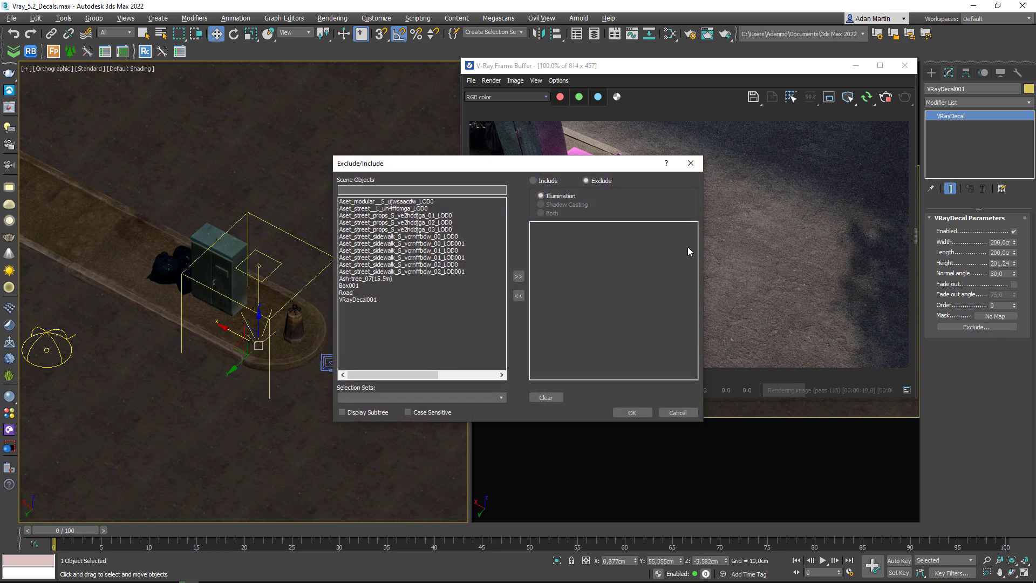
pyautogui.click(533, 180)
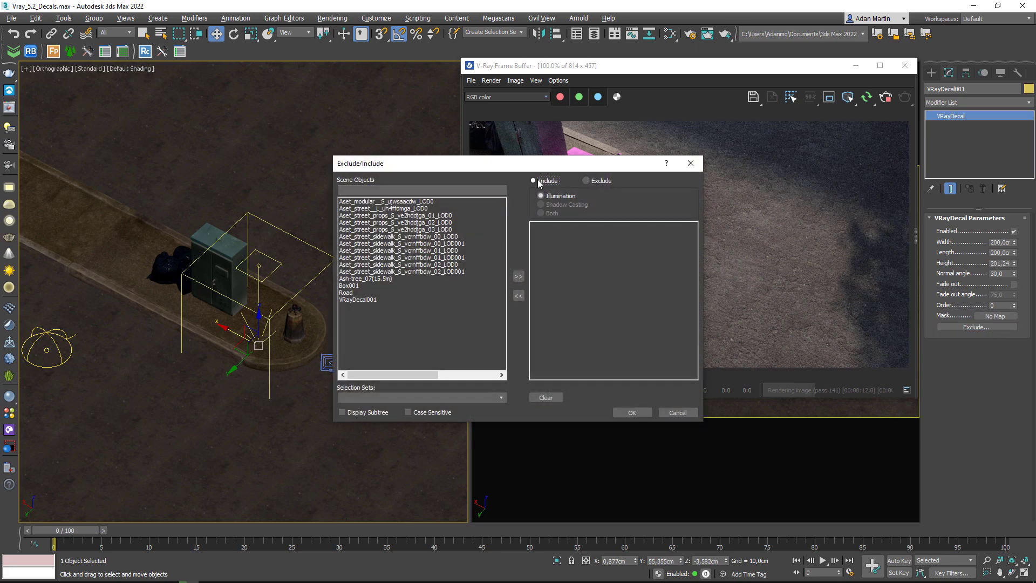
pyautogui.click(346, 292)
pyautogui.click(517, 277)
pyautogui.click(632, 412)
# - Move the decal onto the asphalt beside the curb
pyautogui.keyDown('alt'); pyautogui.moveTo(291, 321); pyautogui.dragTo(216, 388, button='middle'); pyautogui.keyUp('alt')
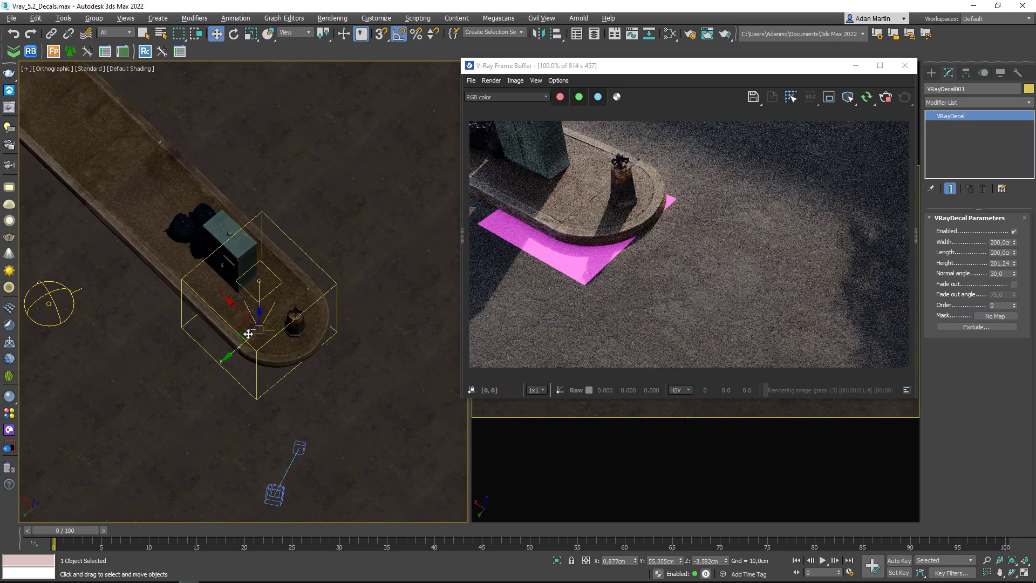
pyautogui.moveTo(216, 388)
pyautogui.mouseDown()
pyautogui.moveTo(272, 331)
pyautogui.moveTo(239, 353)
pyautogui.mouseUp()
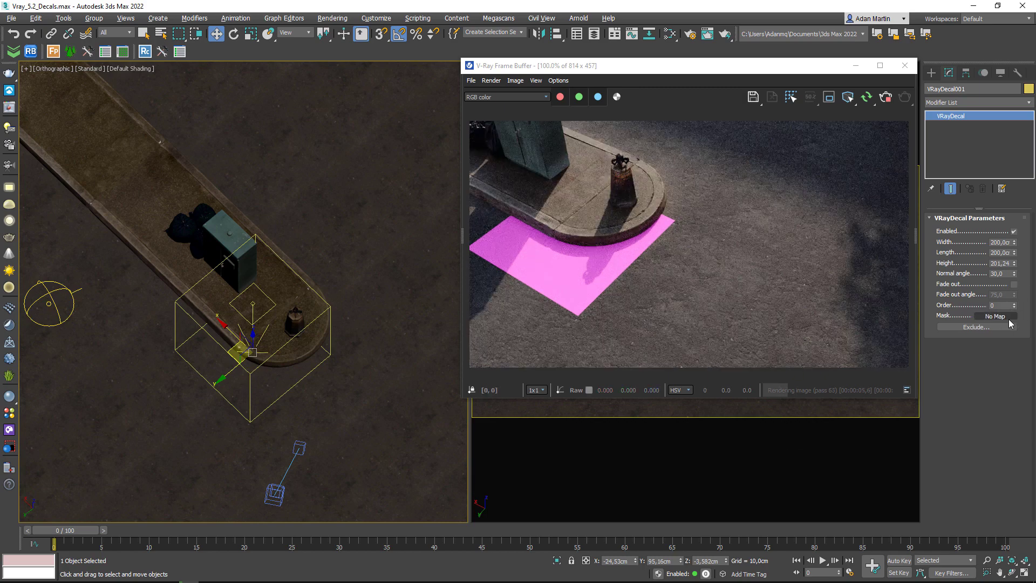
pyautogui.moveTo(339, 399)
pyautogui.keyDown('alt'); pyautogui.mouseDown(button='middle')
pyautogui.moveTo(338, 416)
pyautogui.moveTo(340, 388)
pyautogui.moveTo(358, 384)
pyautogui.moveTo(317, 388)
pyautogui.moveTo(359, 359)
pyautogui.mouseUp(button='middle'); pyautogui.keyUp('alt')
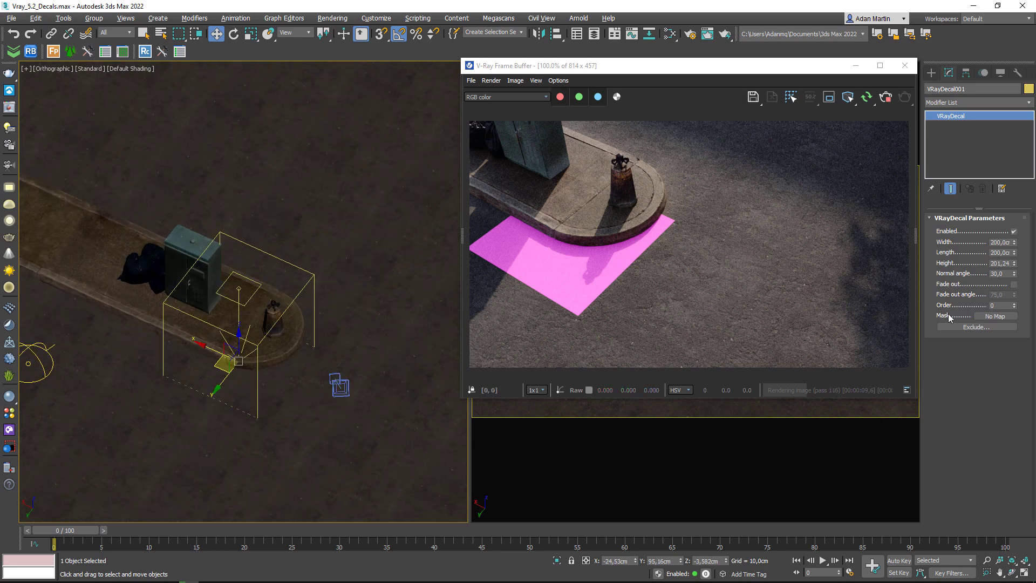
pyautogui.click(992, 319)
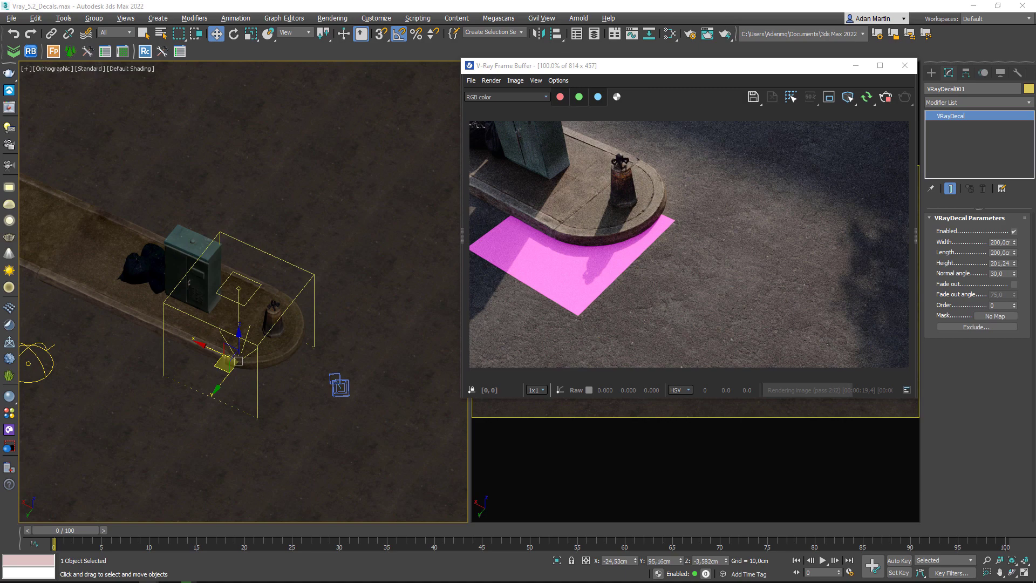
# - Bring the STOP opacity bitmap into the node graph and assign it as the decal's Mask
pyautogui.press('m')
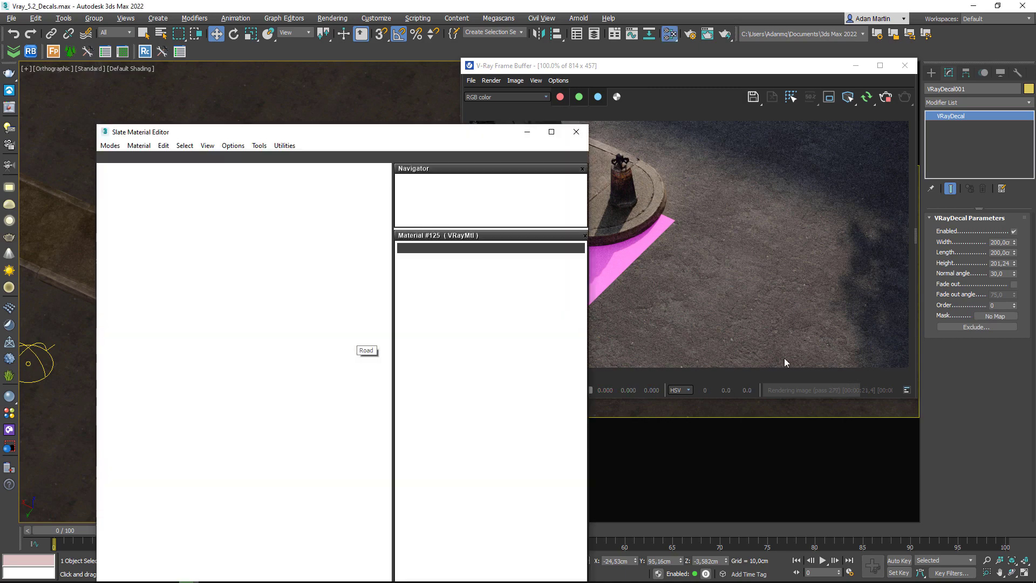
pyautogui.moveTo(293, 402)
pyautogui.mouseDown()
pyautogui.moveTo(296, 393)
pyautogui.moveTo(239, 367)
pyautogui.moveTo(995, 326)
pyautogui.mouseUp()
pyautogui.doubleClick(266, 399)
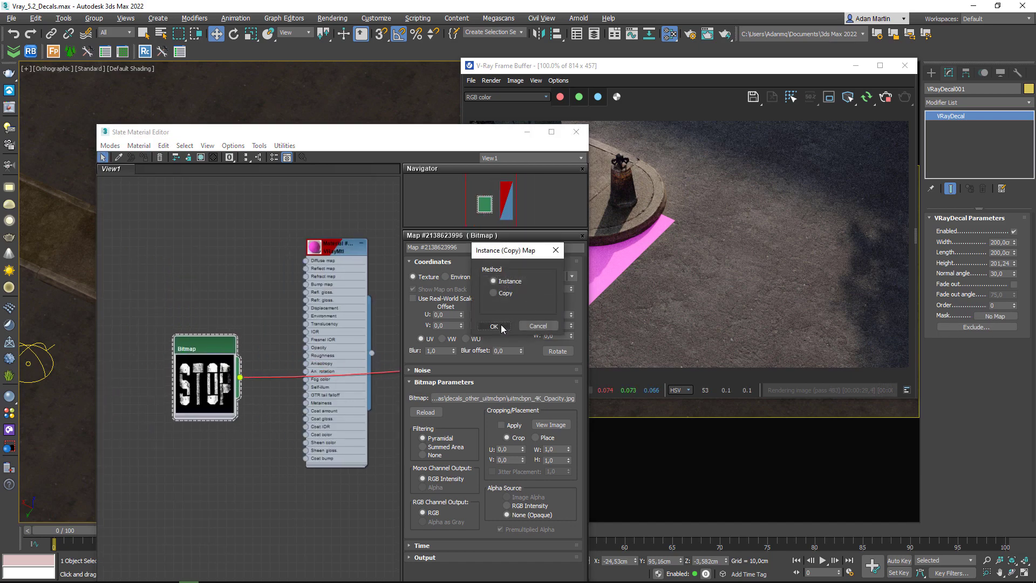
pyautogui.click(501, 325)
# - Move the decal further onto the road and clear its Mask map
pyautogui.moveTo(472, 142); pyautogui.dragTo(438, 354)
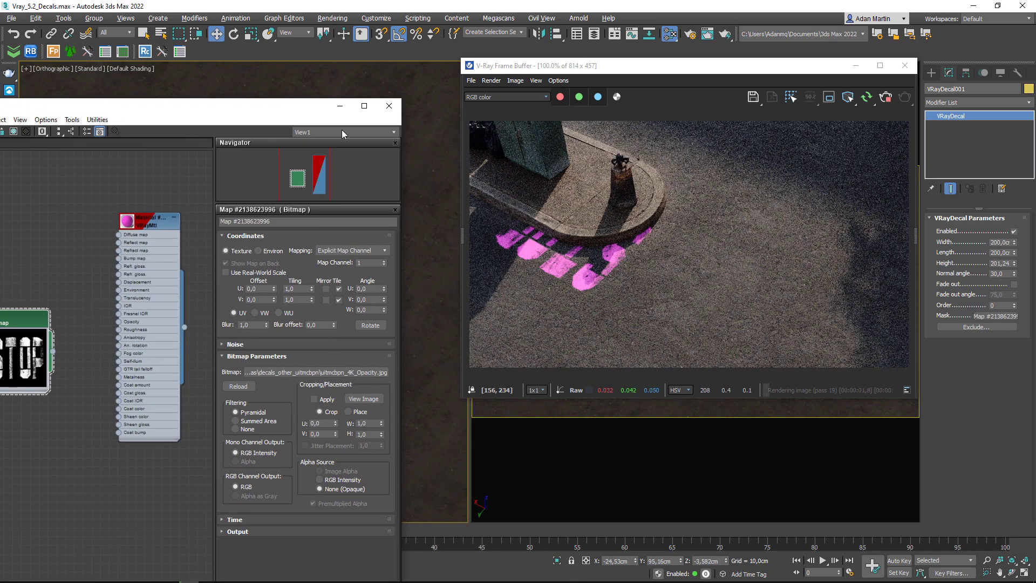
pyautogui.scroll(-2, 283, 216)
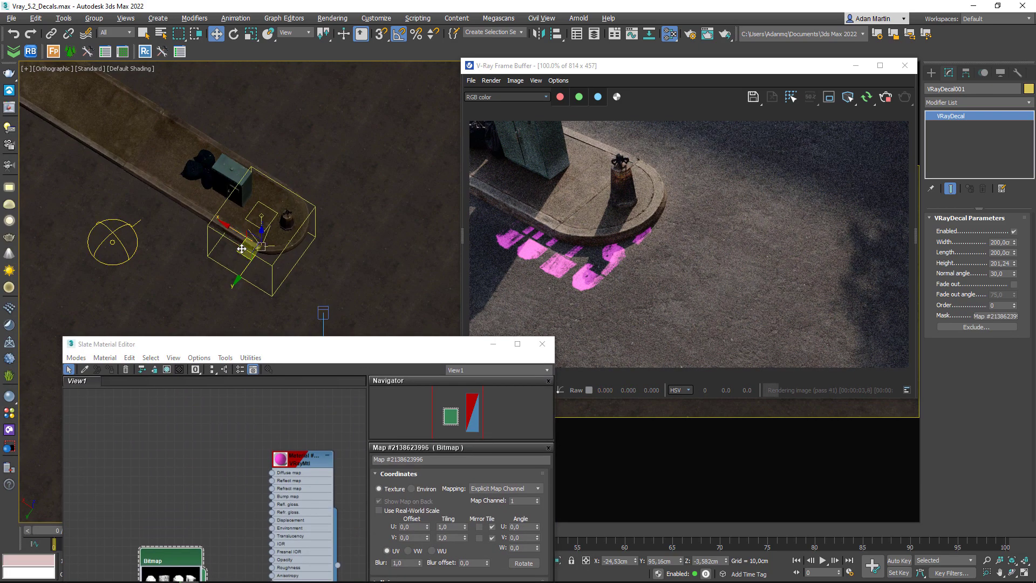
pyautogui.moveTo(245, 264); pyautogui.dragTo(323, 267)
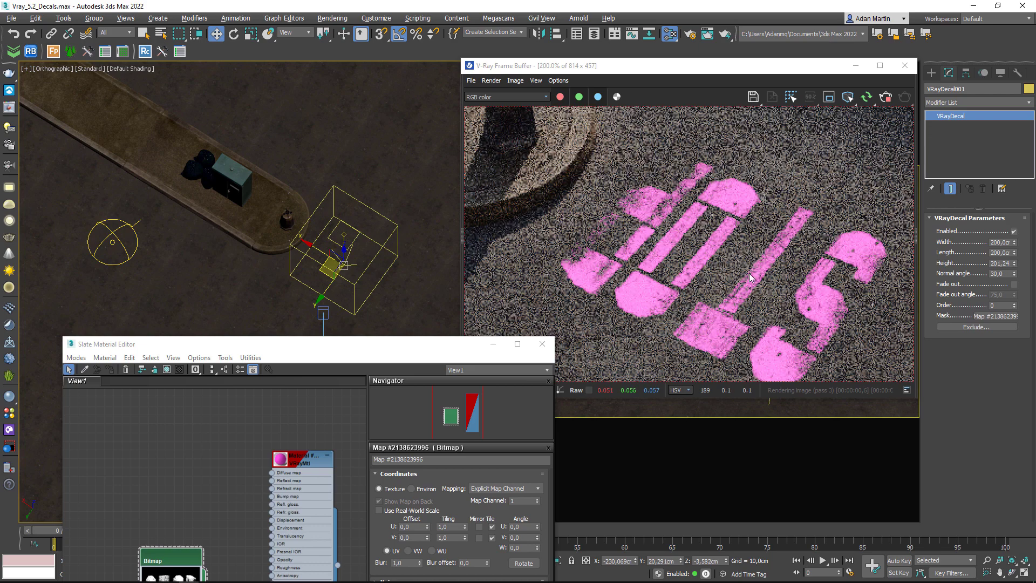
pyautogui.moveTo(468, 339); pyautogui.dragTo(503, 146)
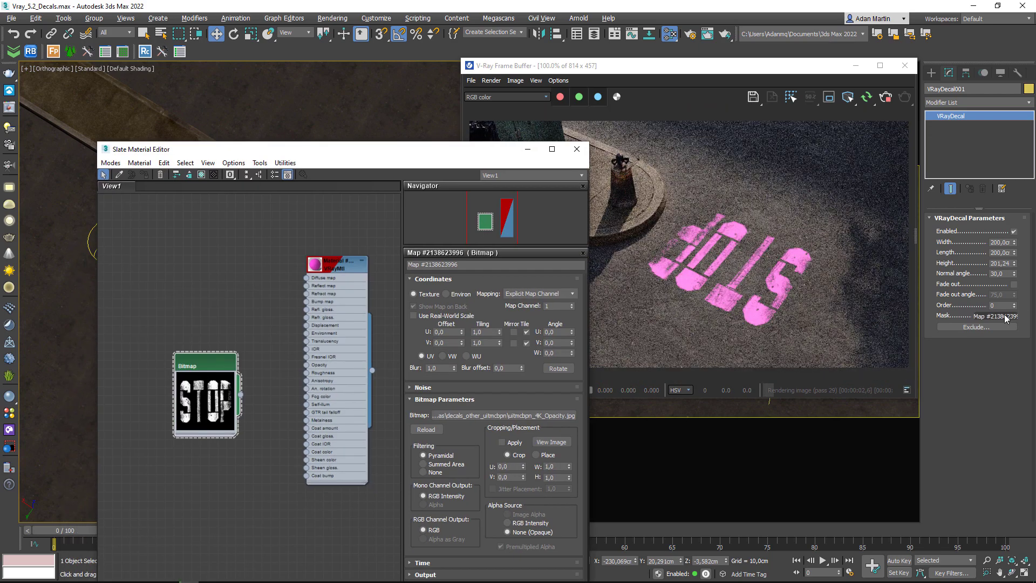
pyautogui.rightClick(996, 315)
pyautogui.click(960, 355)
# - Wire the STOP bitmap into Material #125's Opacity input and tidy the node layout
pyautogui.scroll(2, 236, 387)
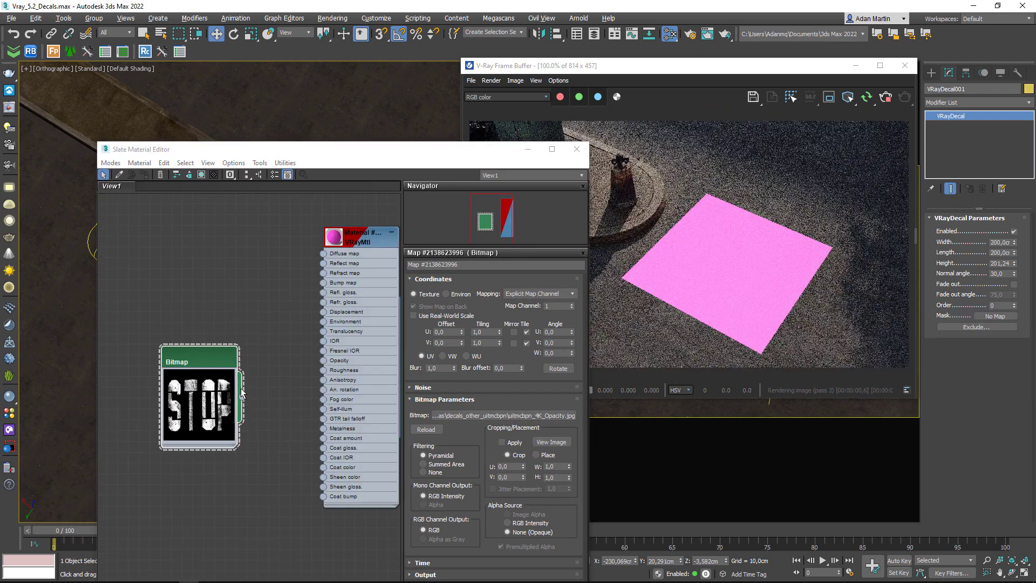
pyautogui.moveTo(242, 397); pyautogui.dragTo(325, 362)
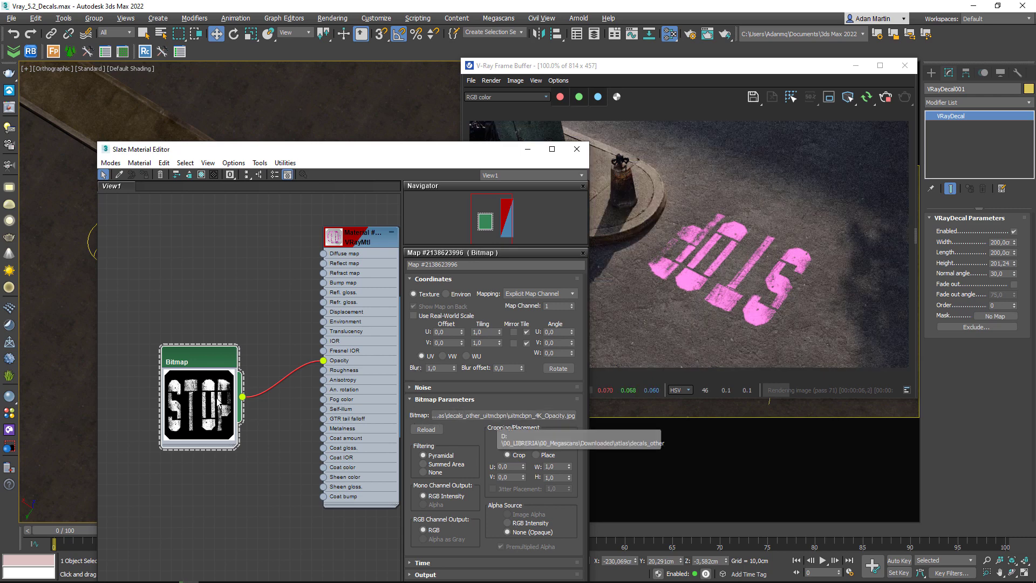
pyautogui.moveTo(218, 402)
pyautogui.mouseDown()
pyautogui.moveTo(236, 355)
pyautogui.moveTo(240, 413)
pyautogui.moveTo(200, 408)
pyautogui.moveTo(215, 387)
pyautogui.mouseUp()
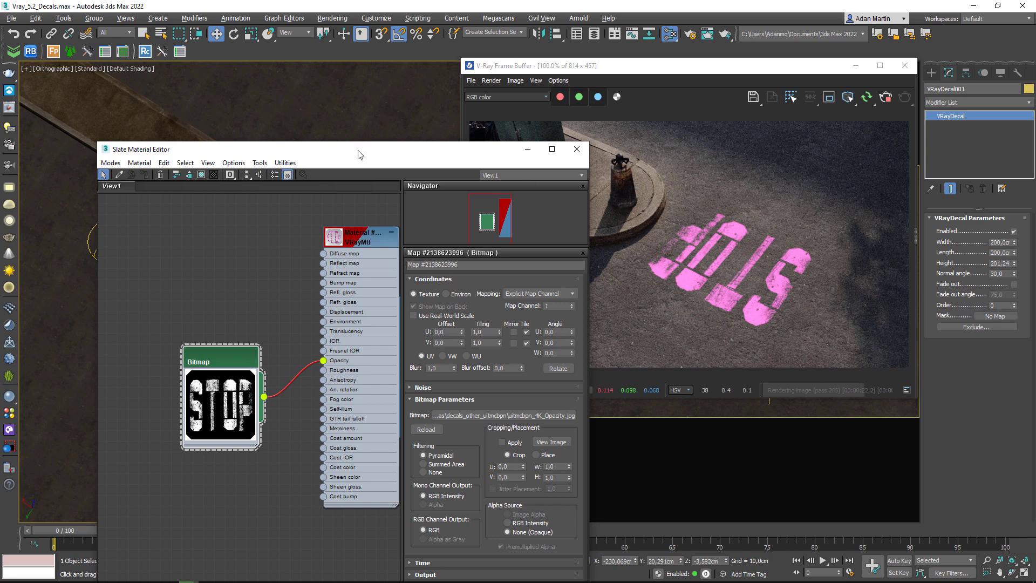
pyautogui.moveTo(360, 155); pyautogui.dragTo(215, 126)
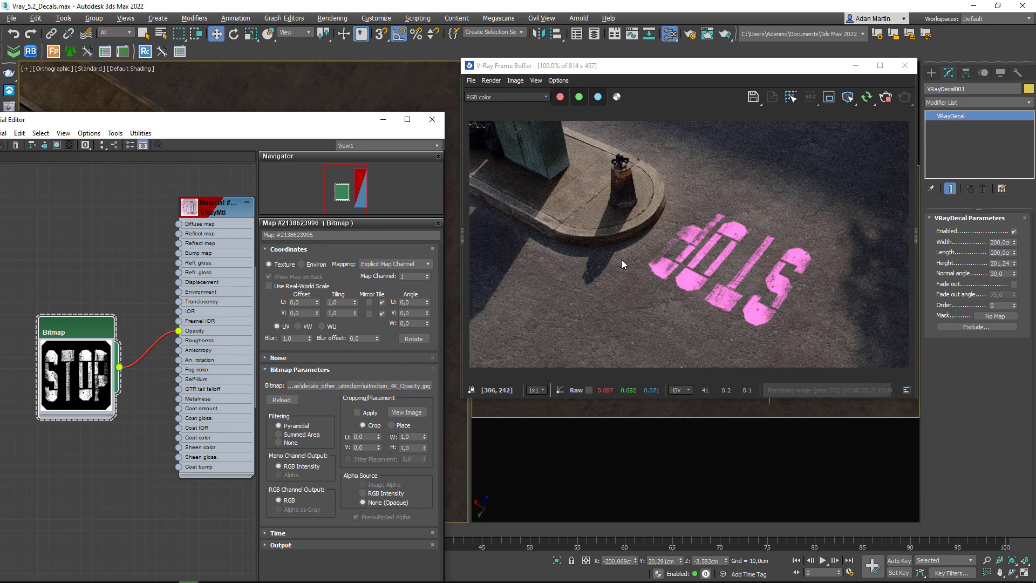
pyautogui.moveTo(90, 342); pyautogui.dragTo(101, 342)
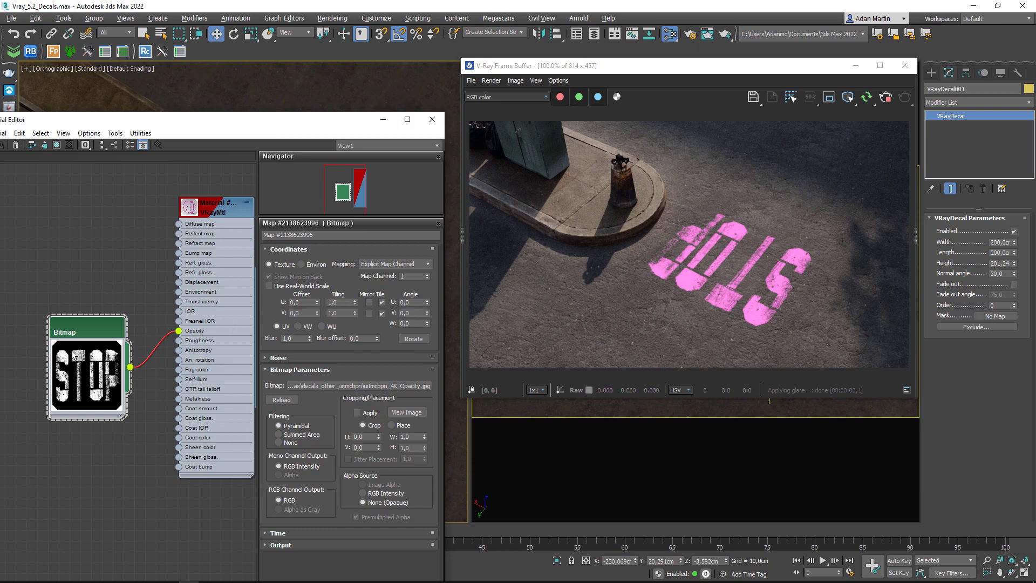
pyautogui.moveTo(93, 340); pyautogui.dragTo(103, 319)
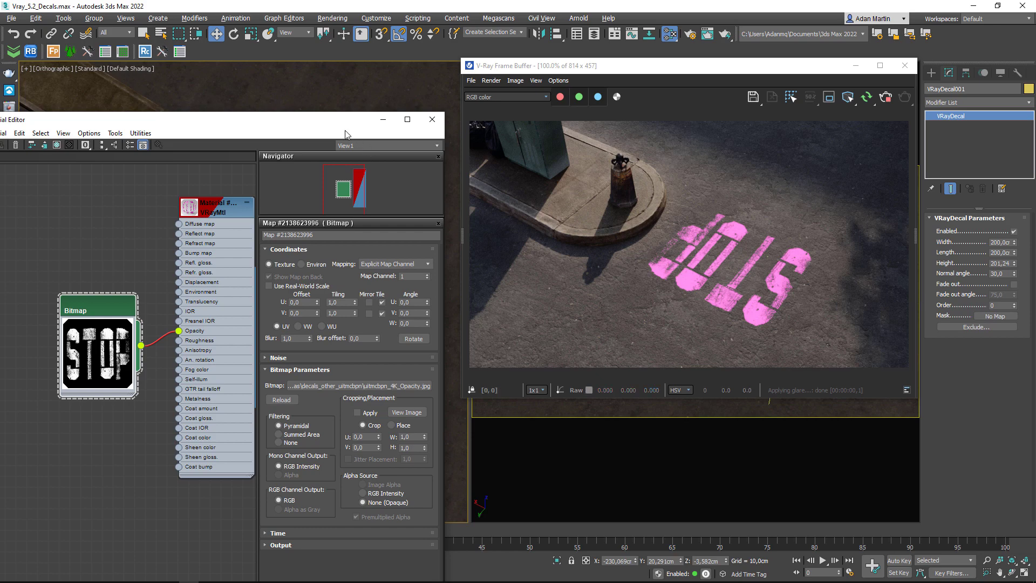
pyautogui.moveTo(345, 133); pyautogui.dragTo(444, 501)
pyautogui.keyDown('alt'); pyautogui.moveTo(324, 377); pyautogui.dragTo(294, 296, button='middle'); pyautogui.keyUp('alt')
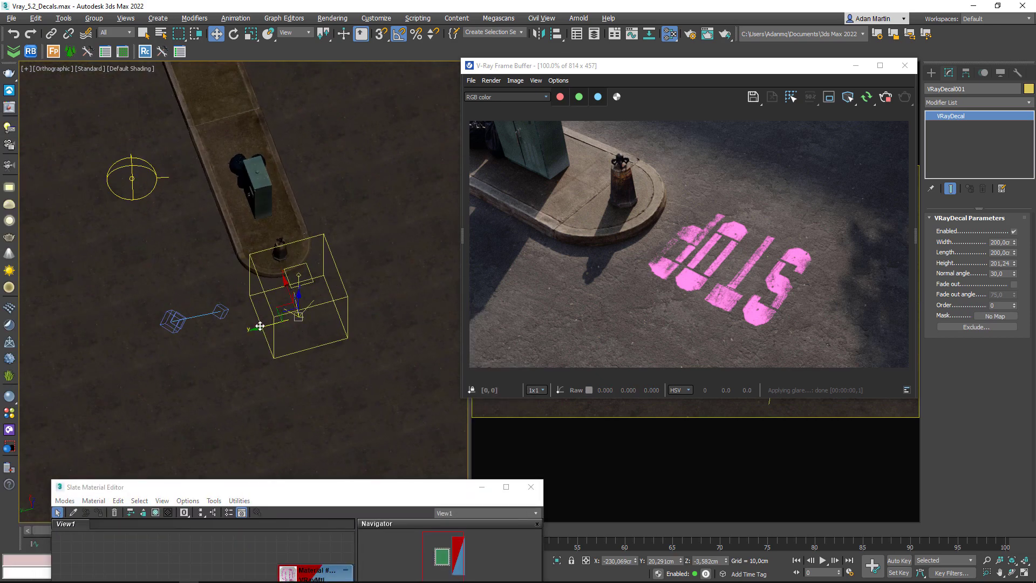
# - Shift-drag VRayDecal001 to create an independent copy, VRayDecal002
pyautogui.keyDown('shift'); pyautogui.moveTo(259, 326); pyautogui.dragTo(304, 314); pyautogui.keyUp('shift')
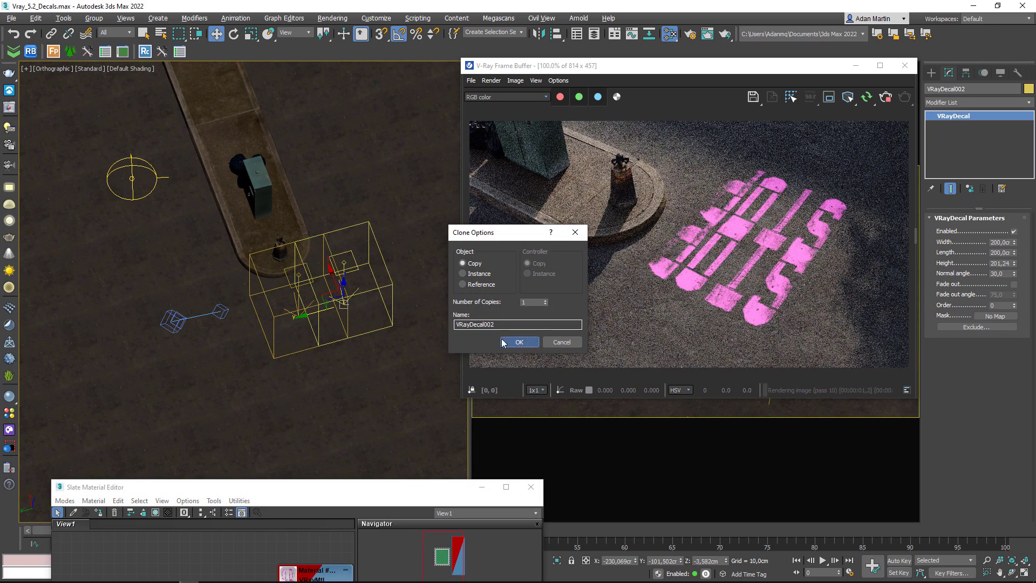
pyautogui.click(503, 342)
pyautogui.keyDown('alt'); pyautogui.moveTo(410, 334); pyautogui.dragTo(378, 313, button='middle'); pyautogui.keyUp('alt')
# - Scale the copy to about twice its size and squash one axis in Local coordinates
pyautogui.press('e')
pyautogui.press('r')
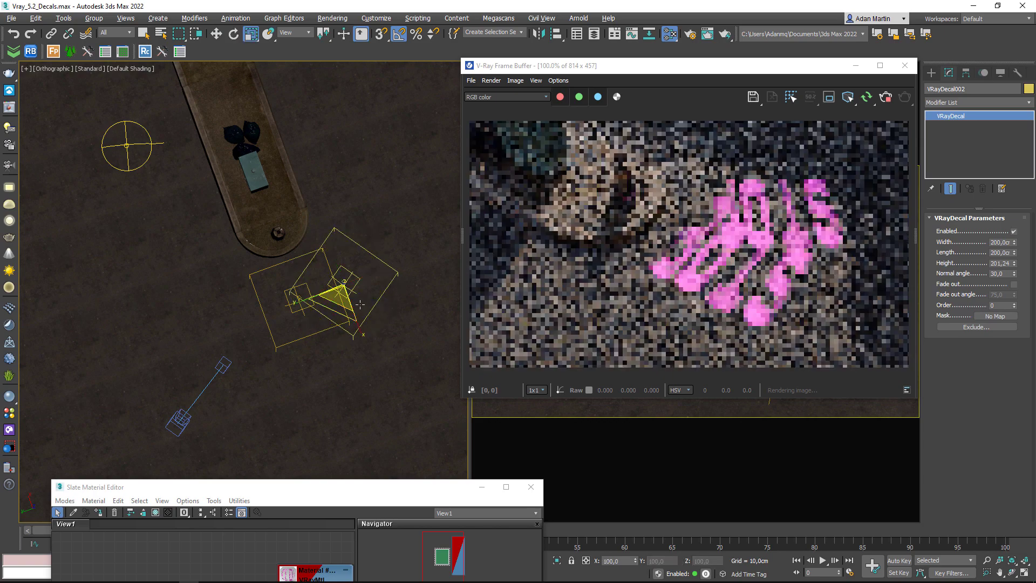
pyautogui.moveTo(360, 304); pyautogui.dragTo(370, 238)
pyautogui.moveTo(370, 238)
pyautogui.keyDown('alt'); pyautogui.mouseDown(button='middle')
pyautogui.moveTo(350, 309)
pyautogui.moveTo(327, 289)
pyautogui.mouseUp(button='middle'); pyautogui.keyUp('alt')
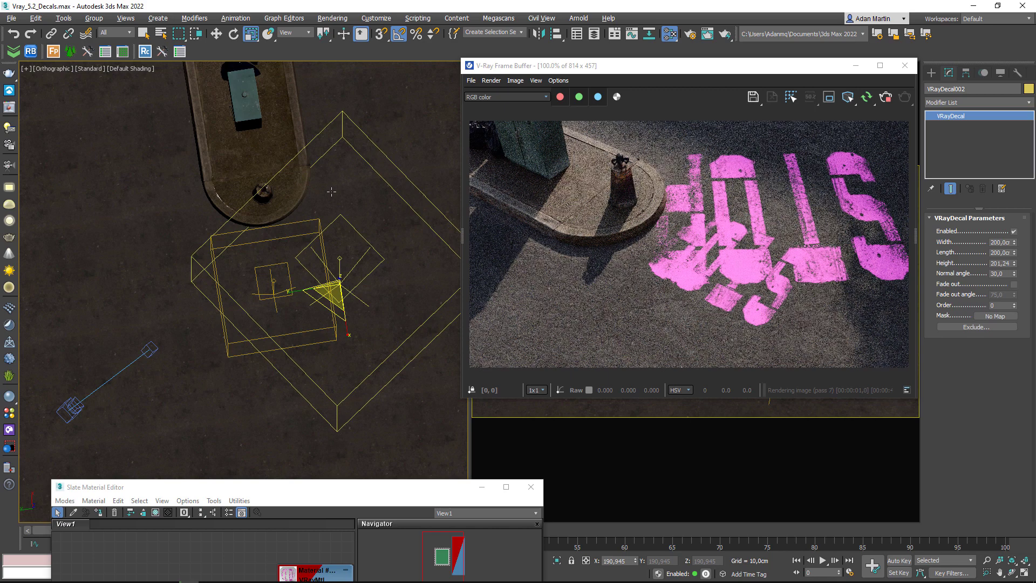
pyautogui.click(308, 33)
pyautogui.click(291, 72)
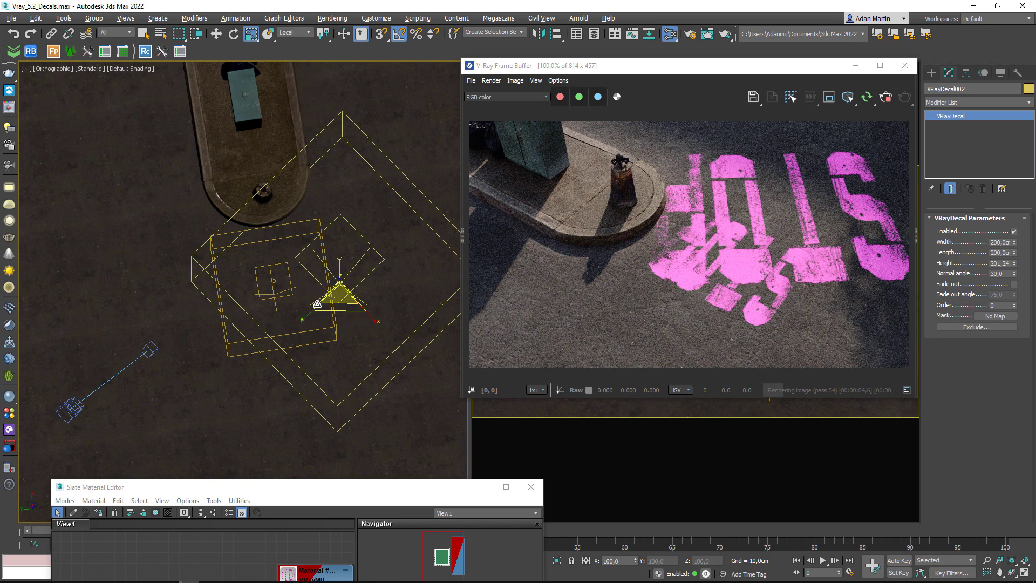
pyautogui.moveTo(339, 294)
pyautogui.mouseDown()
pyautogui.moveTo(328, 291)
pyautogui.moveTo(340, 294)
pyautogui.mouseUp()
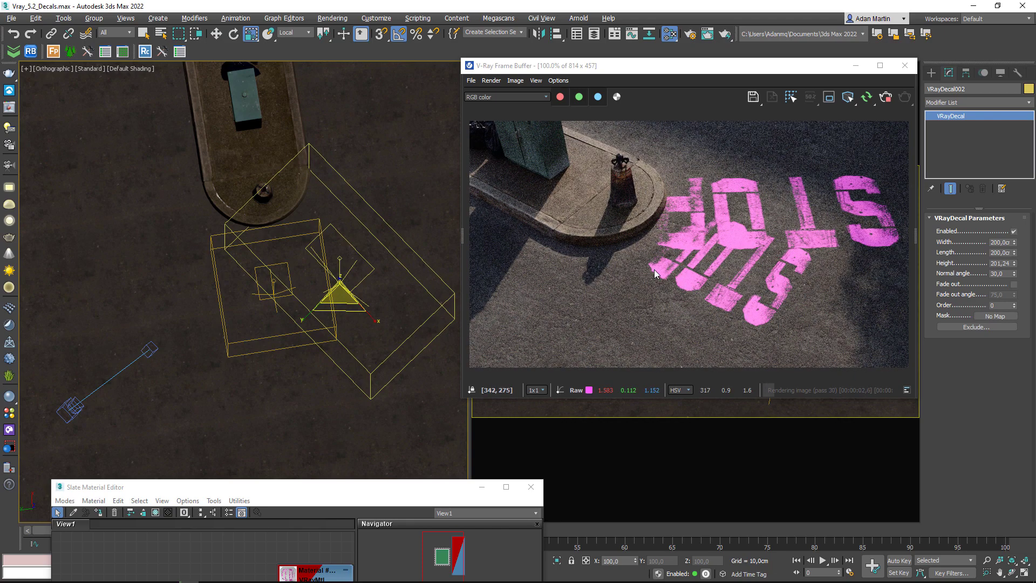
pyautogui.keyDown('alt'); pyautogui.moveTo(323, 324); pyautogui.dragTo(374, 464, button='middle'); pyautogui.keyUp('alt')
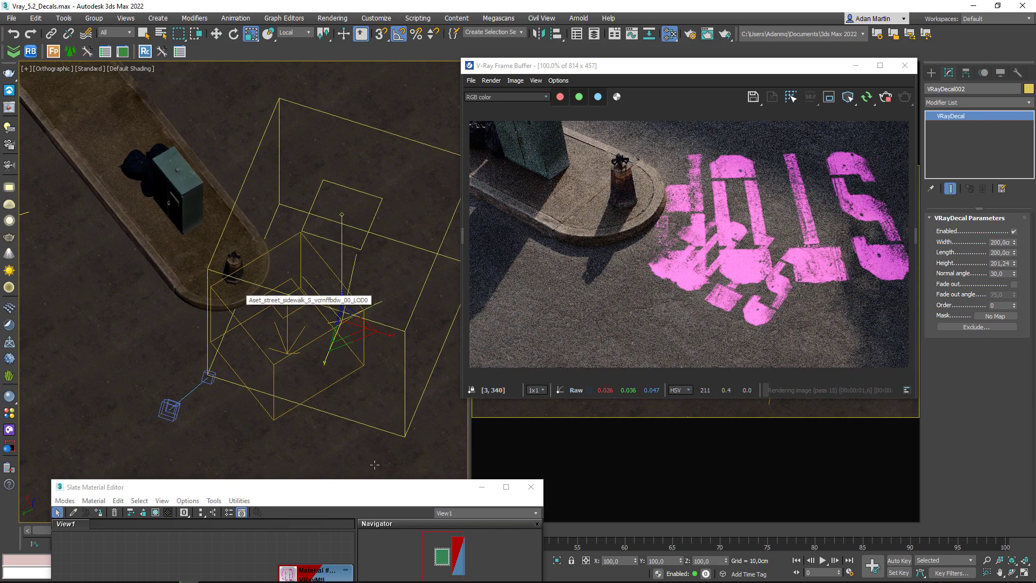
# - Clone the decal VRayMtl into a new material with a green diffuse colour, then close Slate
pyautogui.moveTo(374, 487); pyautogui.dragTo(456, 139)
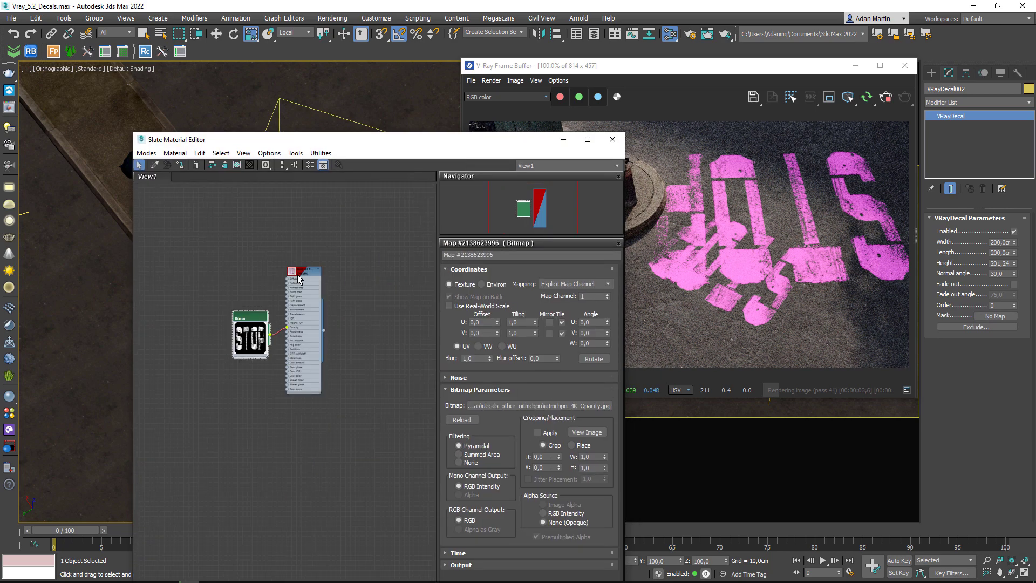
pyautogui.keyDown('shift'); pyautogui.moveTo(298, 279); pyautogui.dragTo(303, 426); pyautogui.keyUp('shift')
pyautogui.scroll(3, 304, 426)
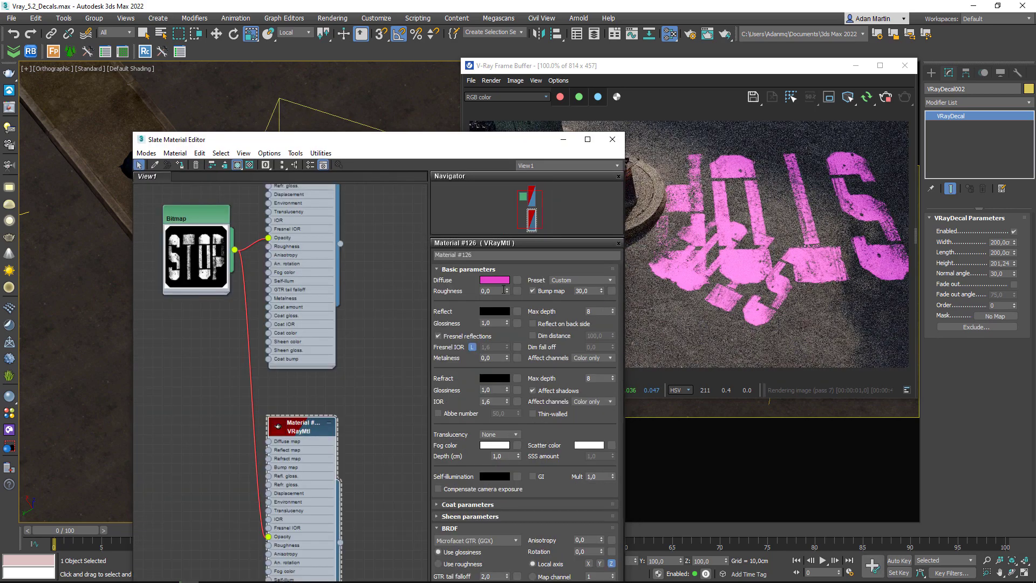
pyautogui.click(494, 279)
pyautogui.click(299, 169)
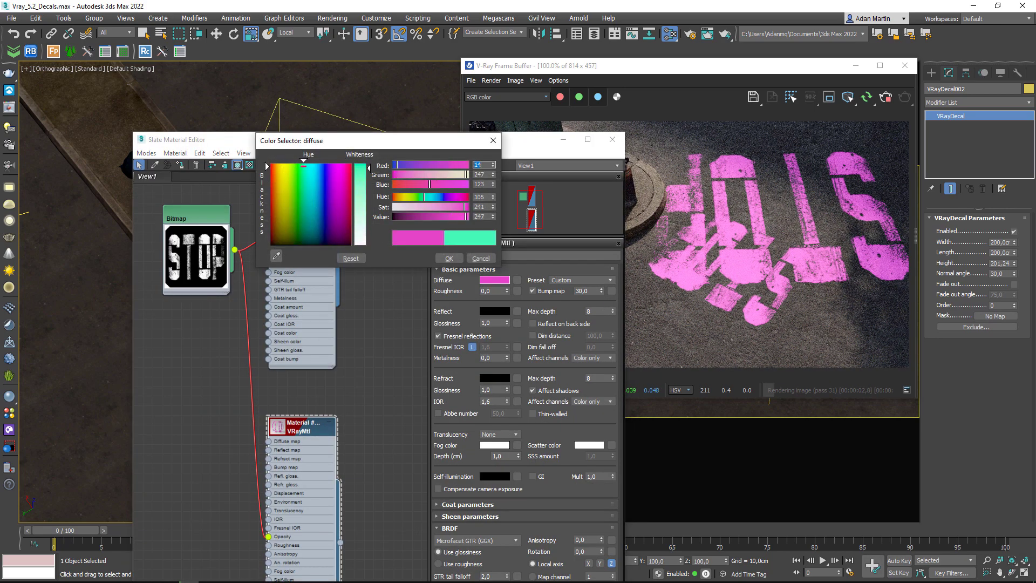
pyautogui.click(451, 259)
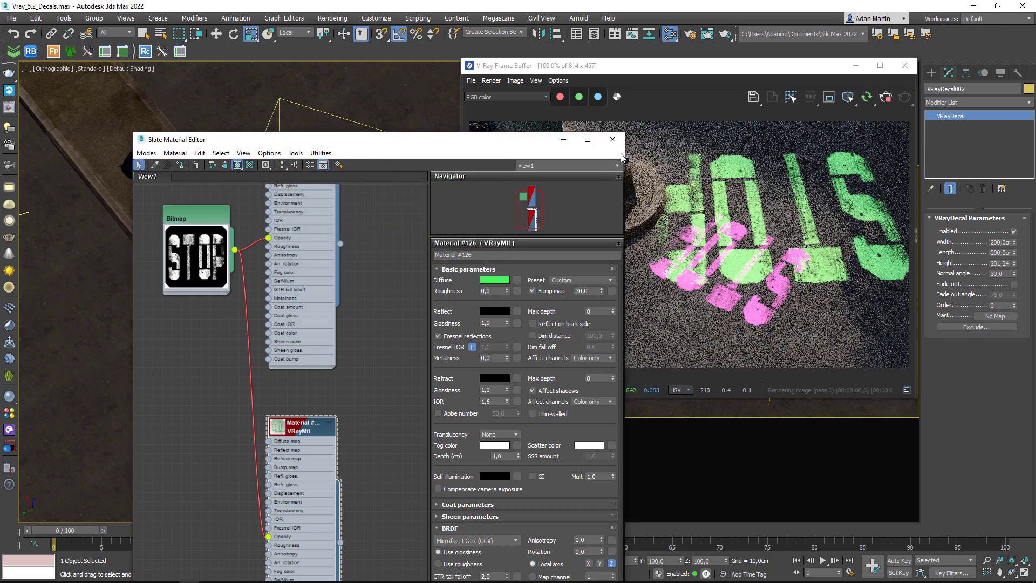
pyautogui.click(612, 139)
pyautogui.moveTo(310, 298); pyautogui.dragTo(312, 305, button='middle')
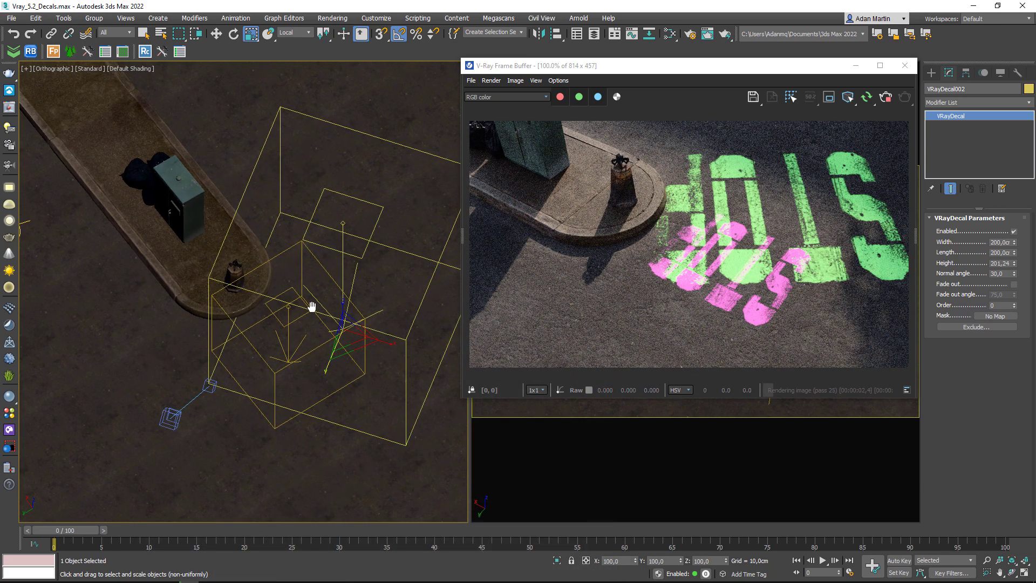
pyautogui.scroll(1, 312, 306)
pyautogui.scroll(1, 307, 320)
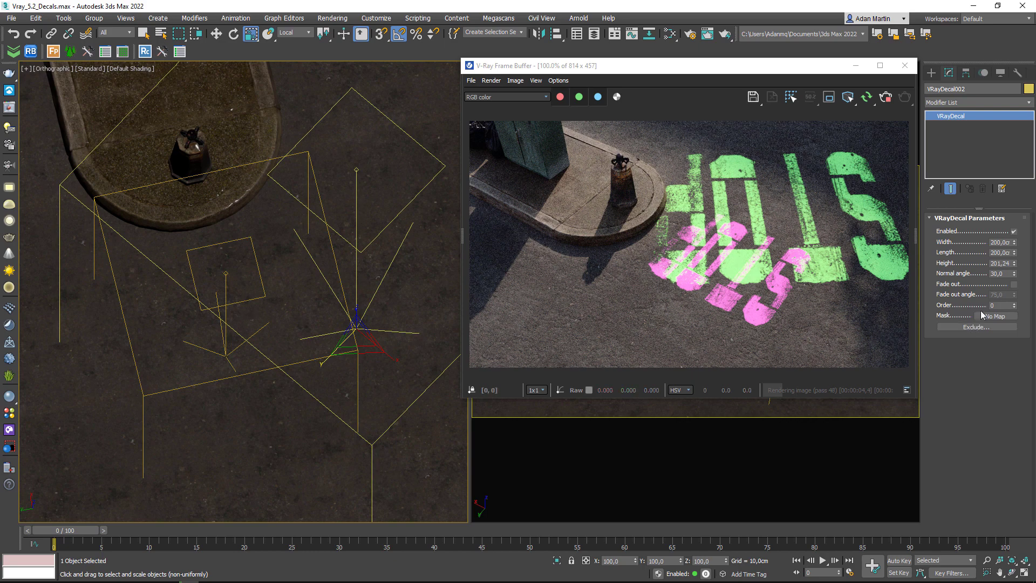
# - Try the green decal's Order values 3, -1 and 0 in the render, then close the V-Ray Frame Buffer
pyautogui.keyDown('alt'); pyautogui.moveTo(248, 286); pyautogui.dragTo(260, 292, button='middle'); pyautogui.keyUp('alt')
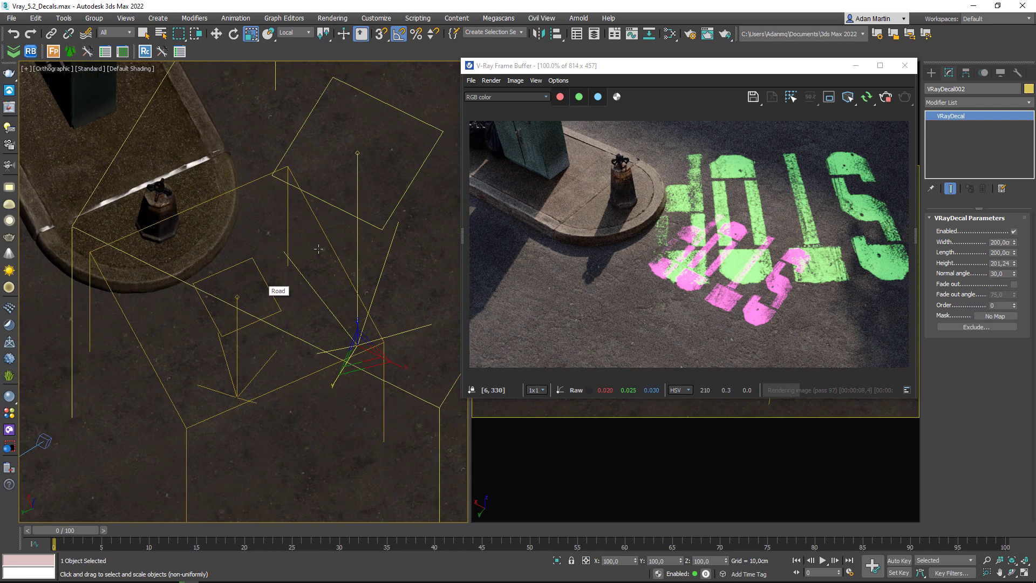
pyautogui.scroll(2, 739, 266)
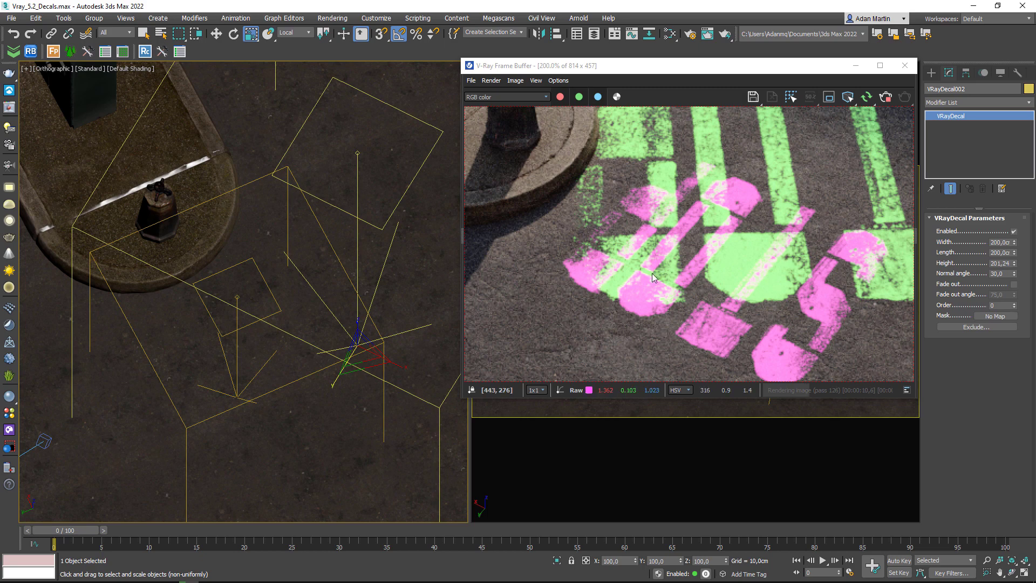
pyautogui.scroll(-2, 385, 337)
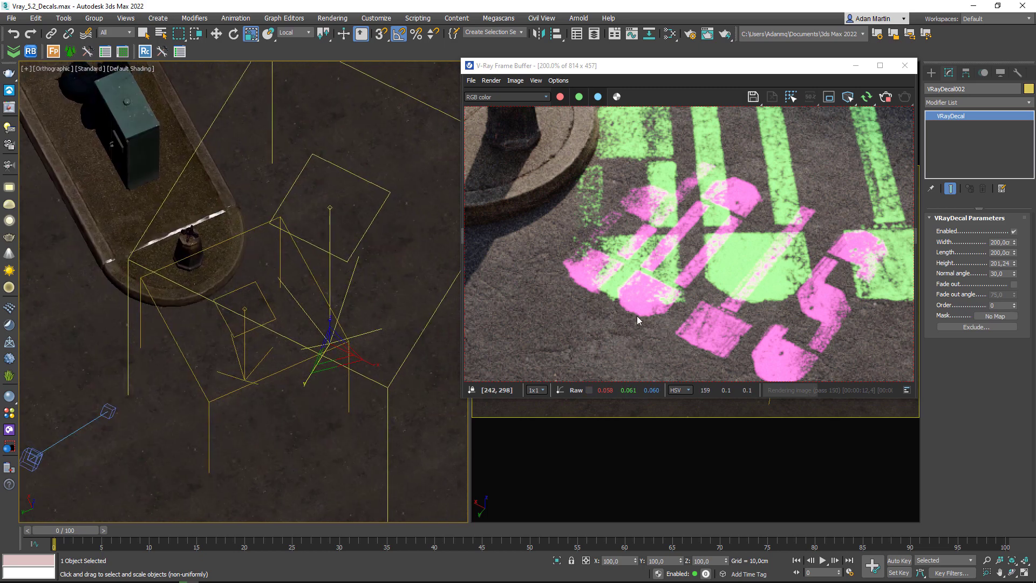
pyautogui.click(1013, 303)
pyautogui.click(1014, 303)
pyautogui.click(1014, 303)
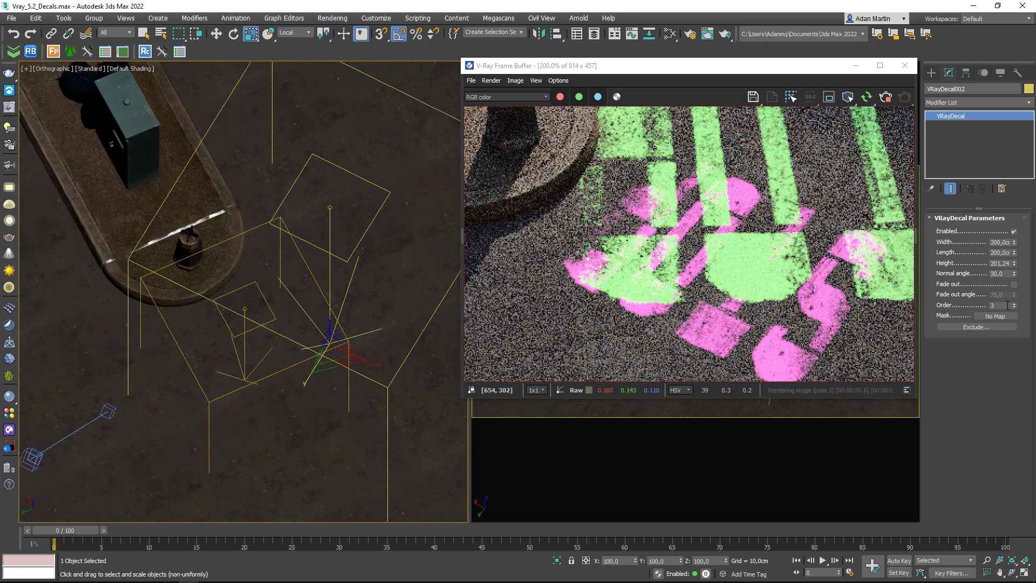
pyautogui.click(1014, 307)
pyautogui.click(1013, 307)
pyautogui.click(1013, 307)
pyautogui.click(1014, 307)
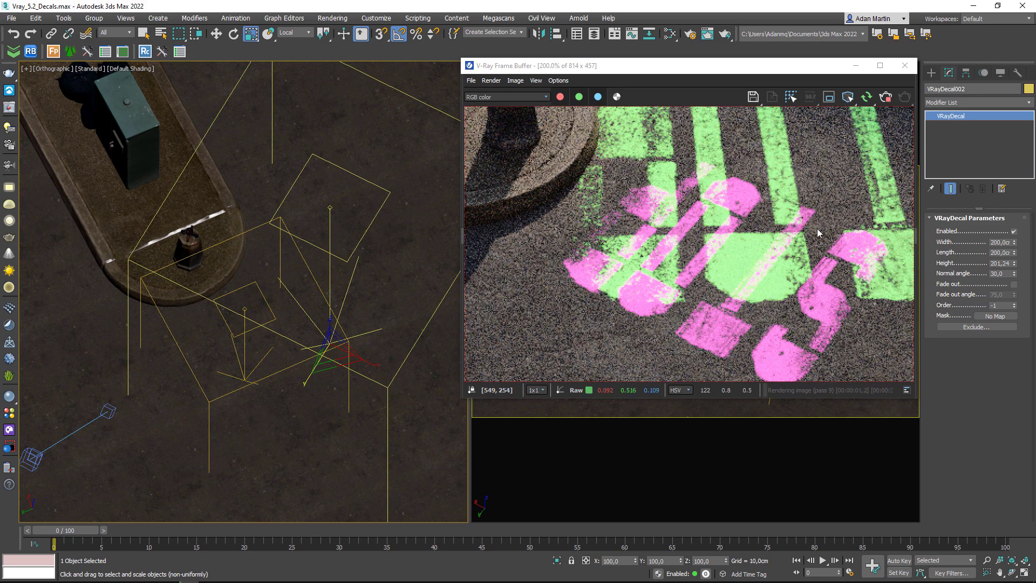
pyautogui.click(1014, 304)
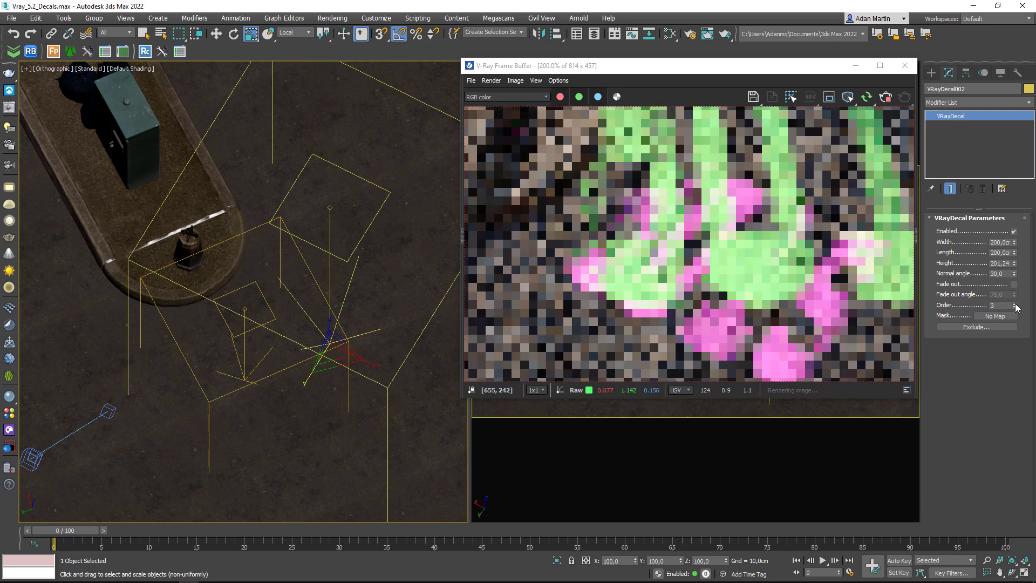
pyautogui.scroll(-2, 749, 254)
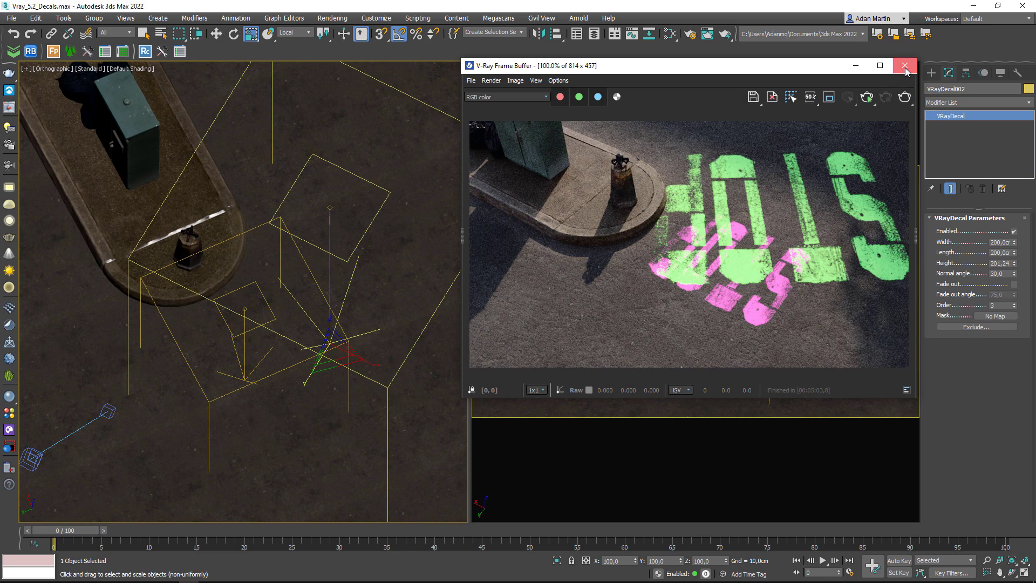
pyautogui.click(905, 65)
# - Select the Road and add a UVW Map modifier to it
pyautogui.moveTo(423, 347)
pyautogui.keyDown('alt'); pyautogui.mouseDown(button='middle')
pyautogui.moveTo(311, 309)
pyautogui.moveTo(302, 365)
pyautogui.moveTo(348, 345)
pyautogui.mouseUp(button='middle'); pyautogui.keyUp('alt')
pyautogui.click(571, 268)
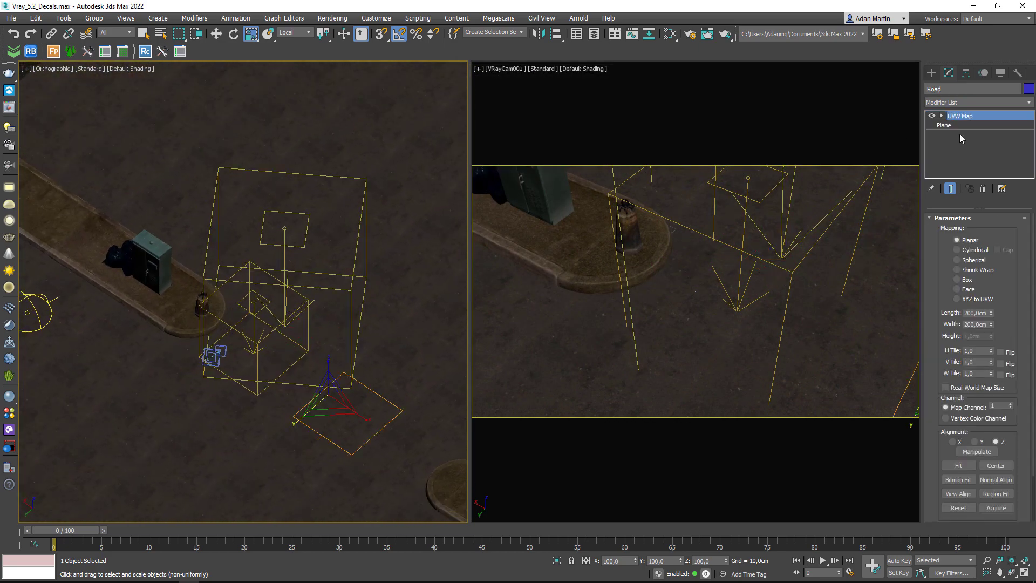
pyautogui.click(967, 102)
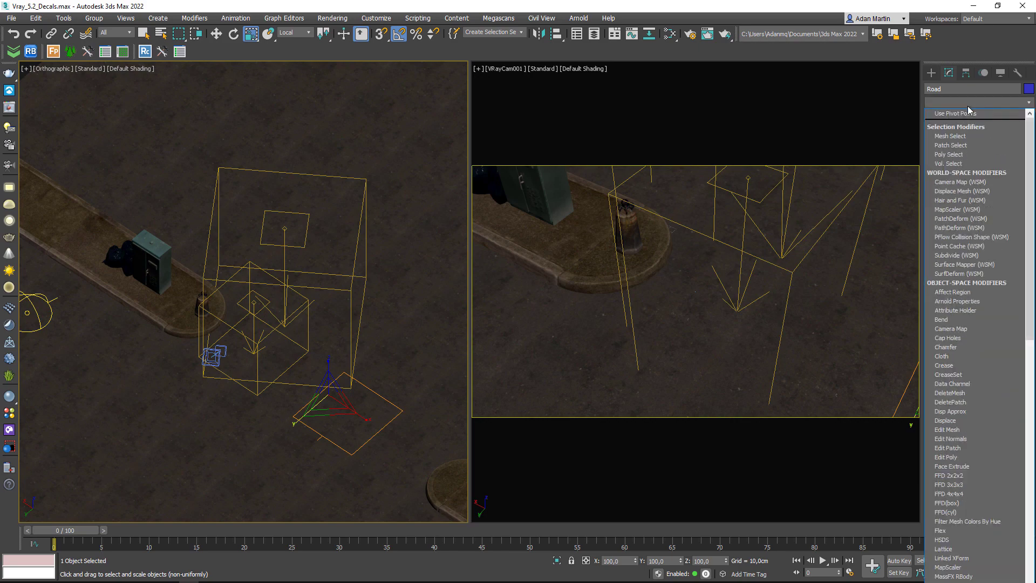
pyautogui.write('u')
pyautogui.press('Down')
pyautogui.press('Down')
pyautogui.press('Down')
pyautogui.press('Down')
pyautogui.press('Down')
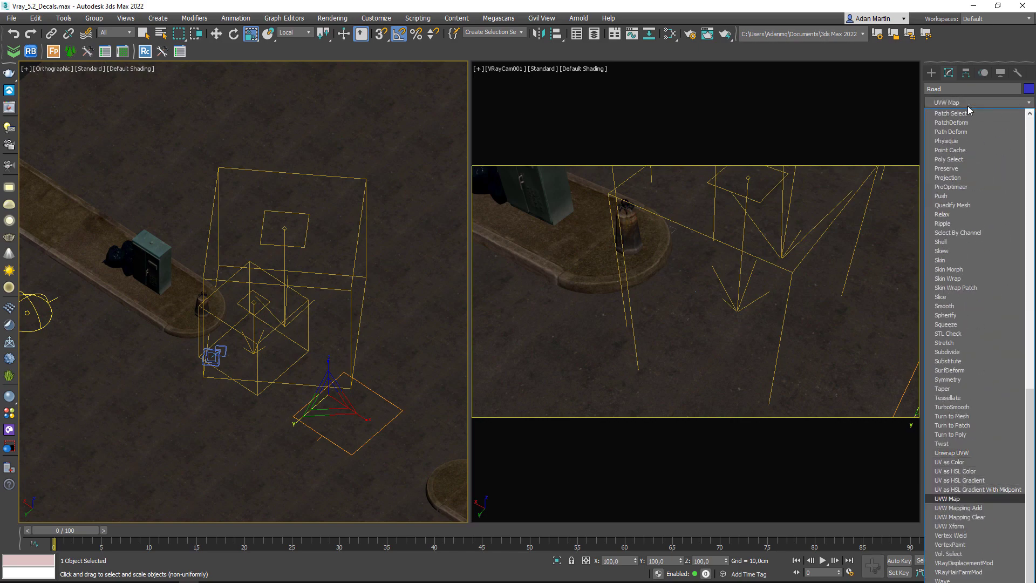
pyautogui.press('Return')
# - Set the UVW Map Length and Width to 150 cm on Map Channel 2
pyautogui.click(977, 312)
pyautogui.write('00,00')
pyautogui.press('Return')
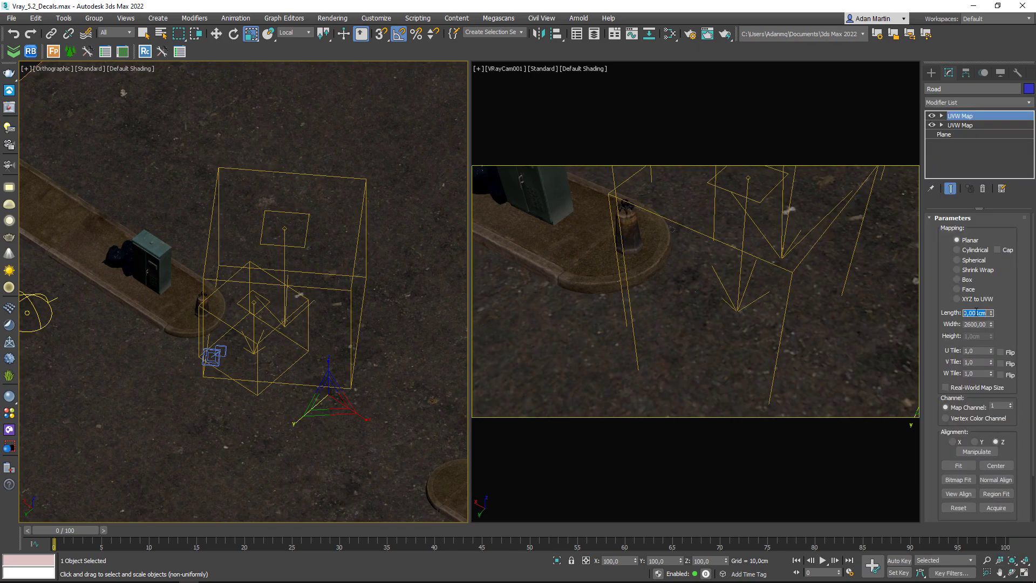
pyautogui.write('50')
pyautogui.press('Tab')
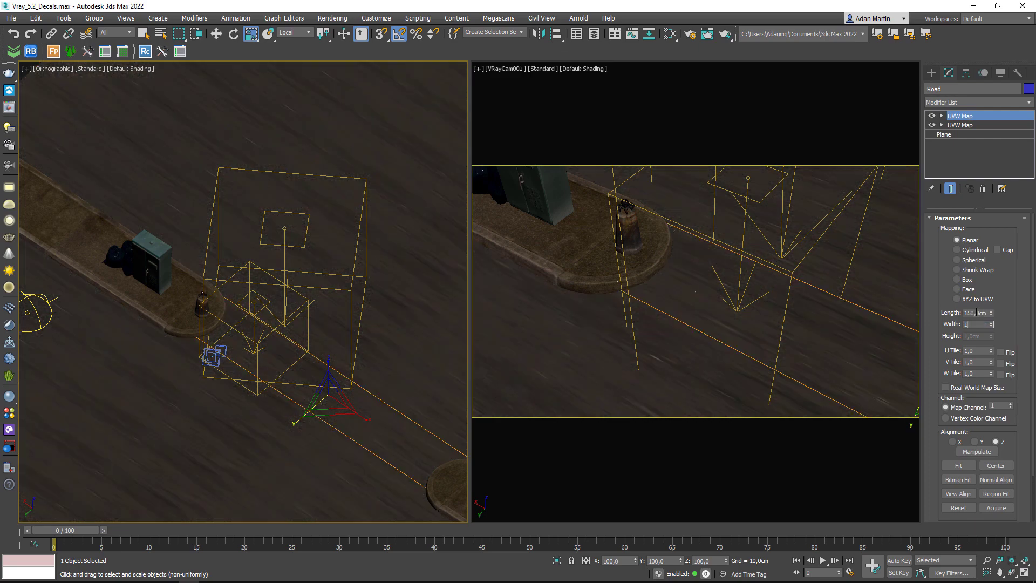
pyautogui.write('150')
pyautogui.press('Return')
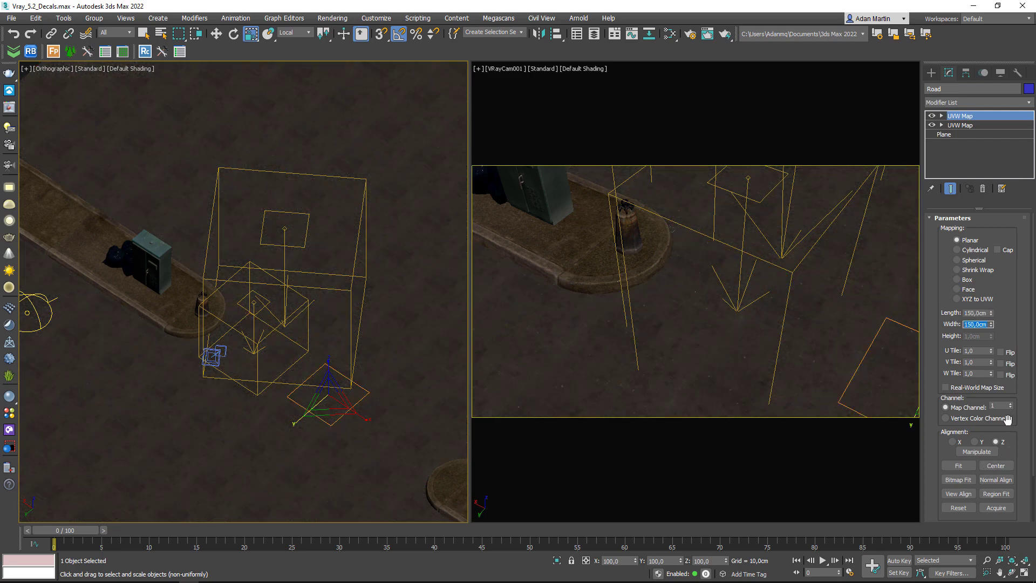
pyautogui.click(1010, 404)
# - Rename the new mapping modifier to UVW Decal01
pyautogui.keyDown('alt'); pyautogui.moveTo(300, 389); pyautogui.dragTo(377, 399, button='middle'); pyautogui.keyUp('alt')
pyautogui.rightClick(950, 120)
pyautogui.click(953, 120)
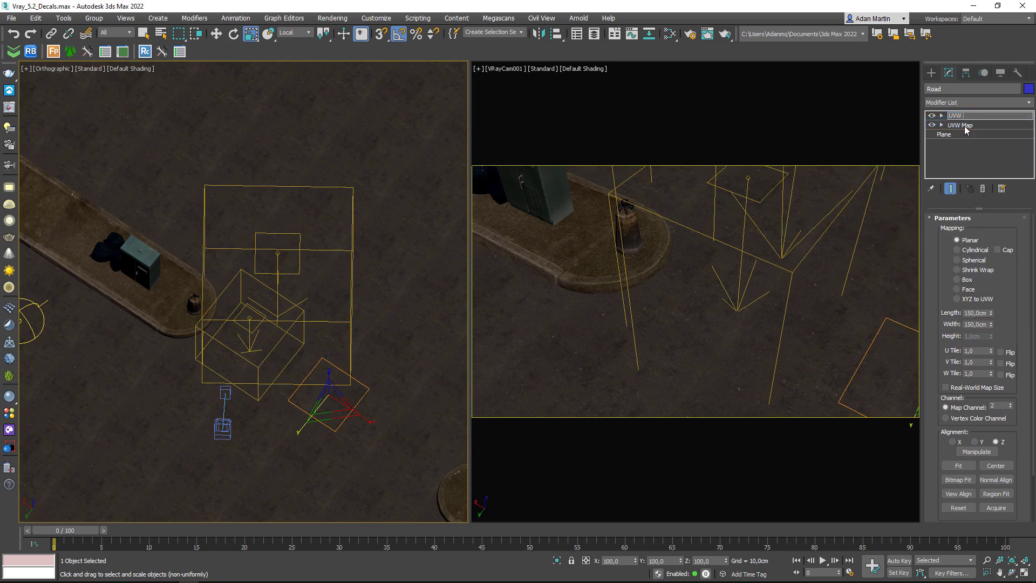
pyautogui.write('Decal01')
pyautogui.press('Return')
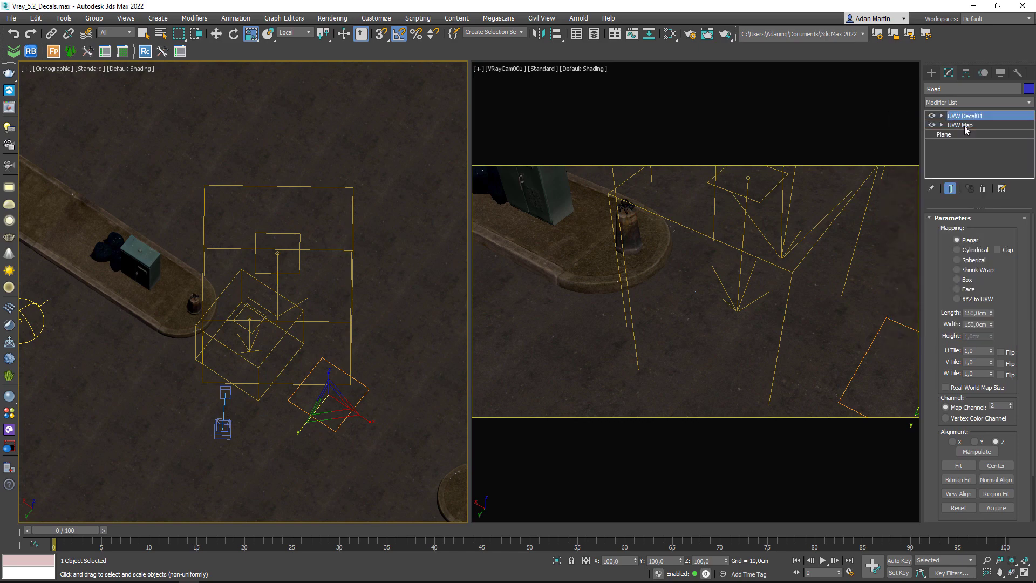
# - Move and rotate the UVW Decal01 gizmo across the road beside the decals
pyautogui.click(941, 116)
pyautogui.press('w')
pyautogui.keyDown('alt'); pyautogui.moveTo(389, 336); pyautogui.dragTo(336, 416, button='middle'); pyautogui.keyUp('alt')
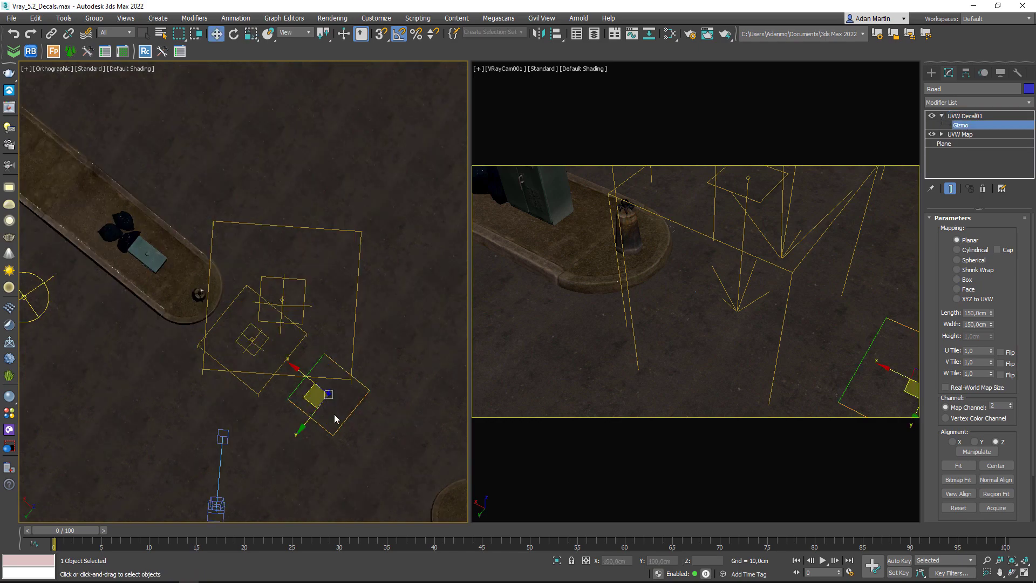
pyautogui.moveTo(309, 396); pyautogui.dragTo(326, 356)
pyautogui.press('e')
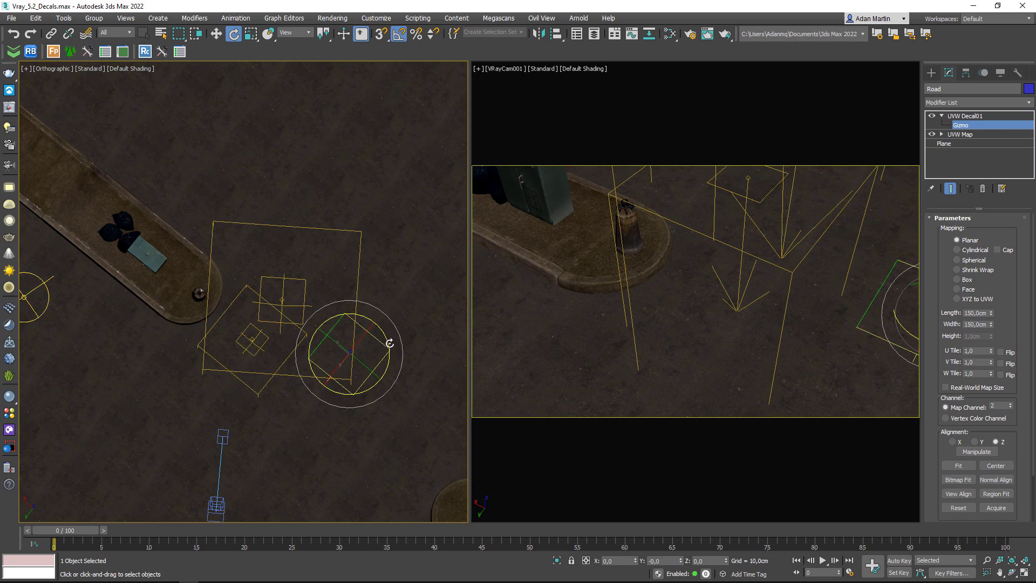
pyautogui.moveTo(390, 343); pyautogui.dragTo(389, 326)
pyautogui.press('w')
pyautogui.moveTo(377, 347)
pyautogui.keyDown('alt'); pyautogui.mouseDown(button='middle')
pyautogui.moveTo(334, 321)
pyautogui.moveTo(306, 361)
pyautogui.moveTo(379, 374)
pyautogui.mouseUp(button='middle'); pyautogui.keyUp('alt')
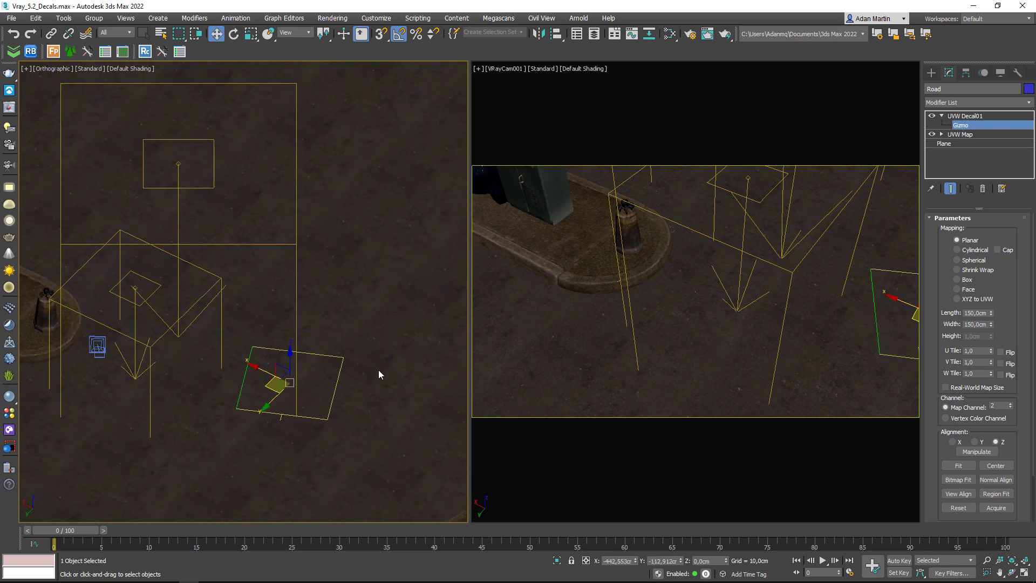
# - Open Slate, bring Material #26 into view, and delete an unwanted V-Ray bump material node
pyautogui.press('m')
pyautogui.scroll(-2, 332, 280)
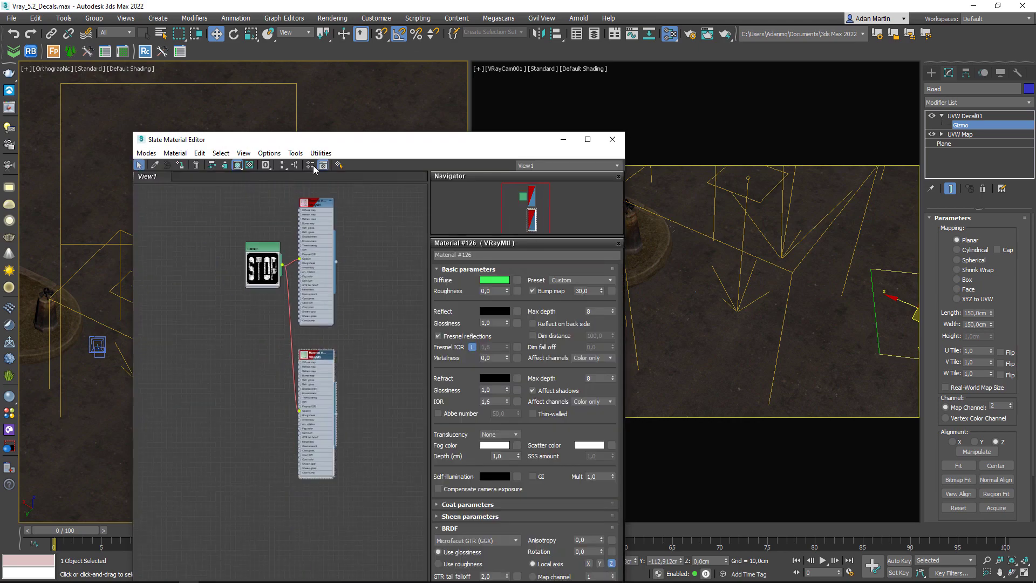
pyautogui.moveTo(468, 134); pyautogui.dragTo(794, 90)
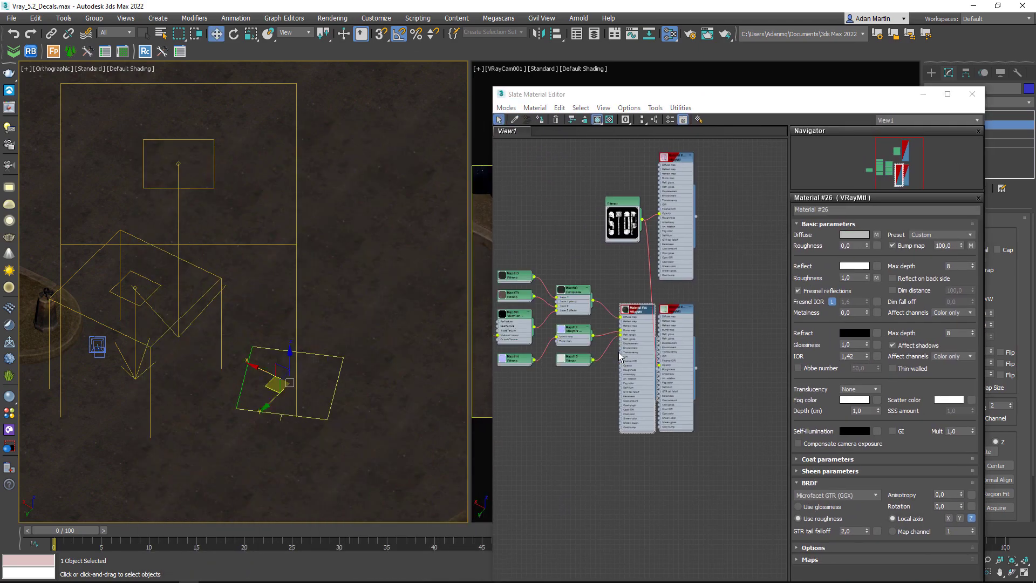
pyautogui.moveTo(636, 277); pyautogui.dragTo(614, 315, button='middle')
pyautogui.scroll(3, 662, 353)
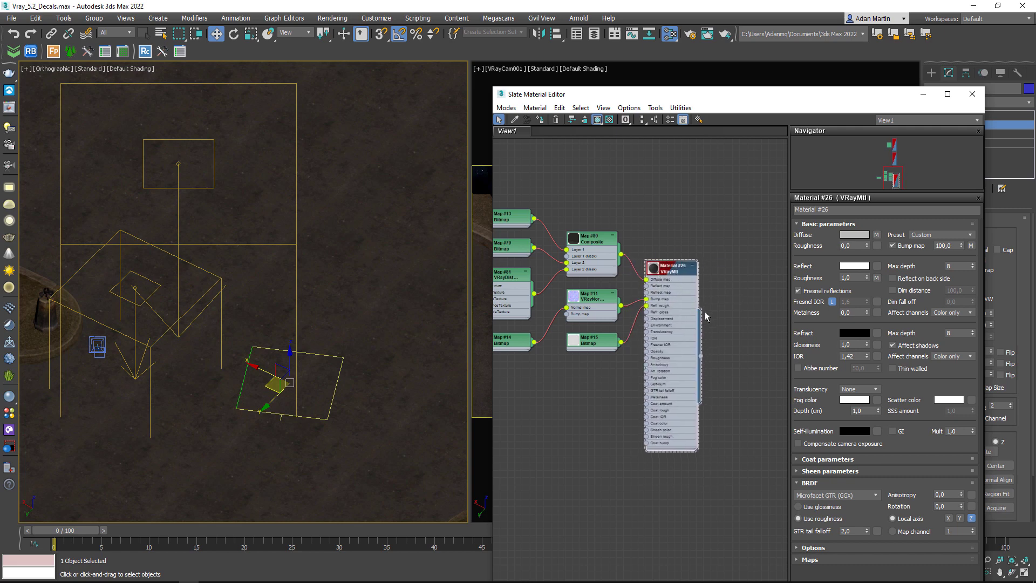
pyautogui.scroll(-2, 678, 285)
pyautogui.rightClick(677, 327)
pyautogui.moveTo(804, 357)
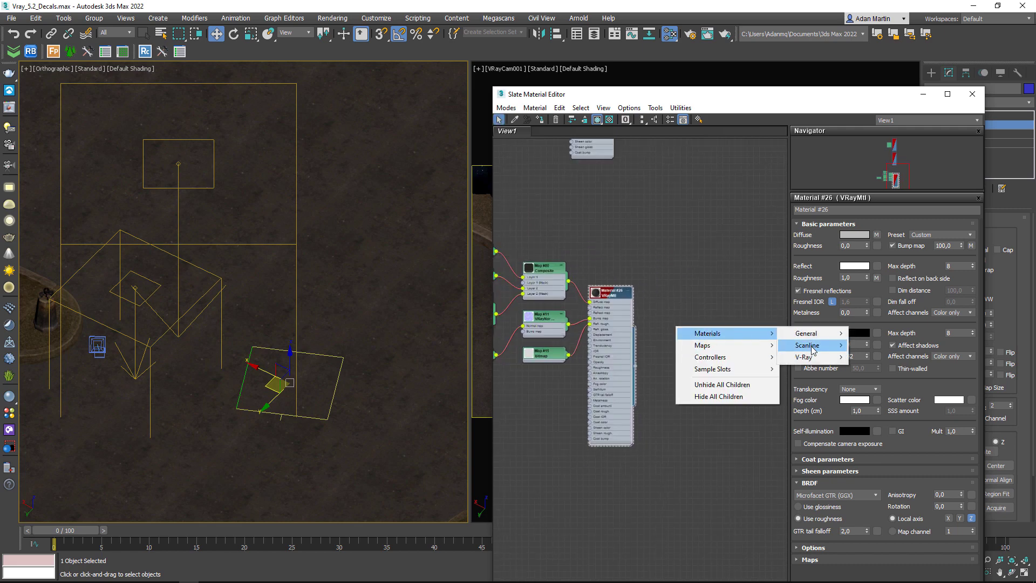
pyautogui.click(895, 389)
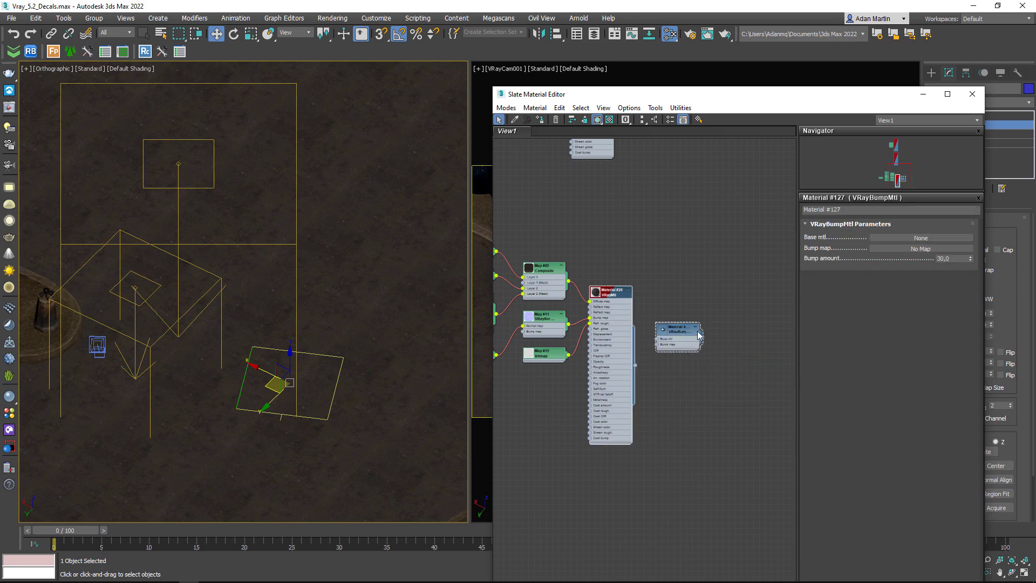
pyautogui.press('Delete')
# - Add a VRayBlendMtl node and wire Material #26 into its Base slot
pyautogui.rightClick(684, 317)
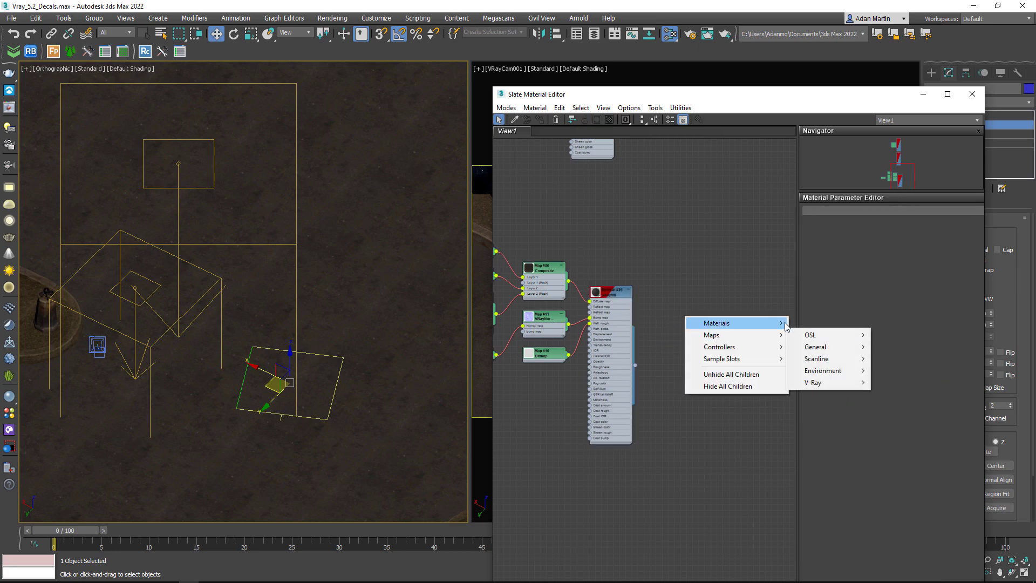
pyautogui.moveTo(813, 346)
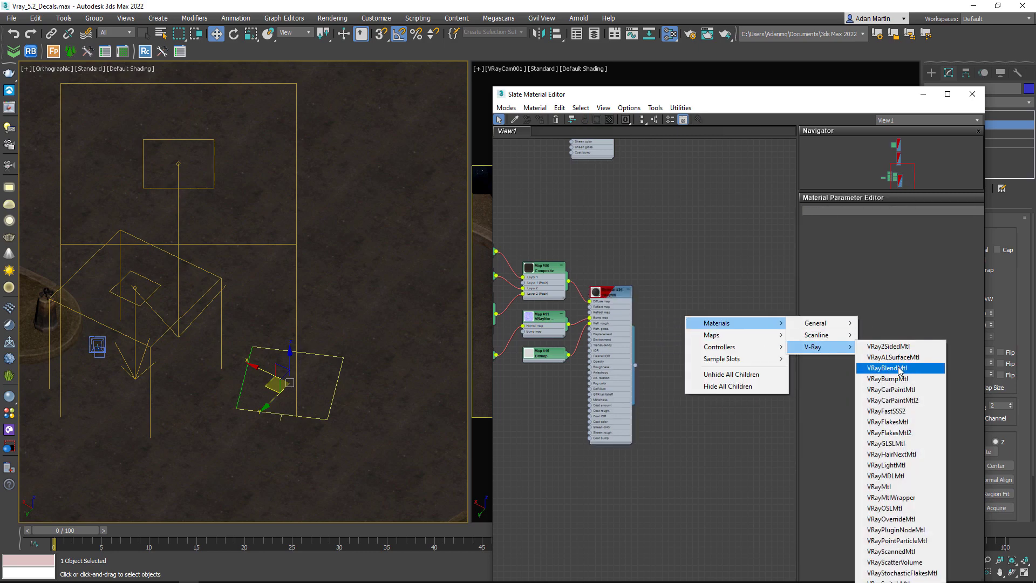
pyautogui.click(899, 368)
pyautogui.moveTo(712, 325); pyautogui.dragTo(730, 377)
pyautogui.scroll(2, 648, 381)
pyautogui.moveTo(624, 355); pyautogui.dragTo(706, 395)
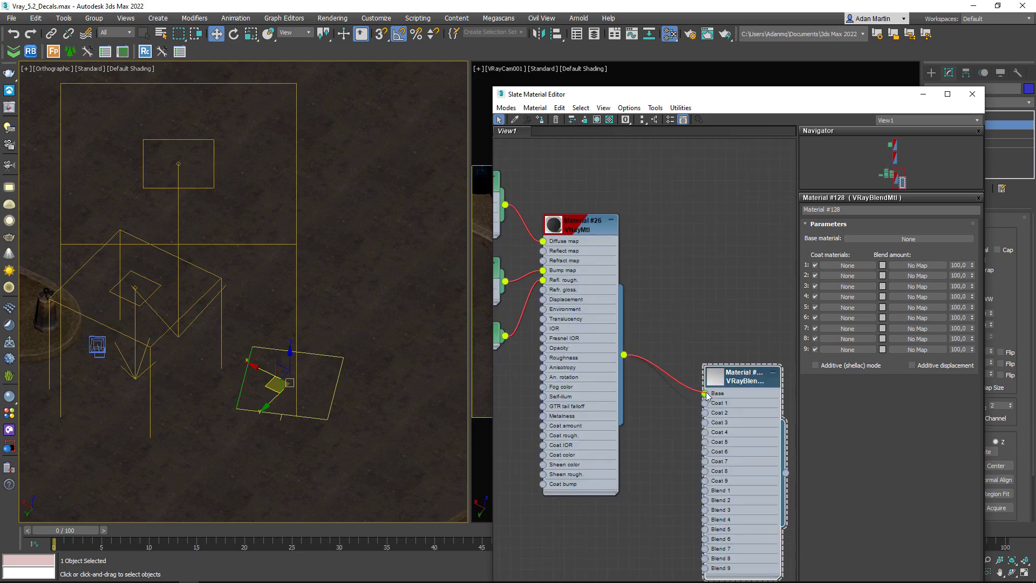
pyautogui.scroll(-3, 706, 396)
pyautogui.moveTo(638, 365); pyautogui.dragTo(574, 372, button='middle')
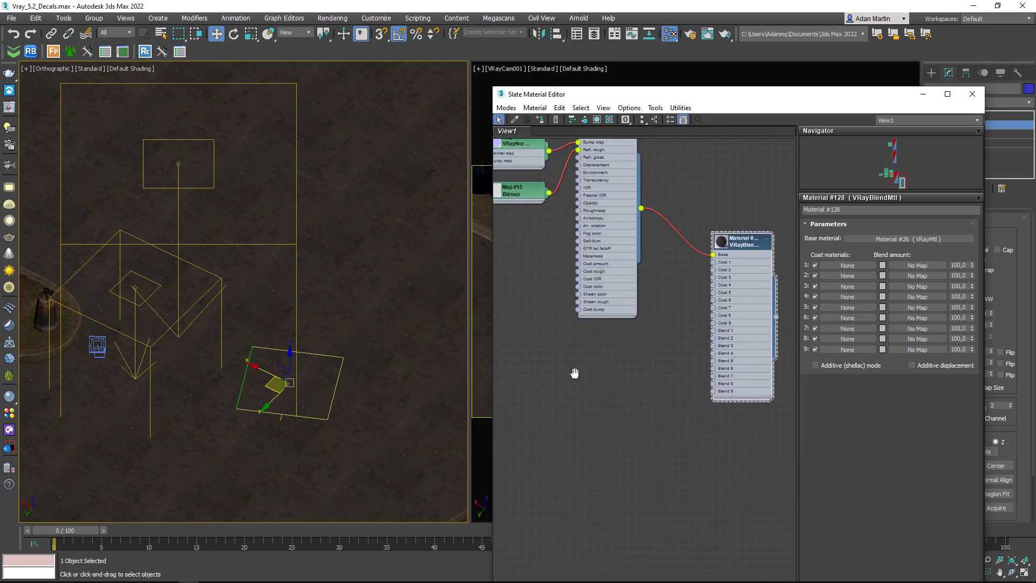
pyautogui.scroll(-2, 573, 373)
# - Connect a new VRayMtl with an orange diffuse colour to the blend's Coat 1
pyautogui.rightClick(640, 387)
pyautogui.moveTo(769, 418)
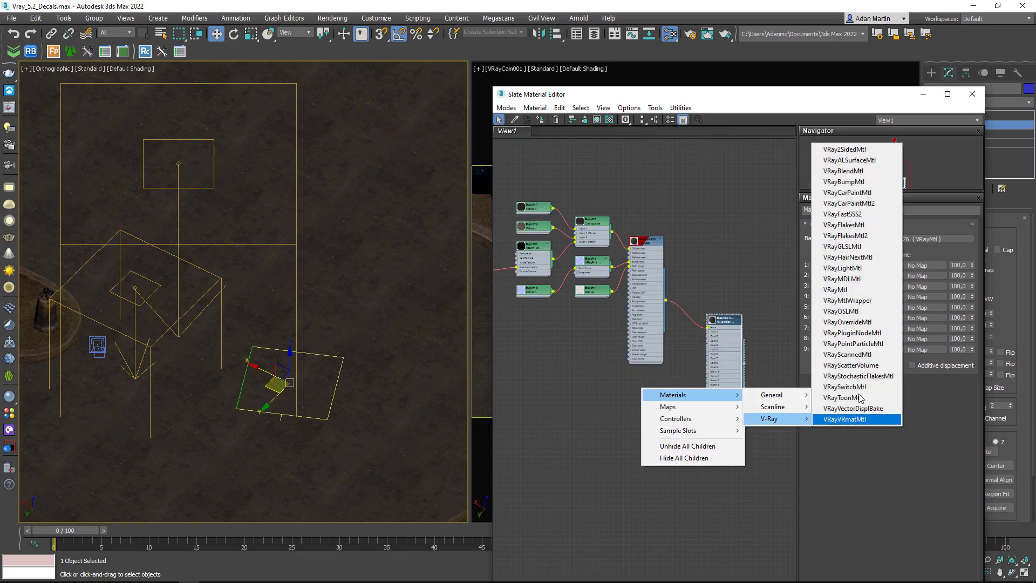
pyautogui.click(835, 289)
pyautogui.scroll(3, 659, 397)
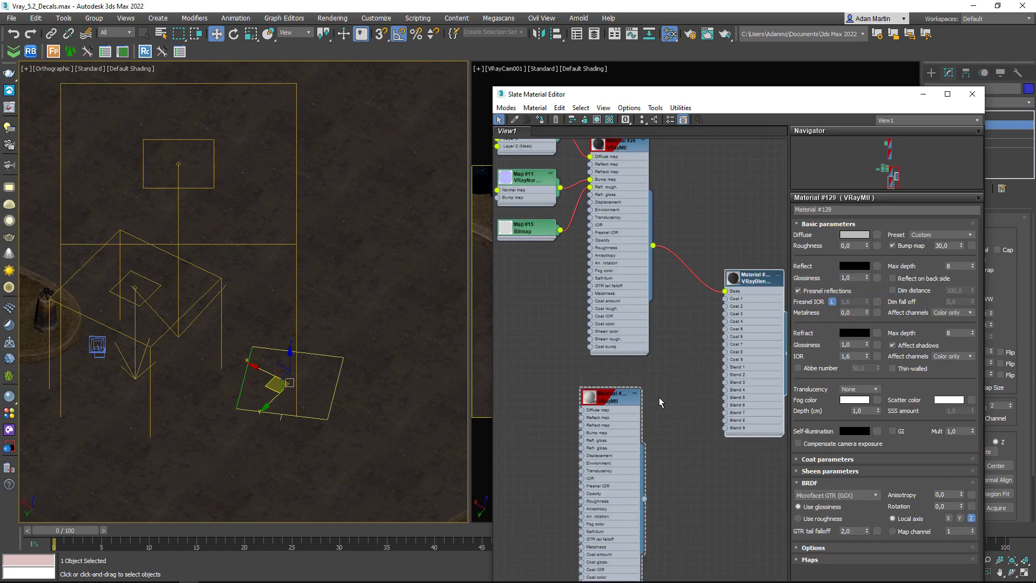
pyautogui.moveTo(659, 397); pyautogui.dragTo(629, 363, button='middle')
pyautogui.moveTo(614, 465); pyautogui.dragTo(696, 264)
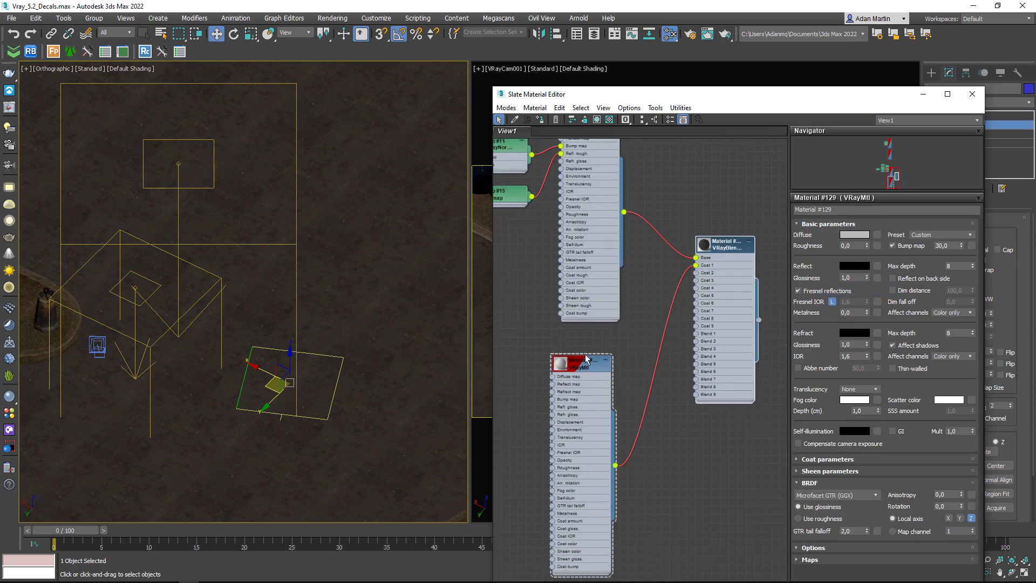
pyautogui.click(862, 242)
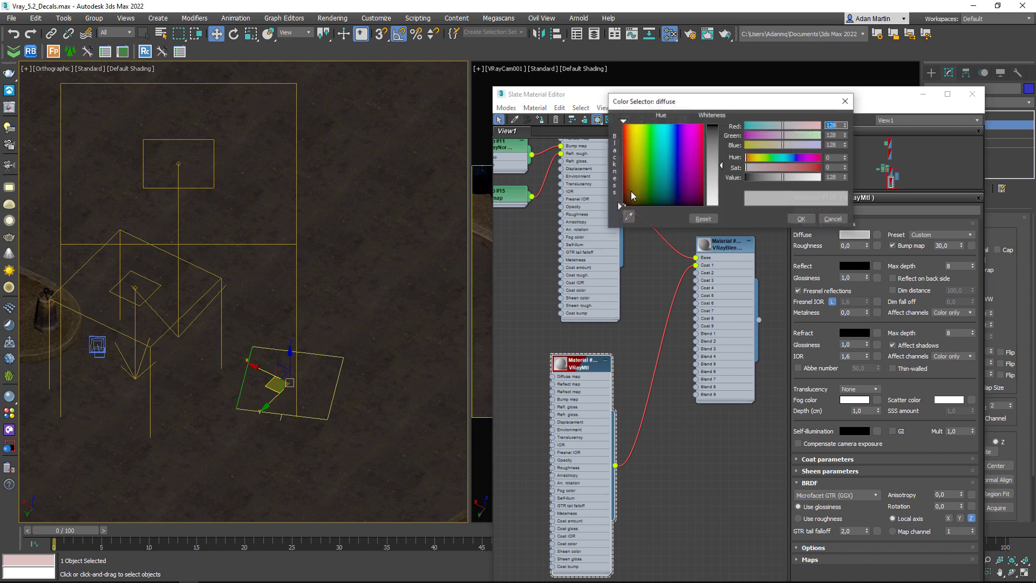
pyautogui.moveTo(630, 191); pyautogui.dragTo(627, 130)
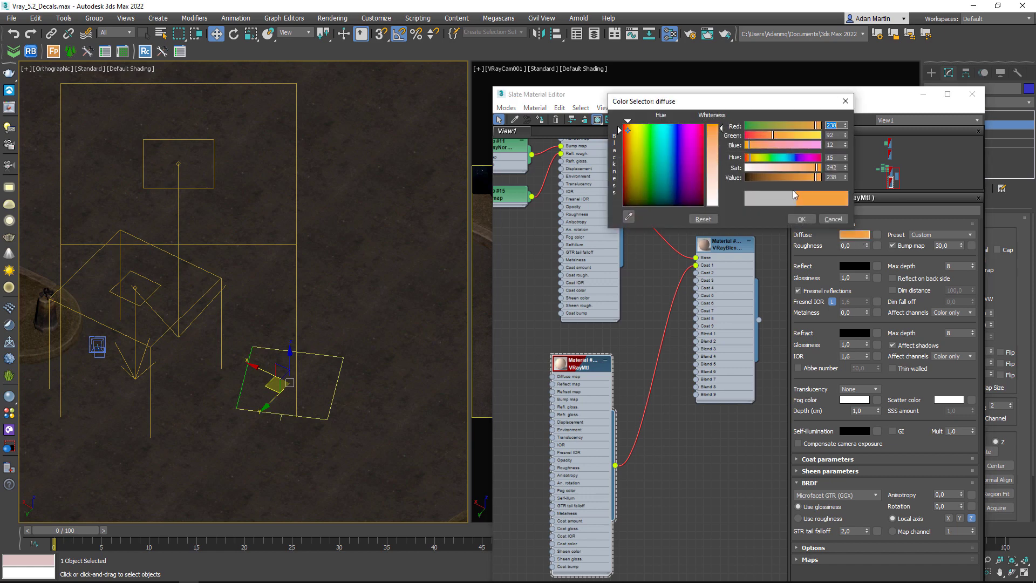
pyautogui.moveTo(817, 177); pyautogui.dragTo(778, 177)
pyautogui.click(801, 218)
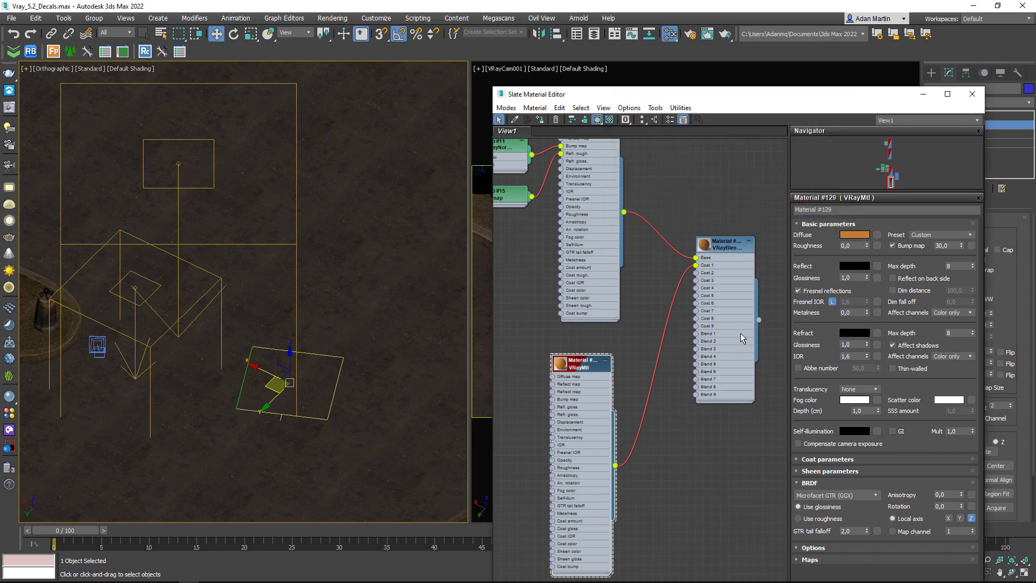
# - Rearrange the nodes and add a new Bitmap map node
pyautogui.moveTo(740, 332); pyautogui.dragTo(763, 383)
pyautogui.scroll(-1, 701, 351)
pyautogui.moveTo(609, 383); pyautogui.dragTo(603, 335, button='middle')
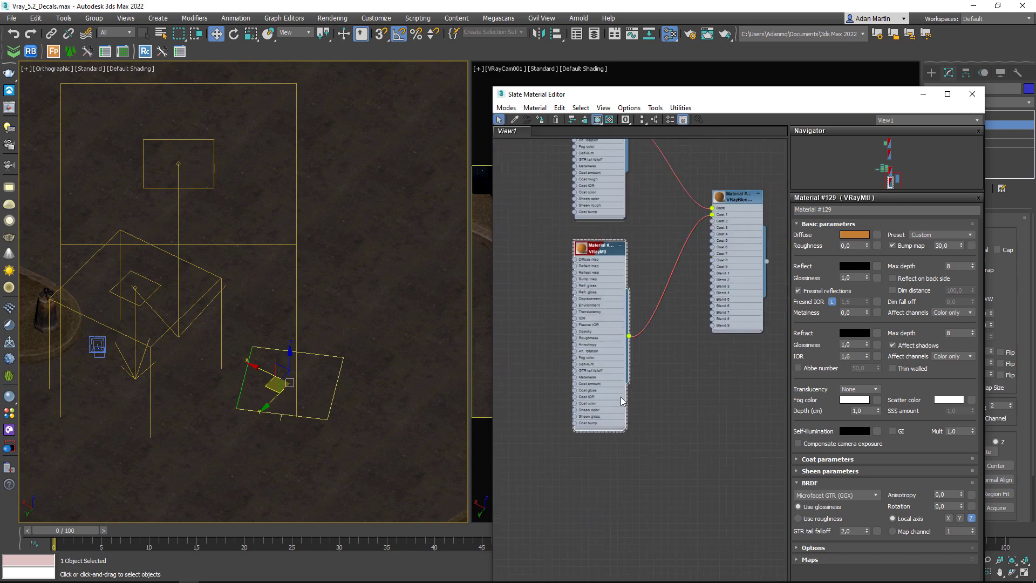
pyautogui.rightClick(590, 423)
pyautogui.moveTo(717, 490)
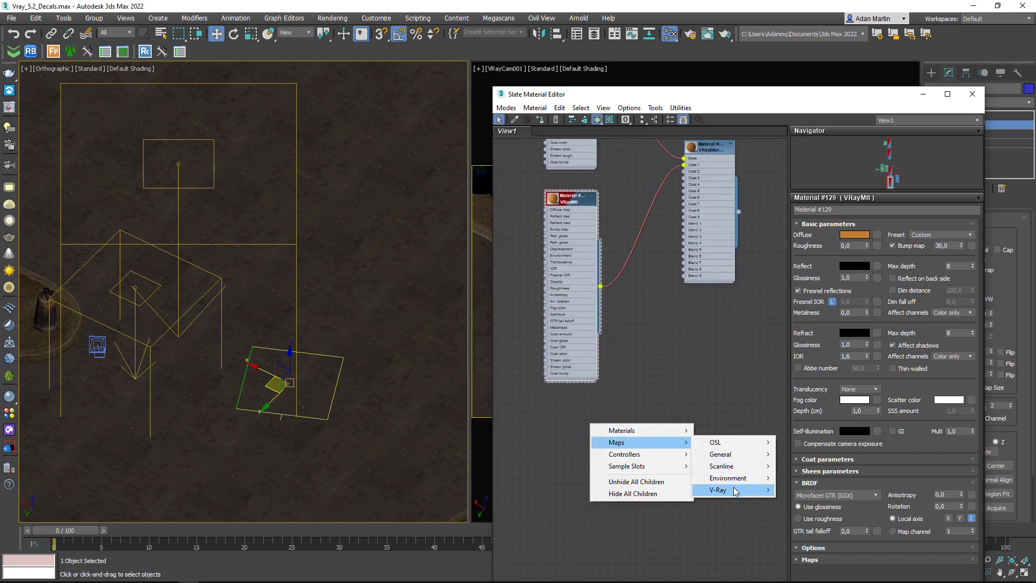
pyautogui.click(704, 367)
pyautogui.scroll(-3, 703, 367)
pyautogui.scroll(2, 637, 290)
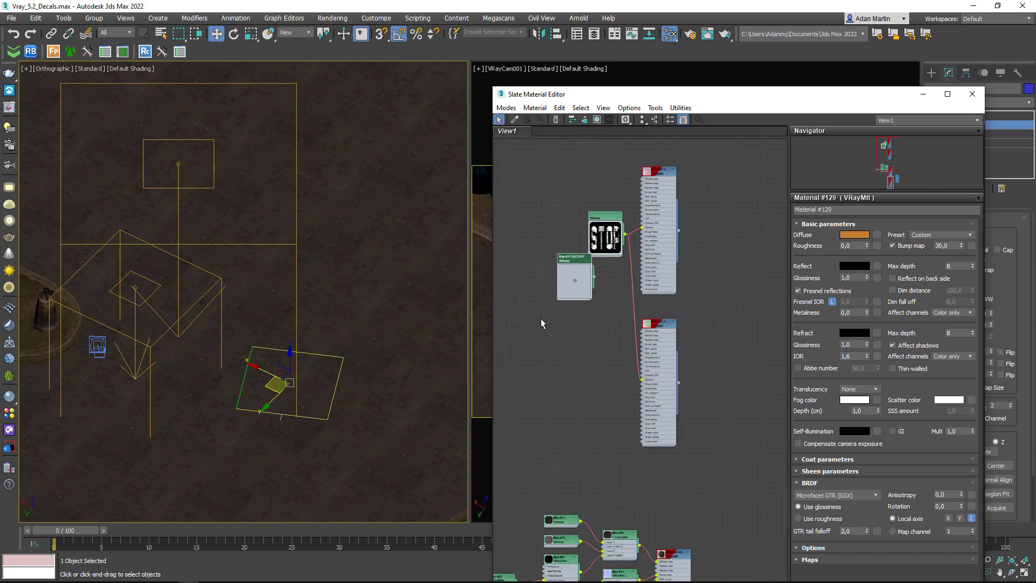
# - Load the STOP image into the Bitmap on Map Channel 2 and wire it to Blend 1
pyautogui.moveTo(597, 205)
pyautogui.mouseDown()
pyautogui.moveTo(568, 410)
pyautogui.moveTo(655, 408)
pyautogui.mouseUp()
pyautogui.scroll(2, 654, 406)
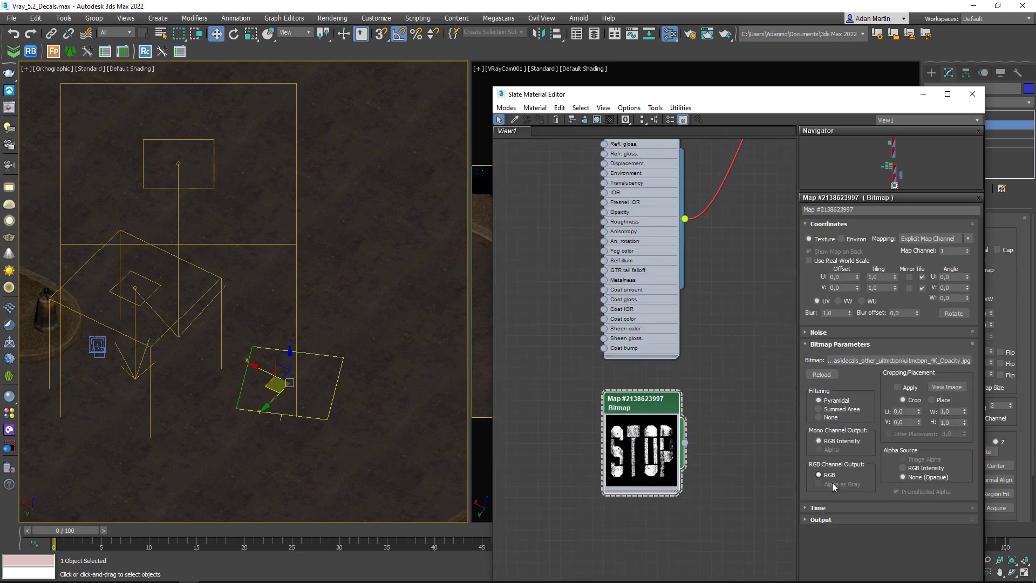
pyautogui.doubleClick(945, 250)
pyautogui.write('2')
pyautogui.moveTo(665, 322); pyautogui.dragTo(631, 523, button='middle')
pyautogui.scroll(-1, 630, 523)
pyautogui.moveTo(615, 538); pyautogui.dragTo(713, 291)
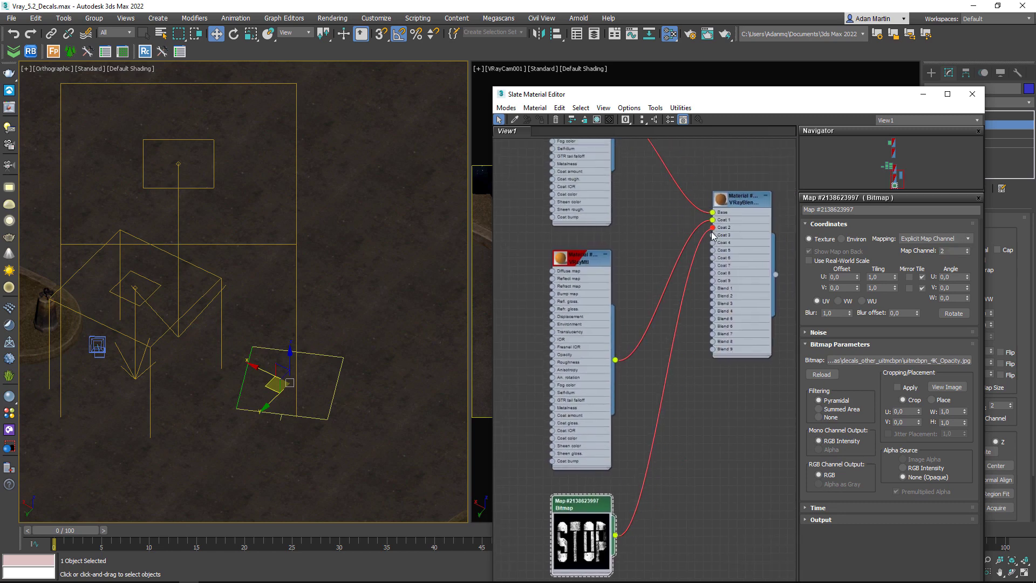
# - Assign the blend material to the road and render it
pyautogui.click(748, 222)
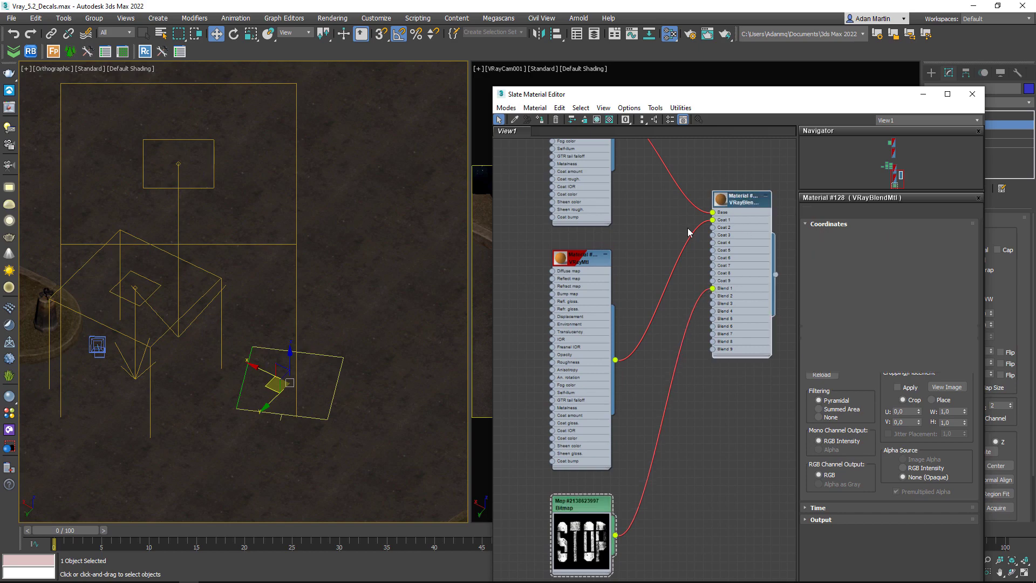
pyautogui.click(537, 120)
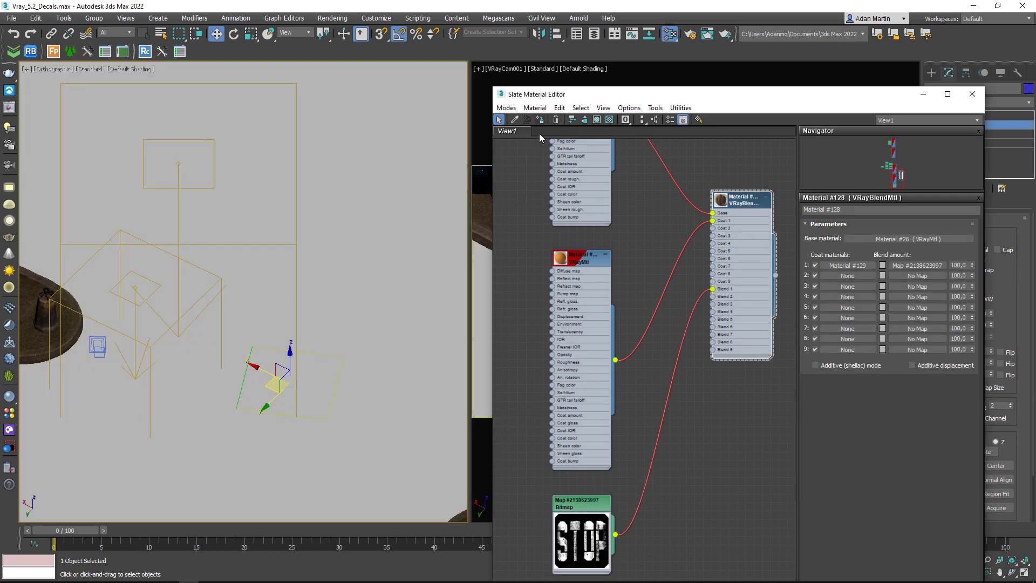
pyautogui.moveTo(664, 95); pyautogui.dragTo(150, 92)
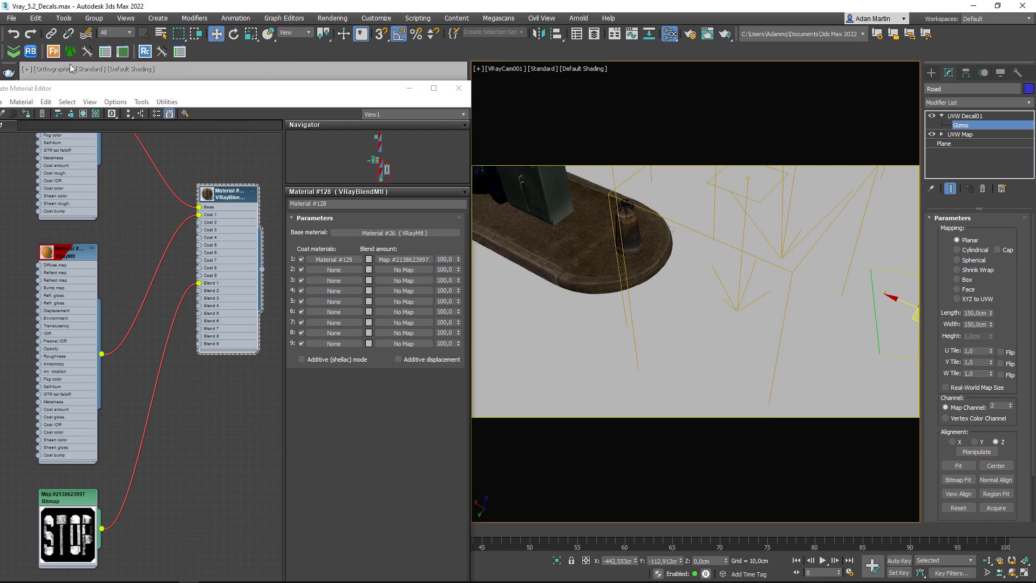
pyautogui.moveTo(24, 88); pyautogui.dragTo(127, 82)
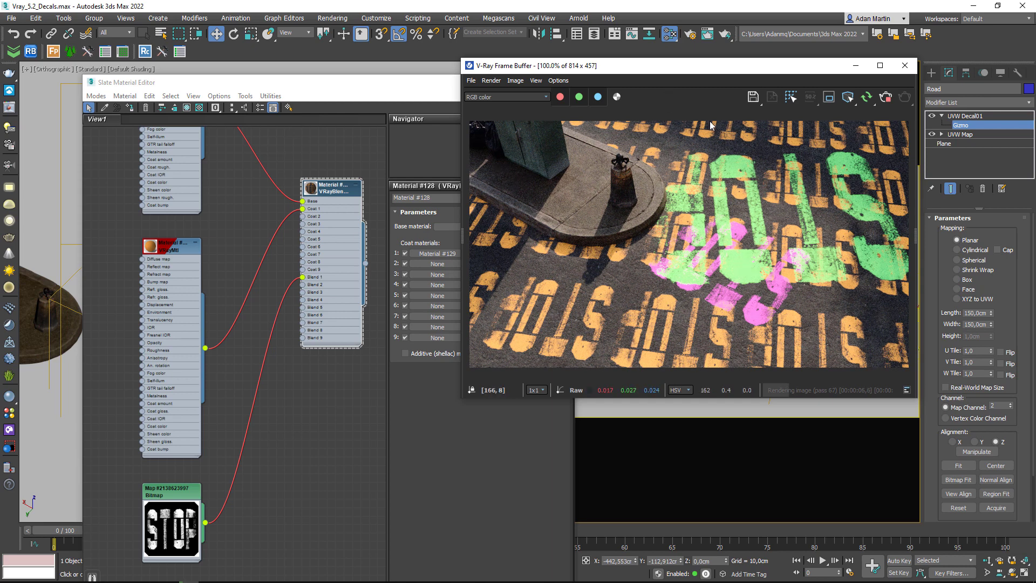
# - Turn off U and V tiling on the STOP bitmap and wire it into the orange material's Opacity
pyautogui.click(174, 497)
pyautogui.doubleClick(174, 497)
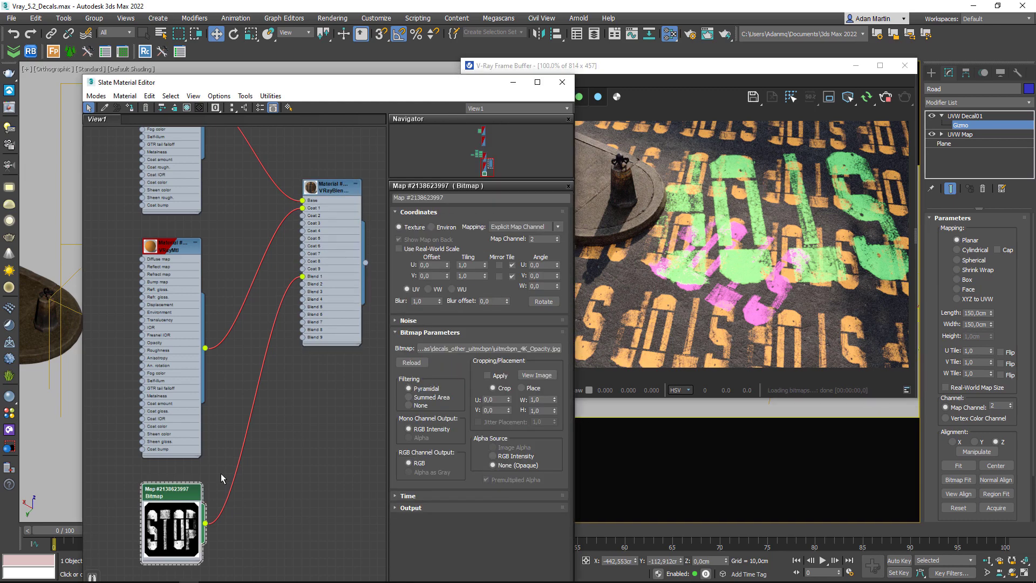
pyautogui.click(512, 265)
pyautogui.click(511, 276)
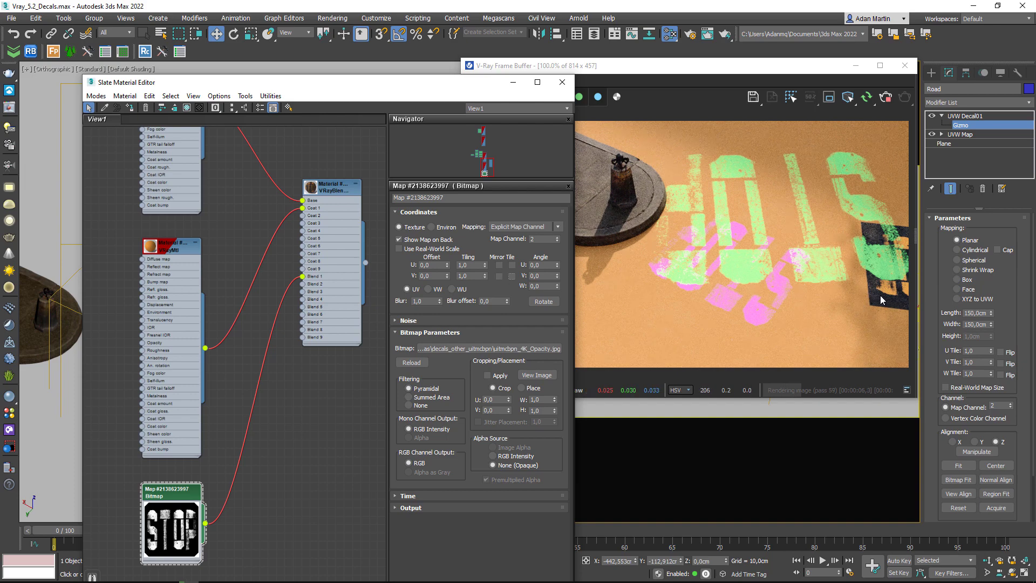
pyautogui.moveTo(218, 362); pyautogui.dragTo(334, 468, button='middle')
pyautogui.moveTo(321, 487); pyautogui.dragTo(256, 304)
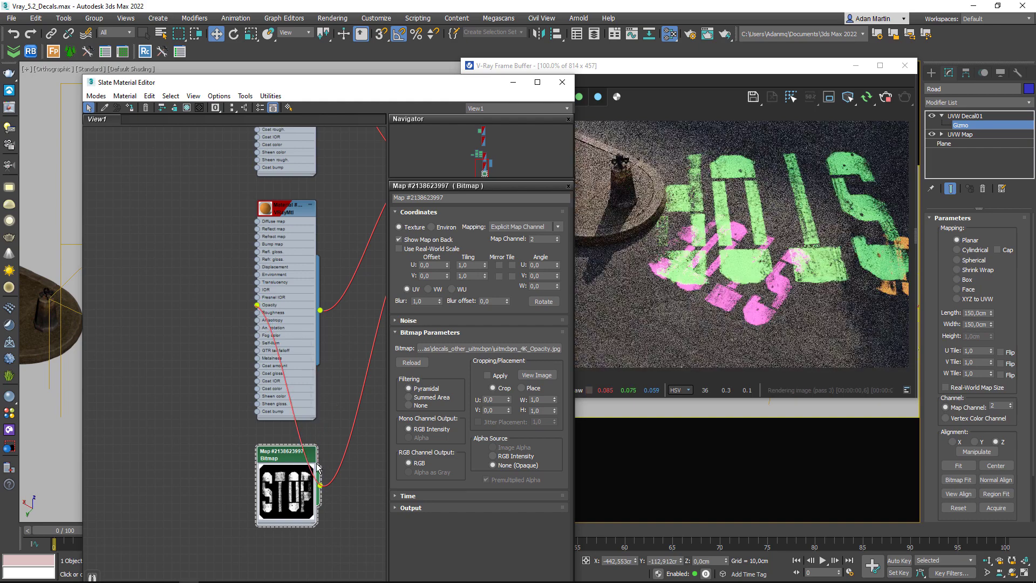
pyautogui.moveTo(294, 454); pyautogui.dragTo(226, 479)
pyautogui.scroll(-3, 286, 452)
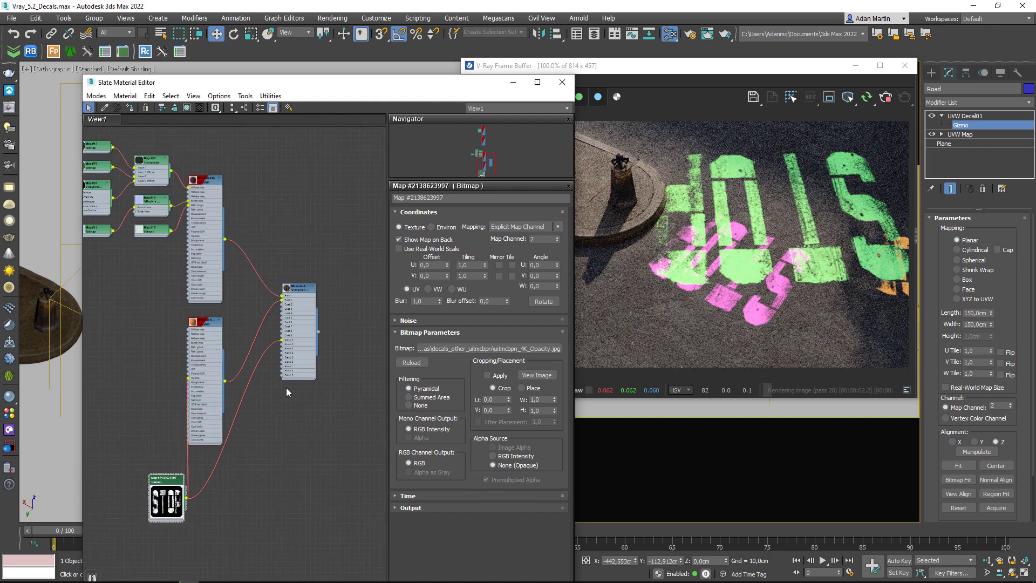
# - Move the UVW Decal gizmo down-left so a single orange STOP appears
pyautogui.moveTo(391, 82)
pyautogui.mouseDown()
pyautogui.moveTo(393, 287)
pyautogui.moveTo(393, 263)
pyautogui.moveTo(474, 277)
pyautogui.moveTo(666, 366)
pyautogui.mouseUp()
pyautogui.scroll(2, 276, 367)
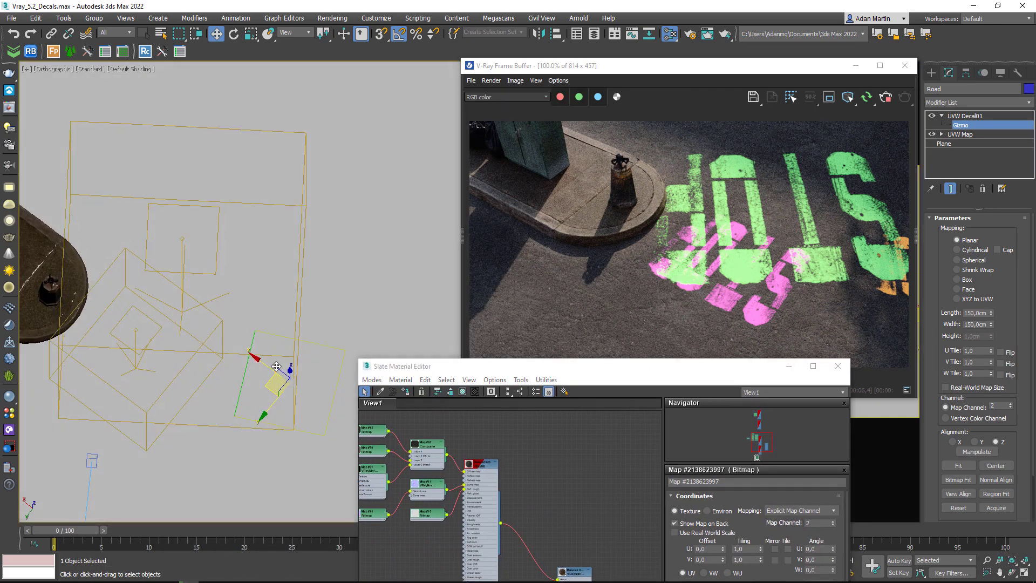
pyautogui.moveTo(268, 382)
pyautogui.mouseDown()
pyautogui.moveTo(185, 343)
pyautogui.moveTo(224, 420)
pyautogui.moveTo(192, 428)
pyautogui.mouseUp()
pyautogui.moveTo(640, 374); pyautogui.dragTo(286, 155)
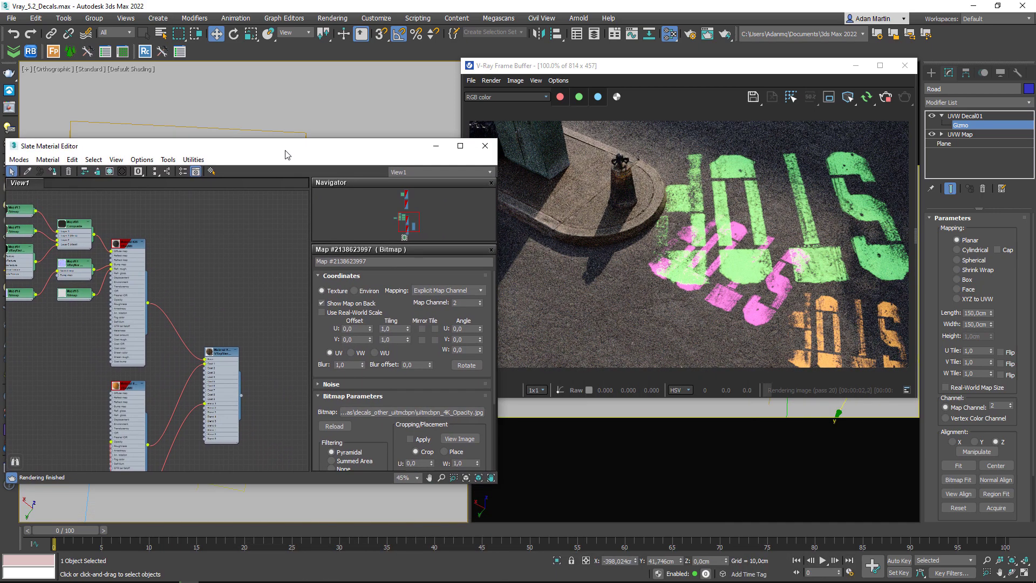
# - Review the STOP bitmap and VRayBlend nodes, deselect the blend node, and close the Slate editor
pyautogui.moveTo(1, 270); pyautogui.dragTo(217, 286, button='middle')
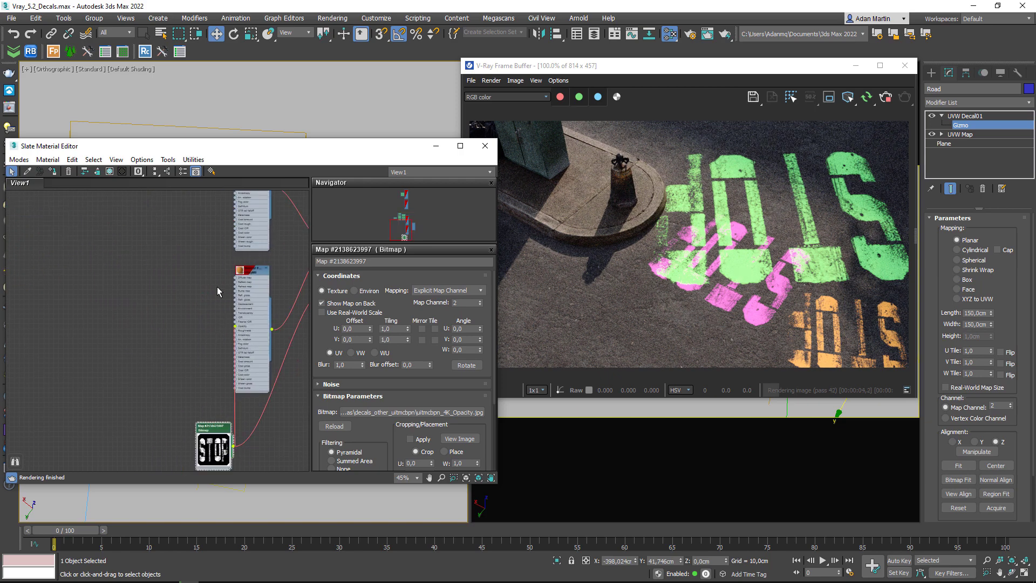
pyautogui.scroll(-3, 218, 447)
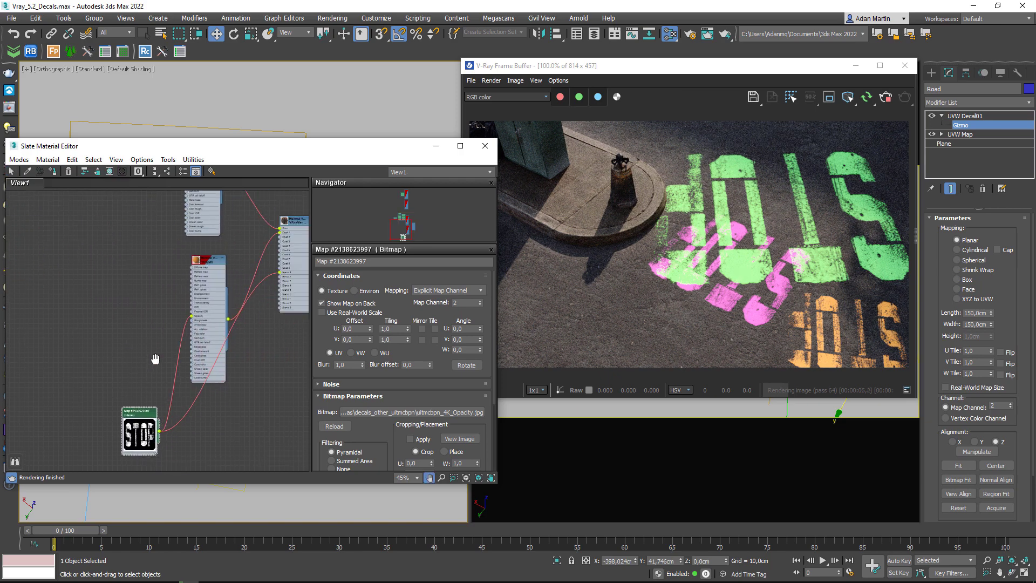
pyautogui.scroll(-3, 155, 358)
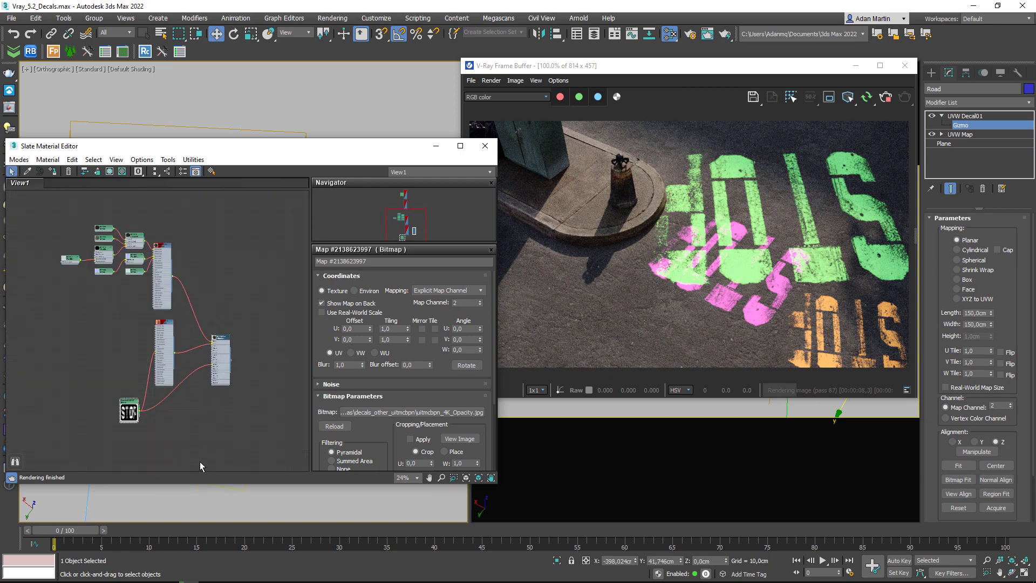
pyautogui.scroll(3, 203, 373)
pyautogui.scroll(3, 204, 372)
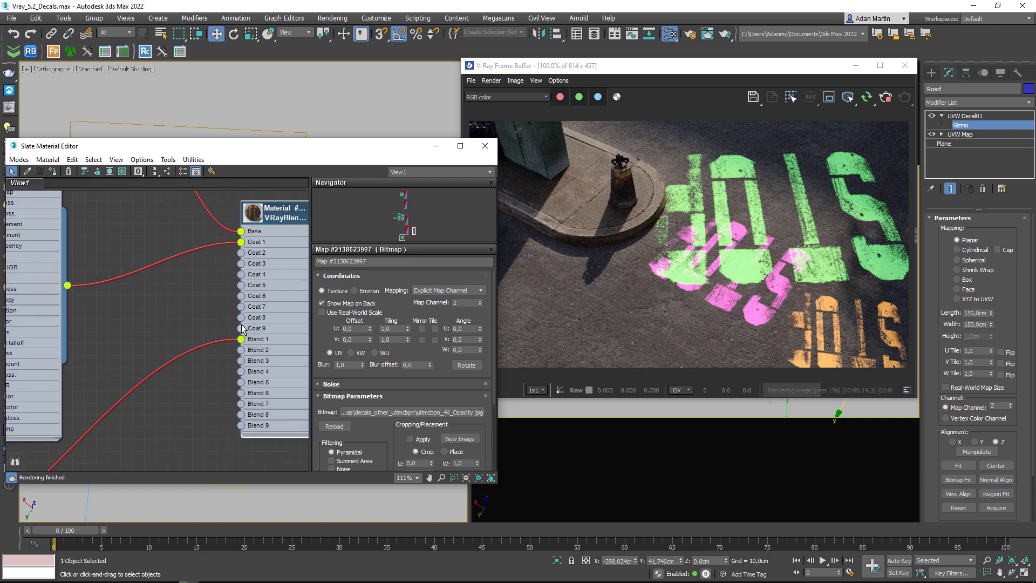
pyautogui.moveTo(232, 334); pyautogui.dragTo(182, 261, button='middle')
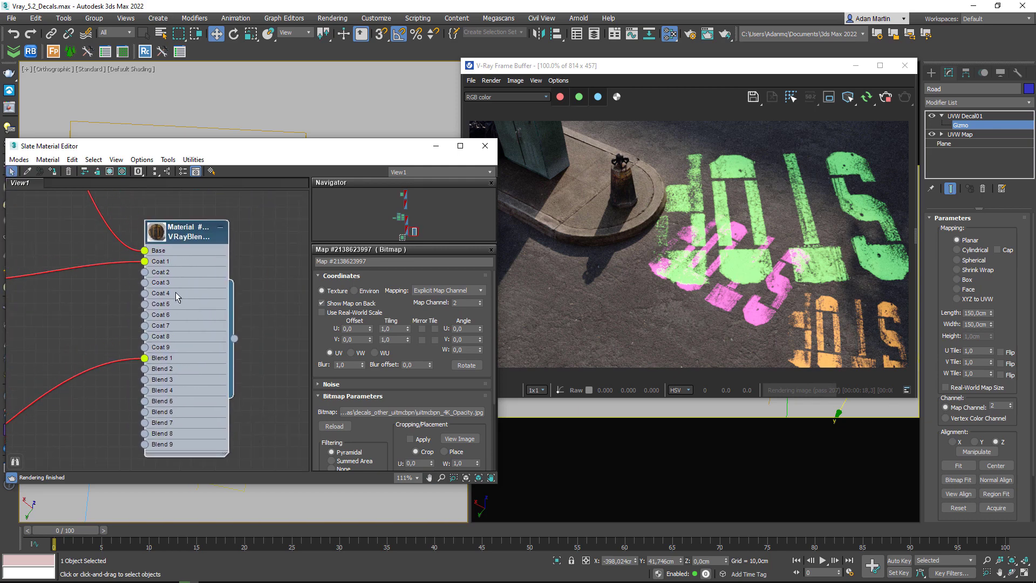
pyautogui.scroll(-3, 176, 292)
pyautogui.scroll(-2, 233, 339)
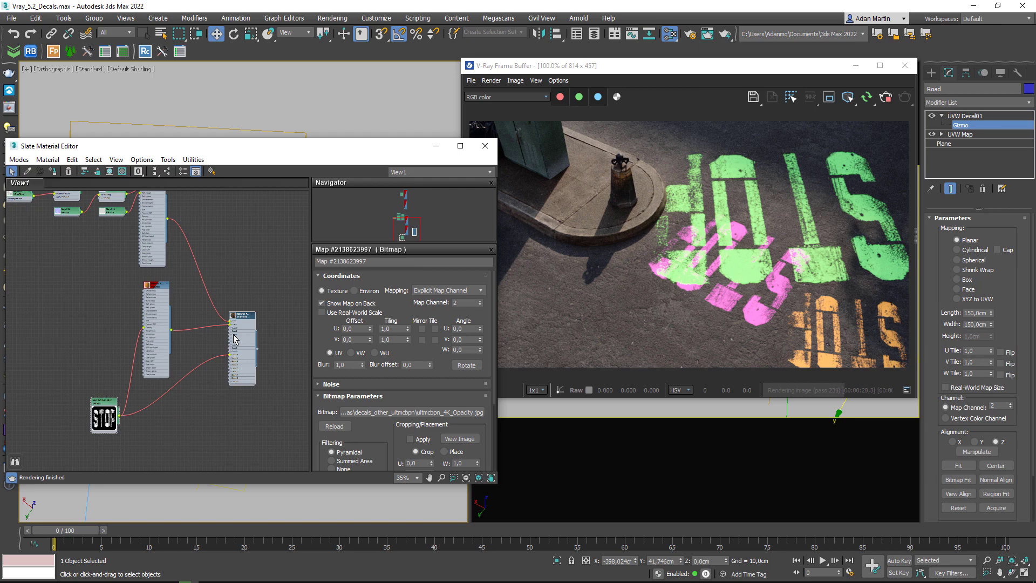
pyautogui.click(243, 272)
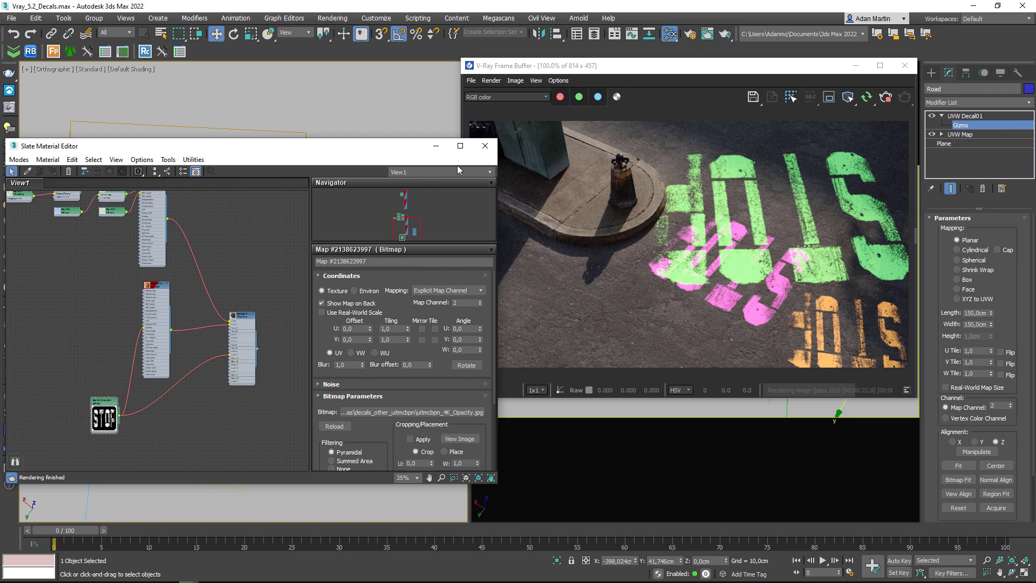
pyautogui.click(485, 145)
# - Select and then deselect VRayDecal002, and maximize the Quixel Bridge window
pyautogui.moveTo(180, 335); pyautogui.dragTo(187, 334, button='middle')
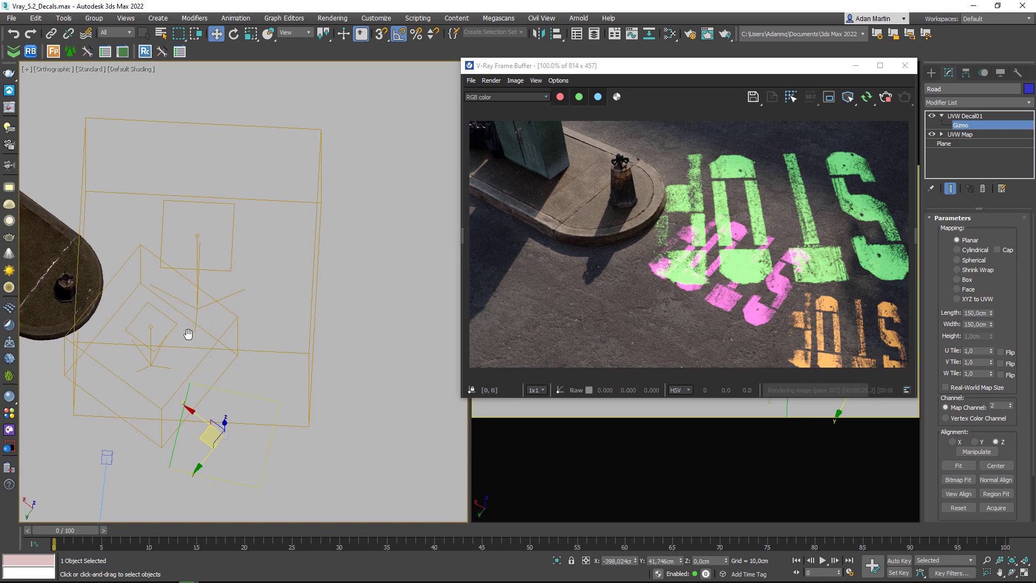
pyautogui.click(317, 199)
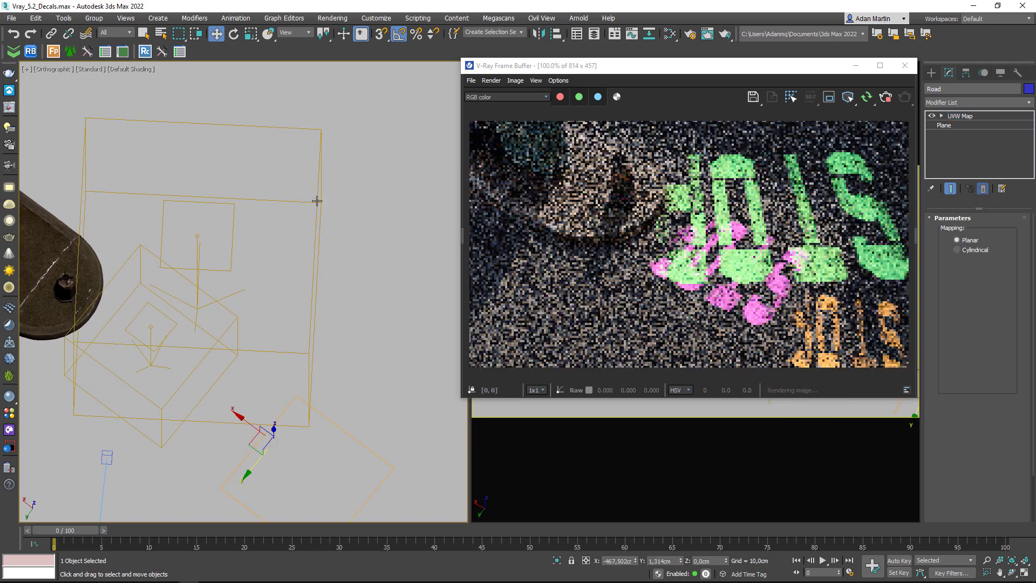
pyautogui.click(224, 304)
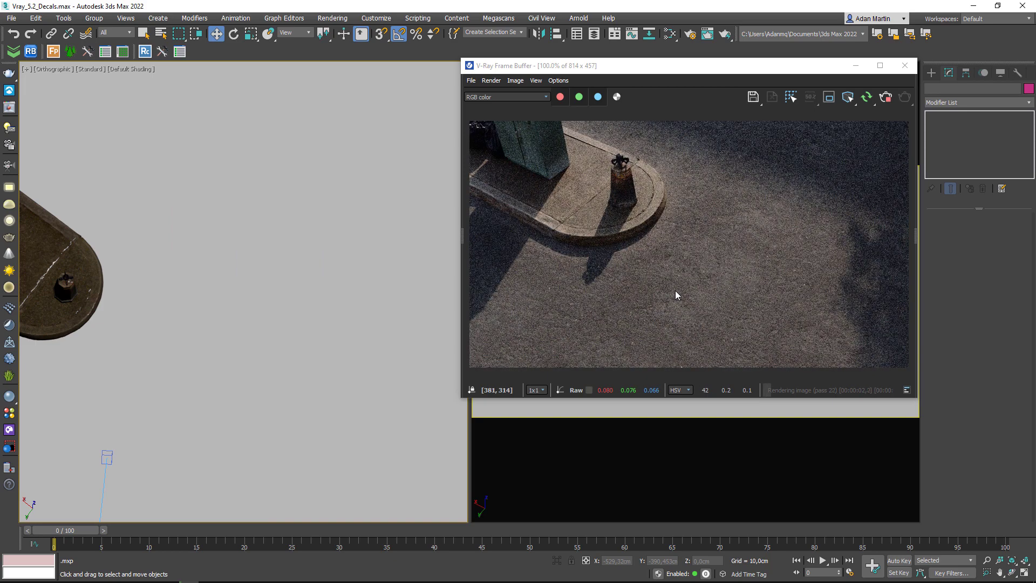
pyautogui.moveTo(1035, 174); pyautogui.dragTo(497, 169)
pyautogui.doubleClick(497, 169)
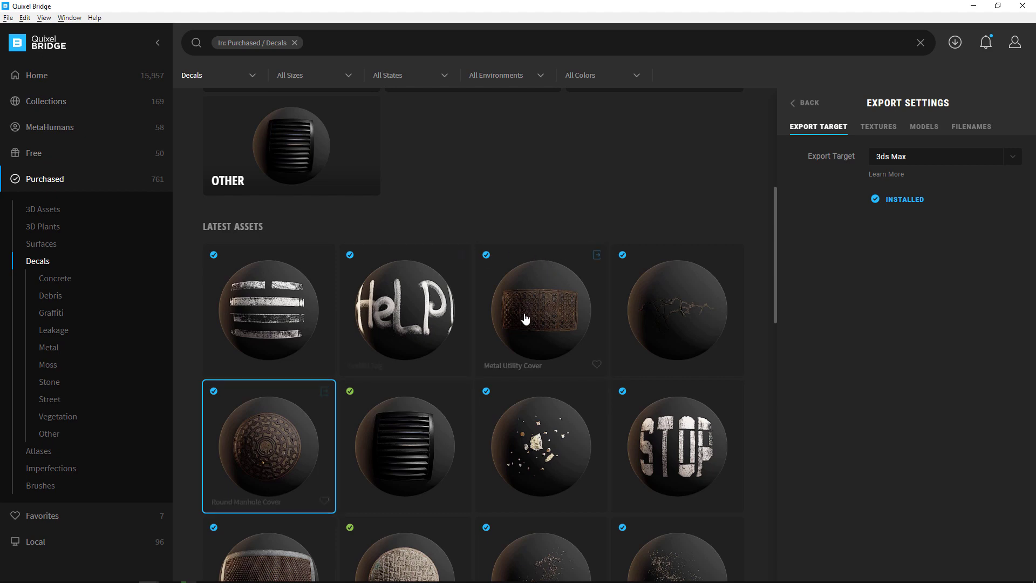
pyautogui.moveTo(541, 309)
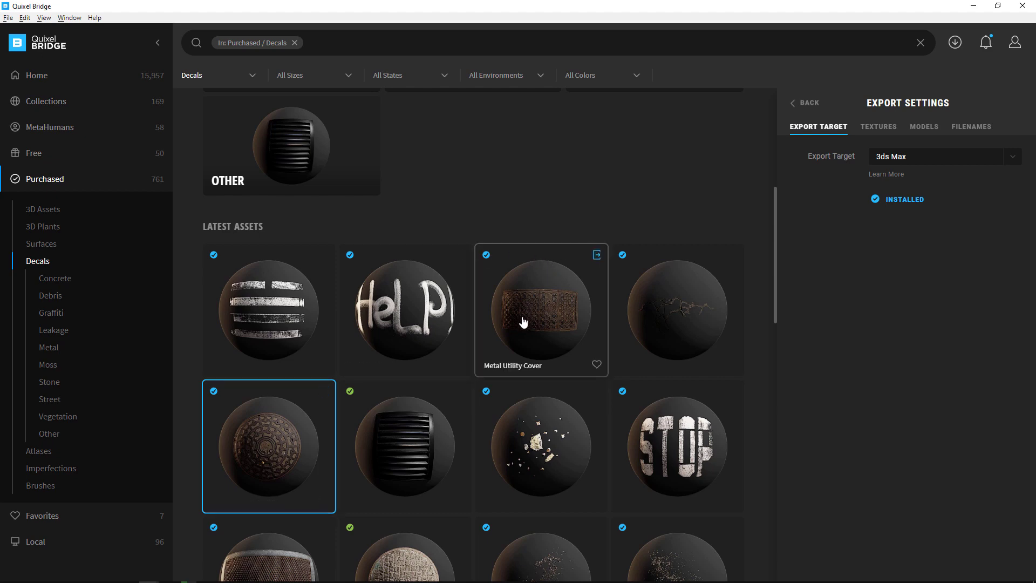
# - Scroll the purchased Decals grid to the Concrete Patch tile, then switch back to 3ds Max
pyautogui.scroll(-4, 512, 332)
pyautogui.scroll(-3, 501, 348)
pyautogui.scroll(-3, 495, 352)
pyautogui.scroll(-3, 493, 351)
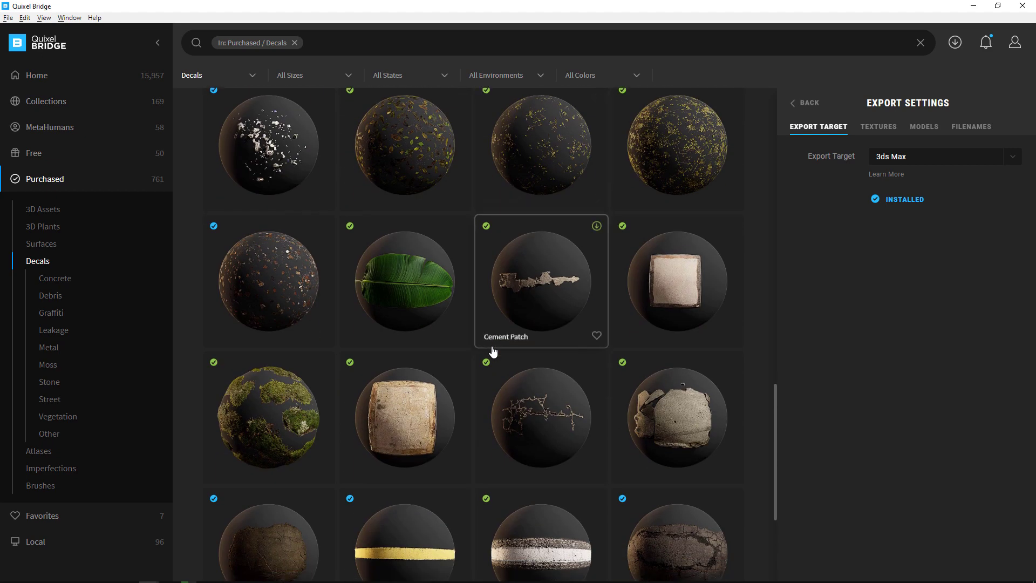
pyautogui.scroll(-3, 492, 352)
pyautogui.scroll(1, 518, 348)
pyautogui.scroll(-1, 604, 350)
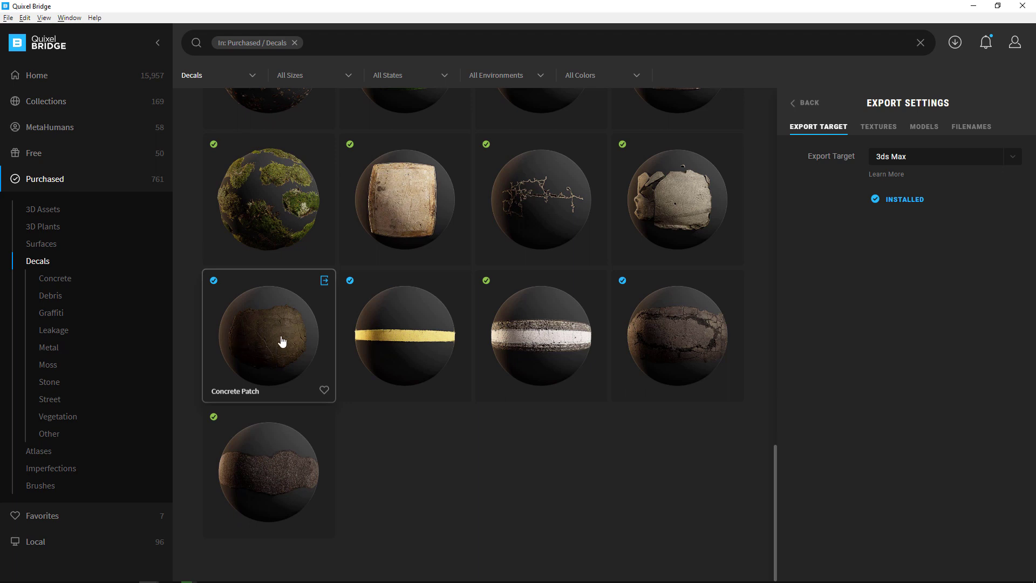
pyautogui.click(324, 280)
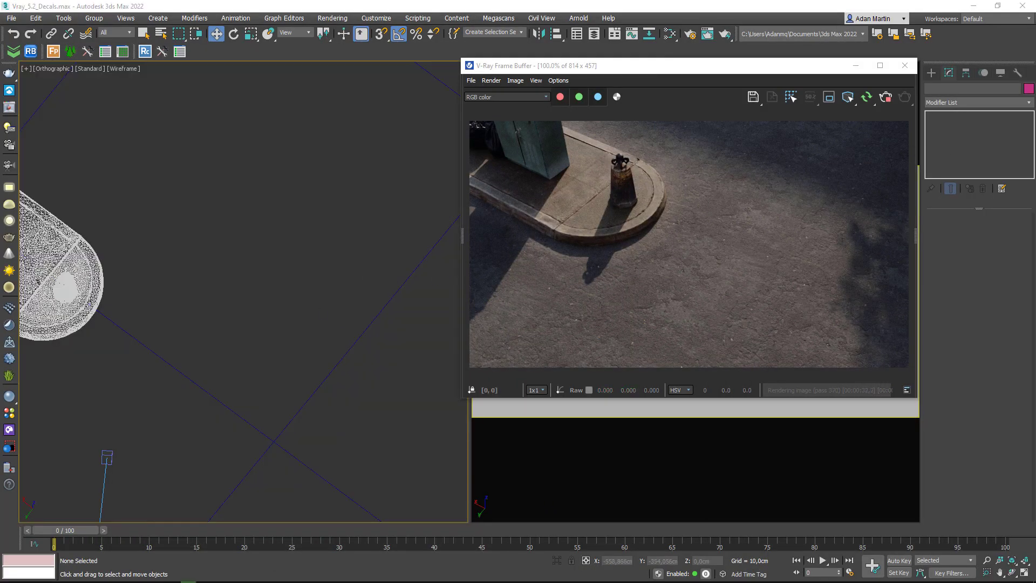
# - Export the Concrete Patch decal from Quixel Bridge and flip its normal map's green channel
pyautogui.hotkey('alt', 'Tab')
pyautogui.click(567, 404)
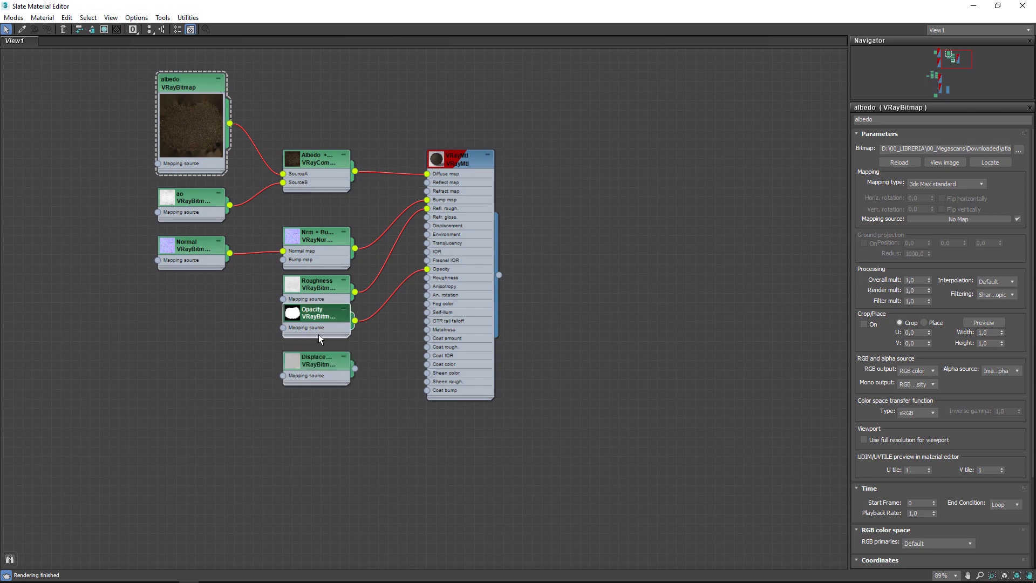
pyautogui.moveTo(318, 357); pyautogui.dragTo(318, 395)
pyautogui.moveTo(322, 338); pyautogui.dragTo(322, 349)
pyautogui.moveTo(321, 283); pyautogui.dragTo(322, 292)
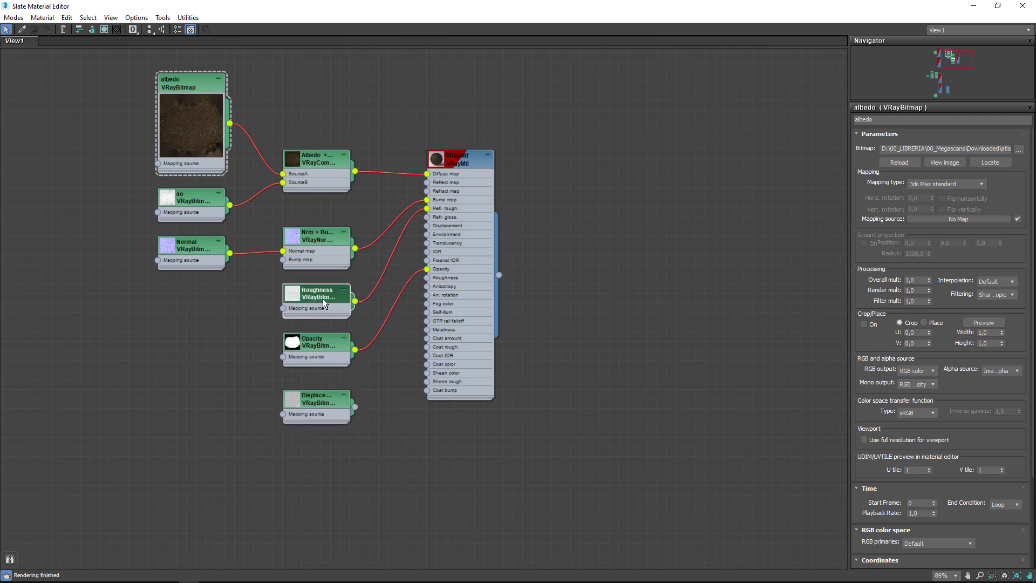
pyautogui.scroll(3, 302, 257)
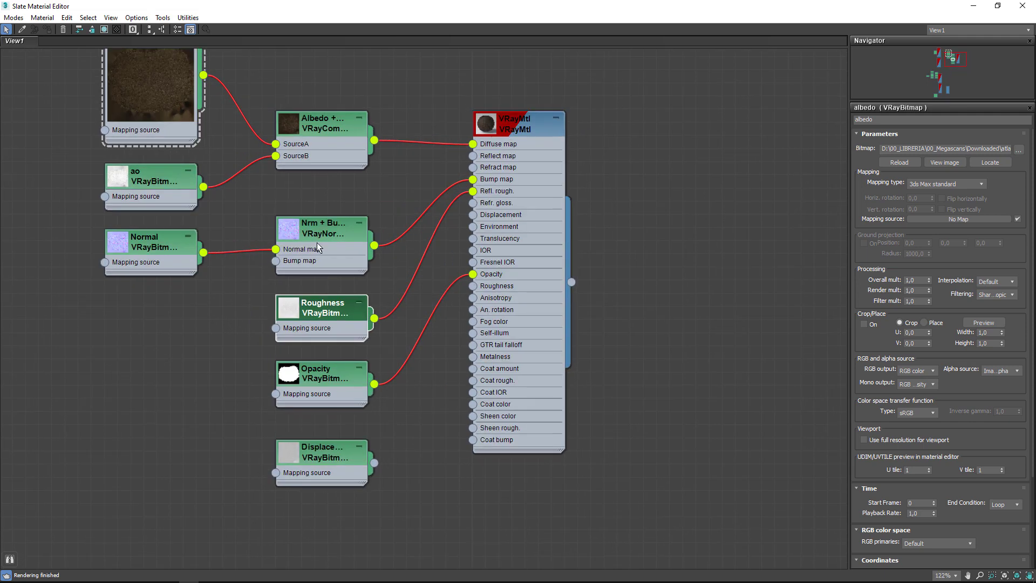
pyautogui.moveTo(327, 233); pyautogui.dragTo(327, 235)
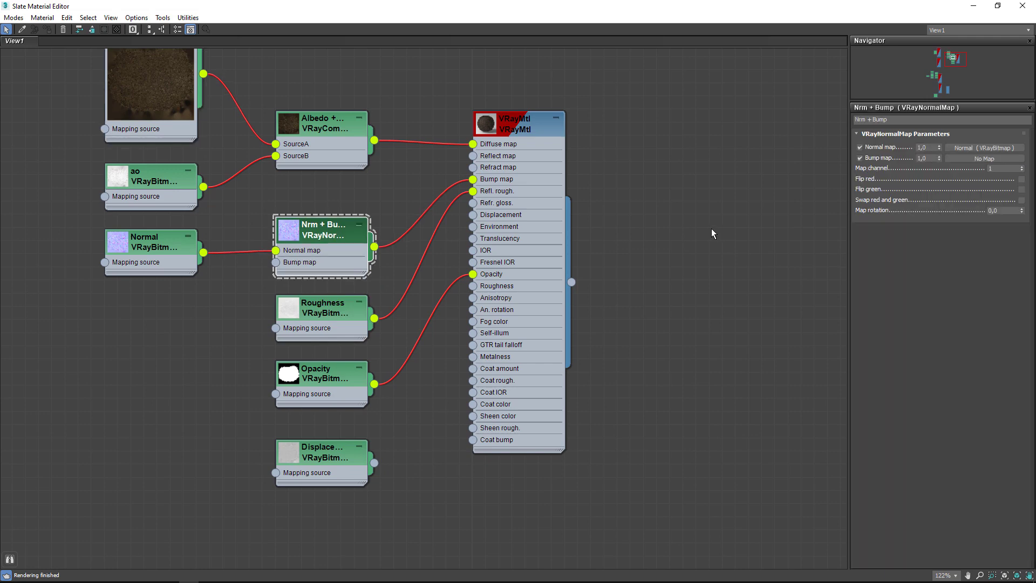
pyautogui.click(1021, 189)
# - Set the Roughness map to Raw and the Albedo + AO mix amount to 0,5
pyautogui.moveTo(343, 203); pyautogui.dragTo(398, 219, button='middle')
pyautogui.moveTo(400, 162); pyautogui.dragTo(399, 135)
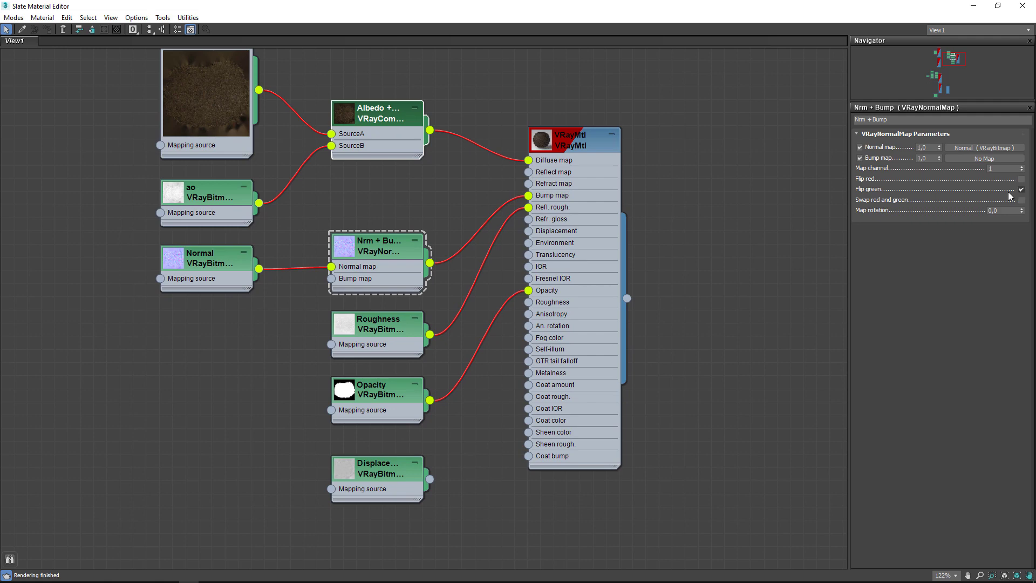
pyautogui.doubleClick(365, 249)
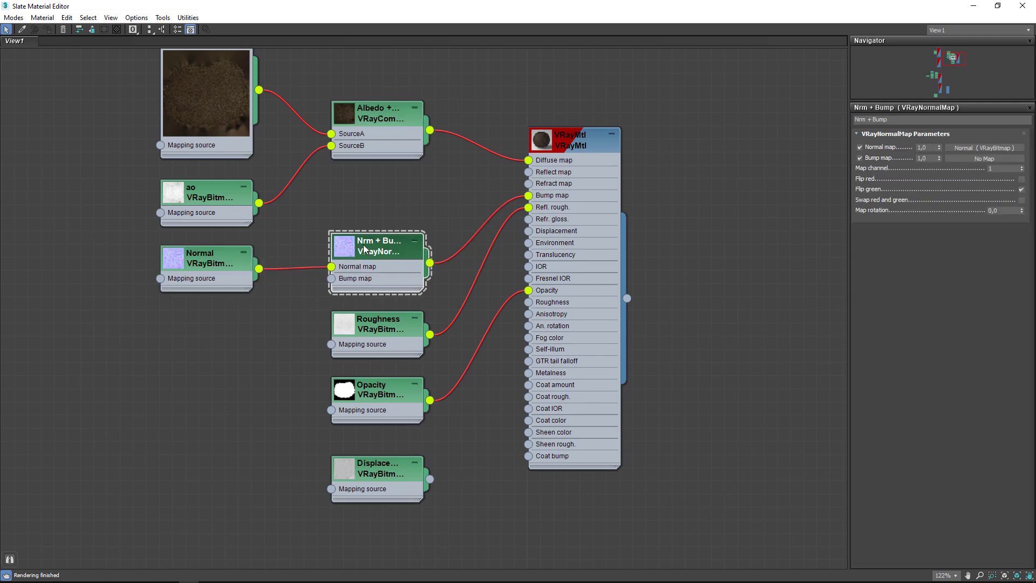
pyautogui.doubleClick(378, 252)
pyautogui.doubleClick(380, 332)
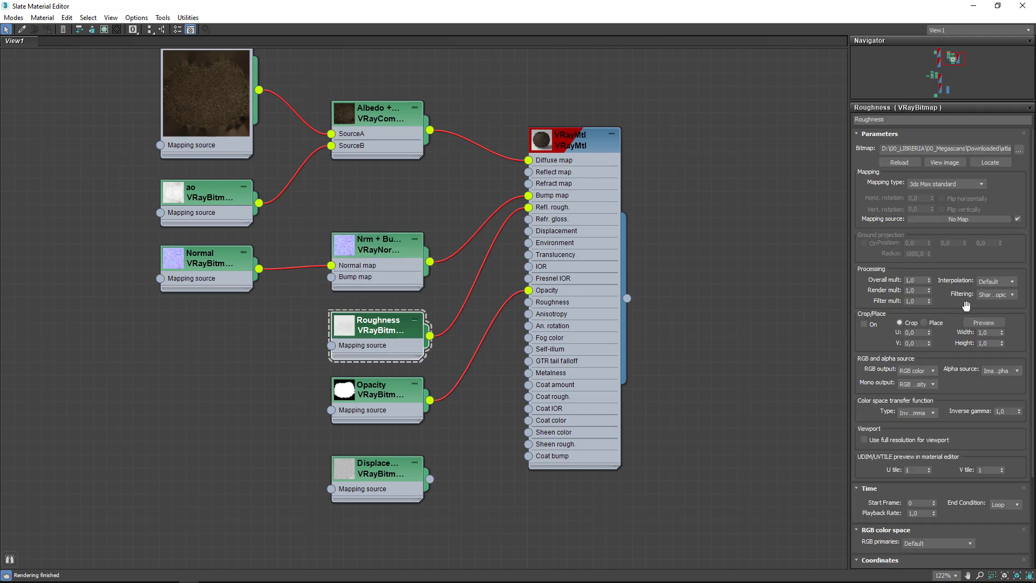
pyautogui.scroll(-5, 1011, 441)
pyautogui.scroll(-3, 1011, 441)
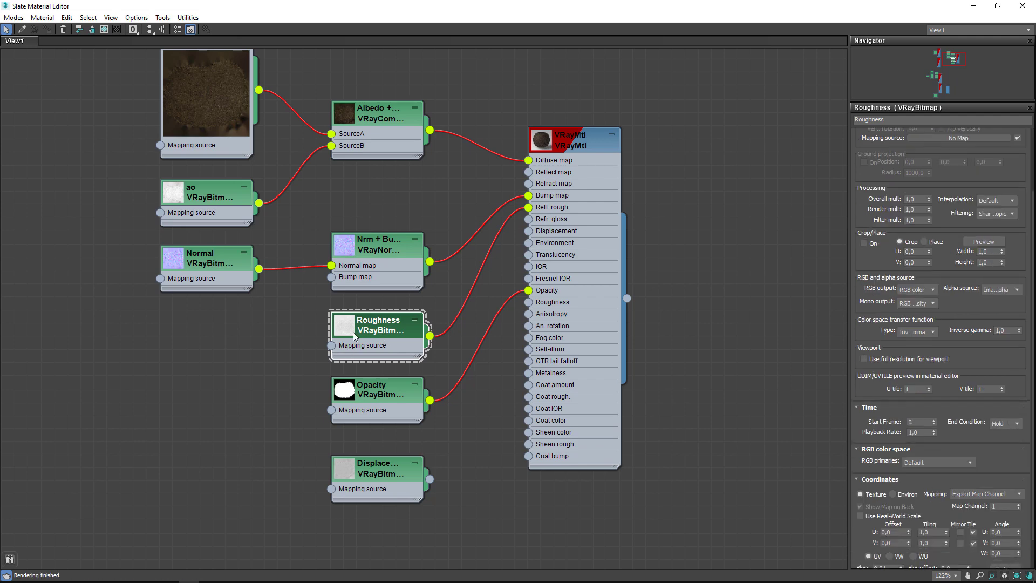
pyautogui.scroll(-2, 935, 417)
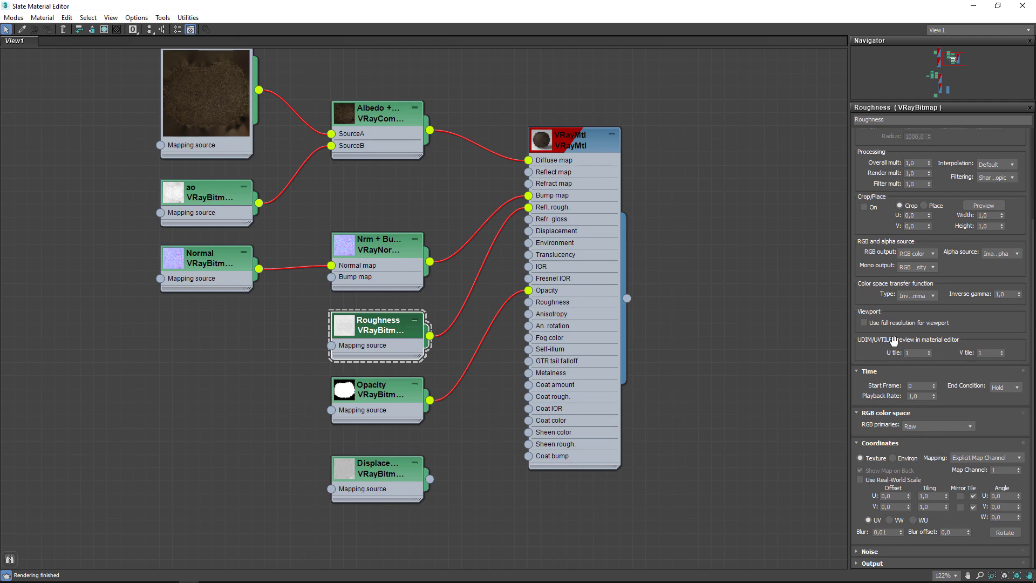
pyautogui.click(385, 225)
pyautogui.doubleClick(381, 115)
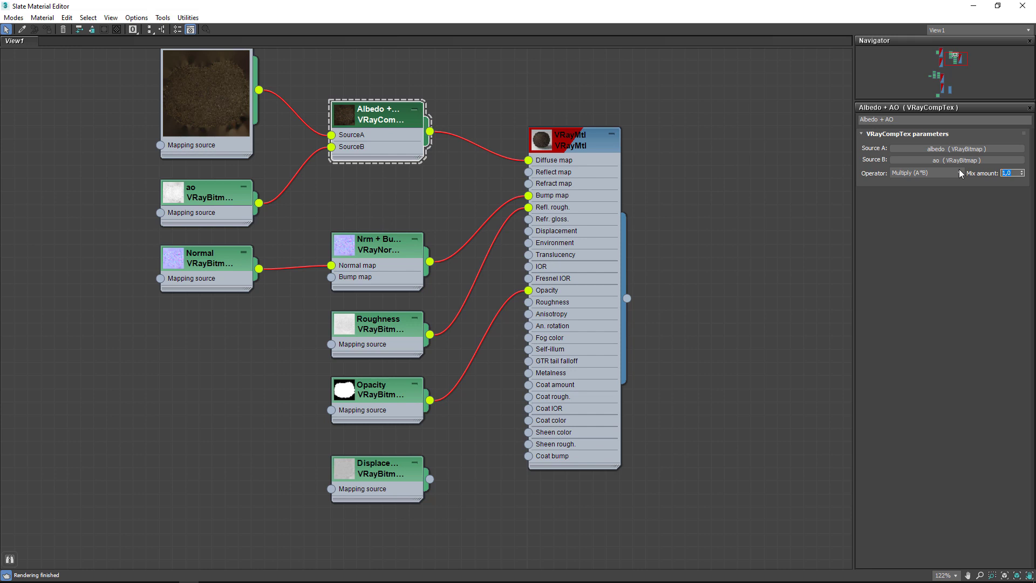
pyautogui.write('0,5')
pyautogui.press('Return')
# - Make the Concrete Patch reflection colour pure white and lock Fresnel IOR
pyautogui.doubleClick(547, 143)
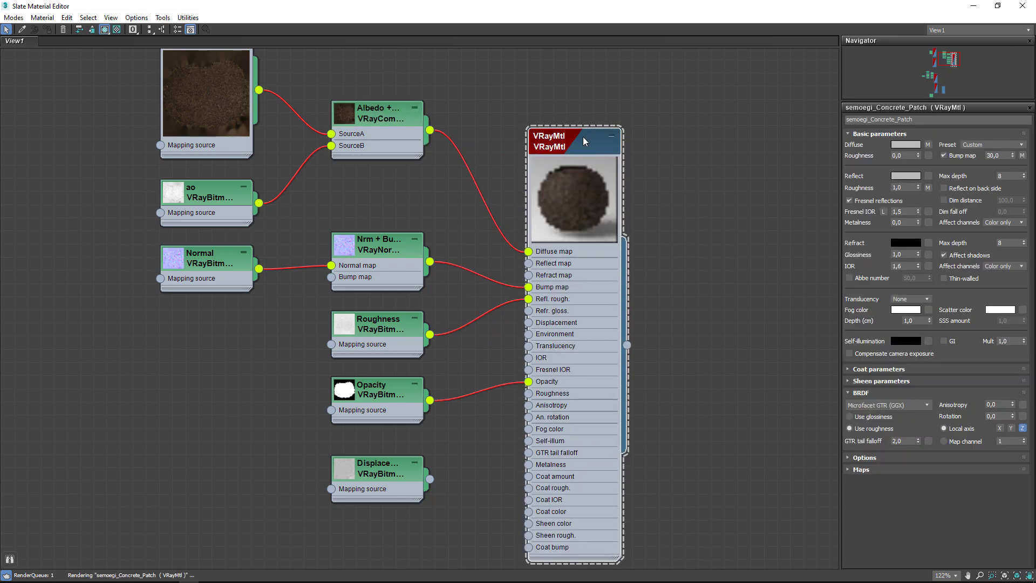
pyautogui.click(909, 178)
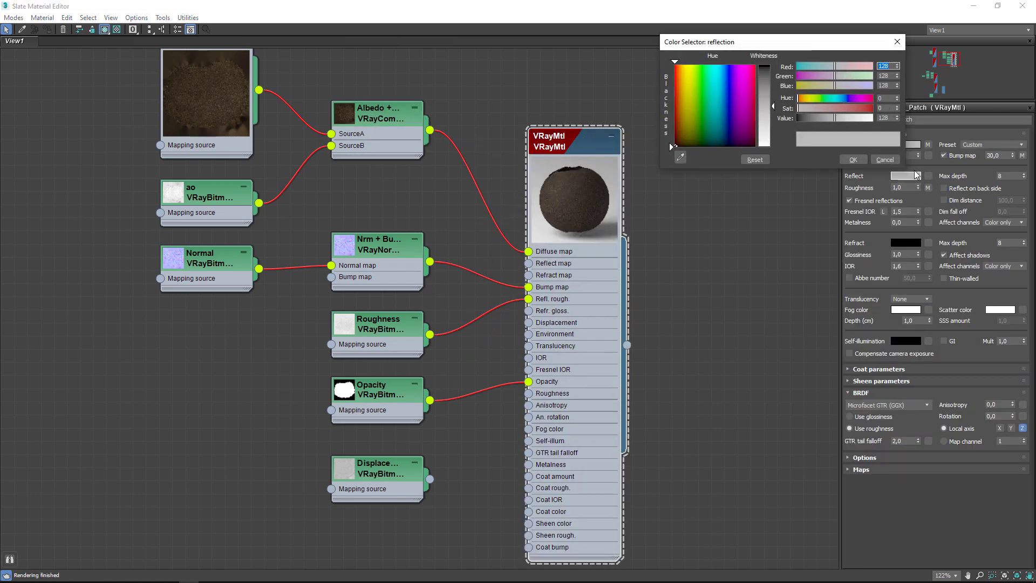
pyautogui.moveTo(833, 48); pyautogui.dragTo(736, 50)
pyautogui.moveTo(674, 112); pyautogui.dragTo(674, 145)
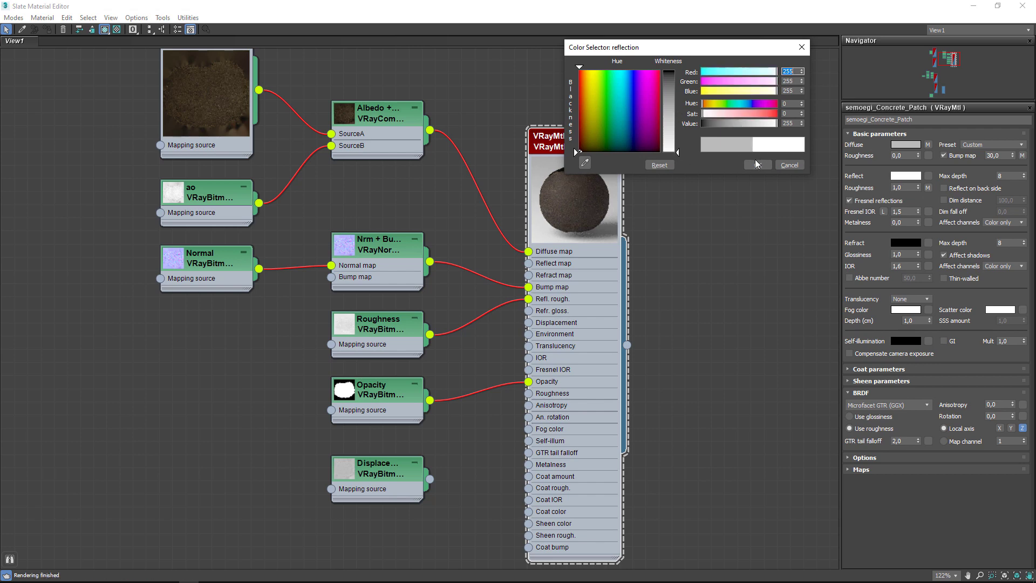
pyautogui.click(754, 159)
pyautogui.click(883, 212)
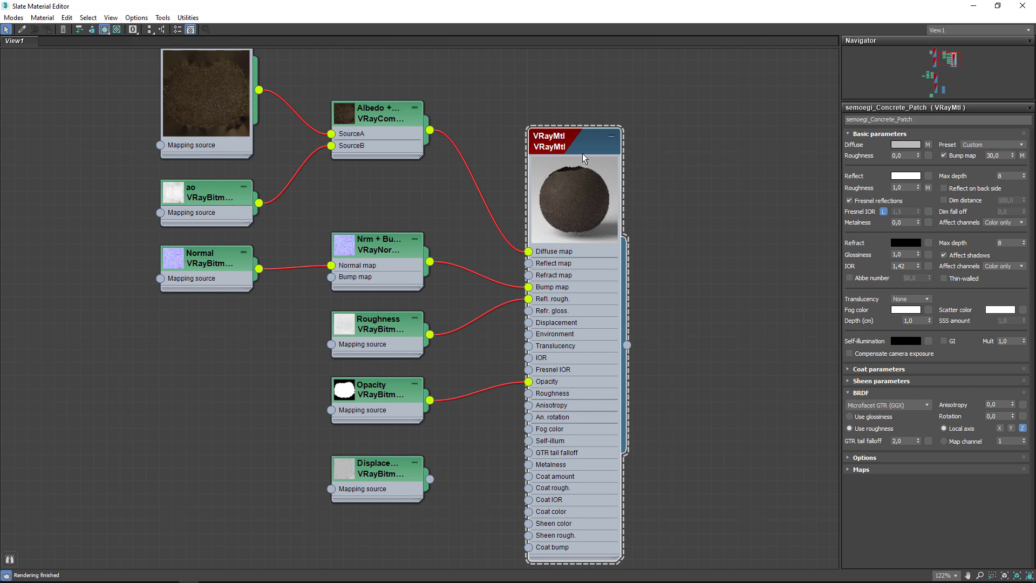
# - Tidy the Concrete Patch material nodes and restore the Slate editor from full screen
pyautogui.moveTo(583, 158); pyautogui.dragTo(622, 145)
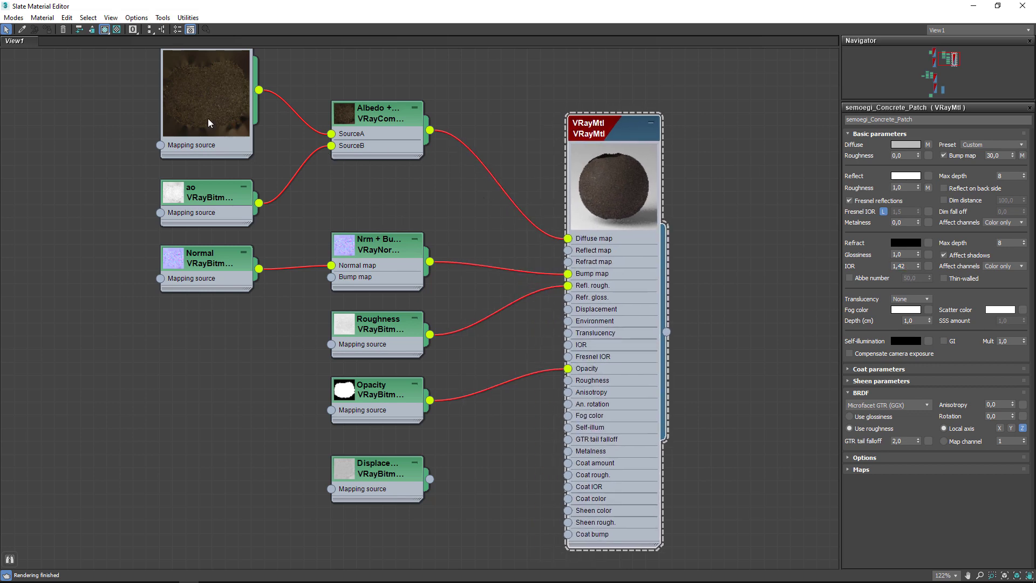
pyautogui.click(200, 94)
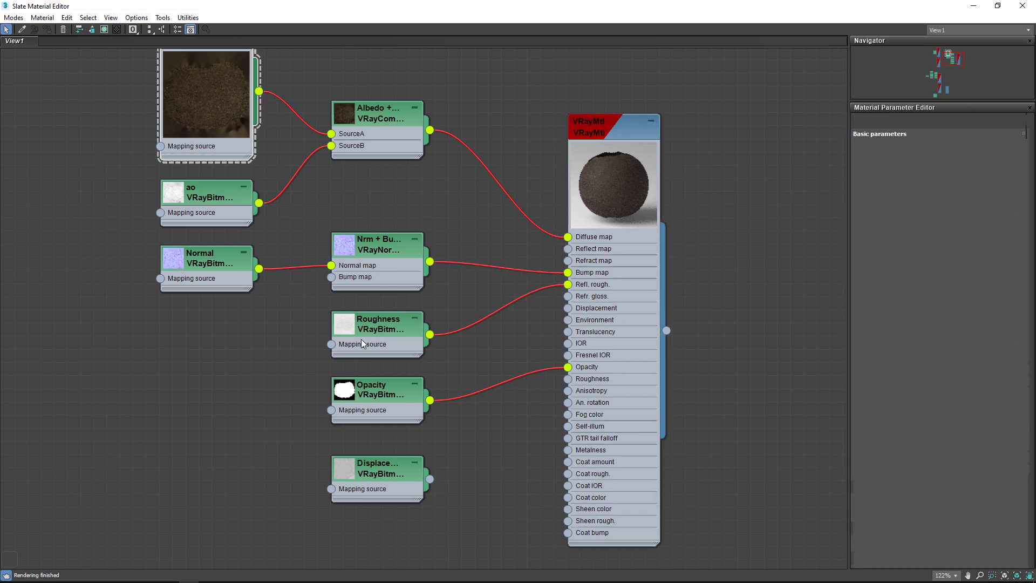
pyautogui.click(232, 199)
pyautogui.moveTo(387, 461); pyautogui.dragTo(388, 462)
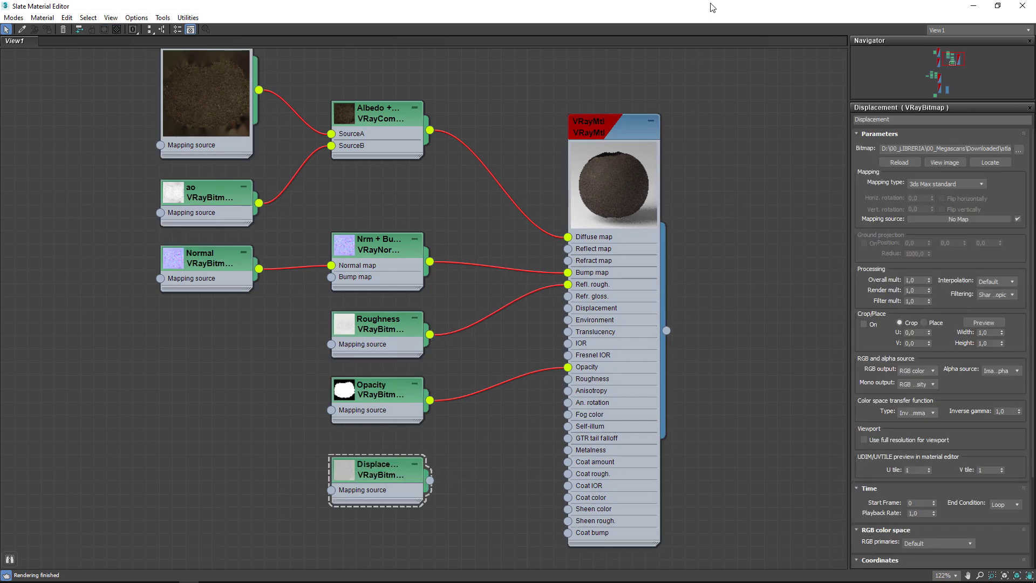
pyautogui.click(603, 143)
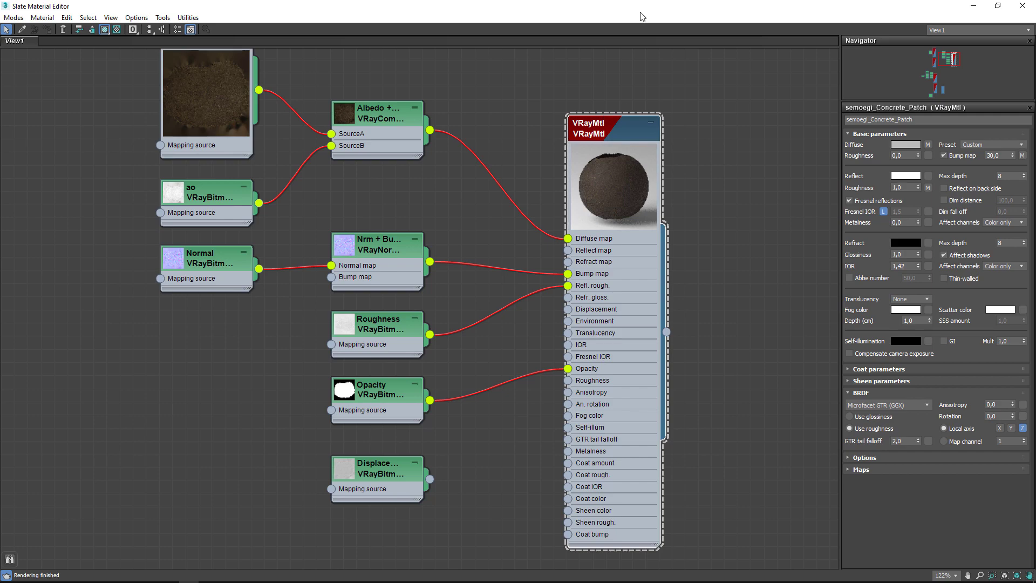
pyautogui.doubleClick(641, 13)
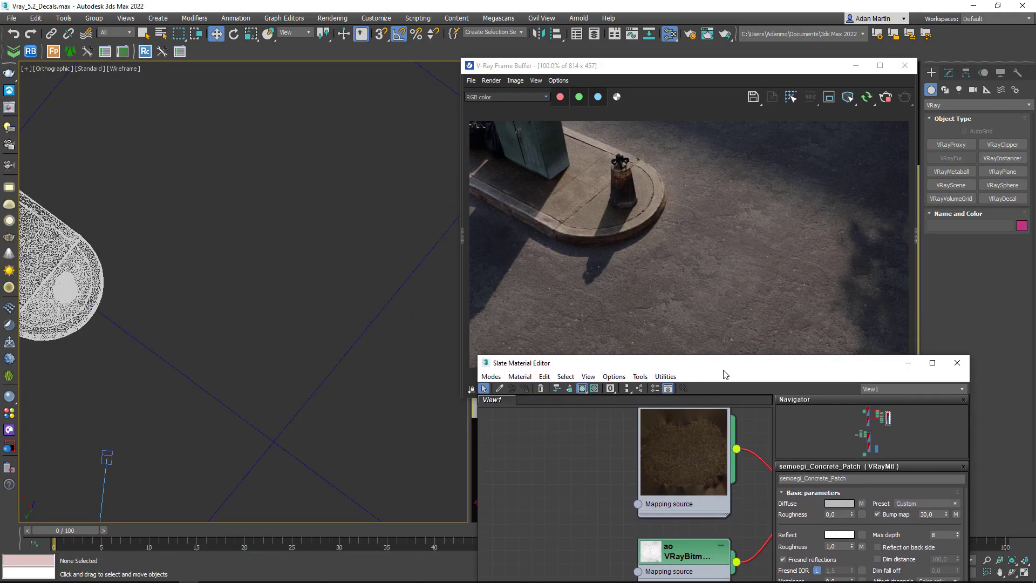
# - Draw a VRayDecal over the road and size it 300 cm on every side
pyautogui.click(1002, 198)
pyautogui.click(187, 279)
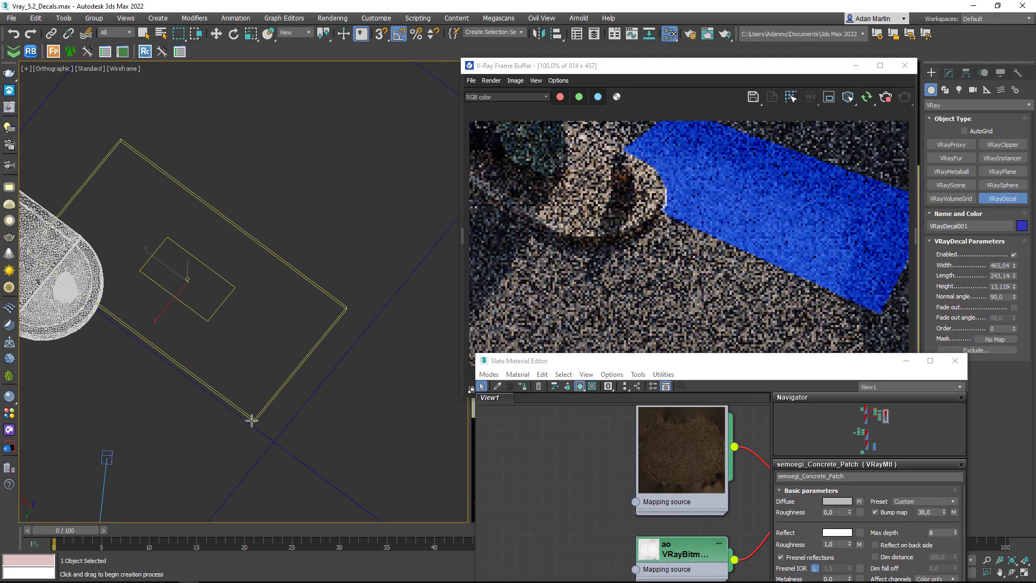
pyautogui.moveTo(307, 413); pyautogui.dragTo(358, 398)
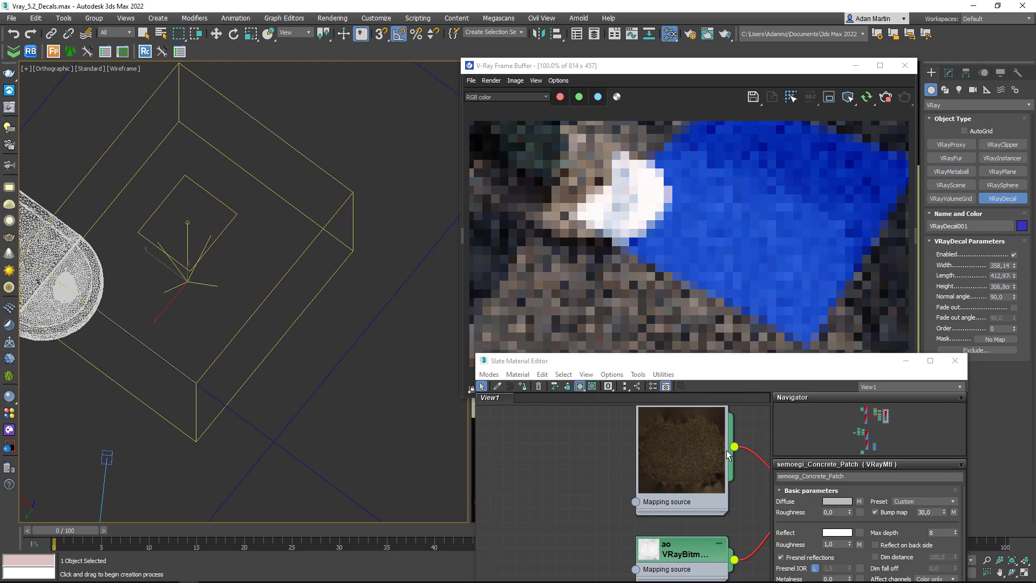
pyautogui.moveTo(694, 447); pyautogui.dragTo(701, 432, button='middle')
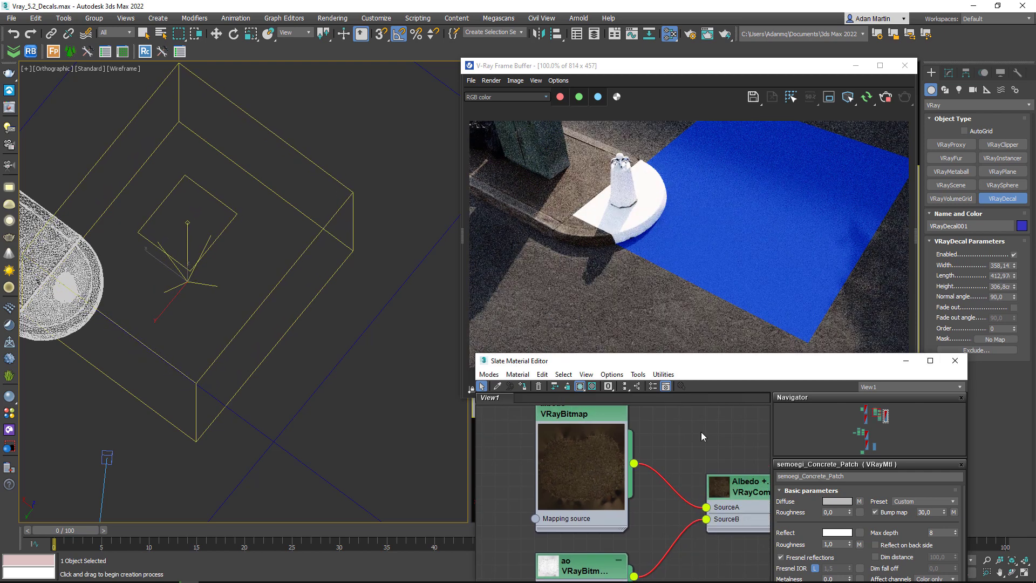
pyautogui.doubleClick(1000, 265)
pyautogui.press('Tab')
pyautogui.write('300')
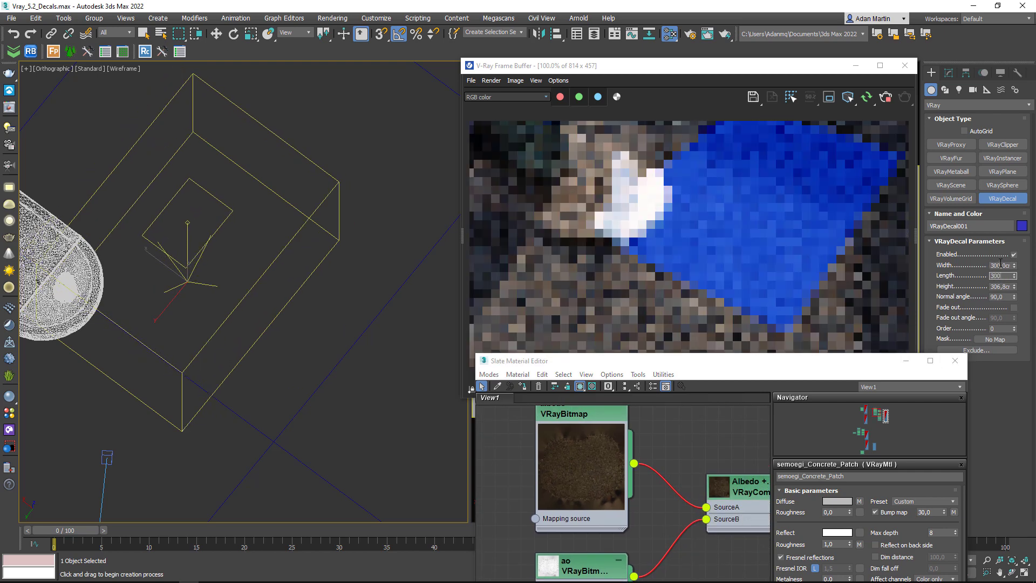
pyautogui.press('Tab')
pyautogui.write('300')
pyautogui.press('Return')
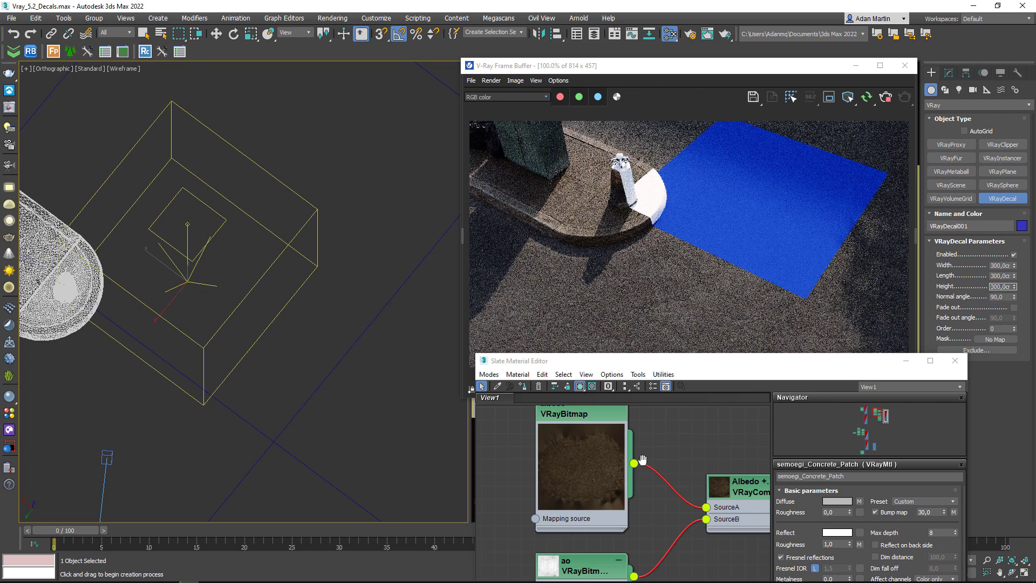
# - Apply the Concrete_Patch material to the decal and move it beside the curb
pyautogui.moveTo(756, 431)
pyautogui.mouseDown(button='middle')
pyautogui.moveTo(647, 392)
pyautogui.moveTo(649, 457)
pyautogui.mouseUp(button='middle')
pyautogui.click(523, 386)
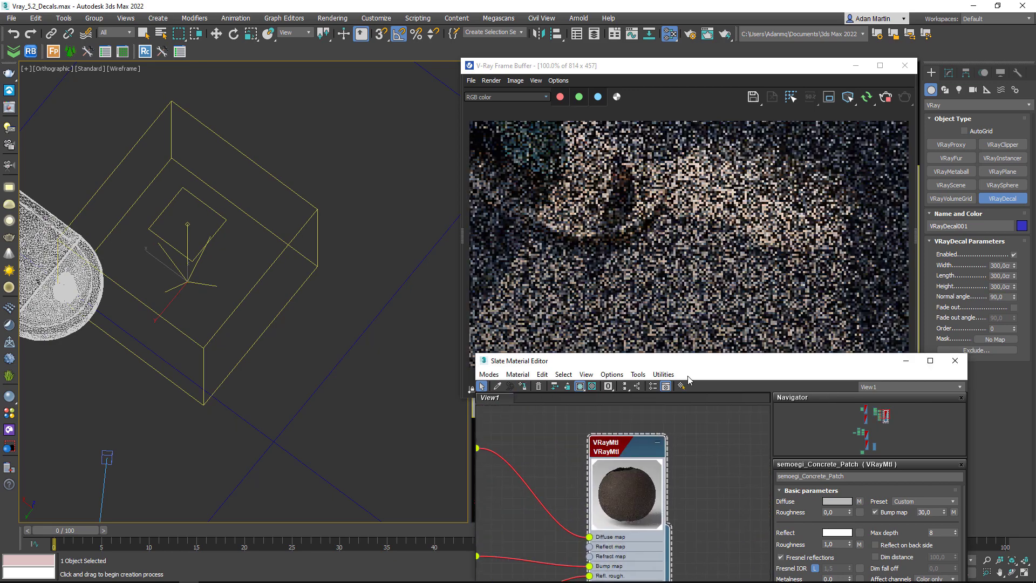
pyautogui.click(954, 364)
pyautogui.moveTo(235, 278)
pyautogui.keyDown('alt'); pyautogui.mouseDown(button='middle')
pyautogui.moveTo(298, 281)
pyautogui.moveTo(345, 259)
pyautogui.mouseUp(button='middle'); pyautogui.keyUp('alt')
pyautogui.hotkey('alt', 'w')
pyautogui.scroll(-3, 369, 269)
pyautogui.click(342, 291)
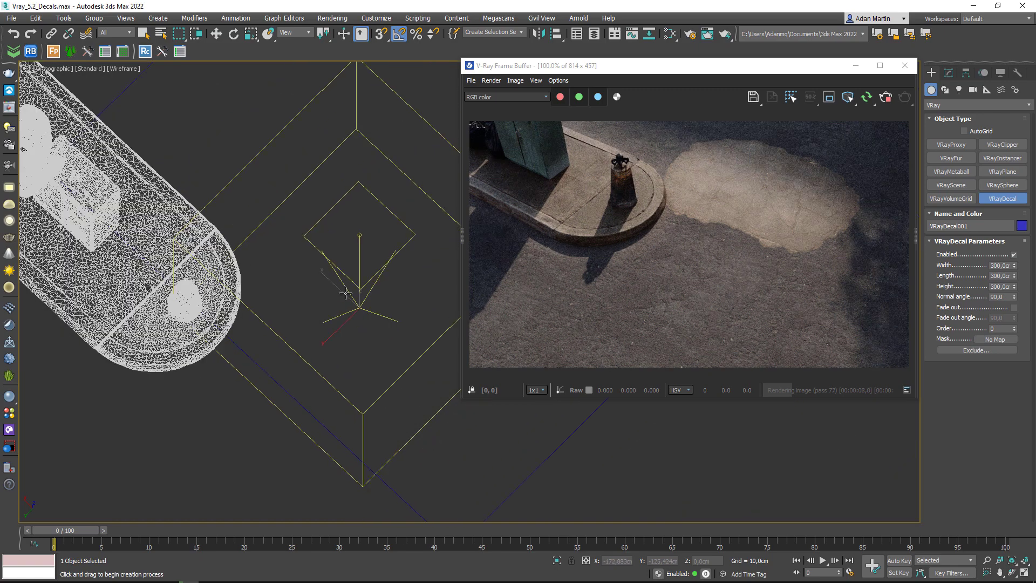
pyautogui.press('w')
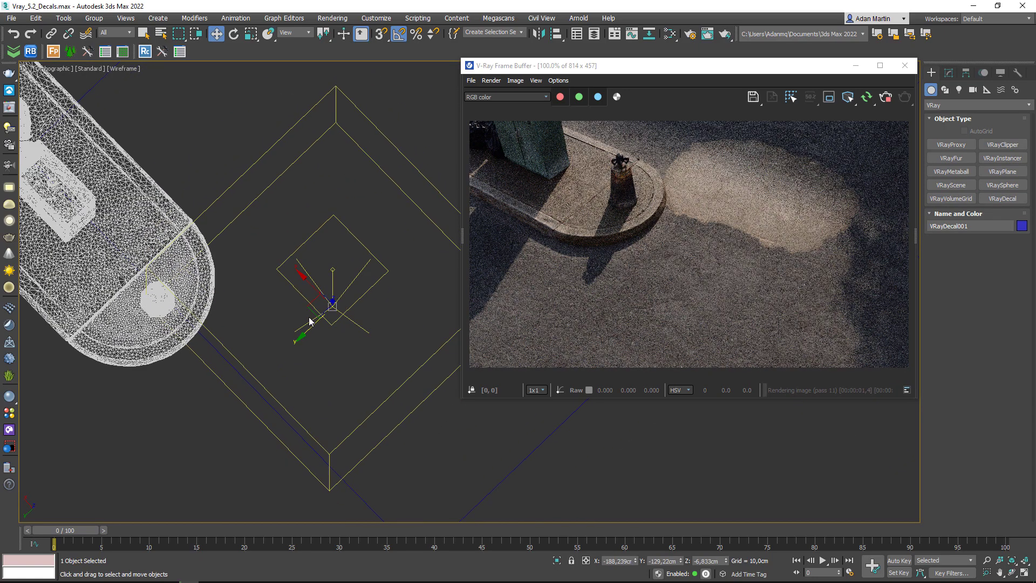
pyautogui.moveTo(352, 309)
pyautogui.mouseDown()
pyautogui.moveTo(267, 316)
pyautogui.moveTo(387, 327)
pyautogui.mouseUp()
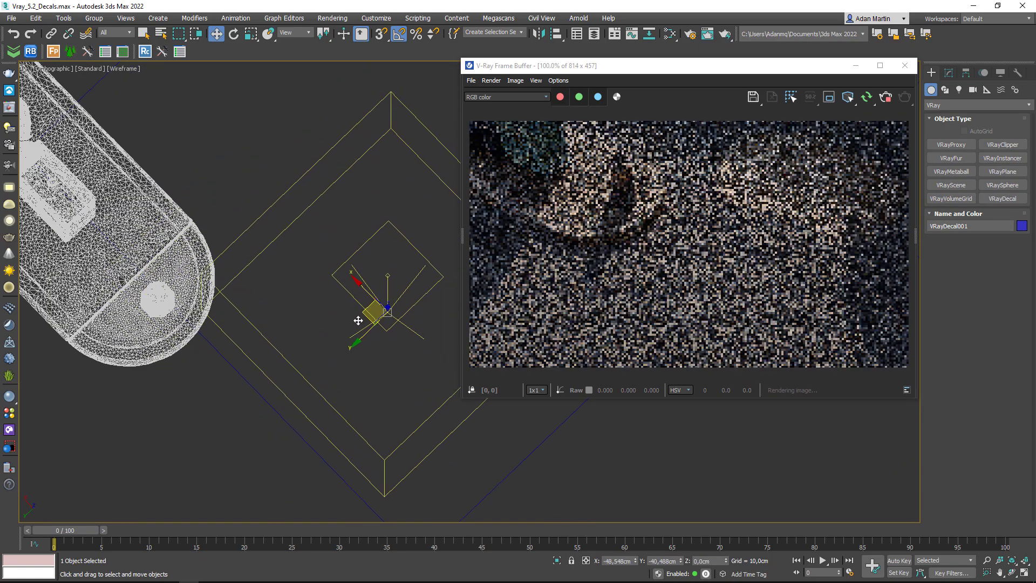
# - Add a Color Correction map and wire it after the patch's albedo bitmap
pyautogui.press('m')
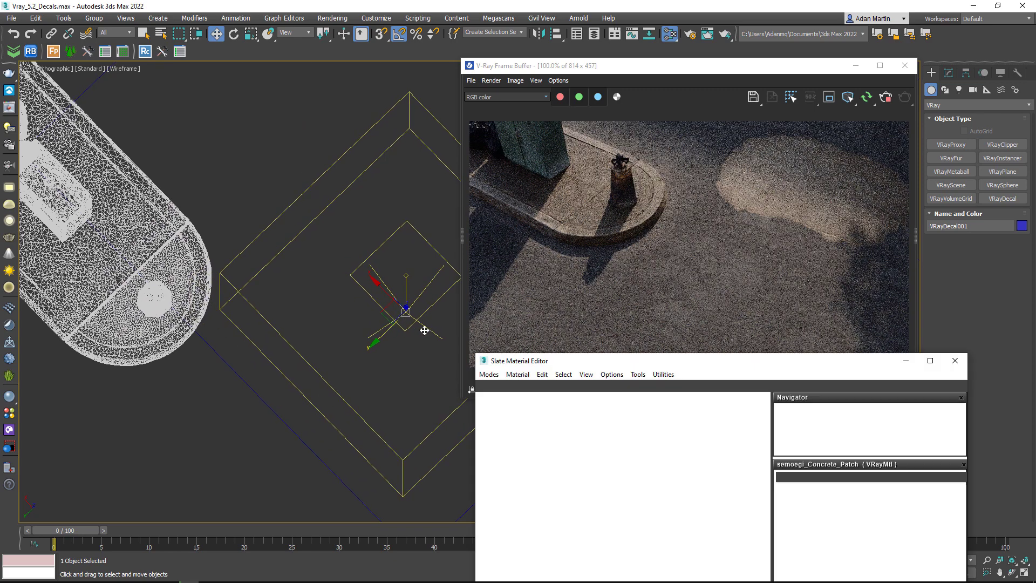
pyautogui.moveTo(721, 365); pyautogui.dragTo(533, 131)
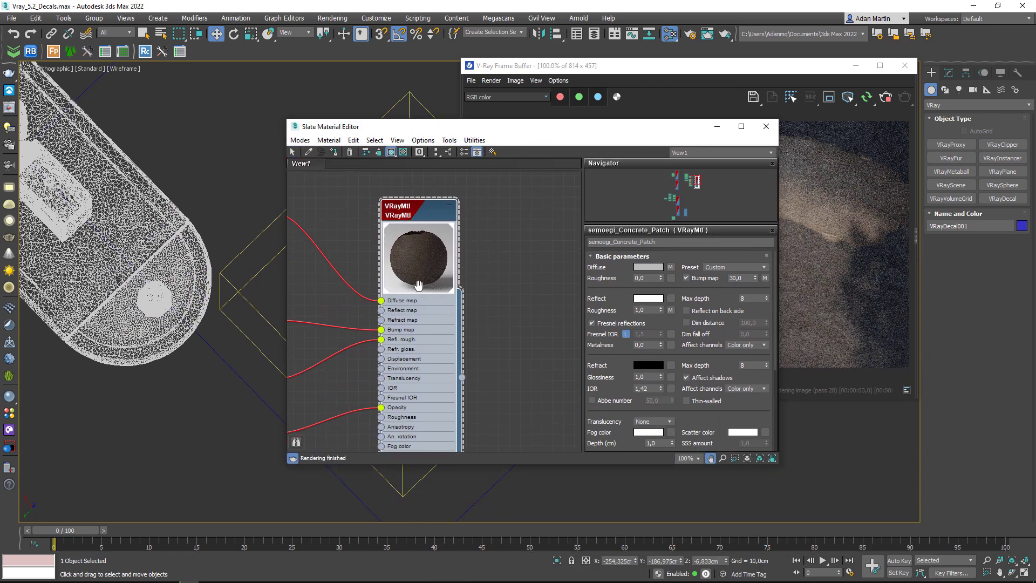
pyautogui.scroll(-2, 474, 270)
pyautogui.rightClick(473, 263)
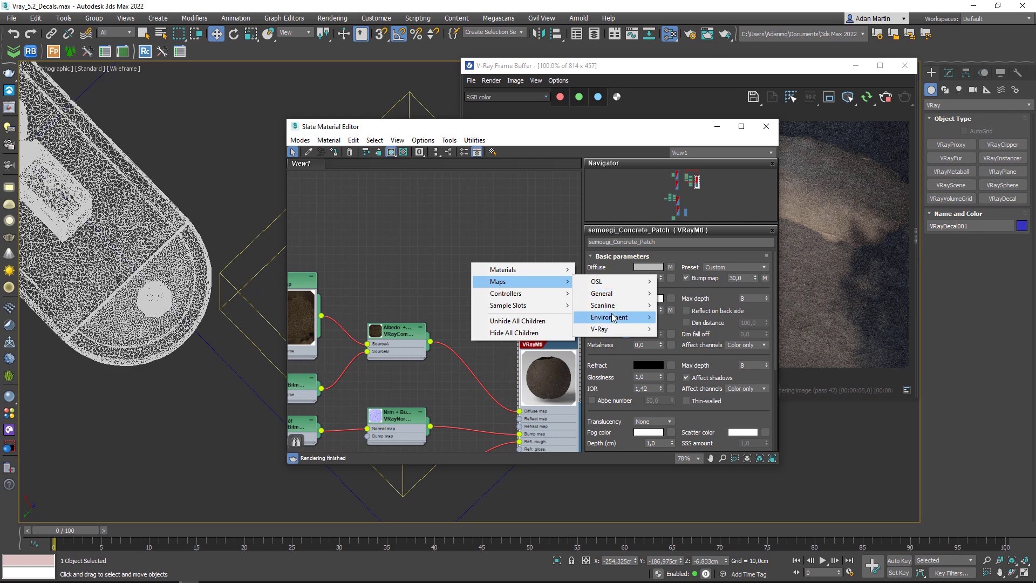
pyautogui.moveTo(601, 293)
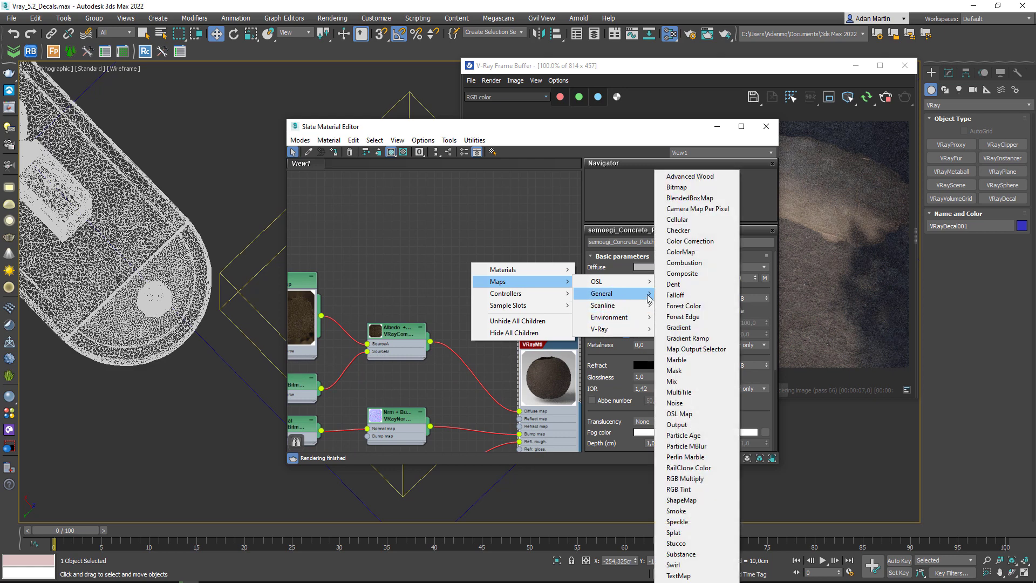
pyautogui.click(512, 300)
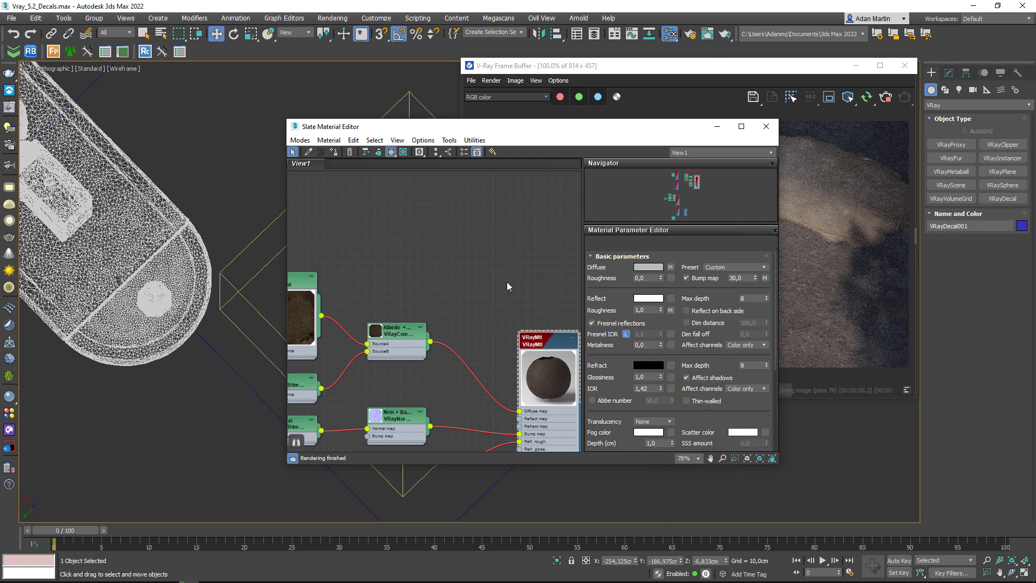
pyautogui.moveTo(389, 257); pyautogui.dragTo(434, 263, button='middle')
pyautogui.moveTo(537, 261)
pyautogui.mouseDown()
pyautogui.moveTo(482, 240)
pyautogui.moveTo(386, 334)
pyautogui.mouseUp()
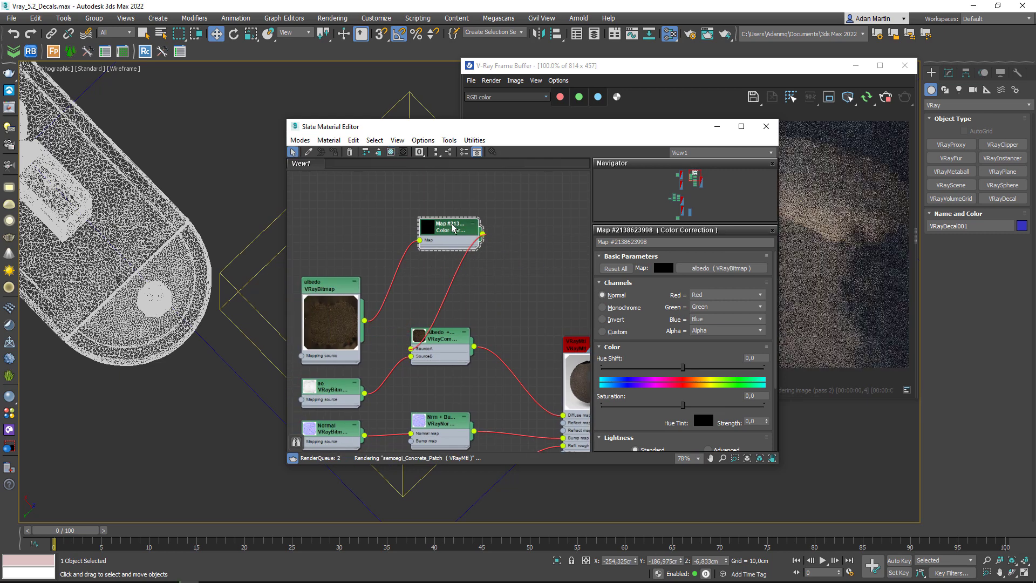
# - Set the colour correction to saturation -14,286, Advanced lightness, red gain 92,2, gamma 0,91
pyautogui.moveTo(701, 126); pyautogui.dragTo(434, 90)
pyautogui.moveTo(415, 369); pyautogui.dragTo(403, 369)
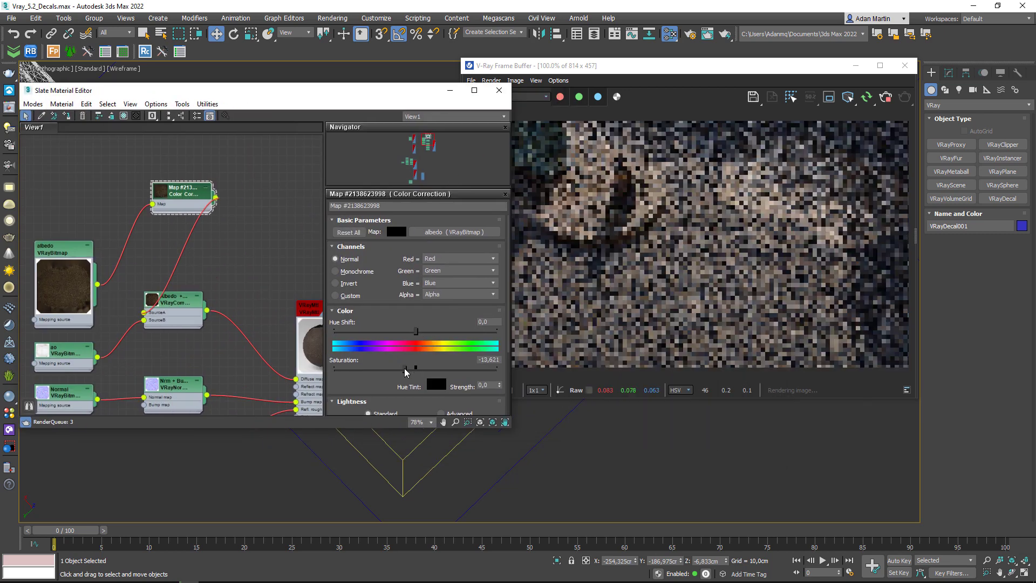
pyautogui.scroll(-3, 427, 345)
pyautogui.click(441, 317)
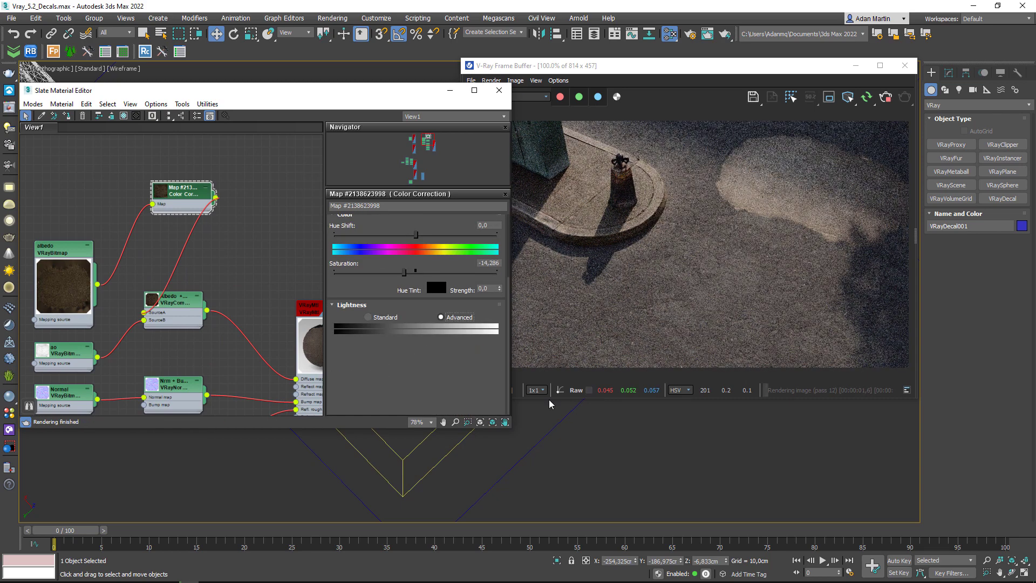
pyautogui.click(342, 389)
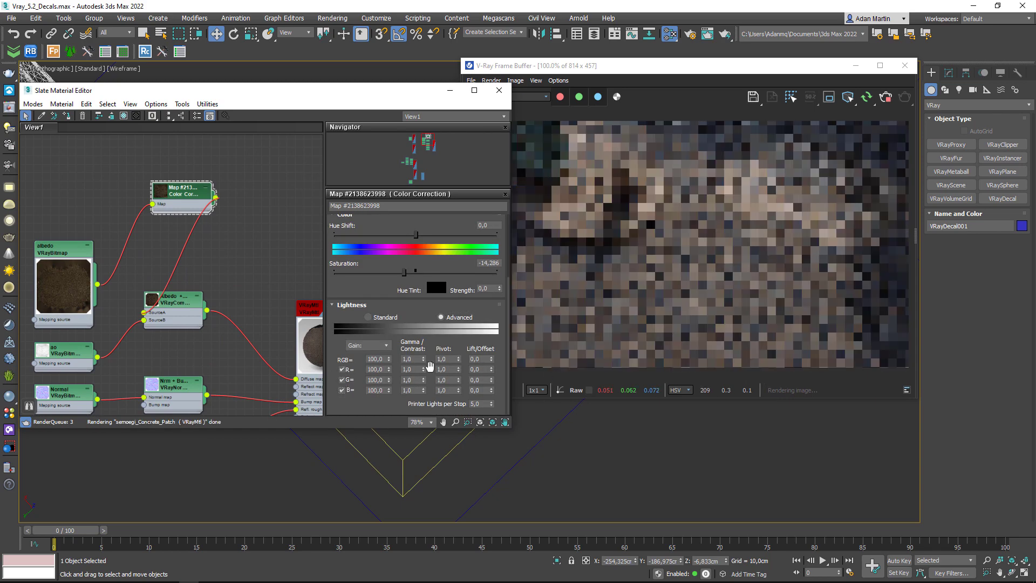
pyautogui.click(392, 368)
pyautogui.moveTo(392, 367); pyautogui.dragTo(389, 384)
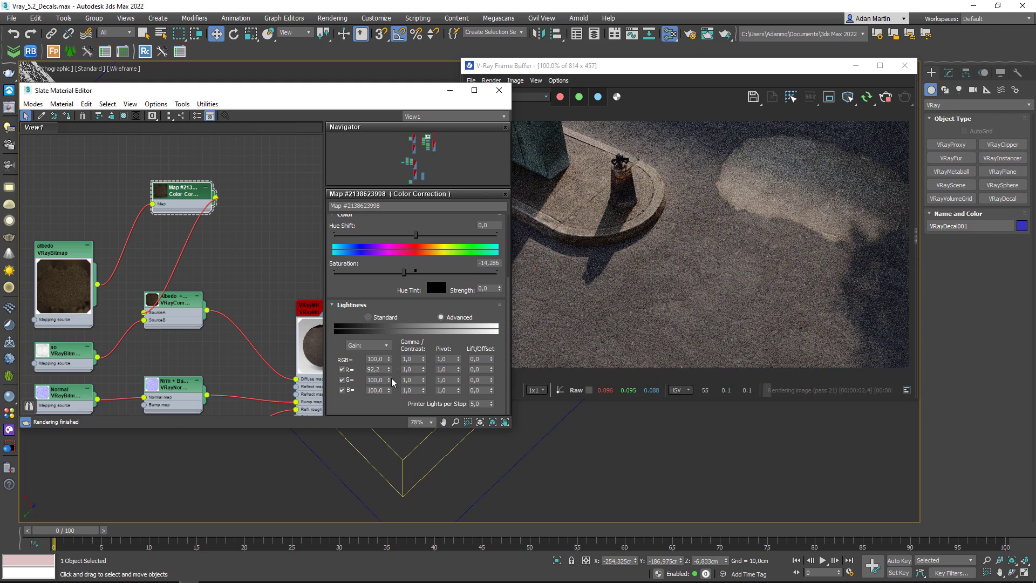
pyautogui.moveTo(423, 359)
pyautogui.mouseDown()
pyautogui.moveTo(423, 373)
pyautogui.moveTo(424, 363)
pyautogui.mouseUp()
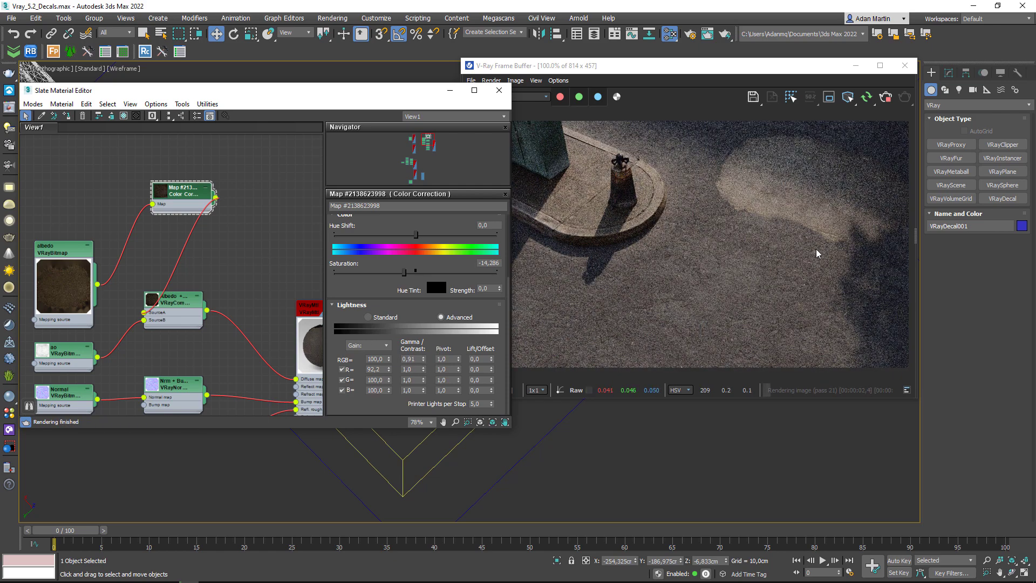
# - Download the Concrete Crack decal in Quixel Bridge, then clear the 3ds Max selection
pyautogui.click(499, 90)
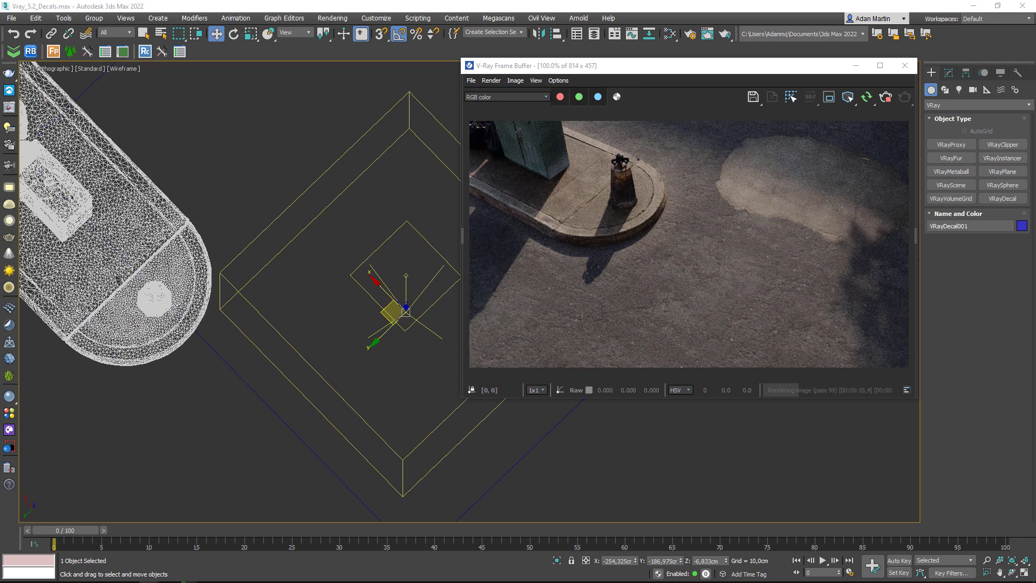
pyautogui.hotkey('alt', 'Tab')
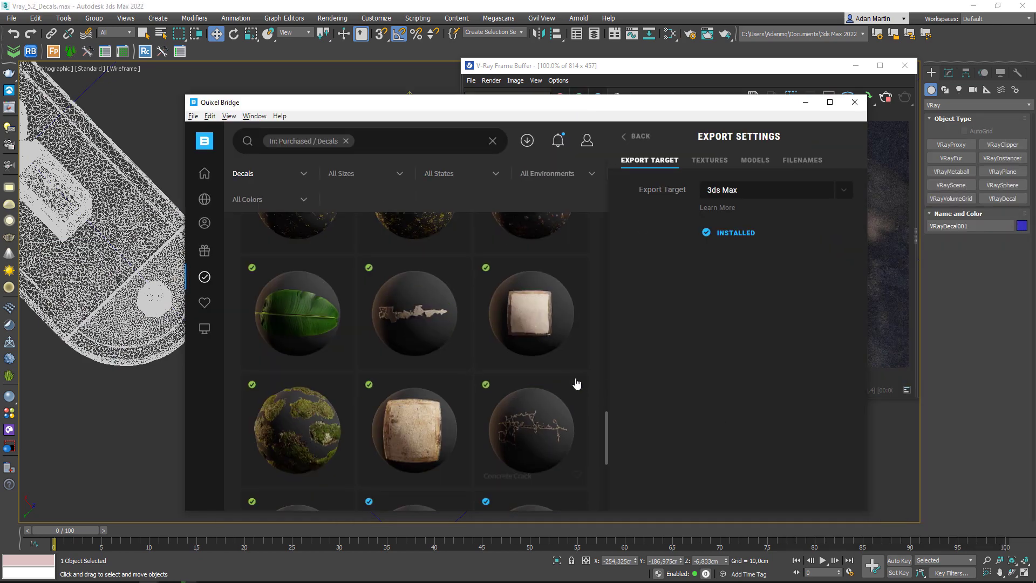
pyautogui.click(576, 384)
pyautogui.hotkey('alt', 'Tab')
pyautogui.hotkey('ctrl', 'd')
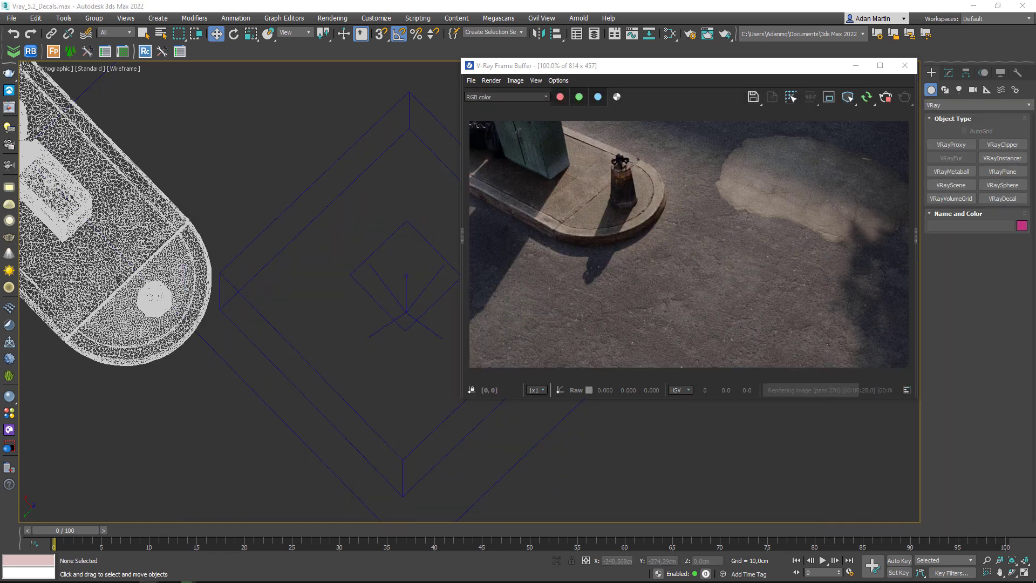
pyautogui.press('m')
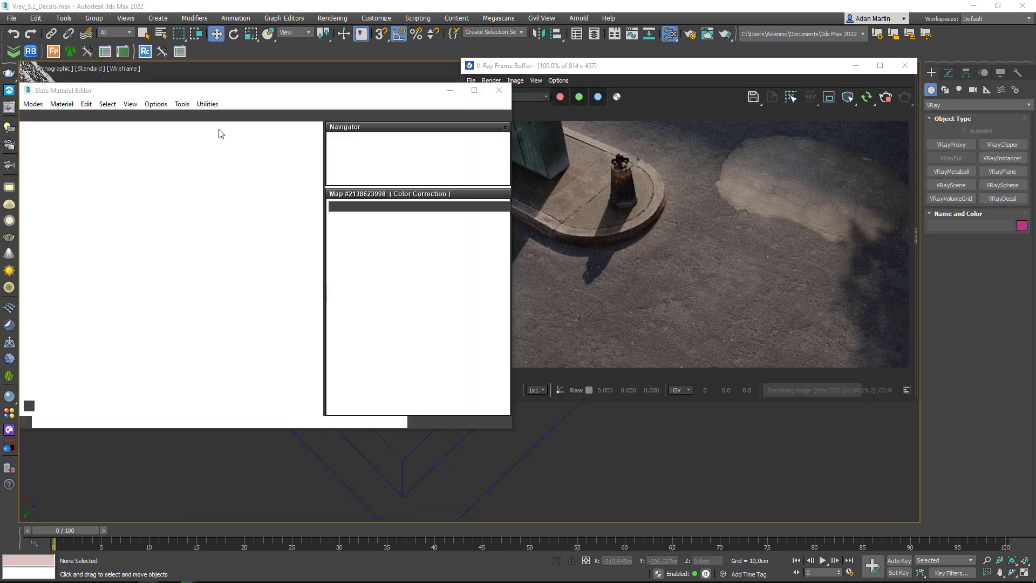
pyautogui.press('m')
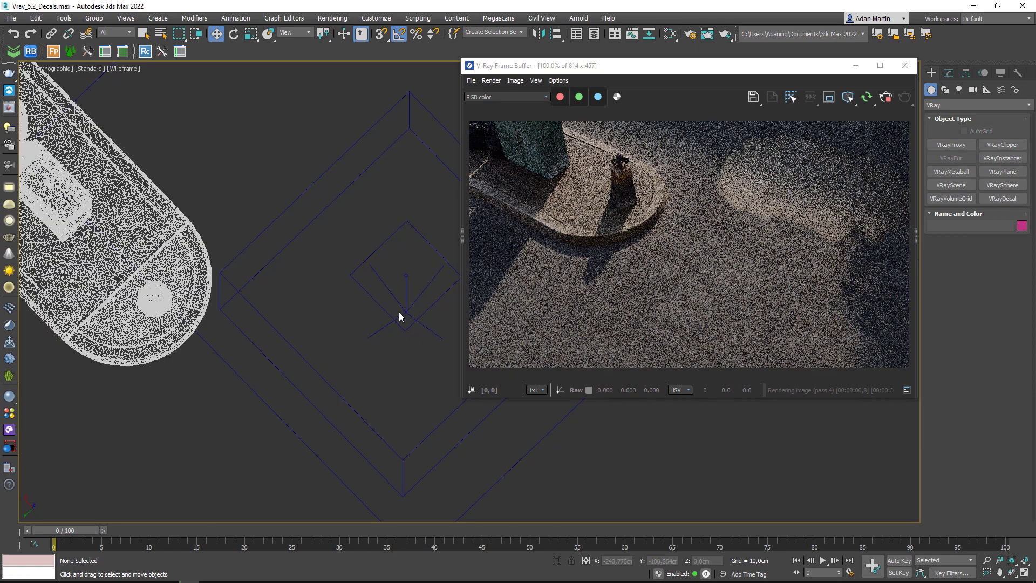
# - Clone VRayDecal001 to the lower left as VRayDecal002
pyautogui.click(403, 312)
pyautogui.scroll(-5, 268, 259)
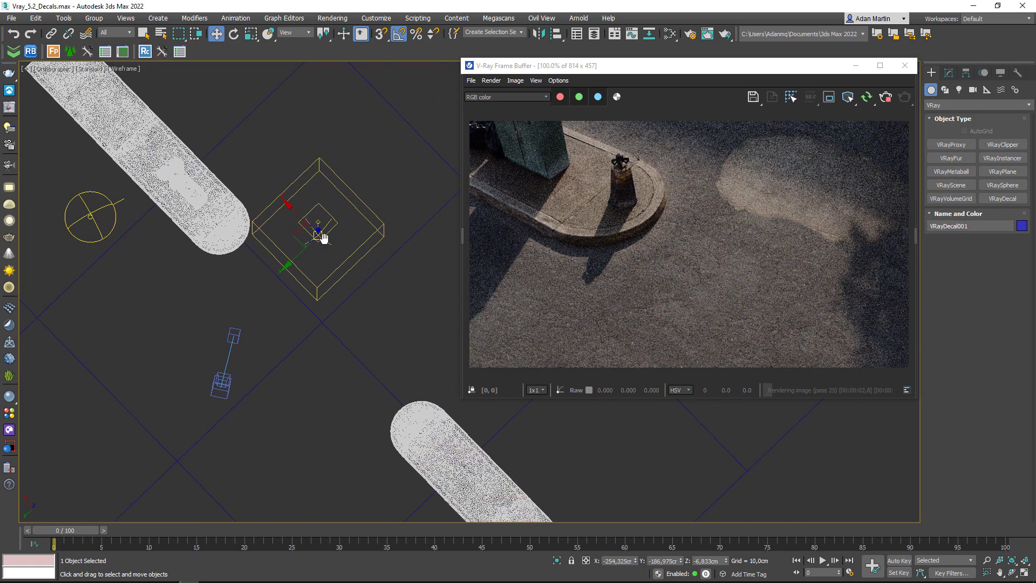
pyautogui.keyDown('shift'); pyautogui.moveTo(268, 259); pyautogui.dragTo(251, 362); pyautogui.keyUp('shift')
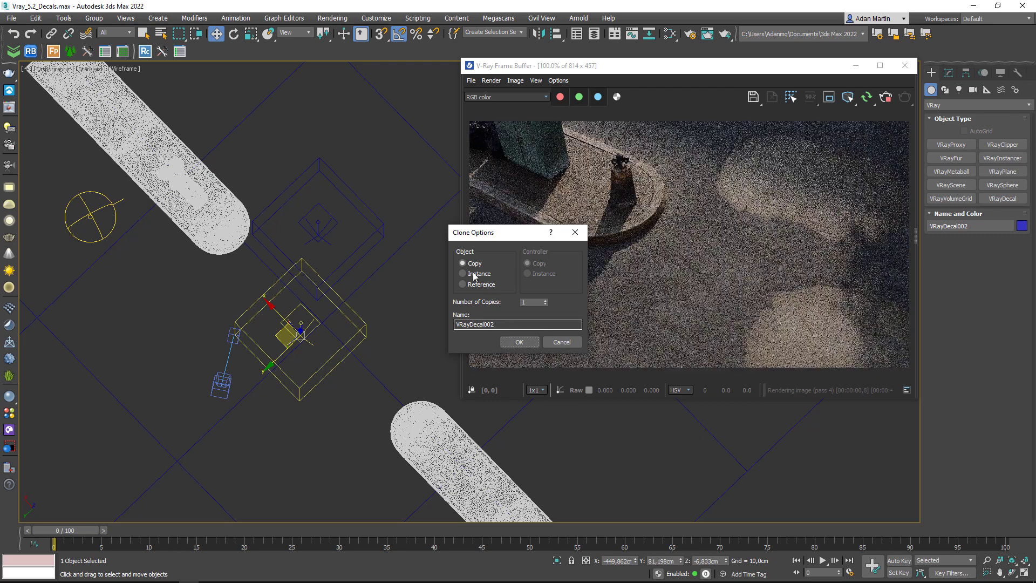
pyautogui.click(521, 345)
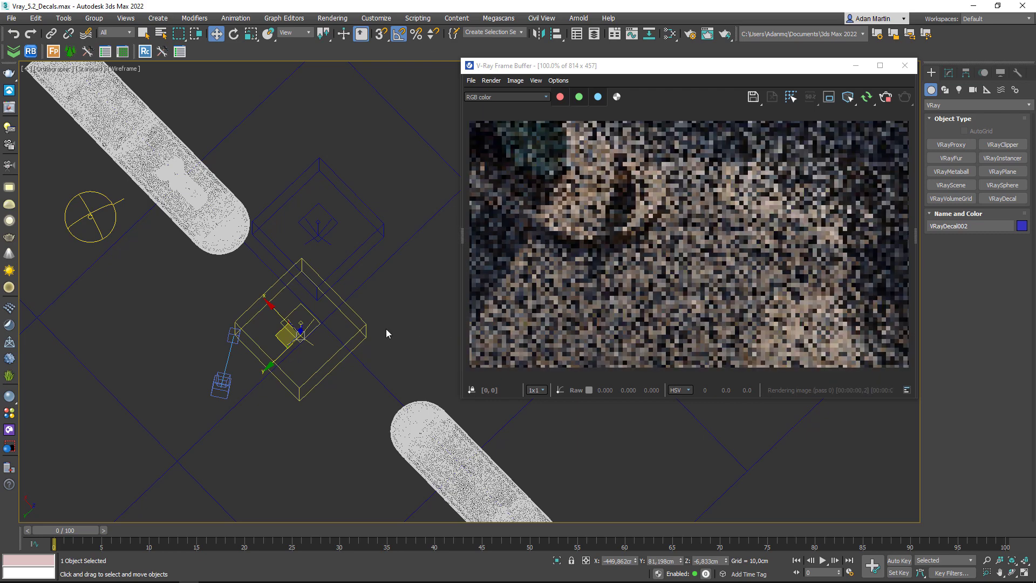
# - Assign the Concrete_Crack VRayMtl to VRayDecal002
pyautogui.press('m')
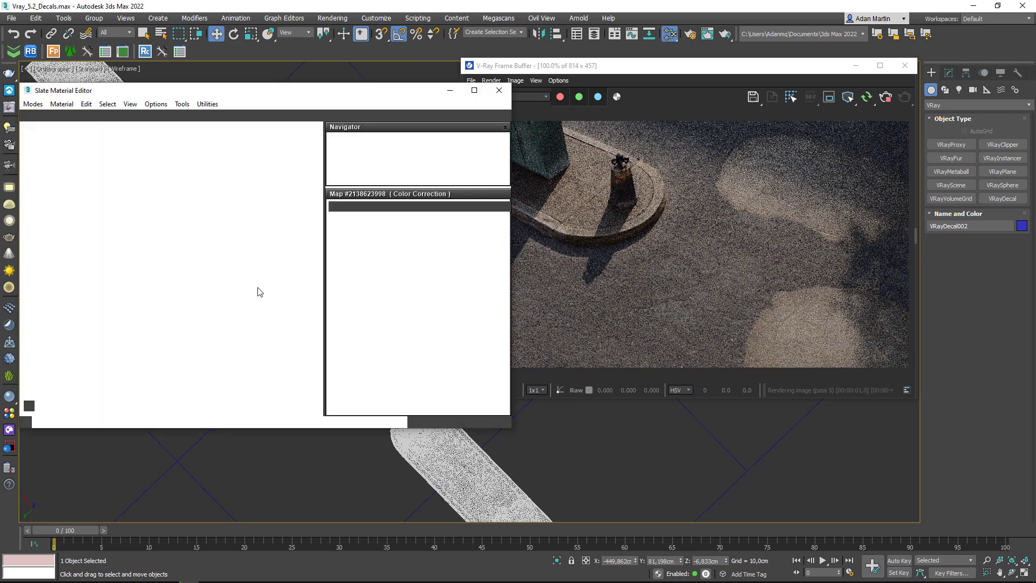
pyautogui.scroll(-4, 193, 295)
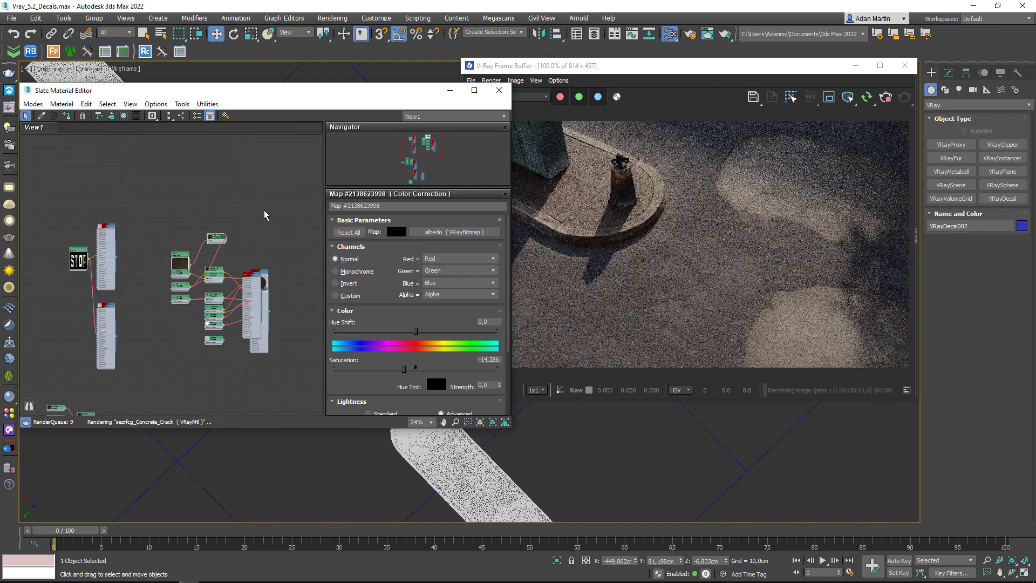
pyautogui.moveTo(278, 268); pyautogui.dragTo(246, 374, button='middle')
pyautogui.scroll(1, 246, 373)
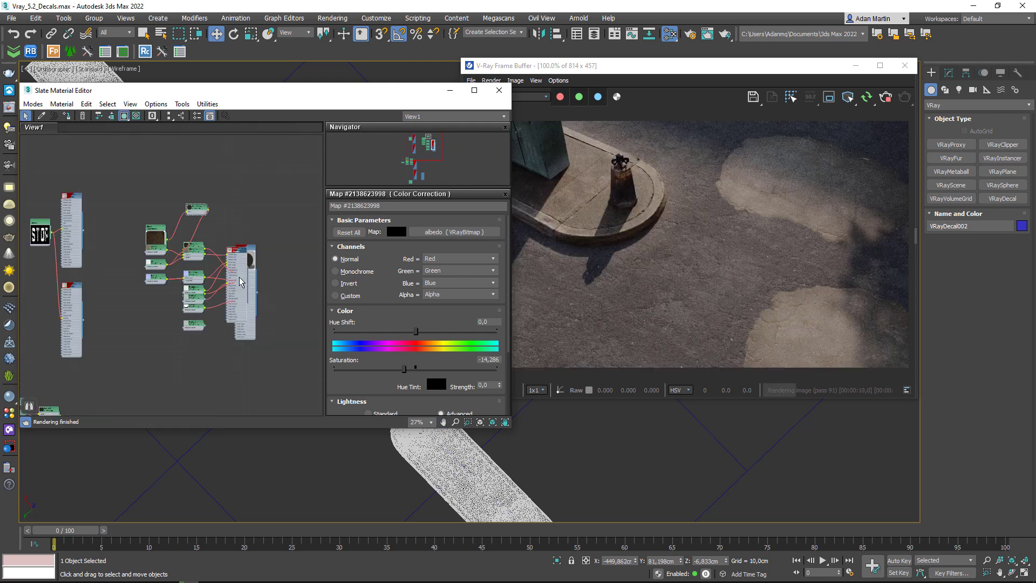
pyautogui.scroll(5, 246, 374)
pyautogui.doubleClick(241, 380)
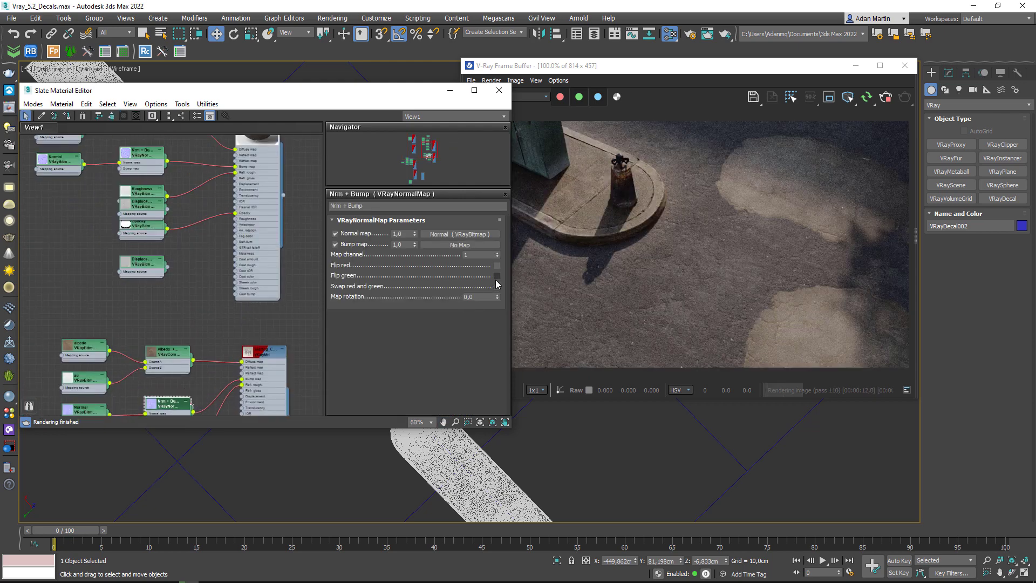
pyautogui.press('l')
pyautogui.doubleClick(243, 231)
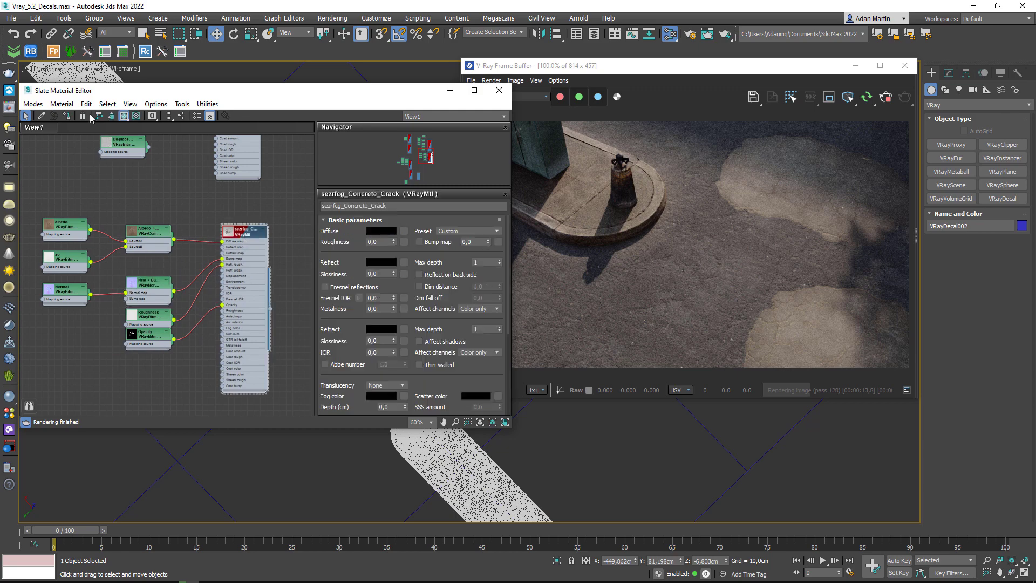
pyautogui.click(67, 118)
pyautogui.press('m')
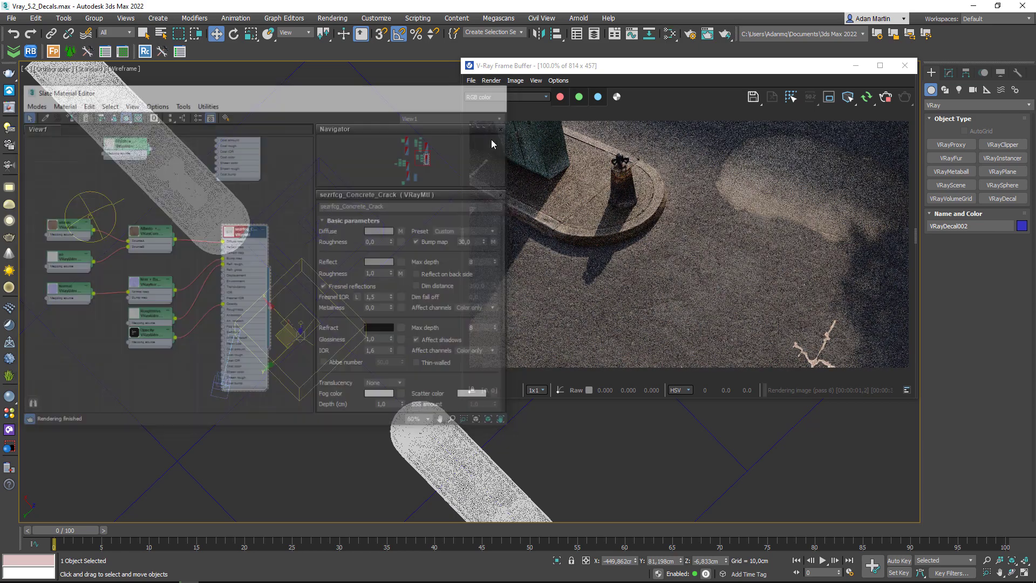
pyautogui.scroll(2, 310, 338)
# - Move the crack decal up and set its width to 600 cm
pyautogui.moveTo(295, 338); pyautogui.dragTo(295, 268)
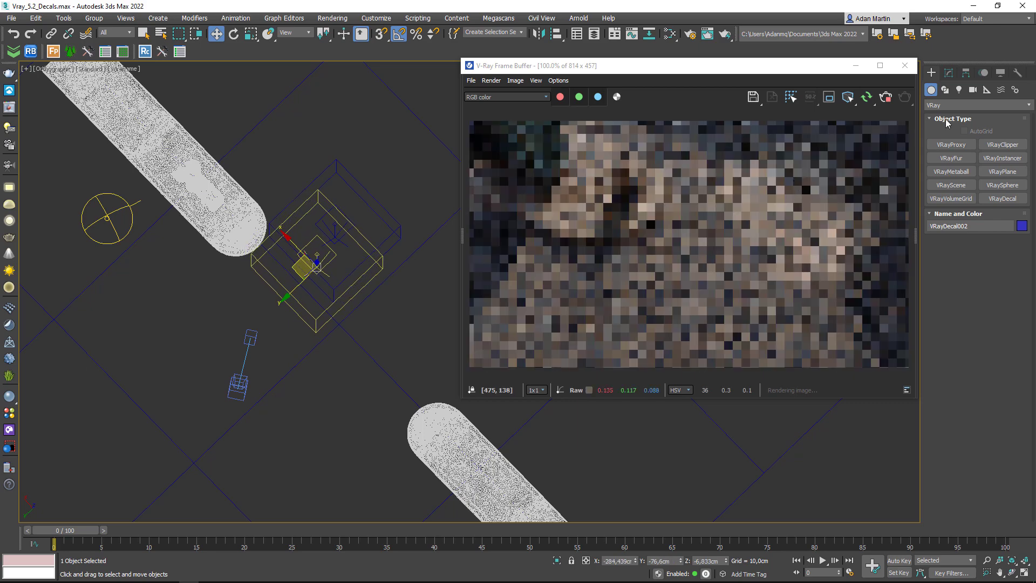
pyautogui.moveTo(327, 338); pyautogui.dragTo(341, 369, button='middle')
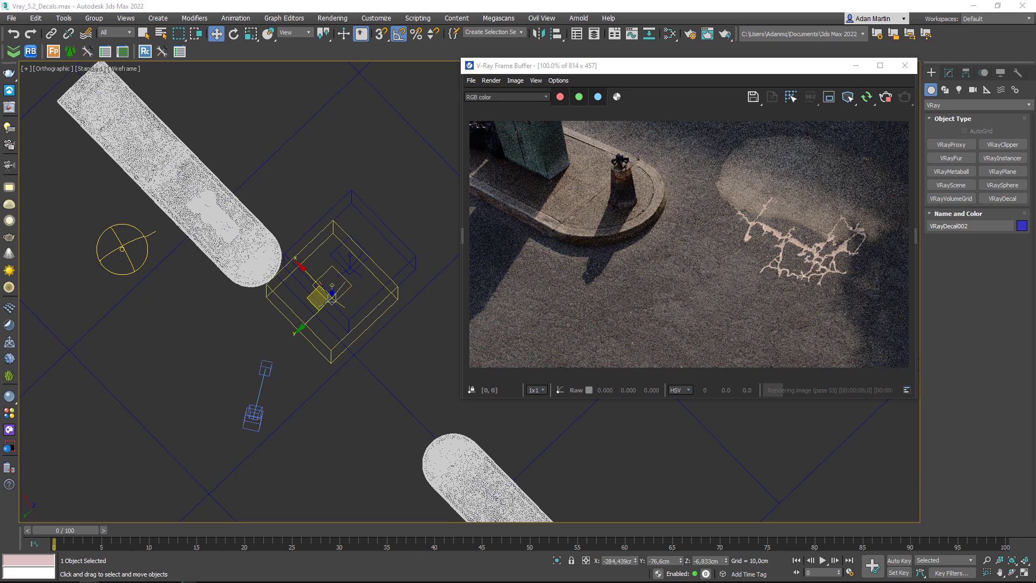
pyautogui.click(948, 72)
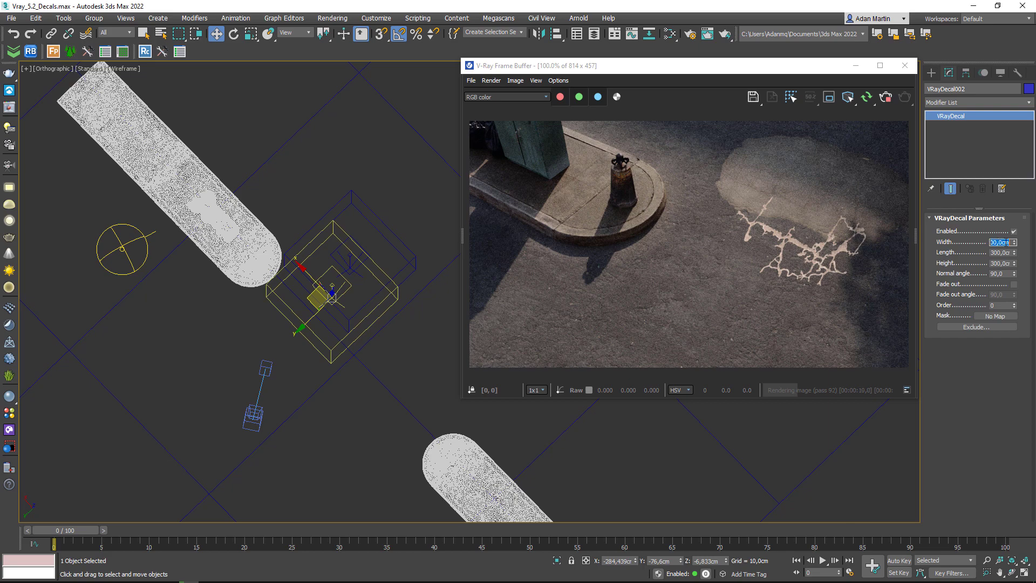
pyautogui.write('00')
pyautogui.press('Return')
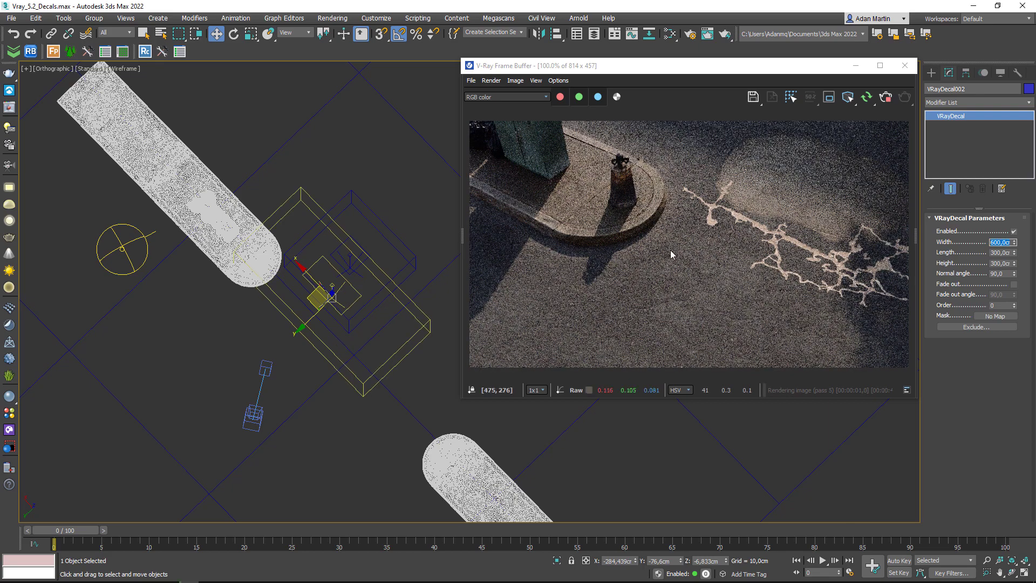
# - Shrink, rotate counter-clockwise and move the crack decal beside the curb
pyautogui.keyDown('alt'); pyautogui.moveTo(389, 266); pyautogui.dragTo(343, 363, button='middle'); pyautogui.keyUp('alt')
pyautogui.press('r')
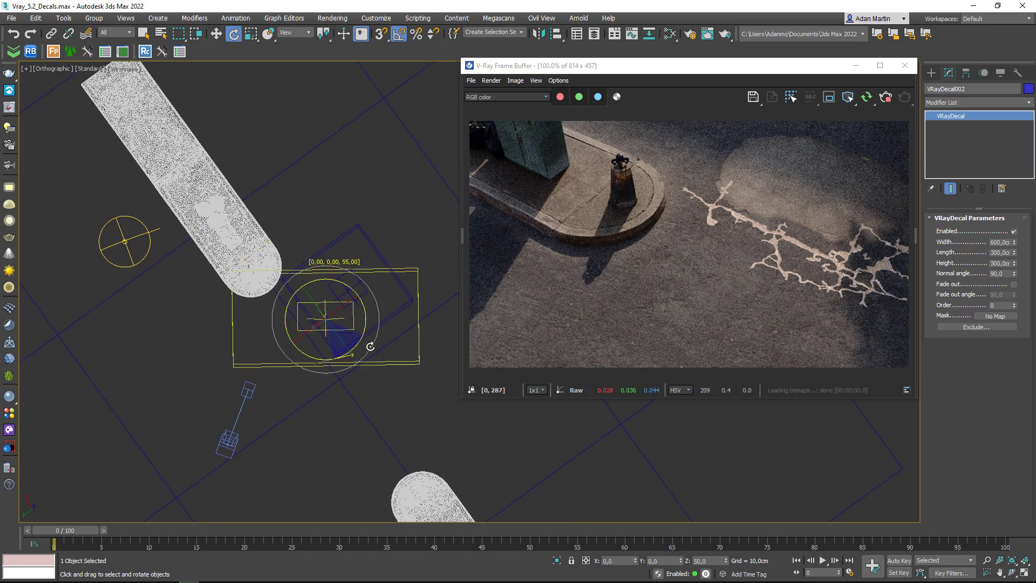
pyautogui.moveTo(314, 326); pyautogui.dragTo(320, 358)
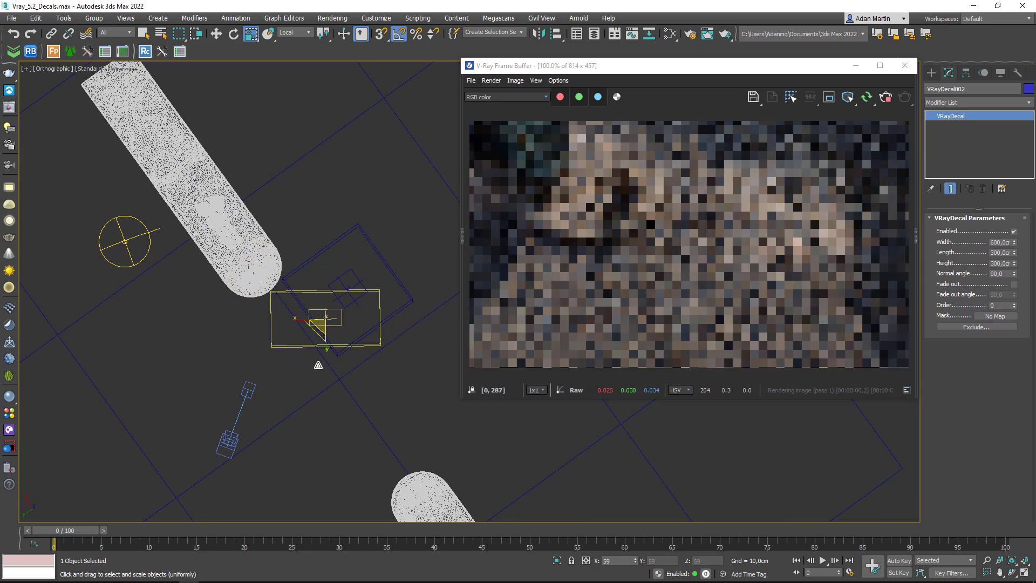
pyautogui.press('e')
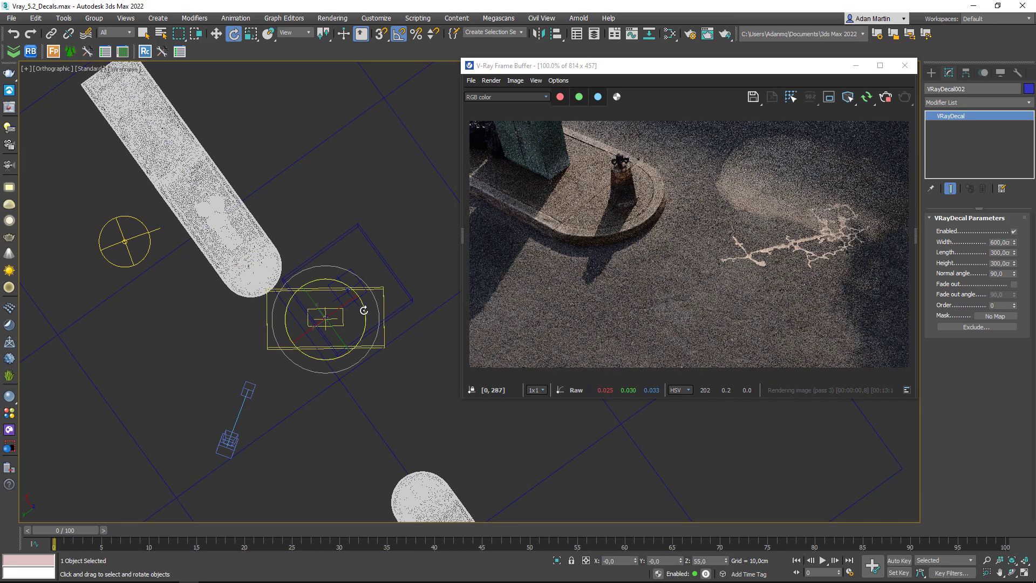
pyautogui.moveTo(378, 326); pyautogui.dragTo(378, 310)
pyautogui.press('w')
pyautogui.moveTo(311, 320)
pyautogui.mouseDown()
pyautogui.moveTo(296, 354)
pyautogui.moveTo(326, 407)
pyautogui.moveTo(282, 363)
pyautogui.moveTo(196, 347)
pyautogui.moveTo(213, 324)
pyautogui.moveTo(222, 329)
pyautogui.mouseUp()
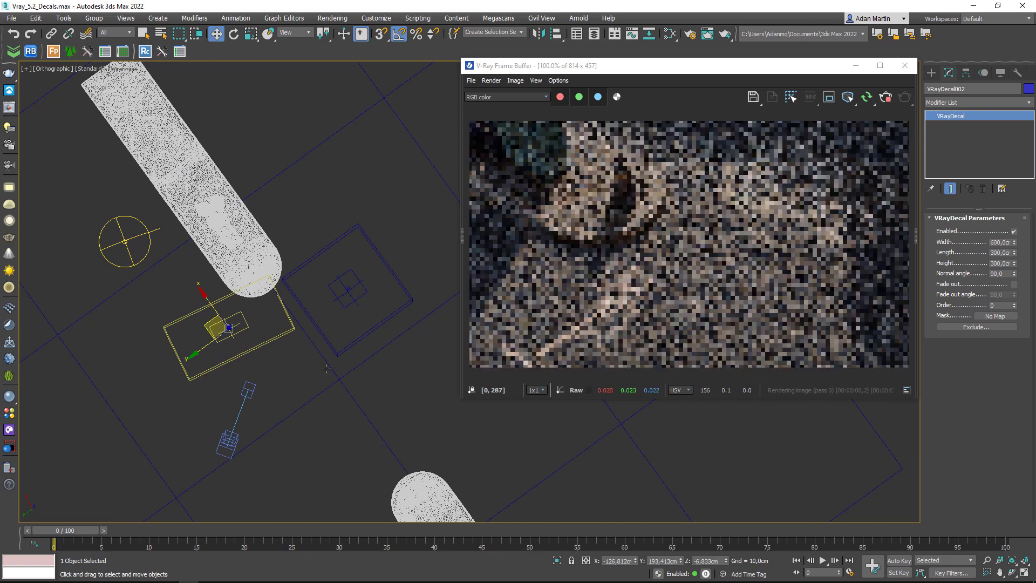
pyautogui.moveTo(222, 329)
pyautogui.keyDown('alt'); pyautogui.mouseDown(button='middle')
pyautogui.moveTo(240, 372)
pyautogui.moveTo(246, 305)
pyautogui.moveTo(308, 294)
pyautogui.moveTo(324, 331)
pyautogui.moveTo(363, 358)
pyautogui.mouseUp(button='middle'); pyautogui.keyUp('alt')
# - Insert a Color Correction after the crack albedo bitmap with Advanced lightness and gamma 0,76
pyautogui.press('m')
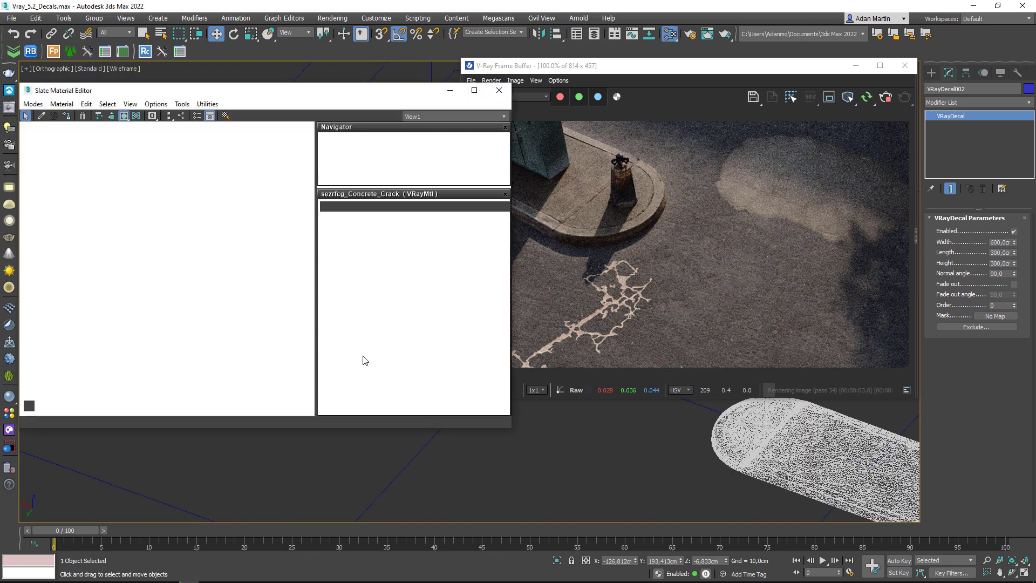
pyautogui.scroll(2, 222, 286)
pyautogui.scroll(2, 222, 286)
pyautogui.rightClick(128, 188)
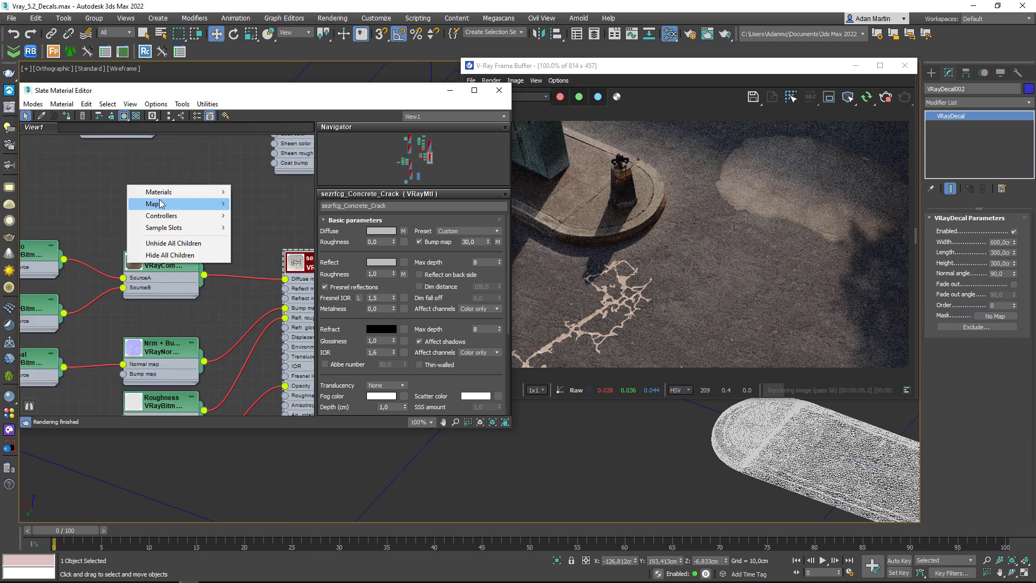
pyautogui.moveTo(267, 215)
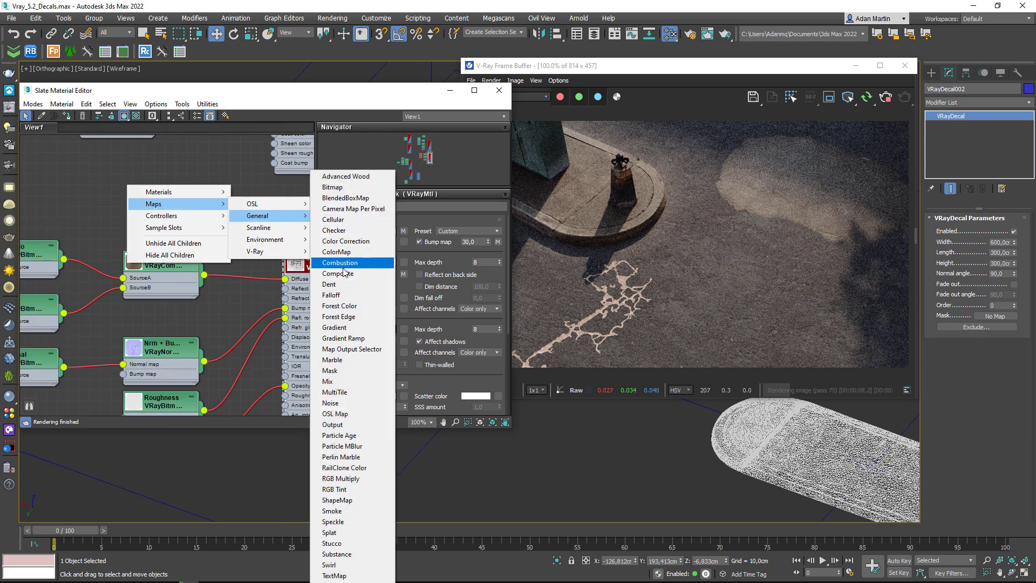
pyautogui.click(346, 241)
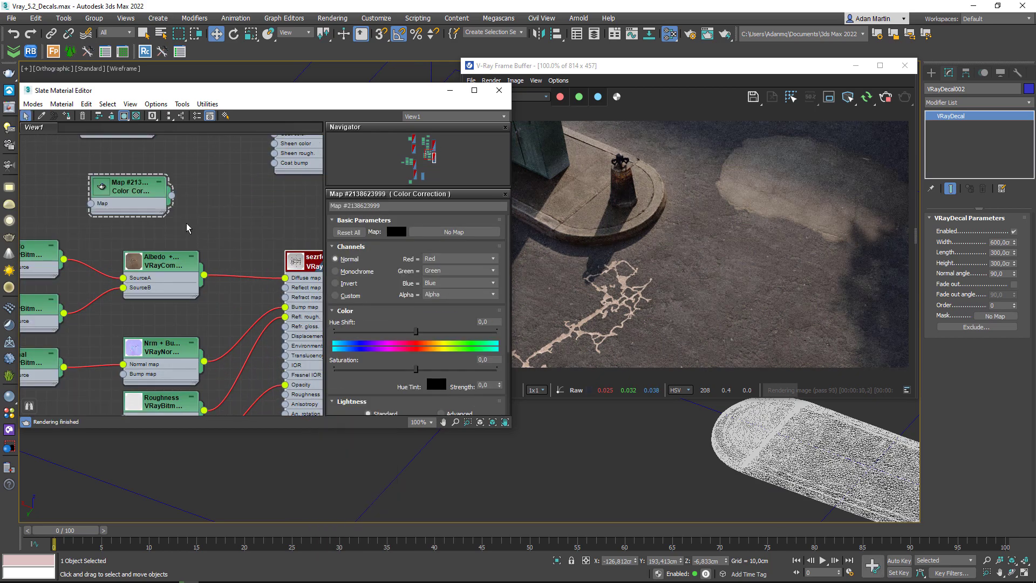
pyautogui.moveTo(172, 196); pyautogui.dragTo(94, 270)
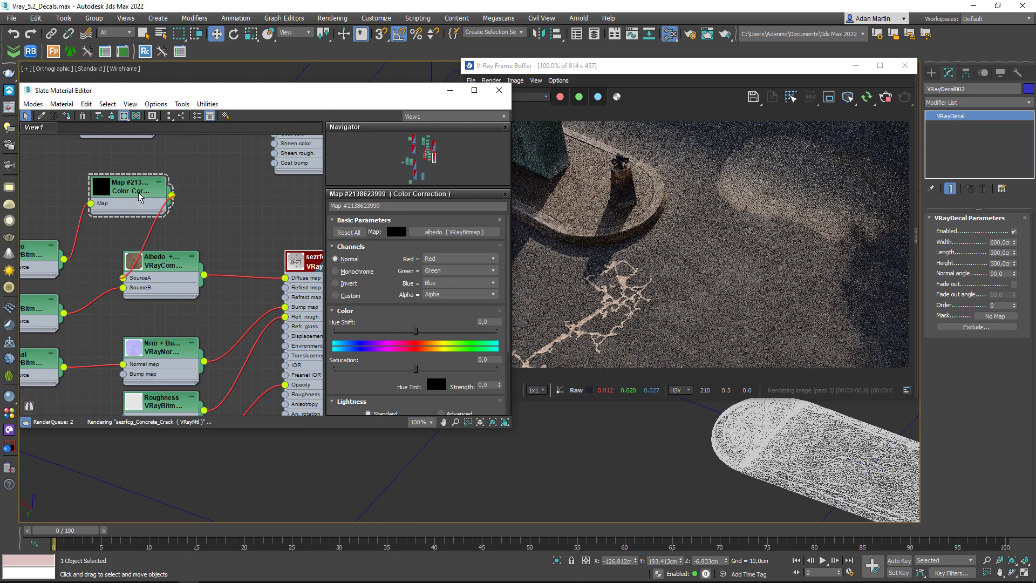
pyautogui.scroll(-3, 385, 351)
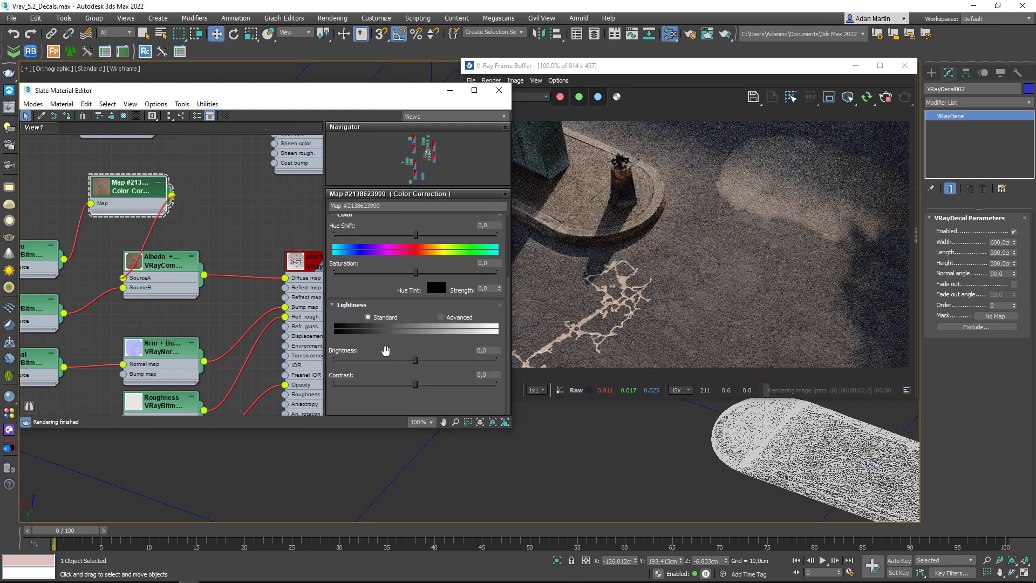
pyautogui.click(446, 318)
pyautogui.moveTo(422, 359)
pyautogui.mouseDown()
pyautogui.moveTo(426, 384)
pyautogui.moveTo(428, 370)
pyautogui.mouseUp()
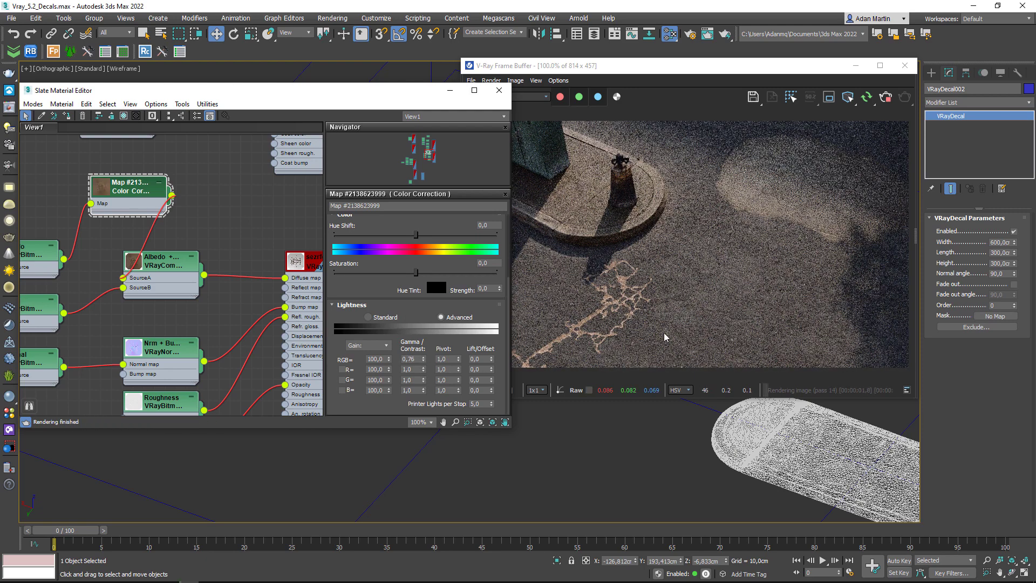
pyautogui.click(716, 311)
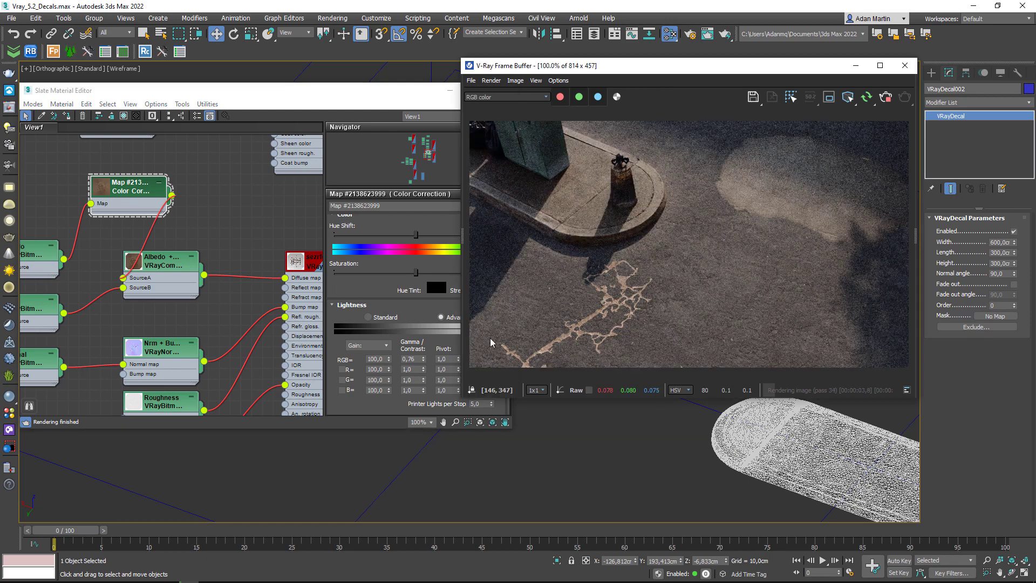
pyautogui.click(426, 91)
# - Clone VRayDecal001 to a new spot as a third decal
pyautogui.click(500, 90)
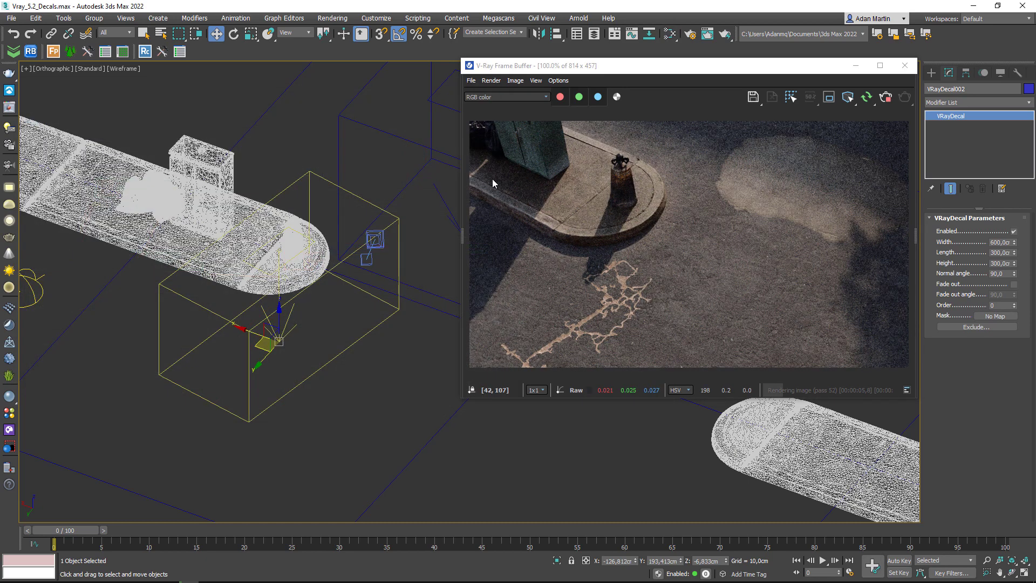
pyautogui.click(326, 411)
pyautogui.keyDown('alt'); pyautogui.moveTo(326, 411); pyautogui.dragTo(324, 351, button='middle'); pyautogui.keyUp('alt')
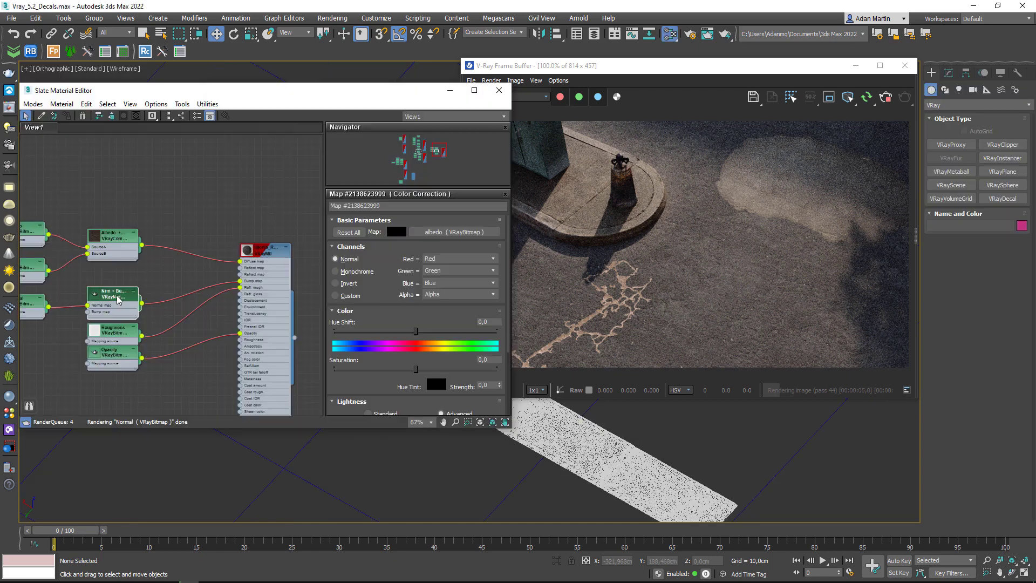
pyautogui.doubleClick(112, 294)
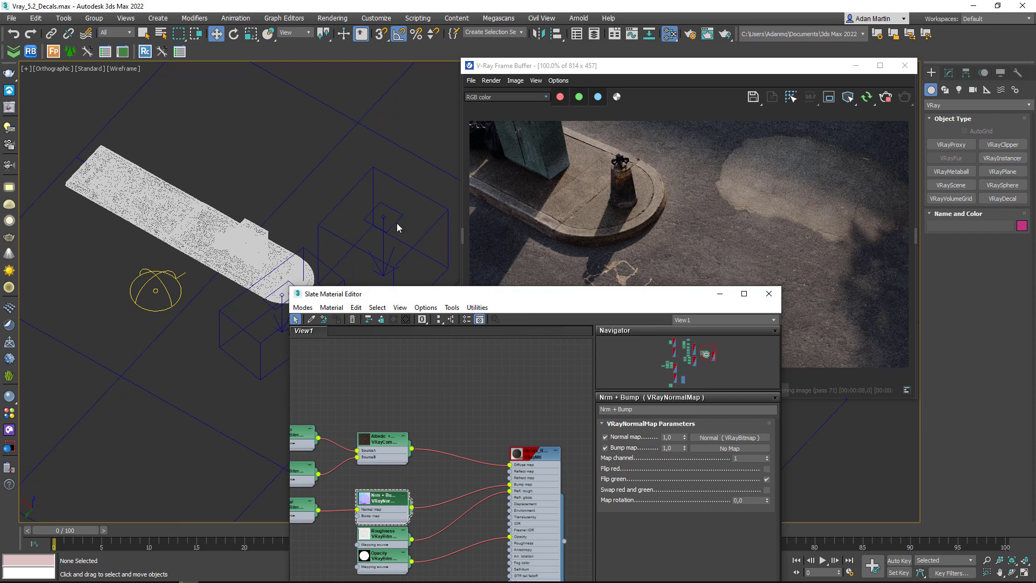
pyautogui.click(398, 226)
pyautogui.keyDown('alt'); pyautogui.moveTo(398, 226); pyautogui.dragTo(317, 211, button='middle'); pyautogui.keyUp('alt')
pyautogui.keyDown('shift'); pyautogui.moveTo(318, 211); pyautogui.dragTo(286, 316); pyautogui.keyUp('shift')
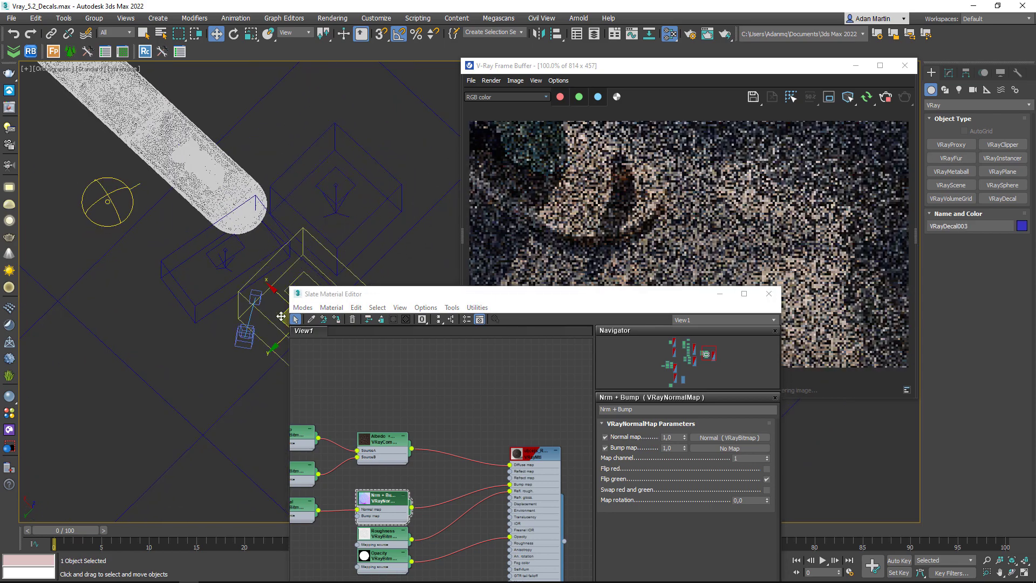
pyautogui.click(520, 340)
# - Assign the Round_Manhole_Cover material to the copy and move it onto the road
pyautogui.doubleClick(534, 459)
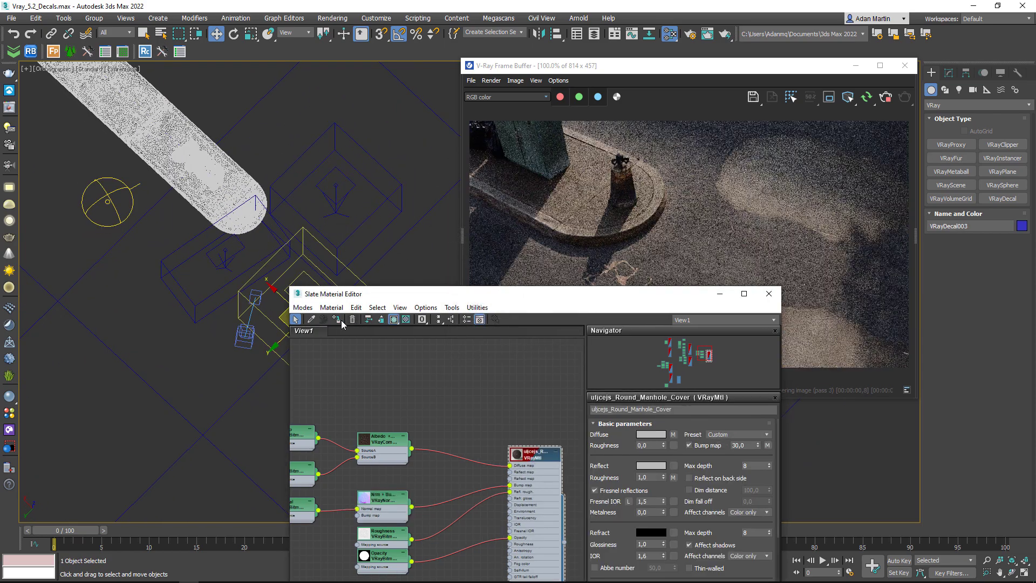
pyautogui.click(768, 293)
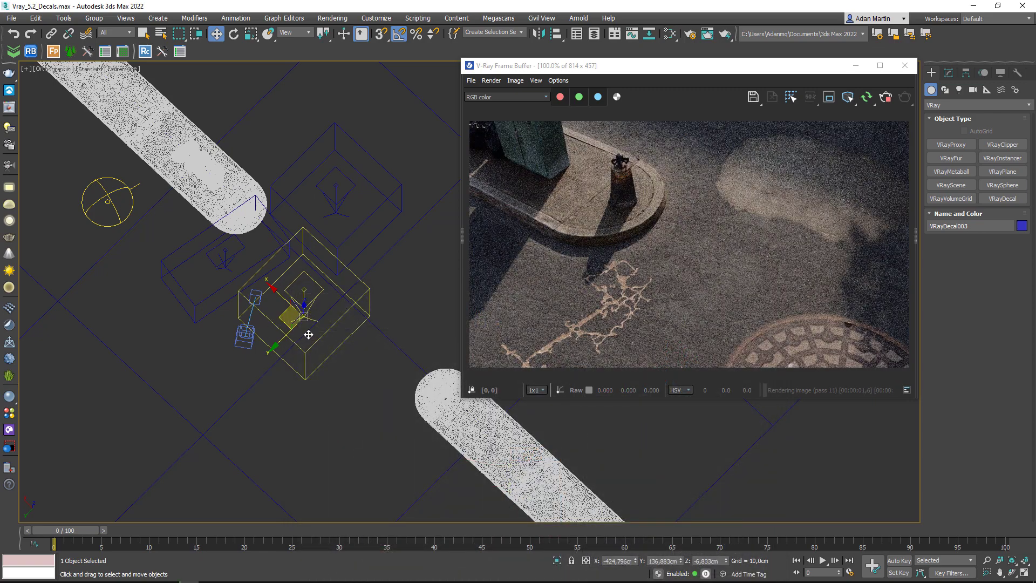
pyautogui.keyDown('alt'); pyautogui.moveTo(323, 356); pyautogui.dragTo(311, 378, button='middle'); pyautogui.keyUp('alt')
pyautogui.press('r')
pyautogui.press('w')
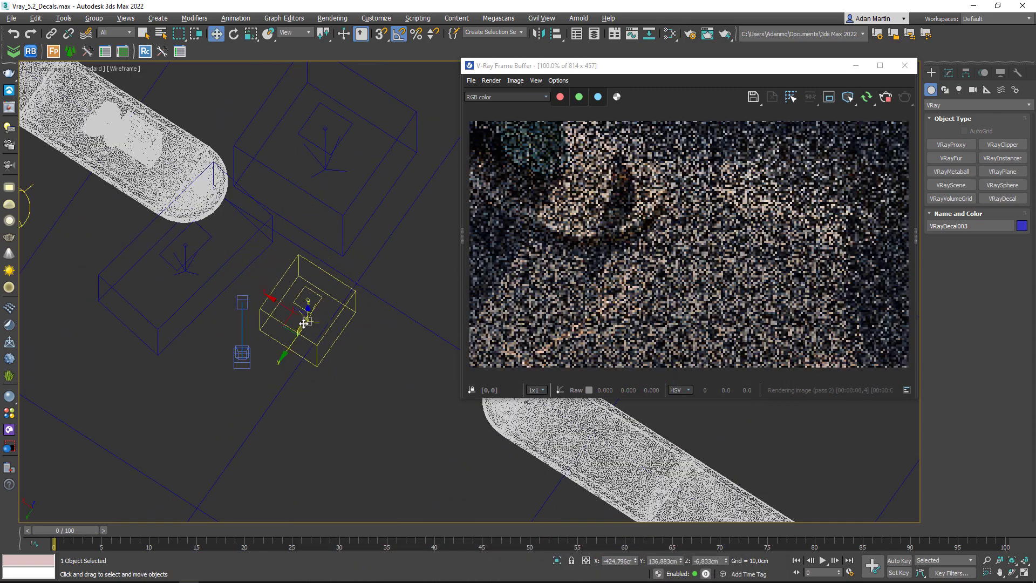
pyautogui.moveTo(302, 324)
pyautogui.mouseDown()
pyautogui.moveTo(247, 243)
pyautogui.moveTo(276, 222)
pyautogui.mouseUp()
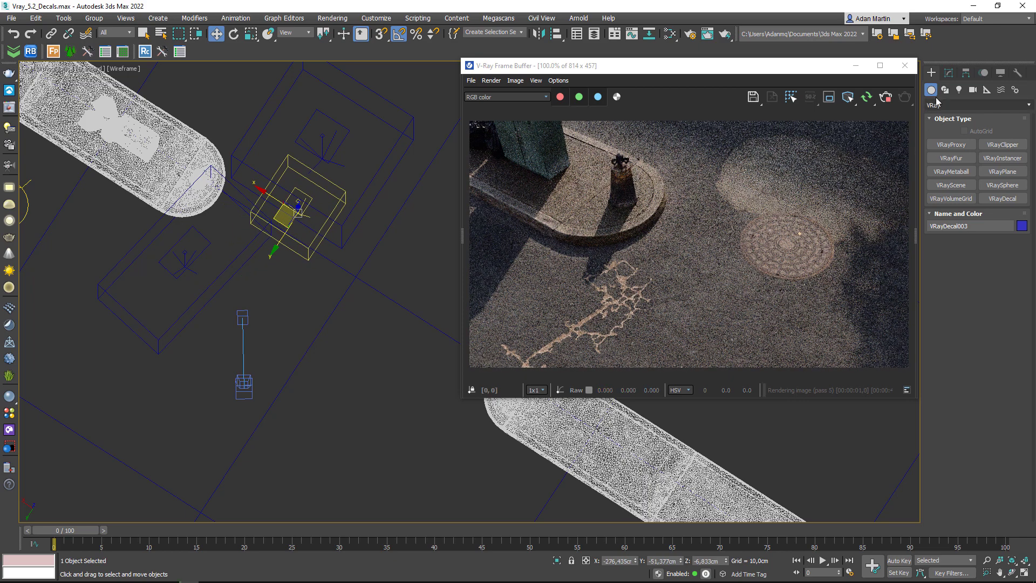
# - Set the manhole decal's Order to 9 and move it closer to the crack
pyautogui.moveTo(830, 66); pyautogui.dragTo(801, 68)
pyautogui.click(948, 73)
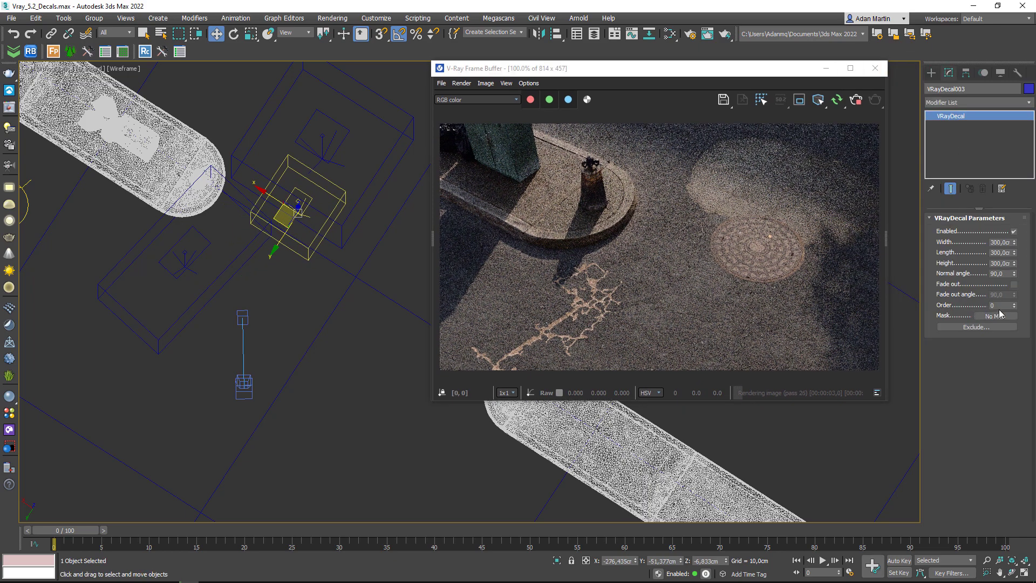
pyautogui.moveTo(1013, 303); pyautogui.dragTo(1014, 286)
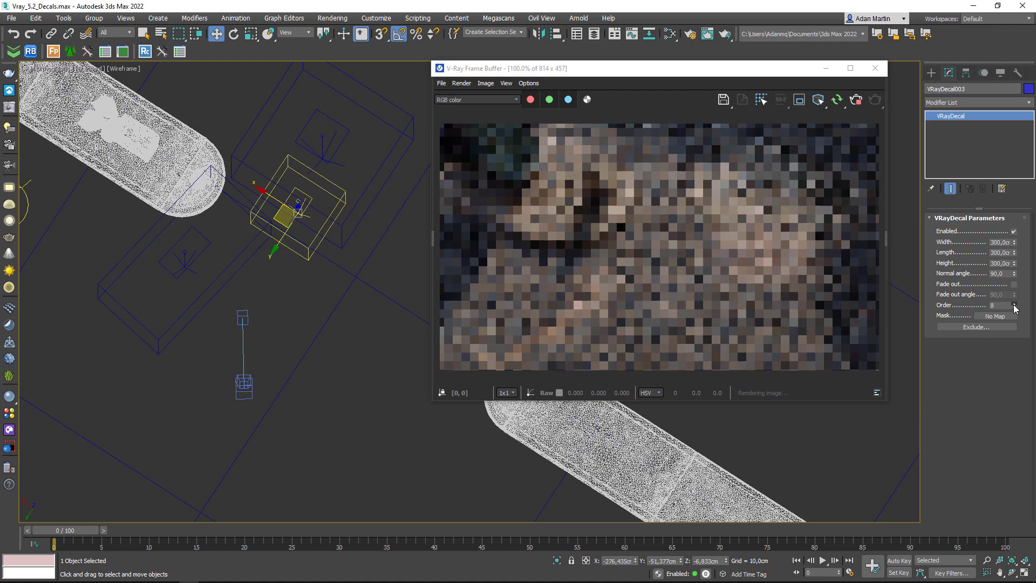
pyautogui.scroll(3, 317, 259)
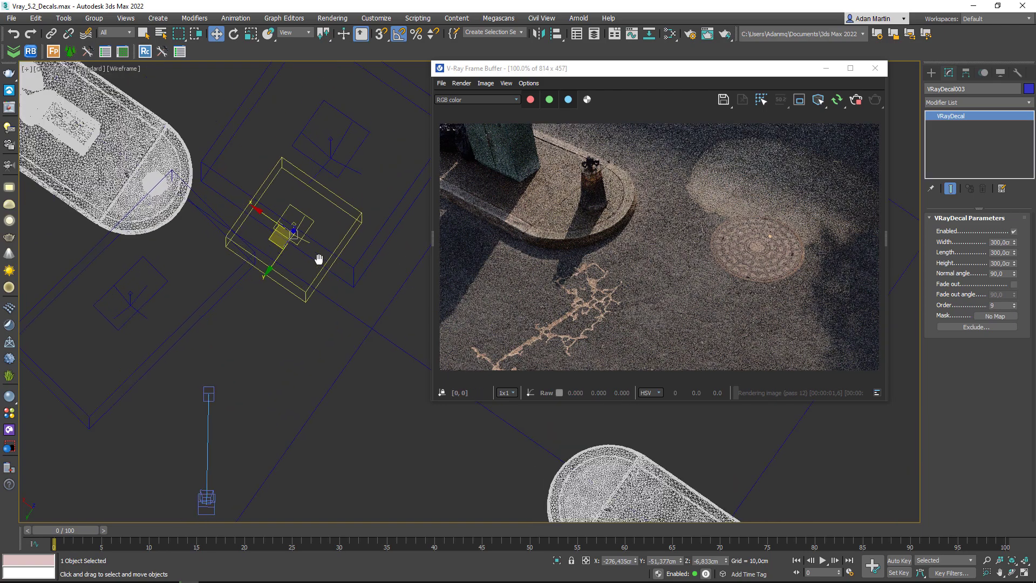
pyautogui.scroll(2, 273, 274)
pyautogui.moveTo(273, 274)
pyautogui.mouseDown()
pyautogui.moveTo(109, 343)
pyautogui.moveTo(162, 303)
pyautogui.mouseUp()
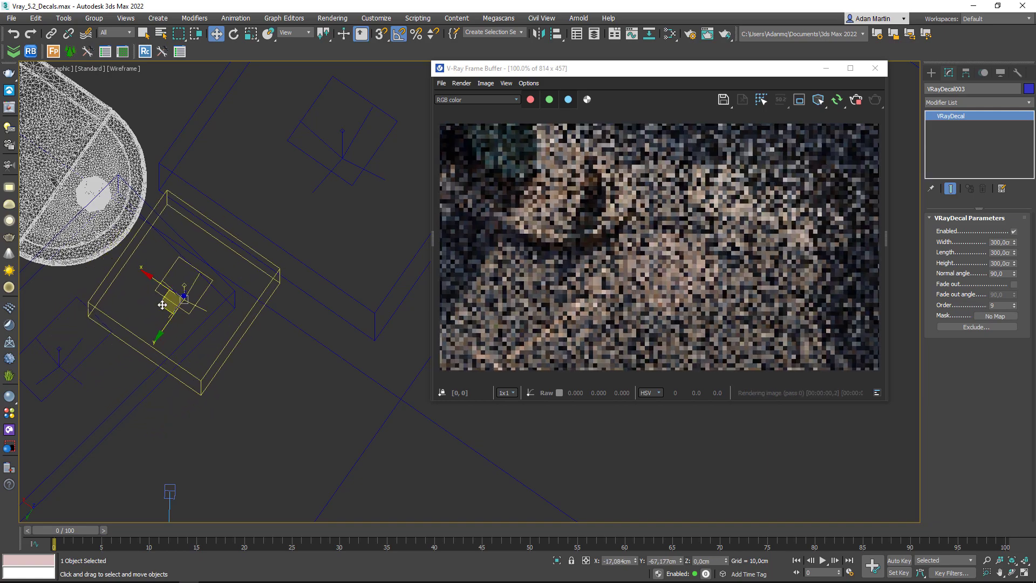
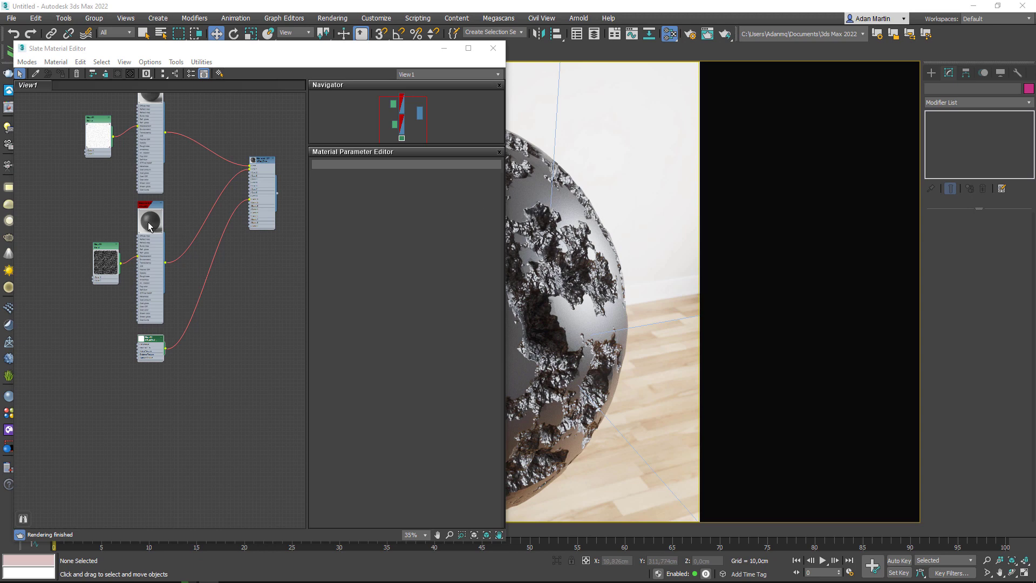
# - Inspect the Noise map's parameters and pan toward the VRayBlend node
pyautogui.scroll(3, 150, 227)
pyautogui.scroll(1, 108, 173)
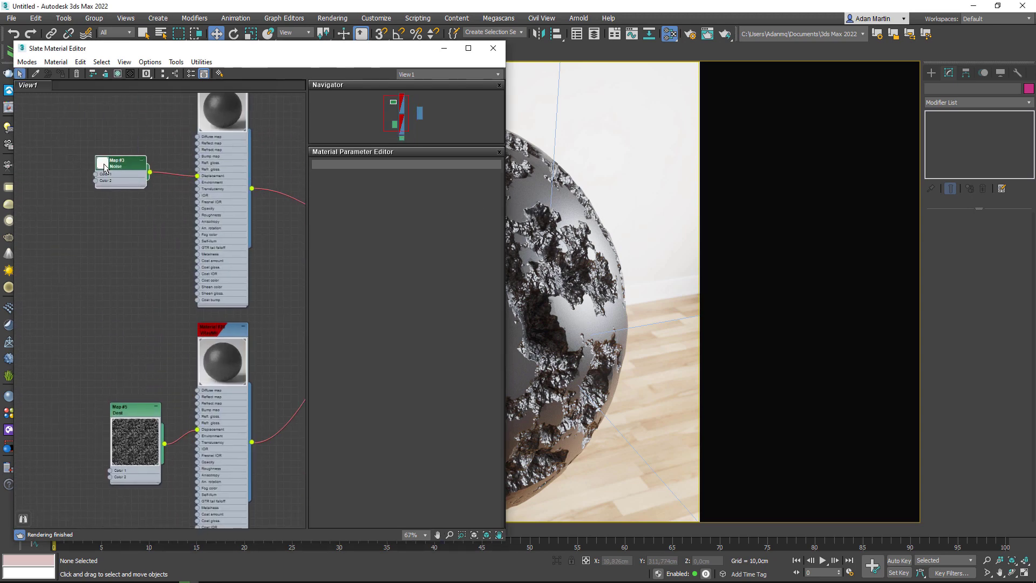
pyautogui.doubleClick(104, 168)
pyautogui.scroll(-1, 162, 216)
pyautogui.moveTo(315, 269)
pyautogui.mouseDown(button='middle')
pyautogui.moveTo(268, 232)
pyautogui.moveTo(272, 274)
pyautogui.mouseUp(button='middle')
pyautogui.scroll(-1, 272, 274)
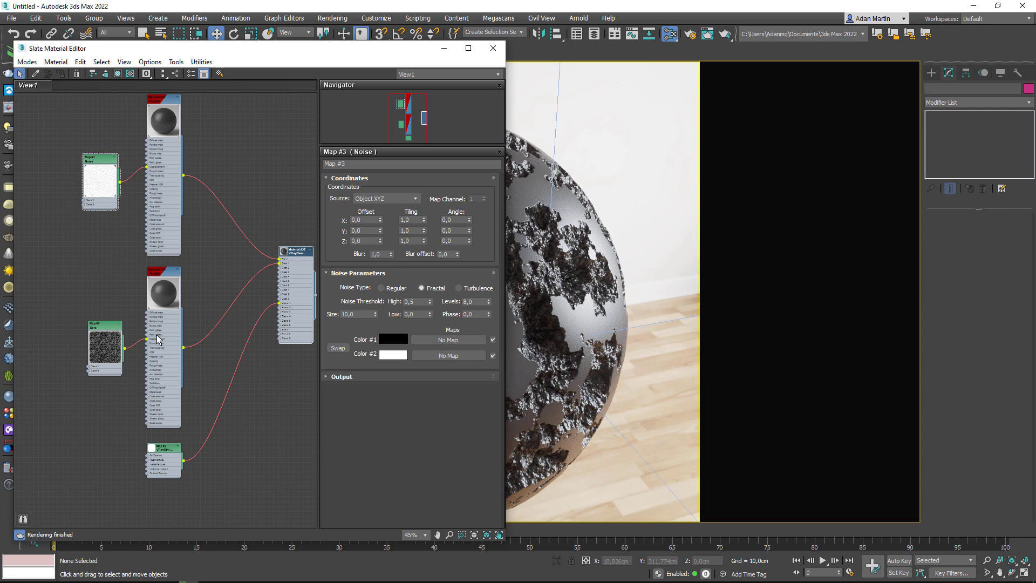
# - Review the parameters of Material #25 and Material #26 with its Dent map
pyautogui.scroll(3, 146, 322)
pyautogui.scroll(3, 178, 135)
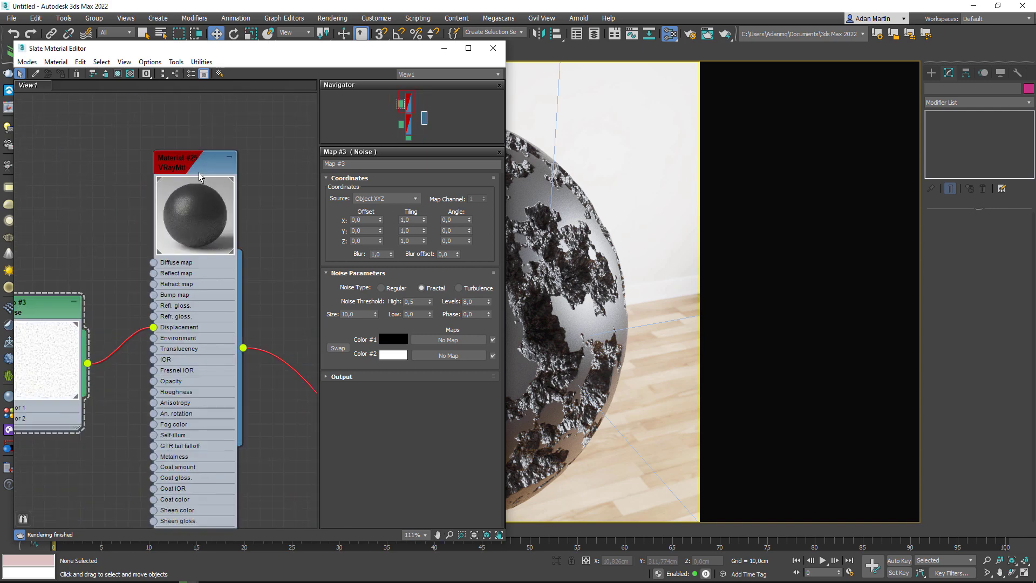
pyautogui.doubleClick(212, 161)
pyautogui.moveTo(46, 308); pyautogui.dragTo(143, 247, button='middle')
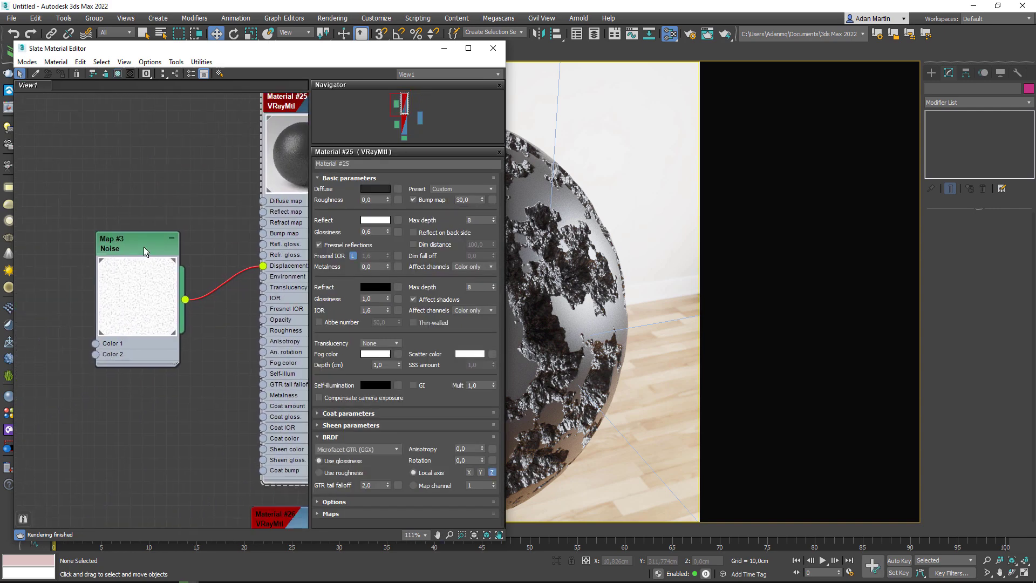
pyautogui.moveTo(144, 247); pyautogui.dragTo(135, 235)
pyautogui.scroll(-5, 532, 262)
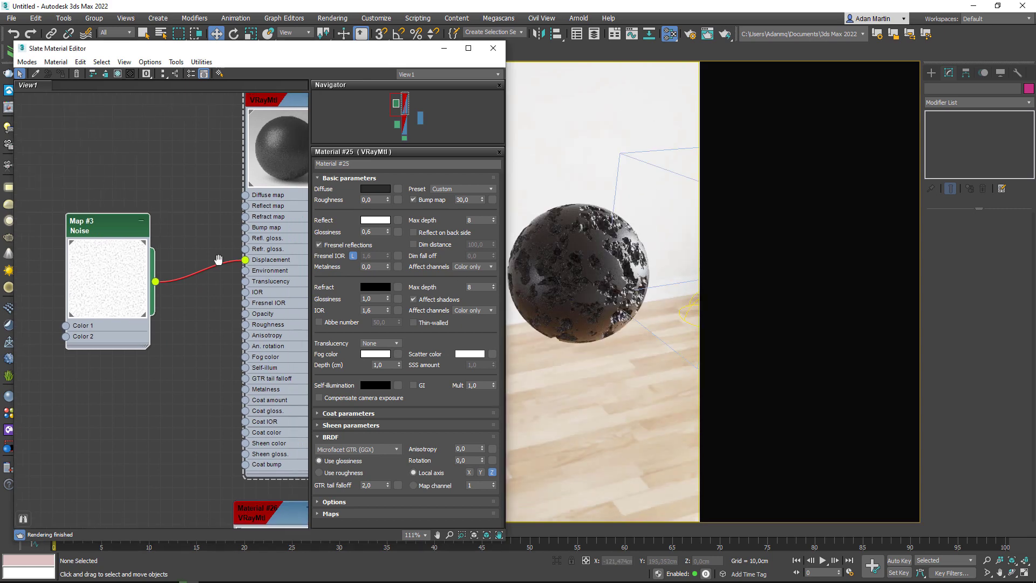
pyautogui.moveTo(248, 327); pyautogui.dragTo(189, 240, button='middle')
pyautogui.doubleClick(199, 228)
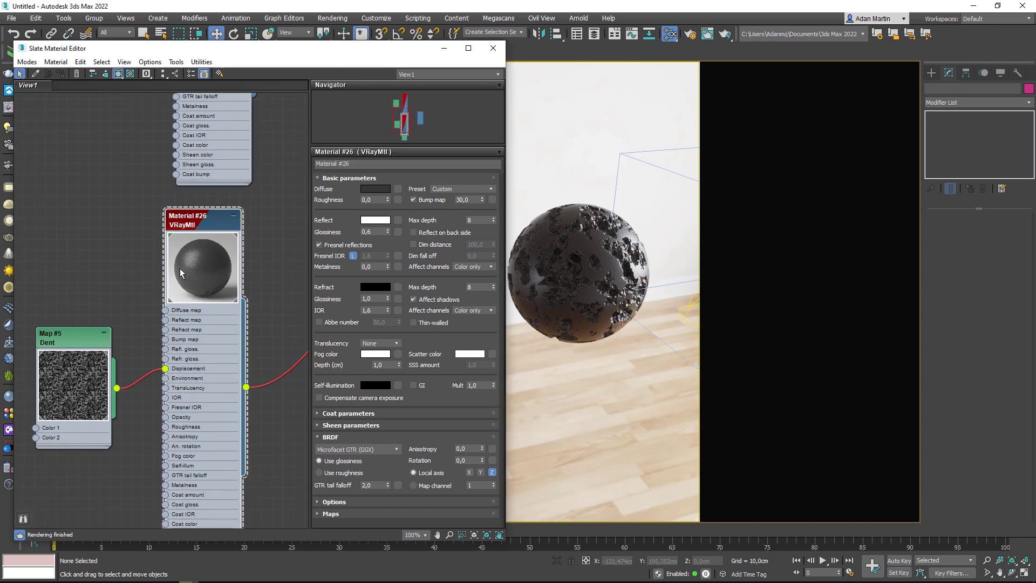
# - Bring VRayBlend Material #27 into view, then move the Slate editor down and left
pyautogui.scroll(-2, 151, 250)
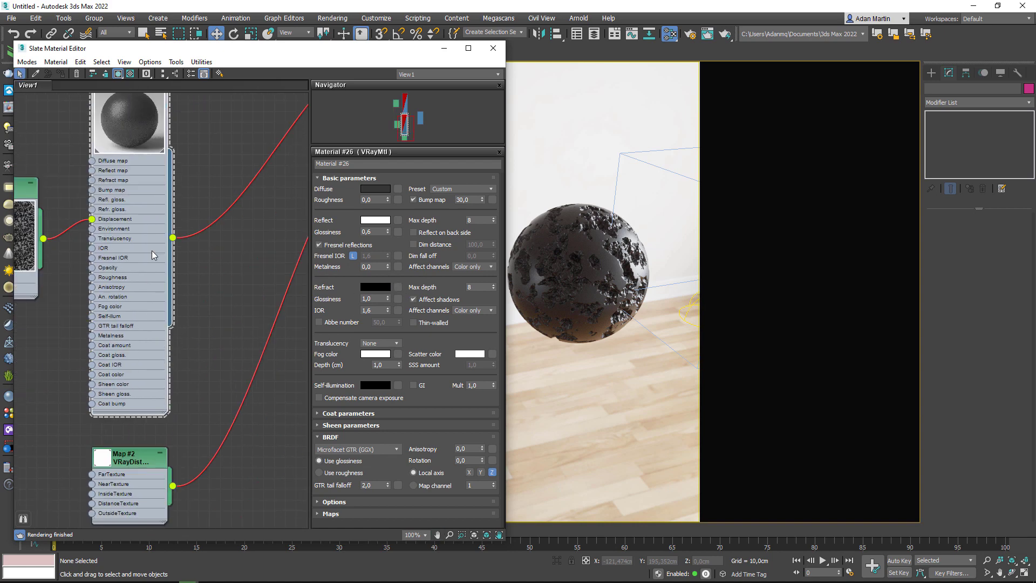
pyautogui.moveTo(151, 251); pyautogui.dragTo(142, 436, button='middle')
pyautogui.moveTo(196, 384); pyautogui.dragTo(108, 413, button='middle')
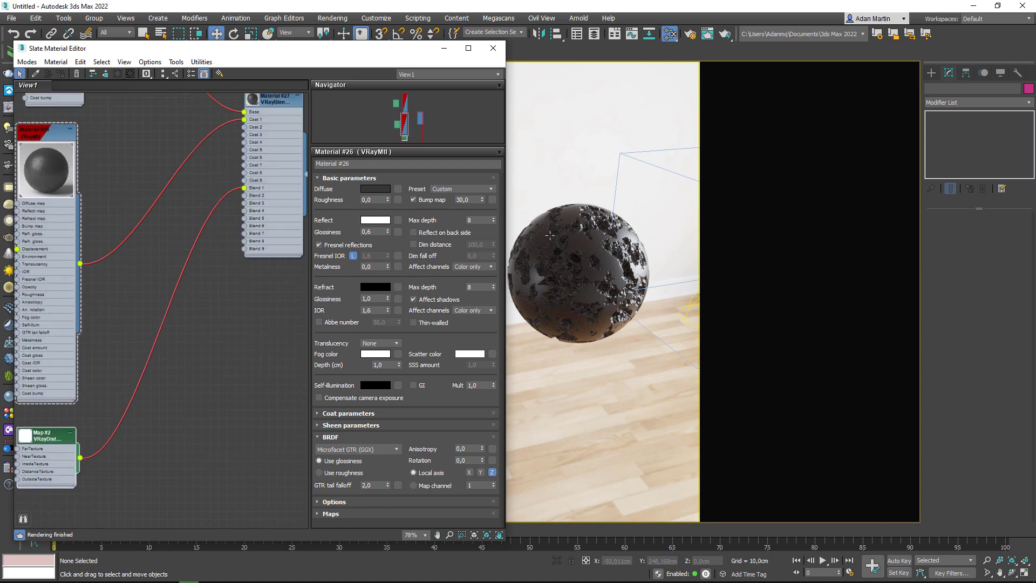
pyautogui.moveTo(435, 48); pyautogui.dragTo(353, 254)
# - Select the sphere and move it right in front of the wall, orbiting to check
pyautogui.click(521, 312)
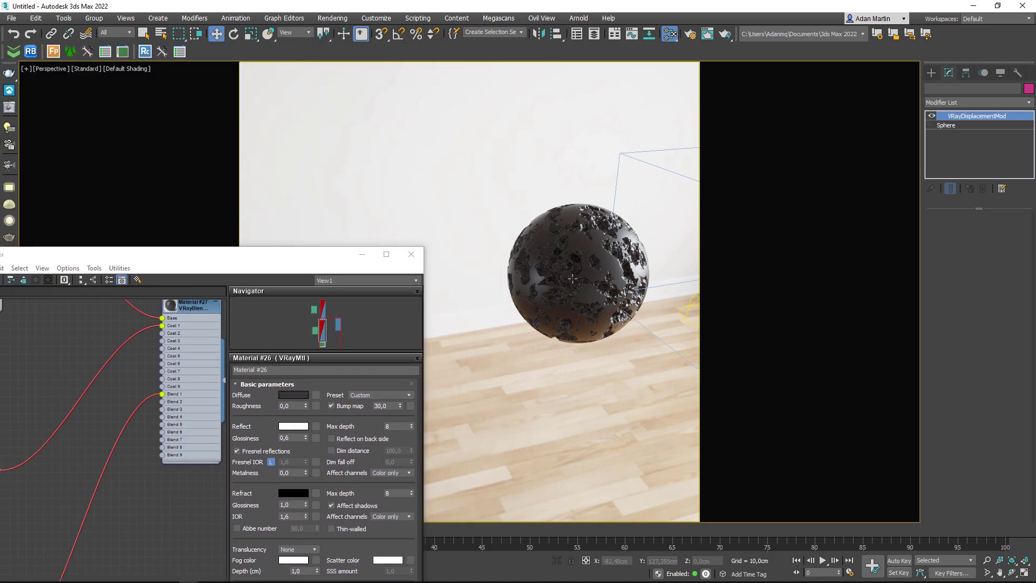
pyautogui.moveTo(521, 312); pyautogui.dragTo(511, 282, button='middle')
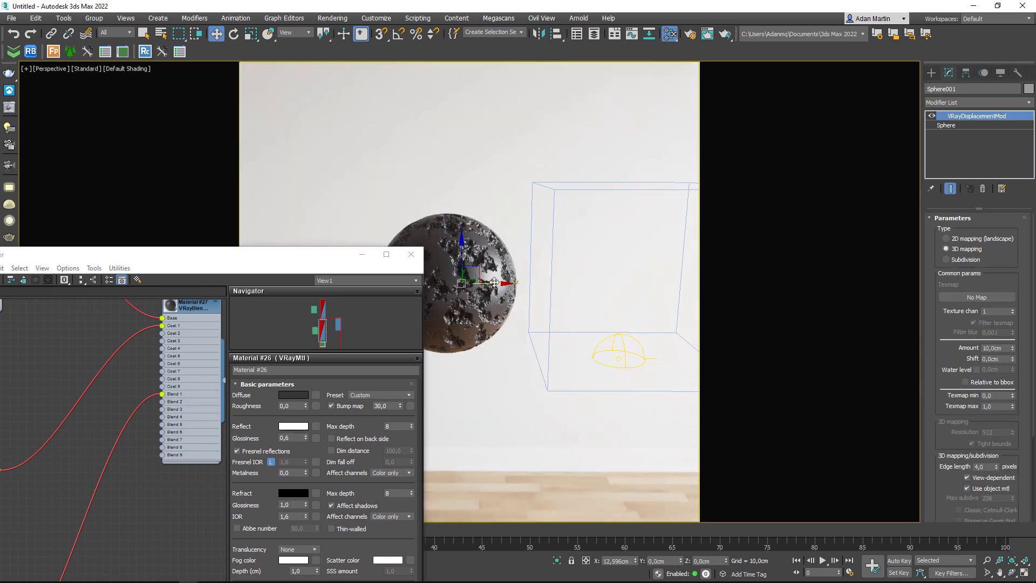
pyautogui.moveTo(510, 282); pyautogui.dragTo(609, 328)
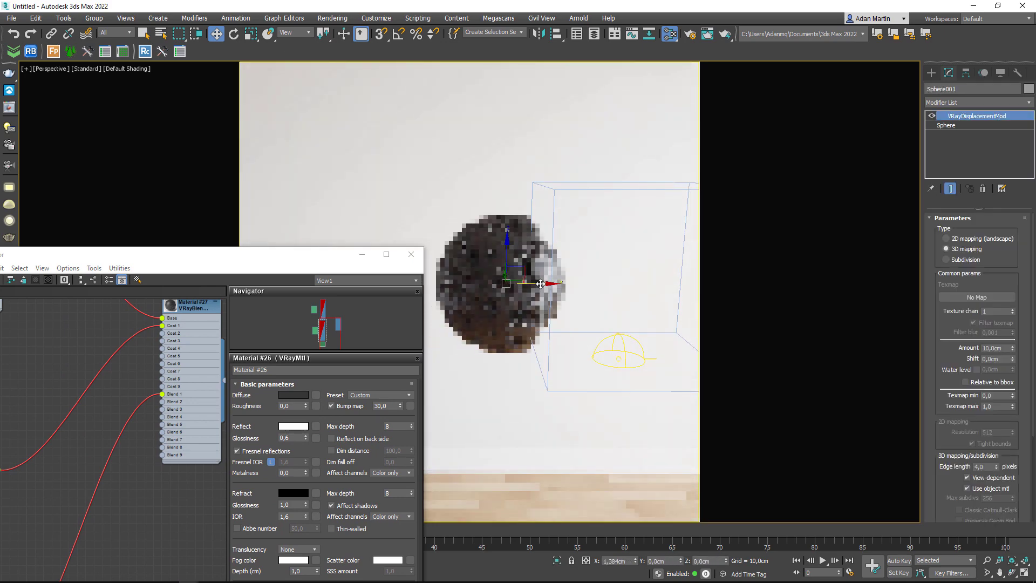
pyautogui.keyDown('alt'); pyautogui.moveTo(609, 329); pyautogui.dragTo(489, 200, button='middle'); pyautogui.keyUp('alt')
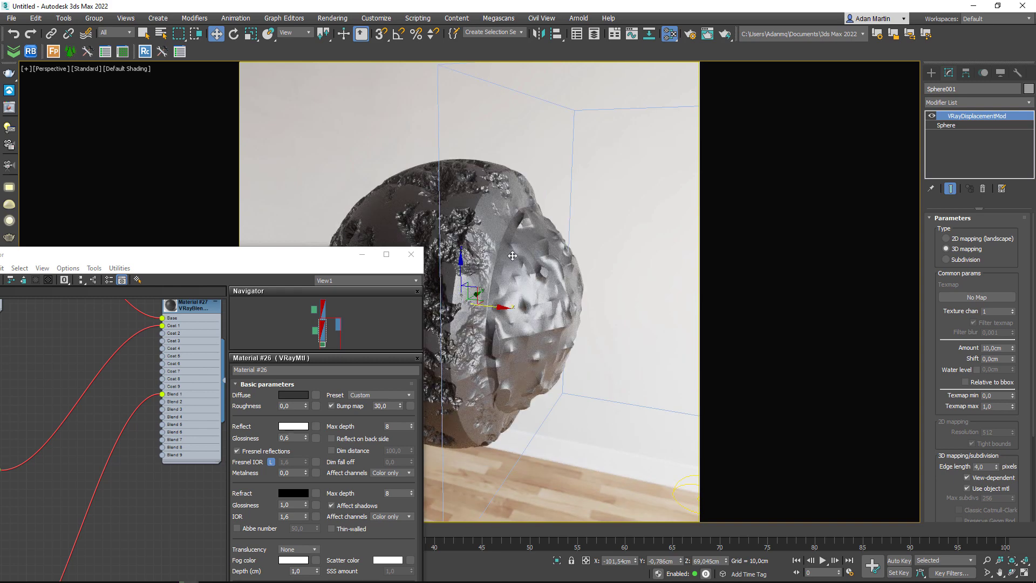
pyautogui.scroll(-5, 512, 256)
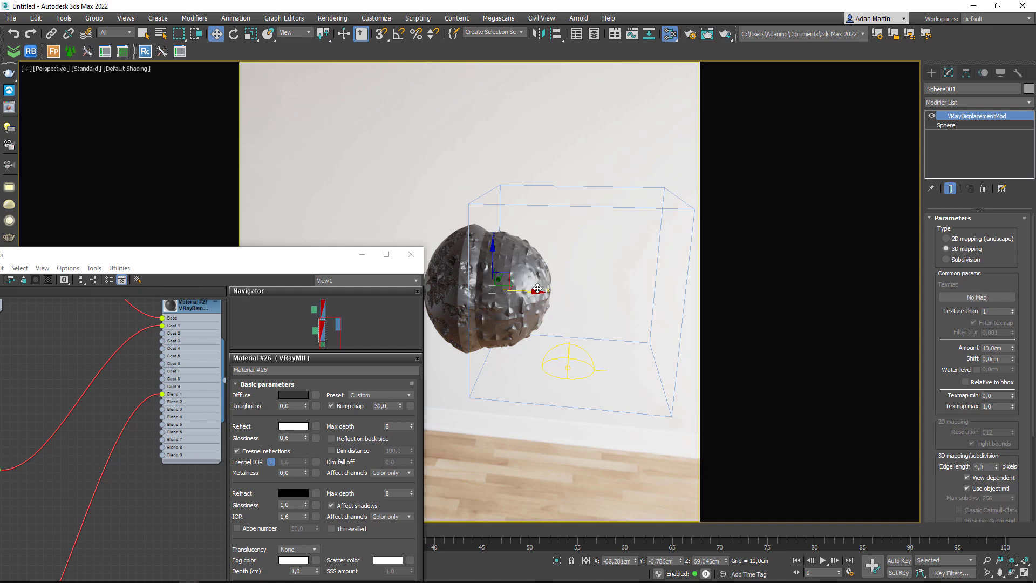
pyautogui.moveTo(524, 296)
pyautogui.mouseDown()
pyautogui.moveTo(533, 298)
pyautogui.moveTo(508, 272)
pyautogui.mouseUp()
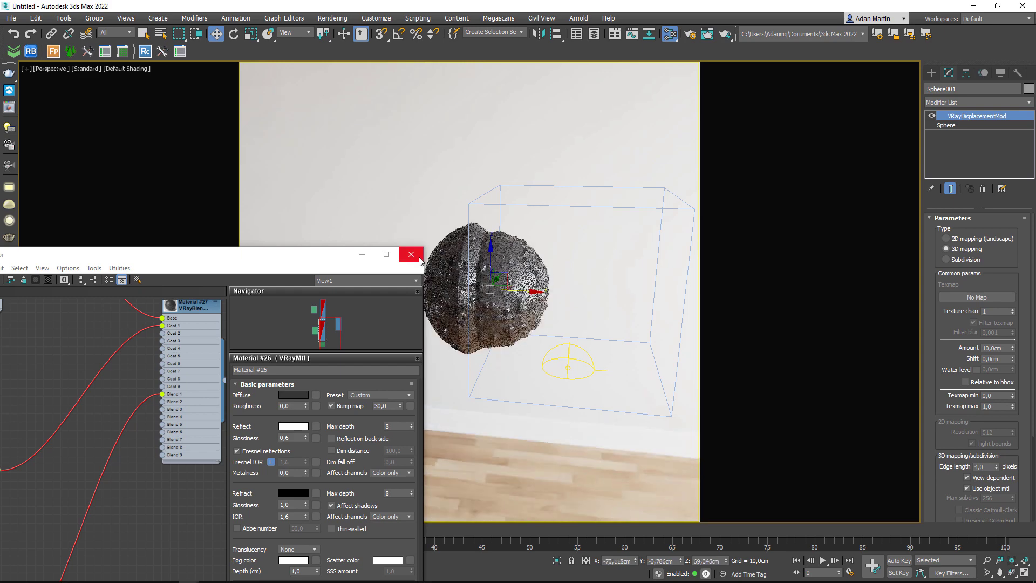
# - Close the material editor, undo the last move and shift the sphere back left
pyautogui.press('m')
pyautogui.keyDown('alt'); pyautogui.moveTo(509, 272); pyautogui.dragTo(470, 283, button='middle'); pyautogui.keyUp('alt')
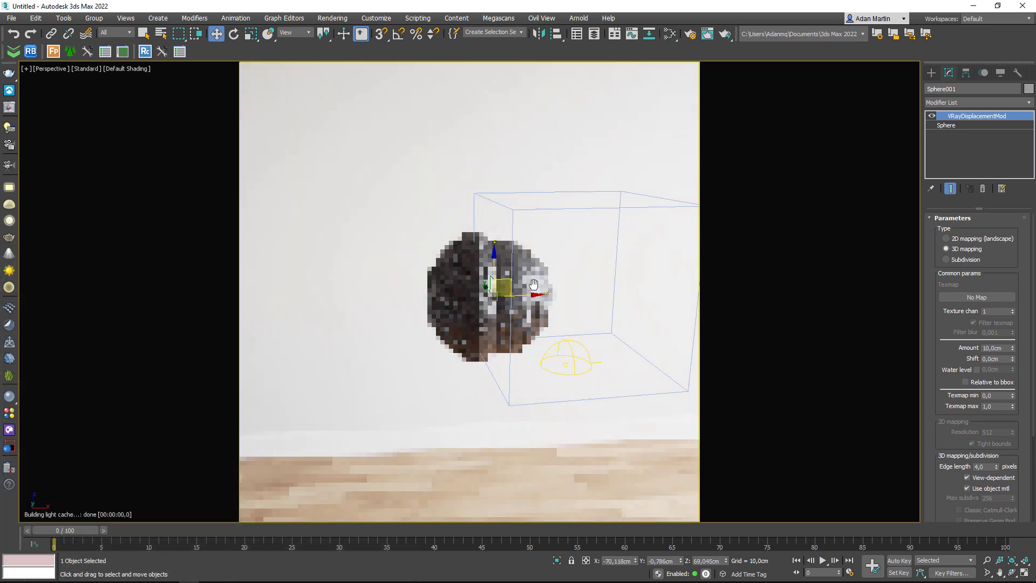
pyautogui.click(76, 66)
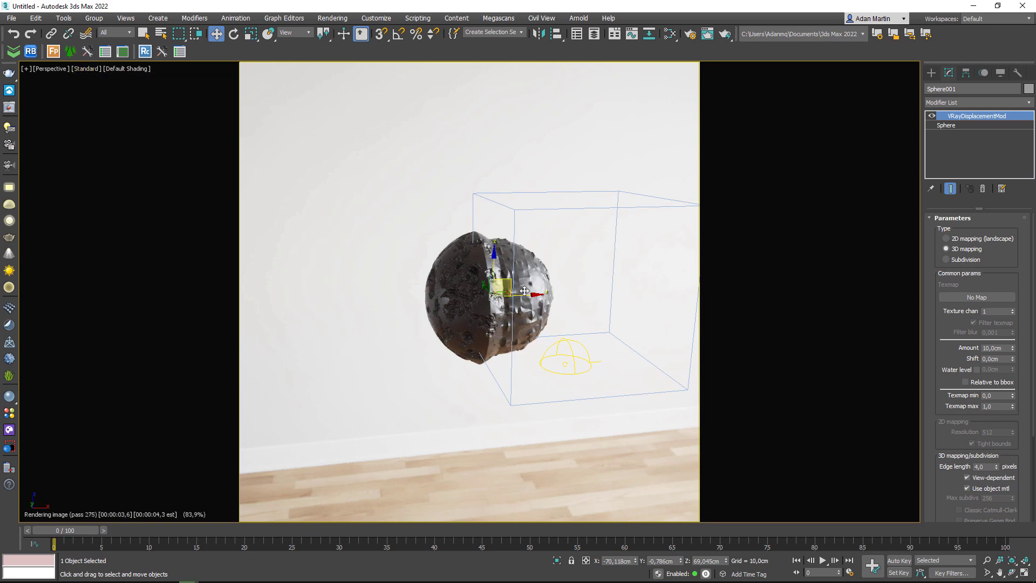
pyautogui.hotkey('ctrl', 'z')
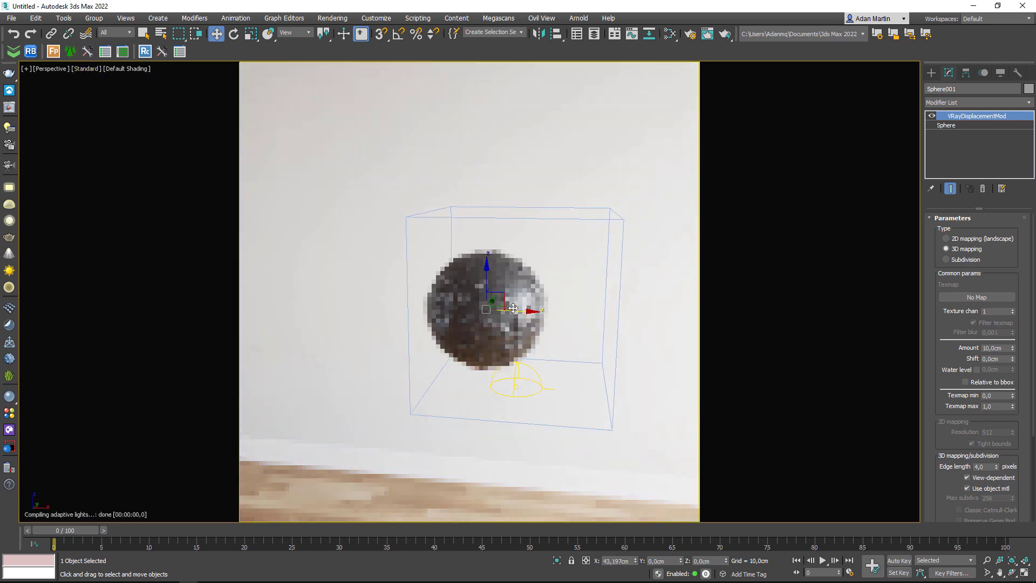
pyautogui.moveTo(512, 308); pyautogui.dragTo(459, 301)
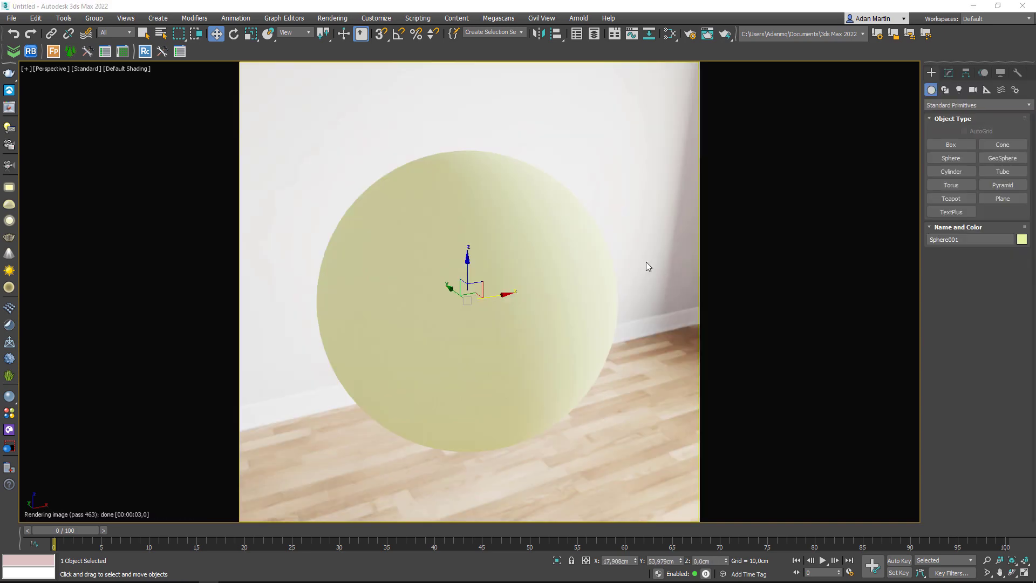
# - Browse the V-Ray Material Library's Emissive, New Library and WallPaint & Wallpaper categories, then close it
pyautogui.click(11, 433)
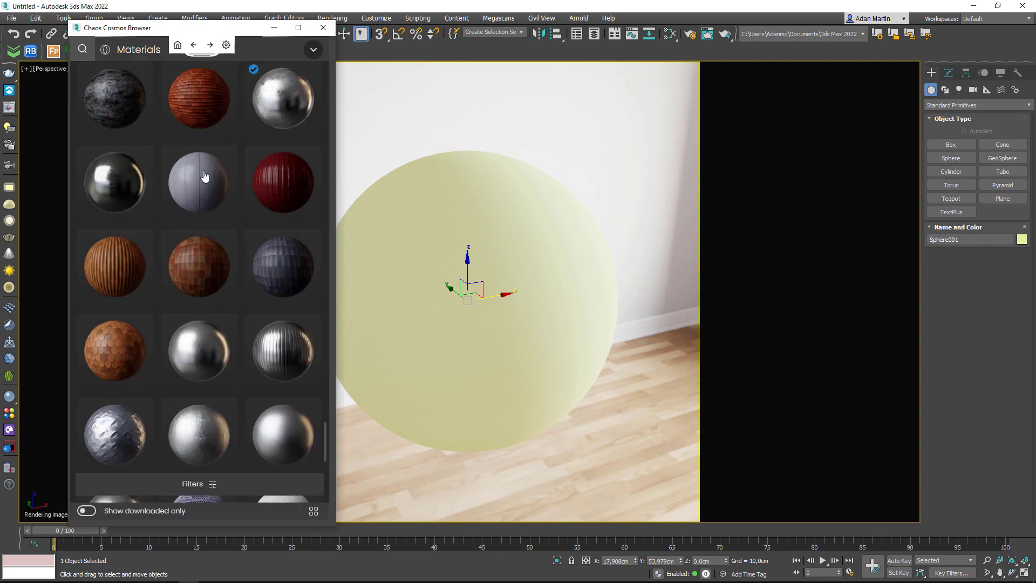
pyautogui.click(8, 417)
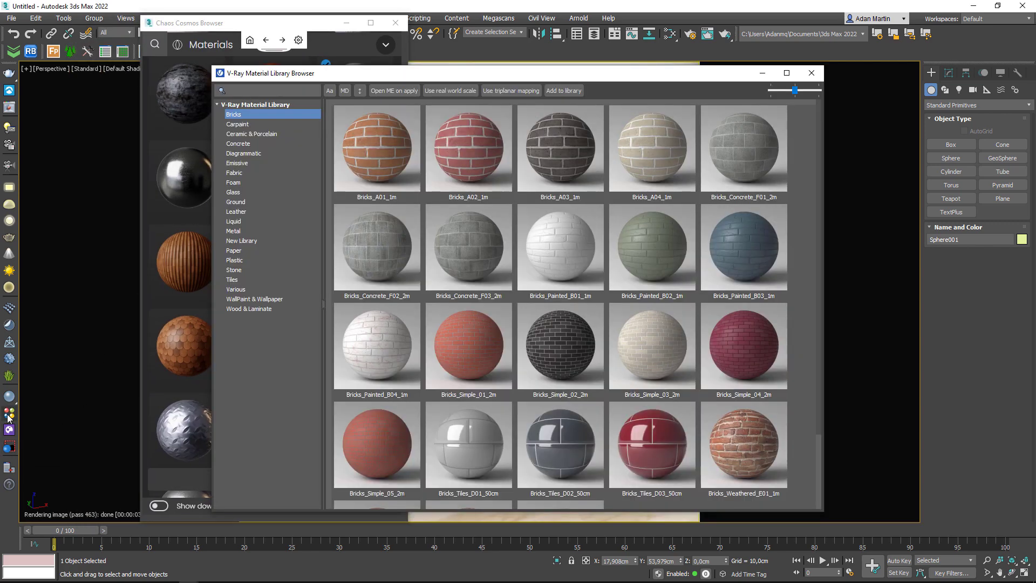
pyautogui.moveTo(526, 79); pyautogui.dragTo(701, 45)
pyautogui.click(412, 128)
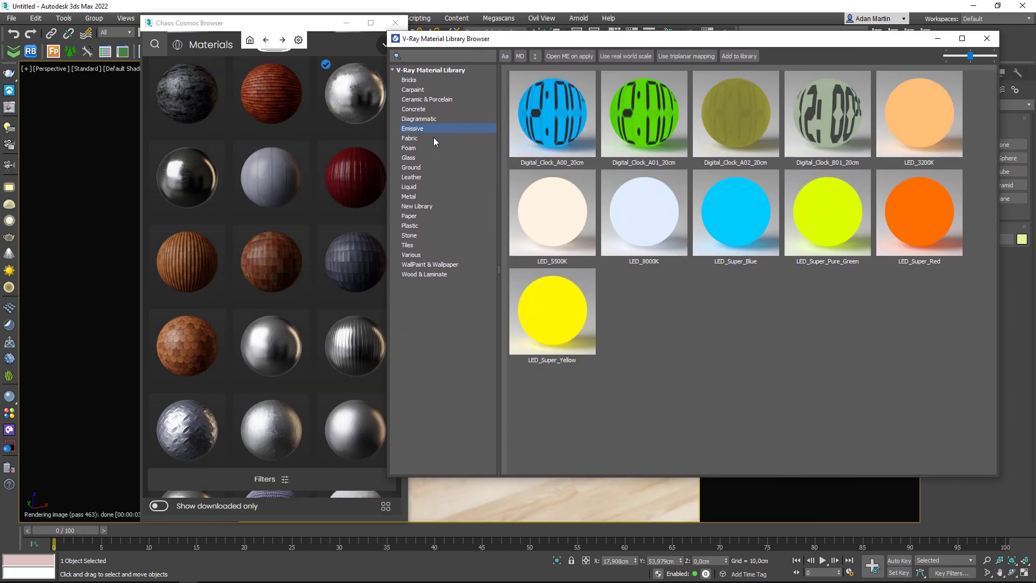
pyautogui.click(418, 207)
pyautogui.click(415, 264)
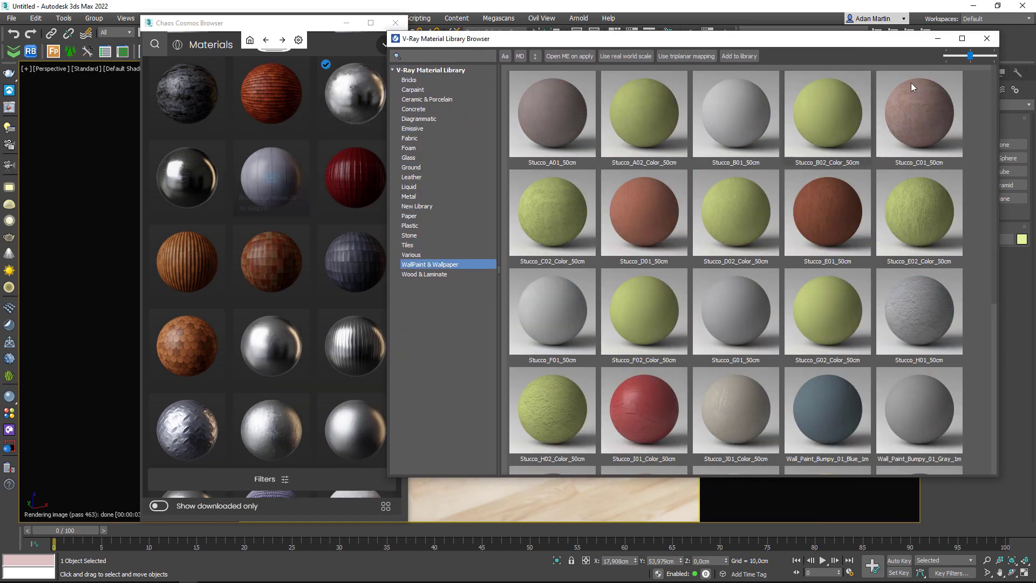
pyautogui.click(987, 39)
pyautogui.moveTo(271, 177)
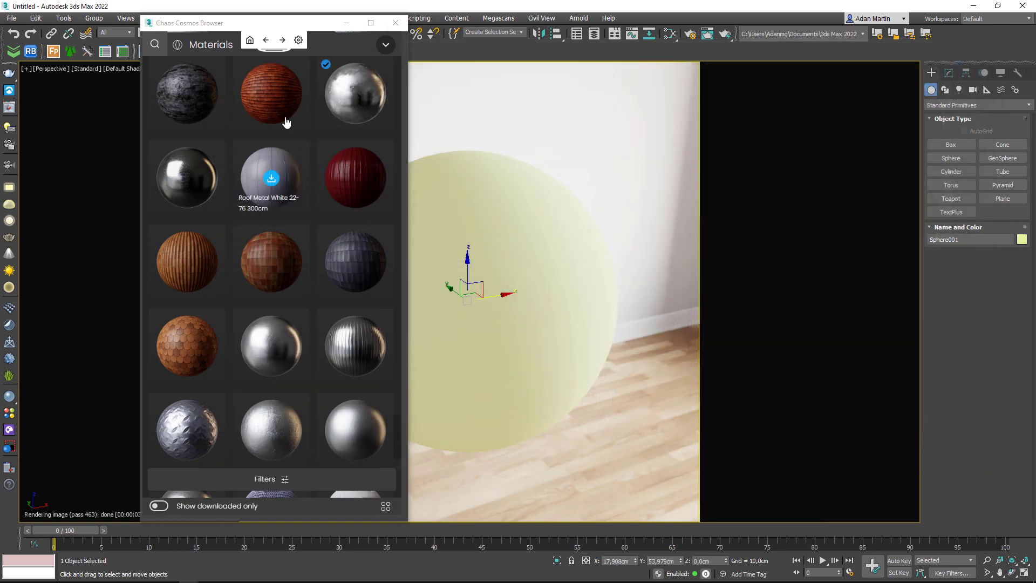
# - Download Metal Grey 06, Metal Old 24 and Metal Scratched 01 from Chaos Cosmos
pyautogui.scroll(-1, 303, 217)
pyautogui.scroll(-2, 286, 229)
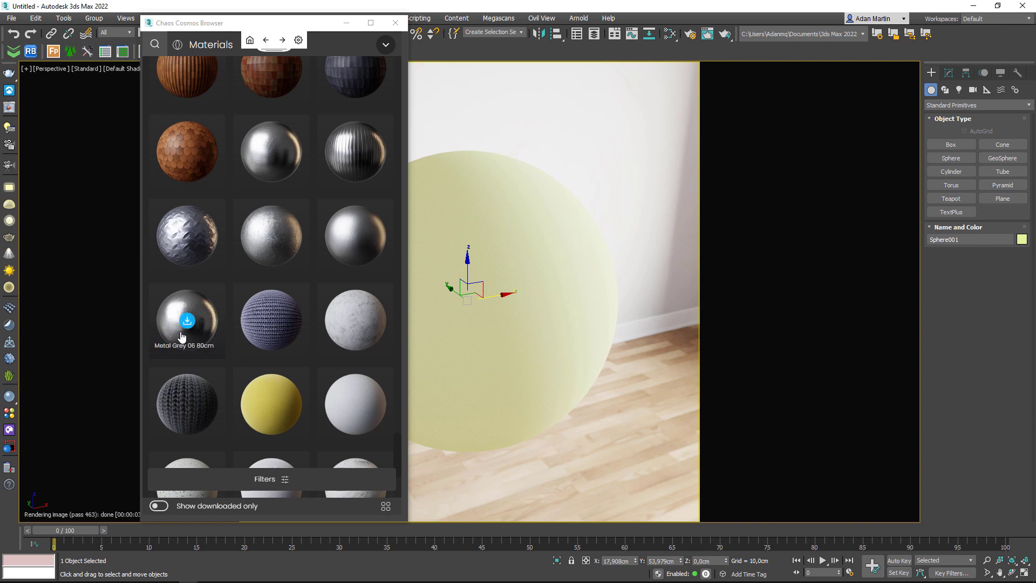
pyautogui.click(184, 322)
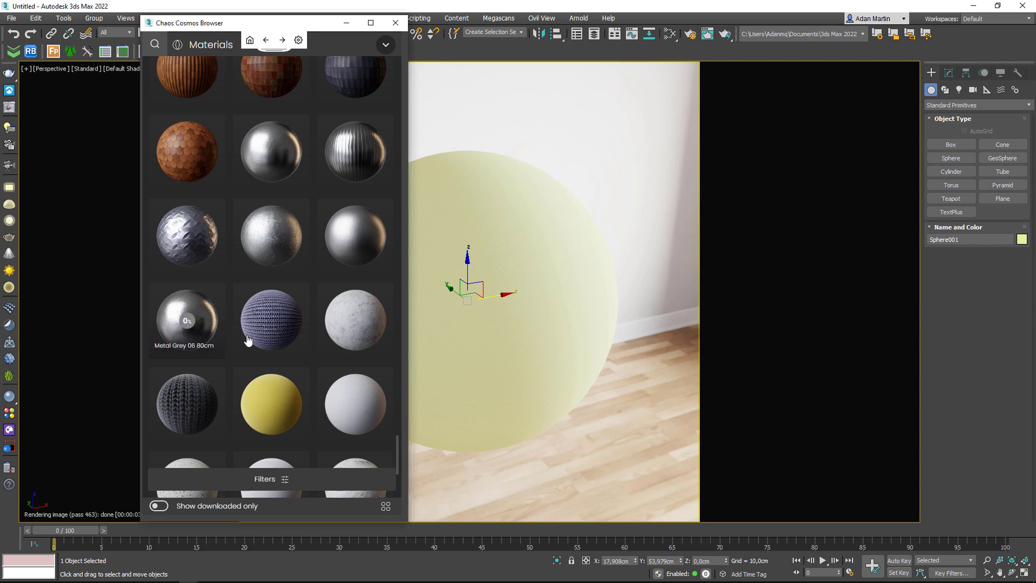
pyautogui.click(273, 235)
pyautogui.scroll(1, 289, 212)
pyautogui.click(290, 212)
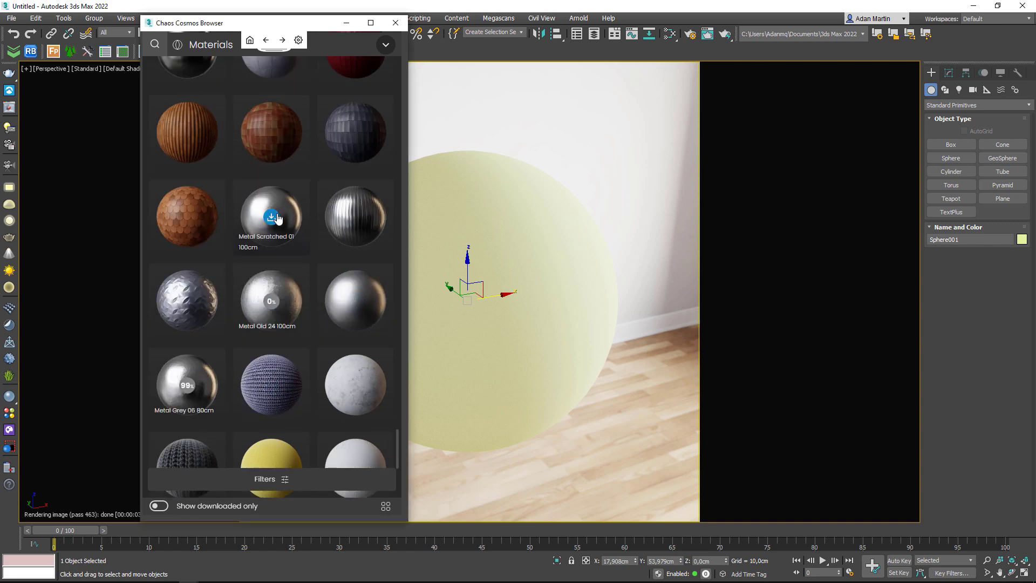
pyautogui.scroll(-3, 324, 302)
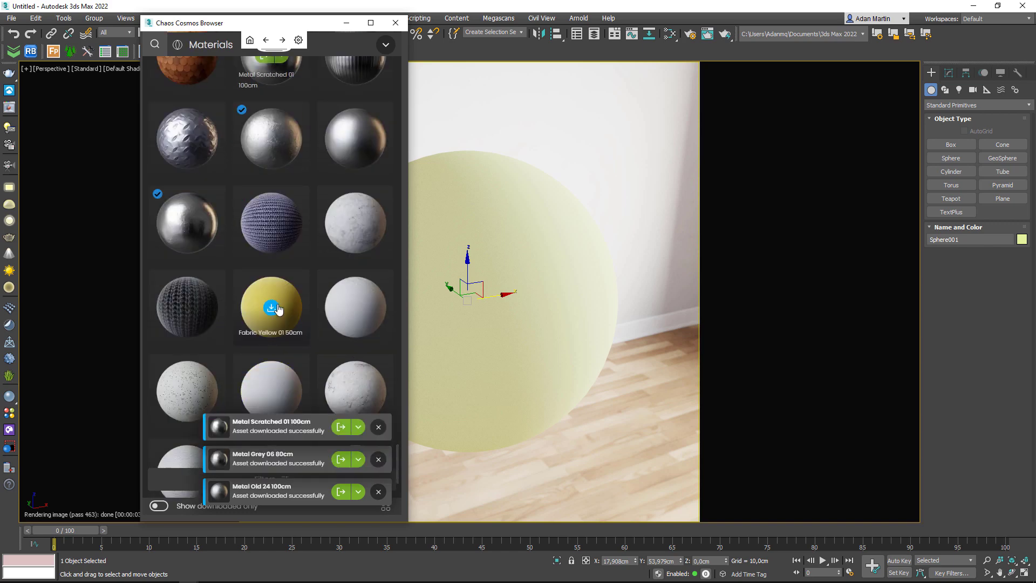
pyautogui.scroll(2, 269, 270)
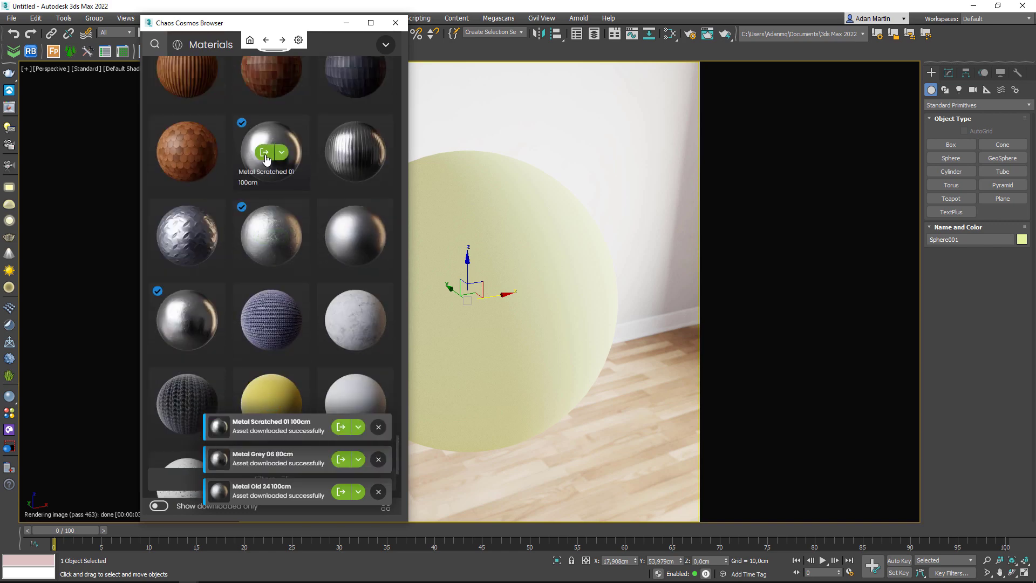
# - Apply Metal Scratched 01, then Concrete White 06, to the sphere from Cosmos
pyautogui.click(265, 156)
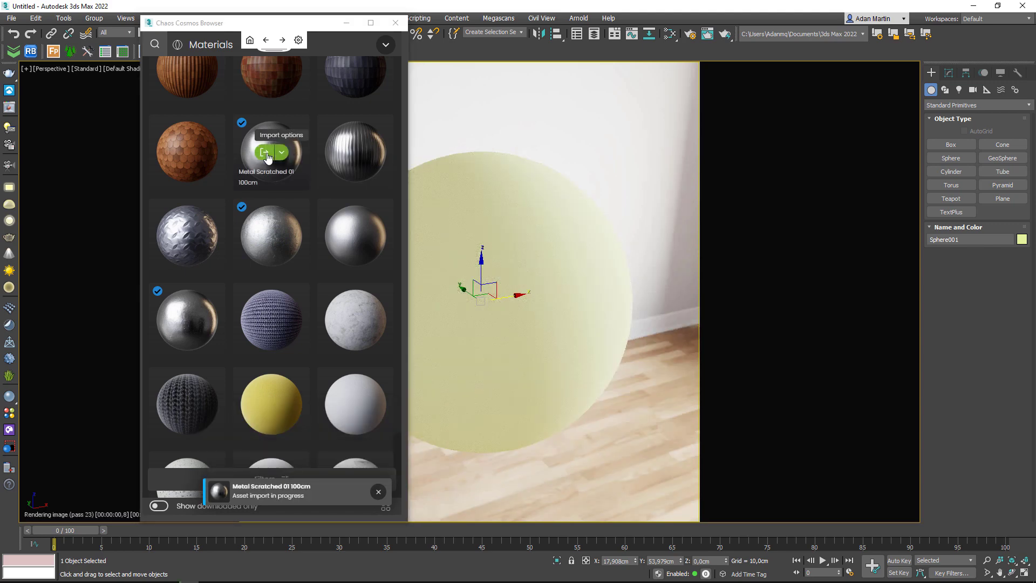
pyautogui.moveTo(266, 157); pyautogui.dragTo(518, 293)
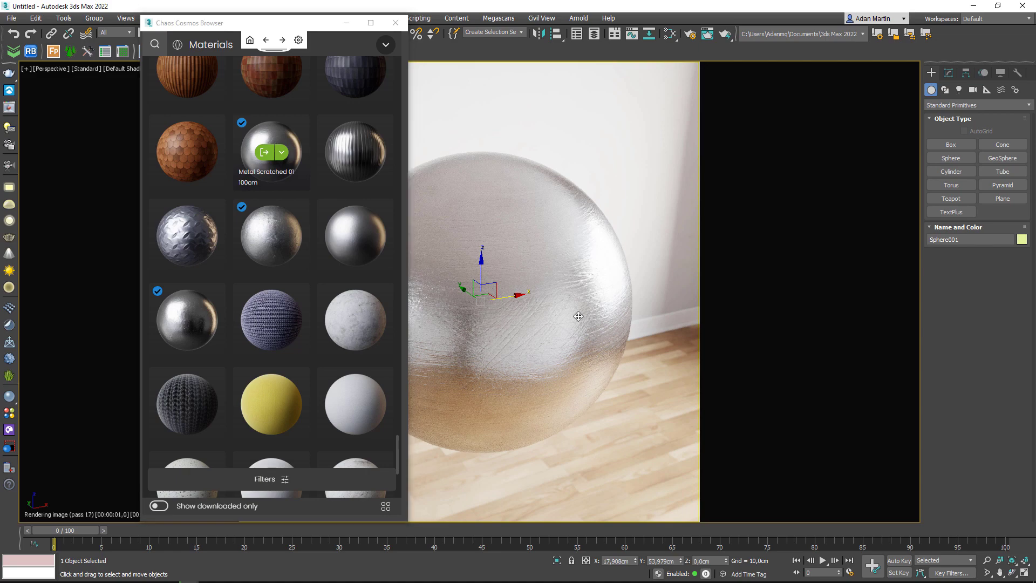
pyautogui.moveTo(578, 316)
pyautogui.keyDown('alt'); pyautogui.mouseDown(button='middle')
pyautogui.moveTo(557, 322)
pyautogui.moveTo(605, 317)
pyautogui.mouseUp(button='middle'); pyautogui.keyUp('alt')
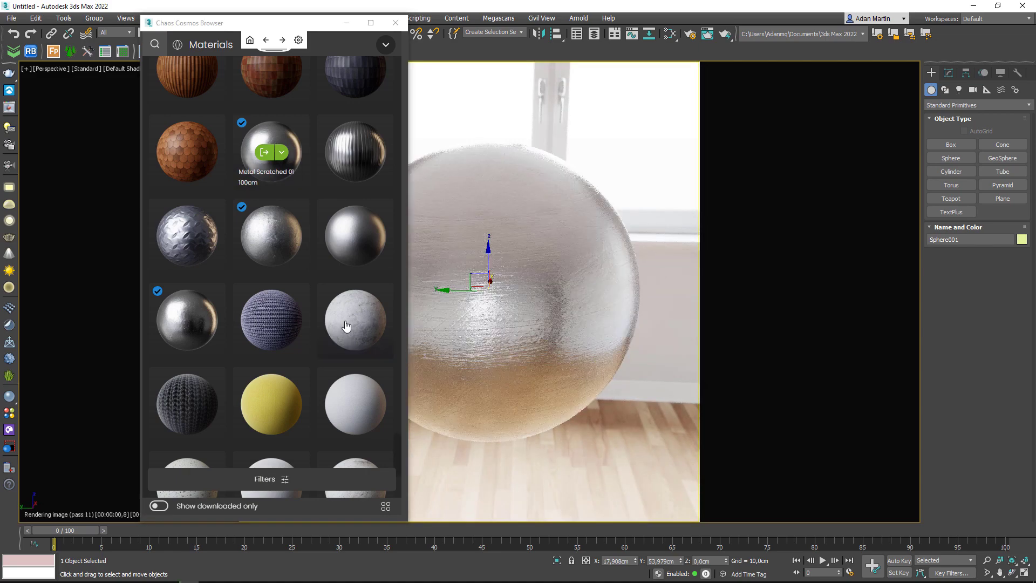
pyautogui.click(349, 323)
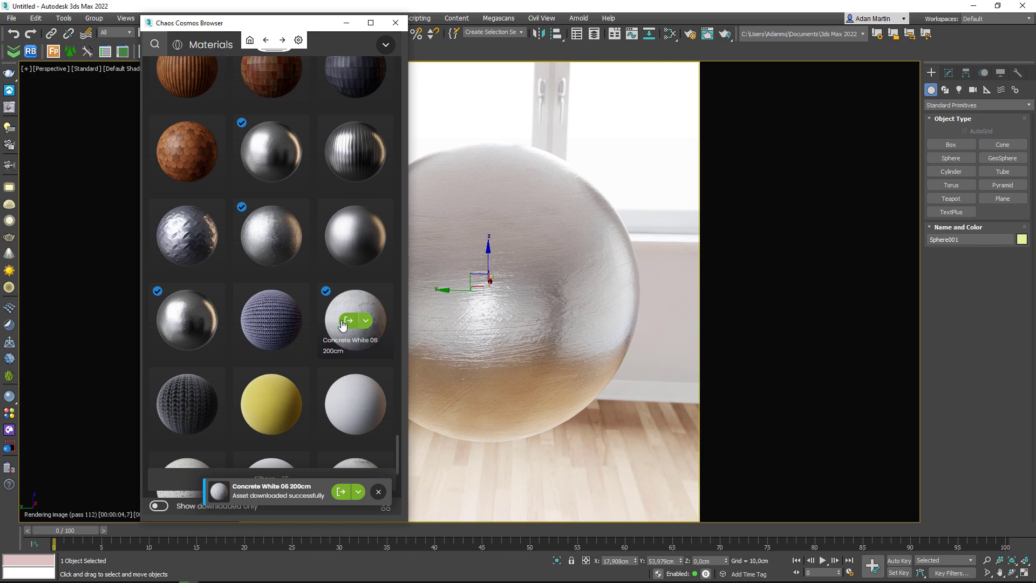
pyautogui.click(348, 321)
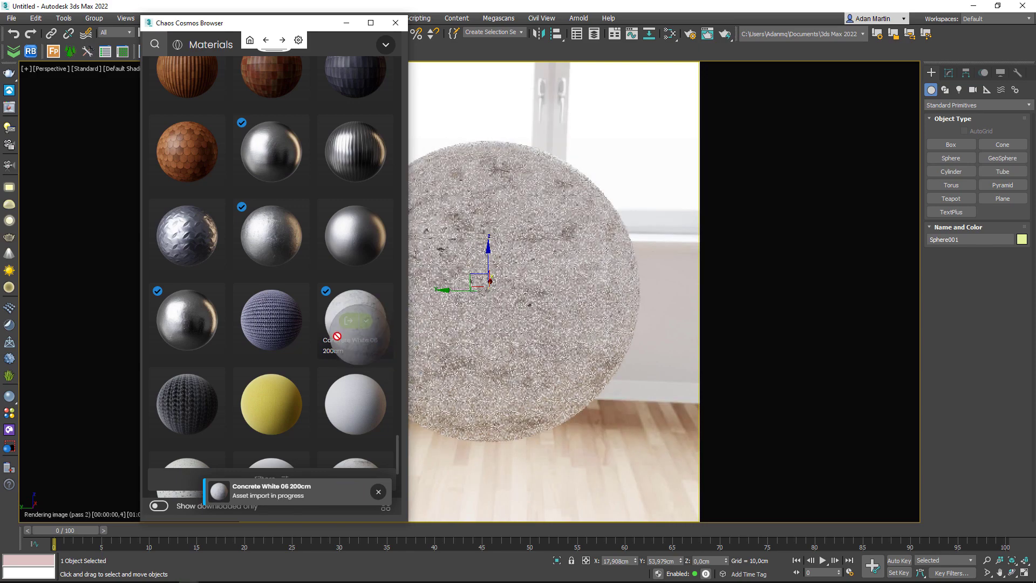
pyautogui.keyDown('alt'); pyautogui.moveTo(566, 321); pyautogui.dragTo(494, 334, button='middle'); pyautogui.keyUp('alt')
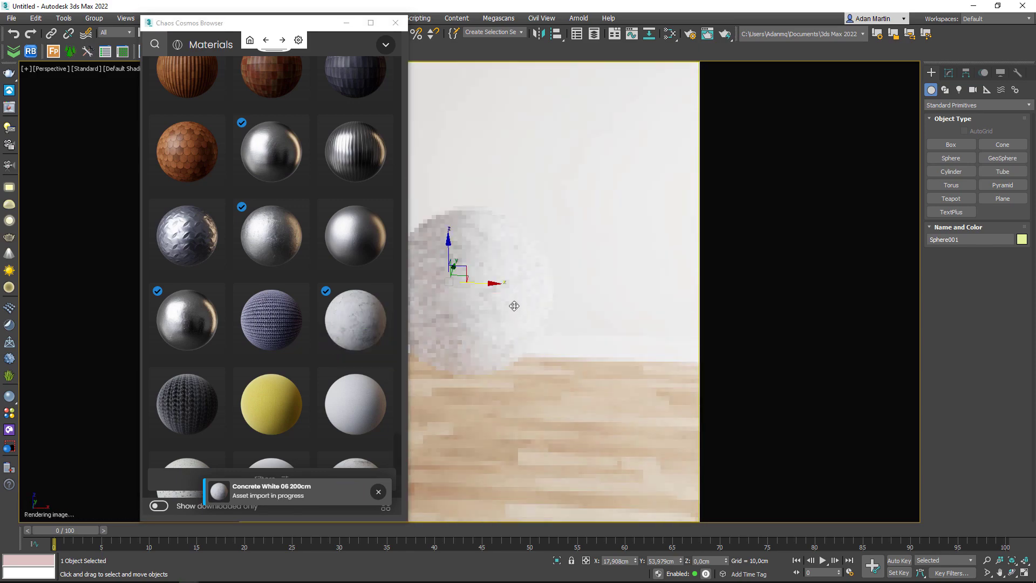
# - Replace the sphere's material with Metal Golden Scratched 26-91
pyautogui.scroll(5, 604, 322)
pyautogui.scroll(3, 505, 315)
pyautogui.scroll(2, 505, 316)
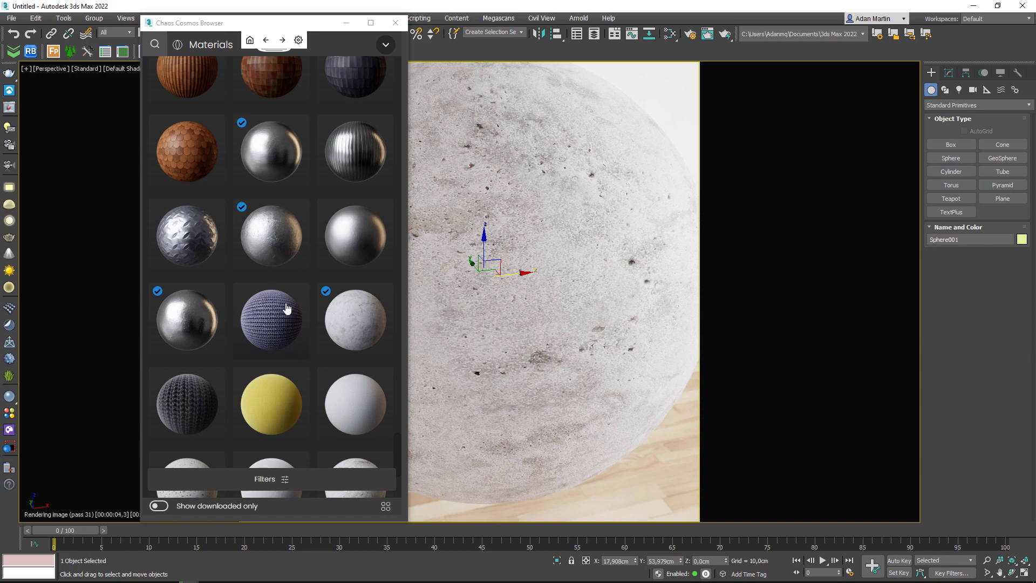
pyautogui.scroll(-2, 298, 317)
pyautogui.scroll(-3, 287, 370)
pyautogui.scroll(-3, 296, 397)
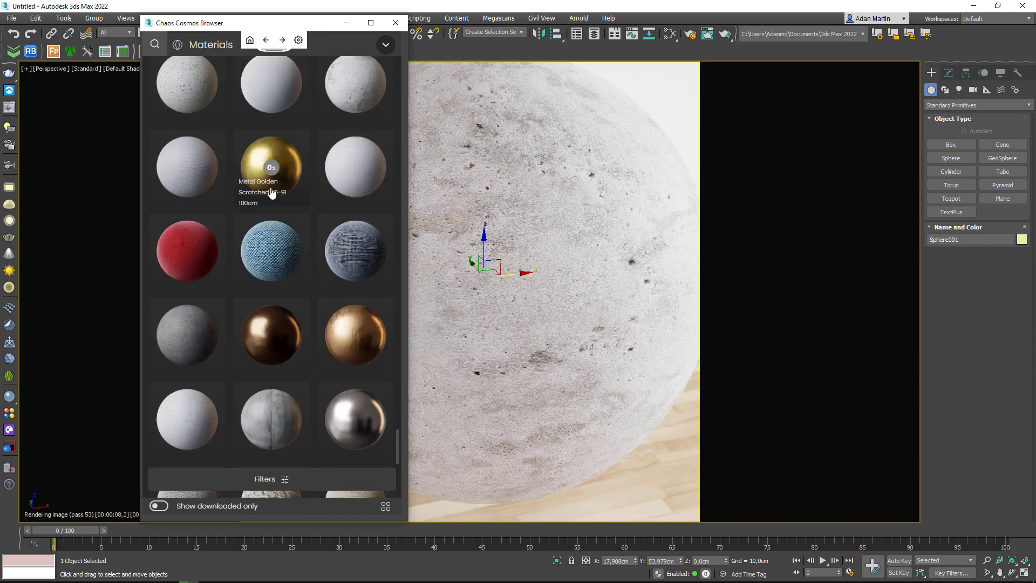
pyautogui.moveTo(244, 163); pyautogui.dragTo(556, 243)
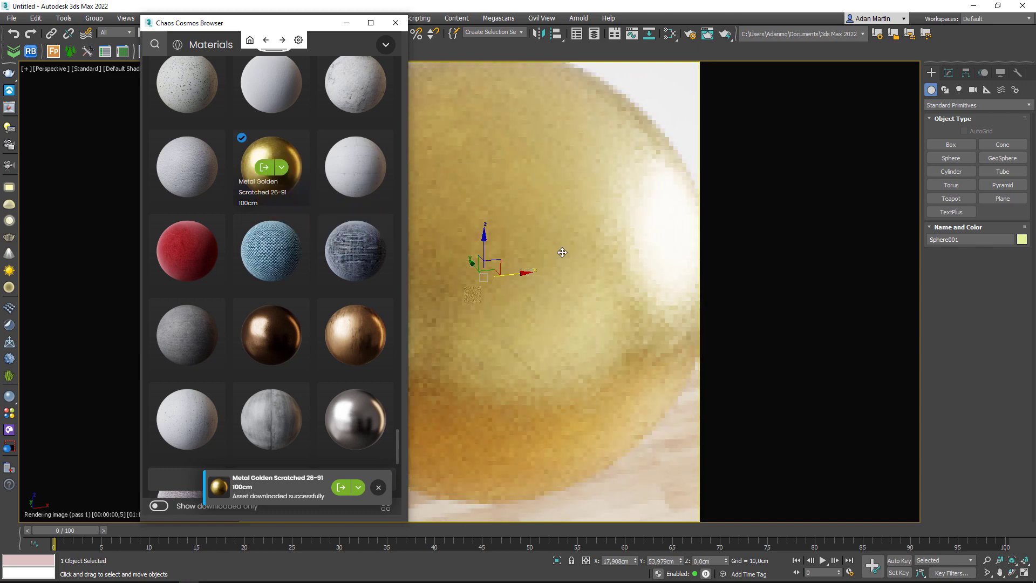
pyautogui.scroll(-5, 512, 272)
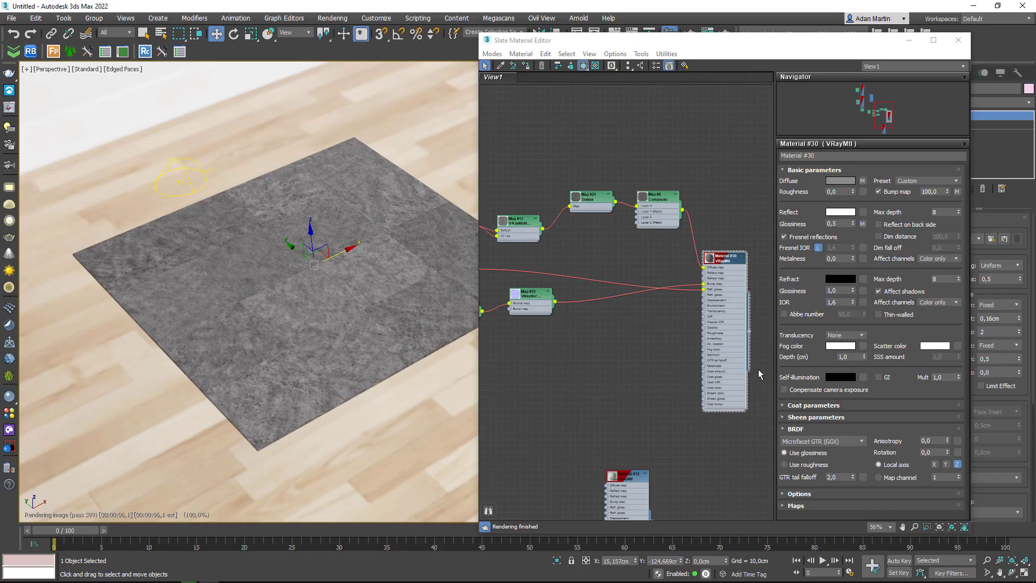
# - Pan the Material #30 stone floor node graph and bring up the add-node menu
pyautogui.moveTo(557, 397); pyautogui.dragTo(647, 354, button='middle')
pyautogui.scroll(2, 361, 324)
pyautogui.scroll(3, 355, 358)
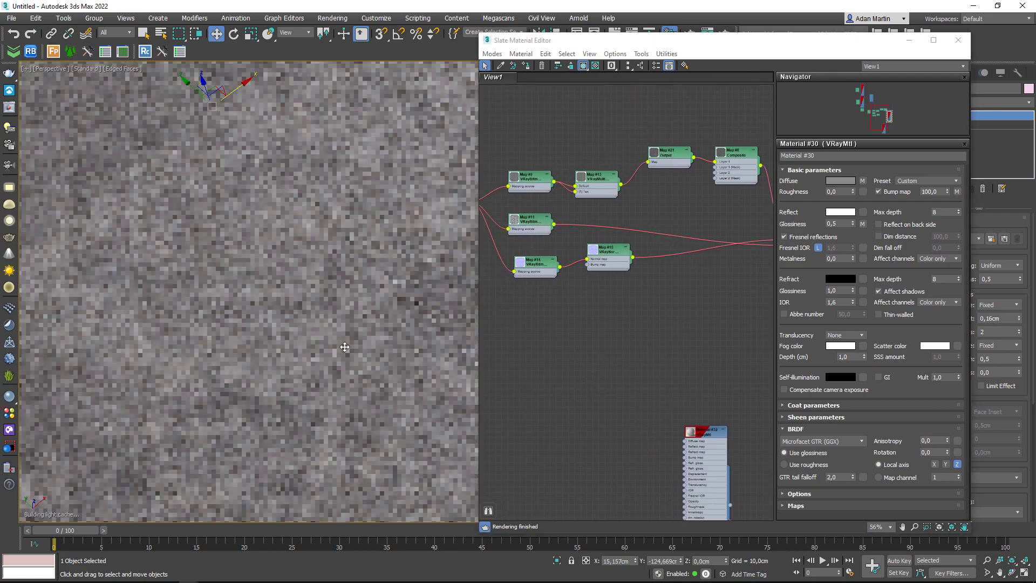
pyautogui.scroll(-2, 345, 377)
pyautogui.scroll(-1, 337, 397)
pyautogui.scroll(-5, 335, 372)
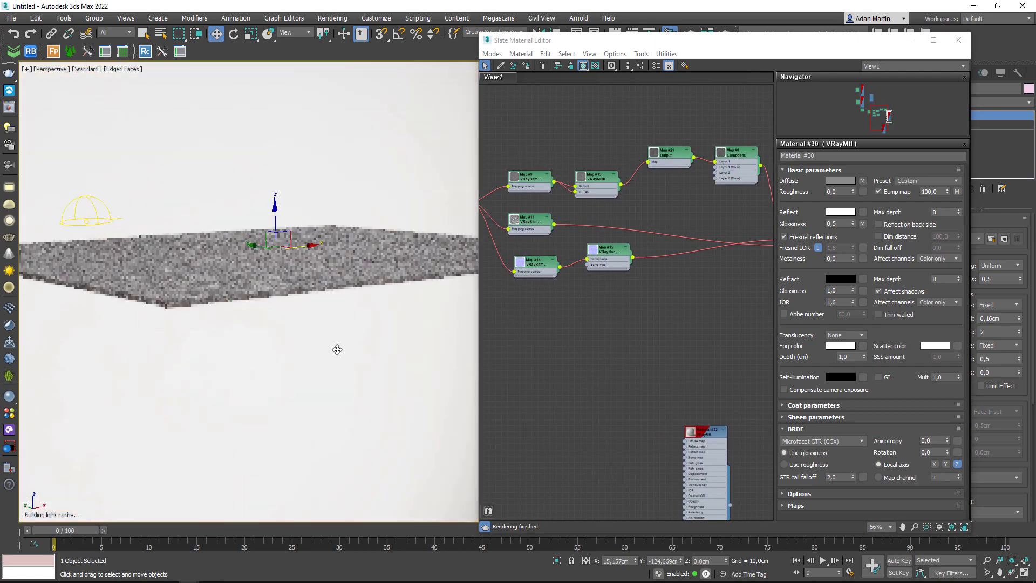
pyautogui.scroll(3, 336, 356)
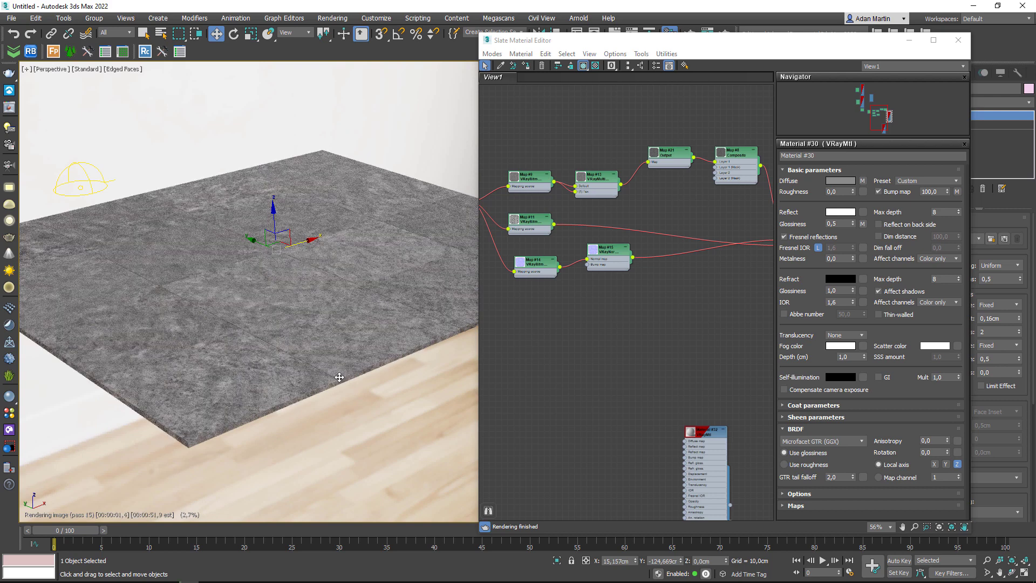
pyautogui.moveTo(597, 346); pyautogui.dragTo(593, 286, button='middle')
pyautogui.rightClick(580, 290)
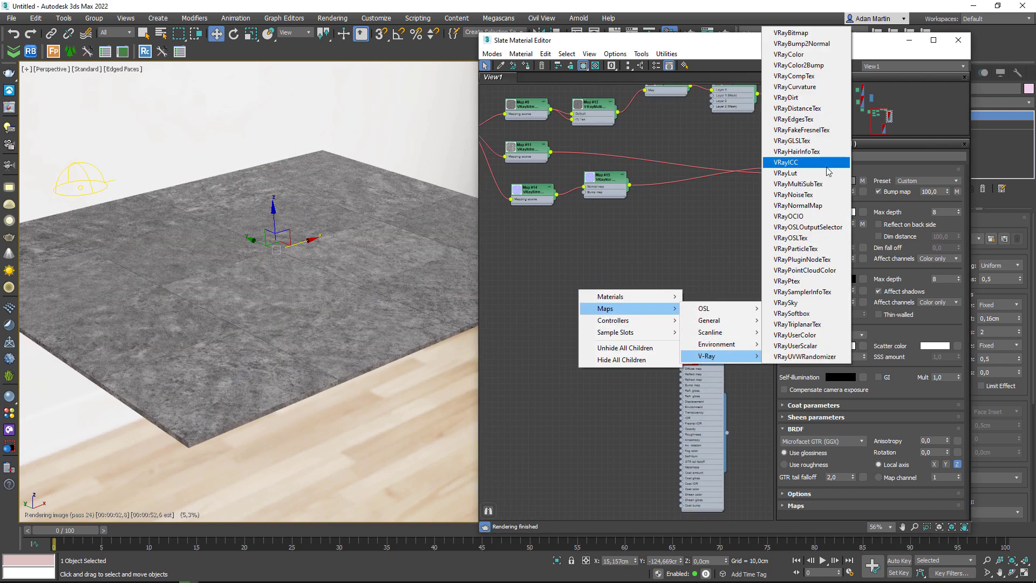
pyautogui.moveTo(719, 356)
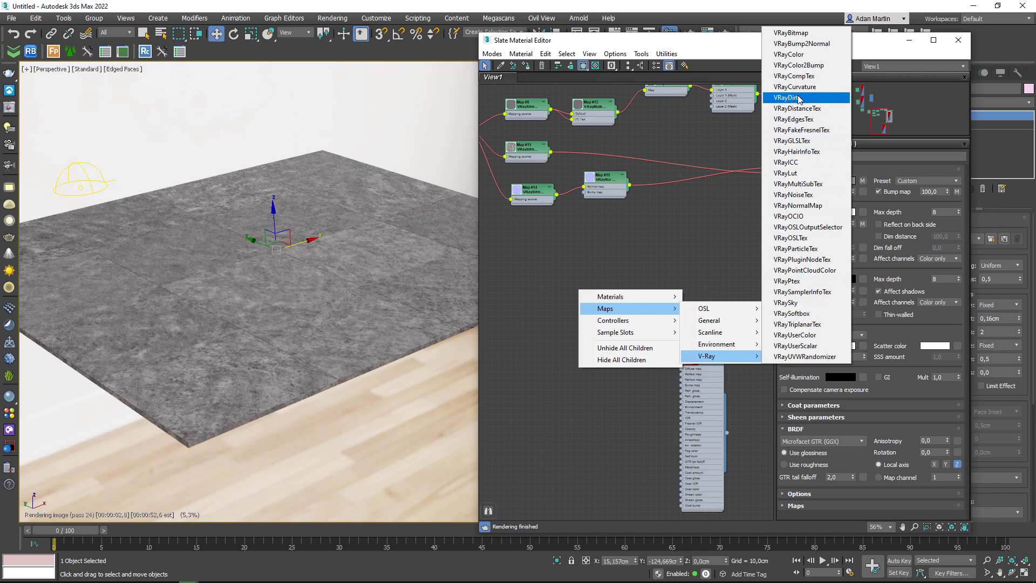
# - Place a VRayDirt map node beside Material #32 for its Diffuse slot
pyautogui.click(785, 97)
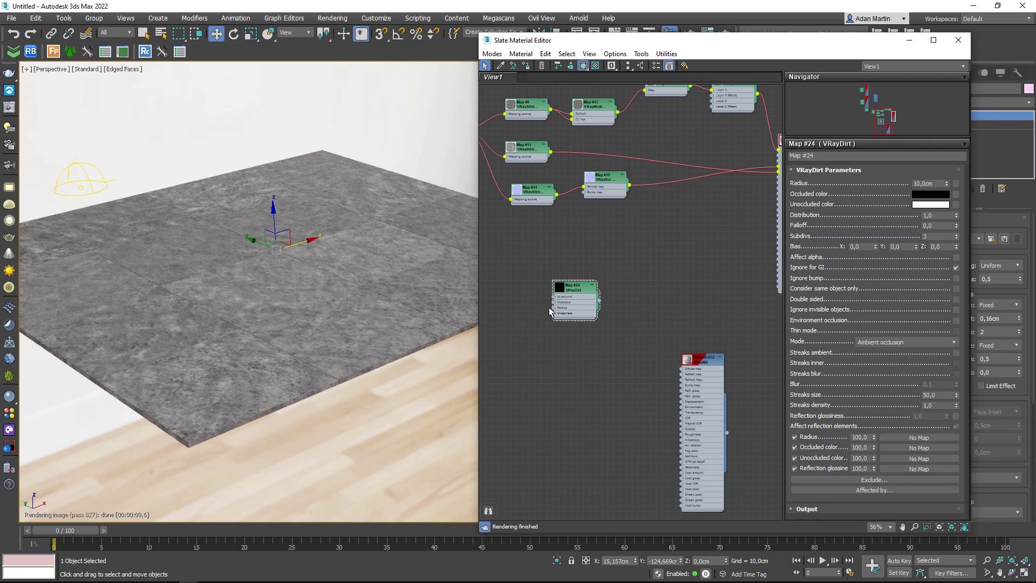
pyautogui.moveTo(550, 311); pyautogui.dragTo(575, 347)
pyautogui.scroll(4, 575, 348)
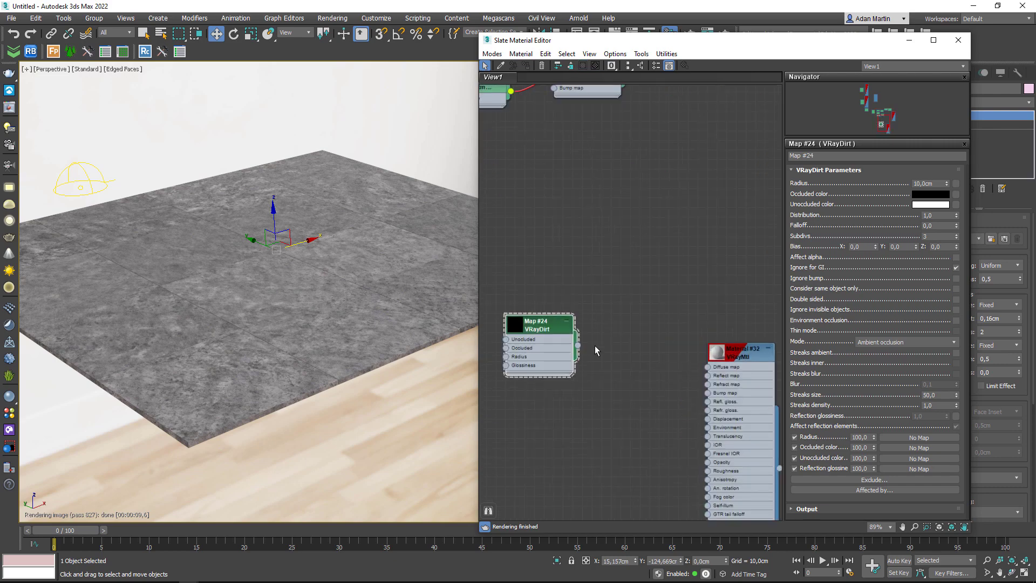
pyautogui.doubleClick(739, 353)
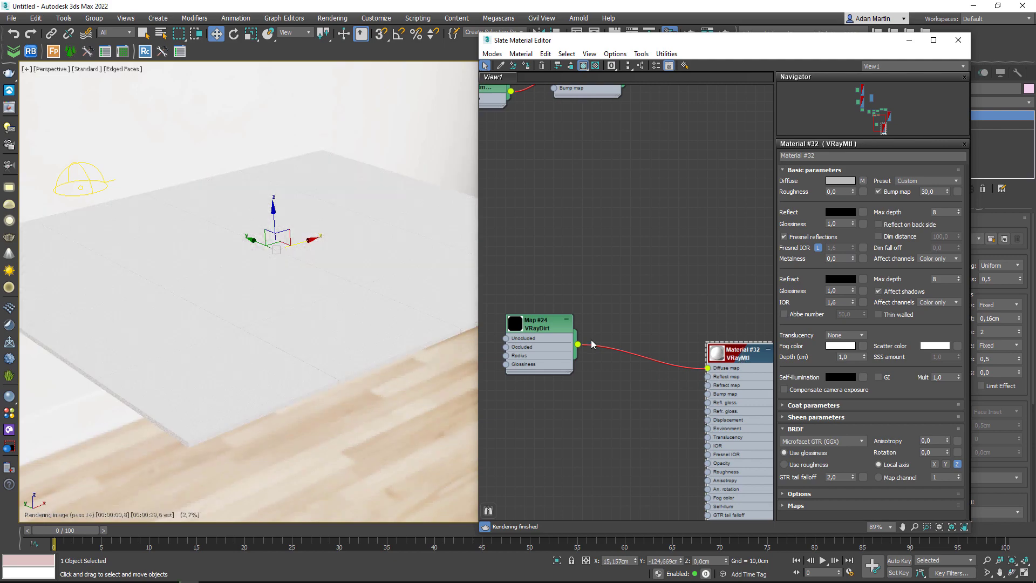
# - Swap the VRayDirt occluded/unoccluded colours and set Mode to Inner occlusion
pyautogui.doubleClick(538, 324)
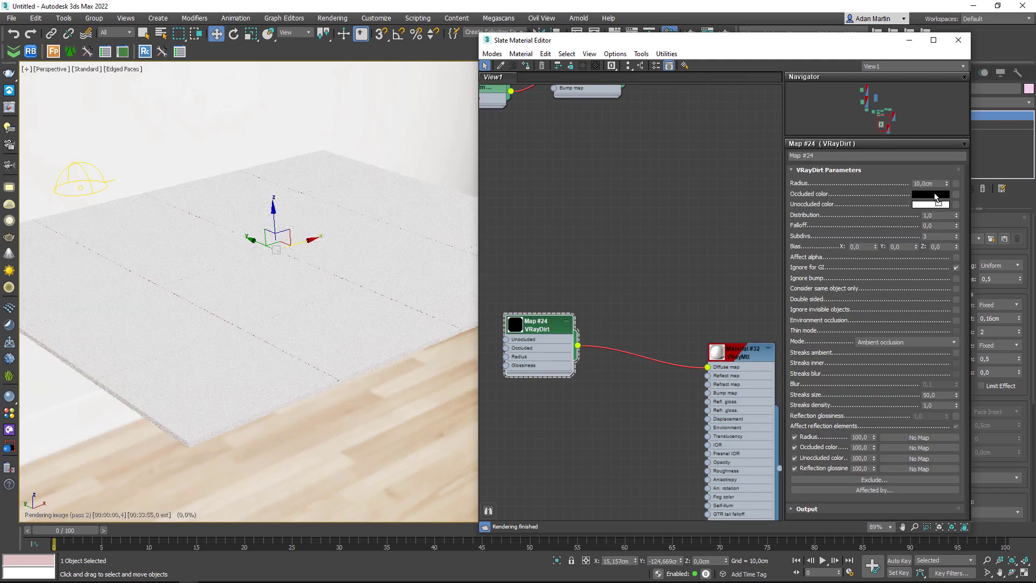
pyautogui.moveTo(930, 205); pyautogui.dragTo(938, 194)
pyautogui.click(666, 290)
pyautogui.click(945, 186)
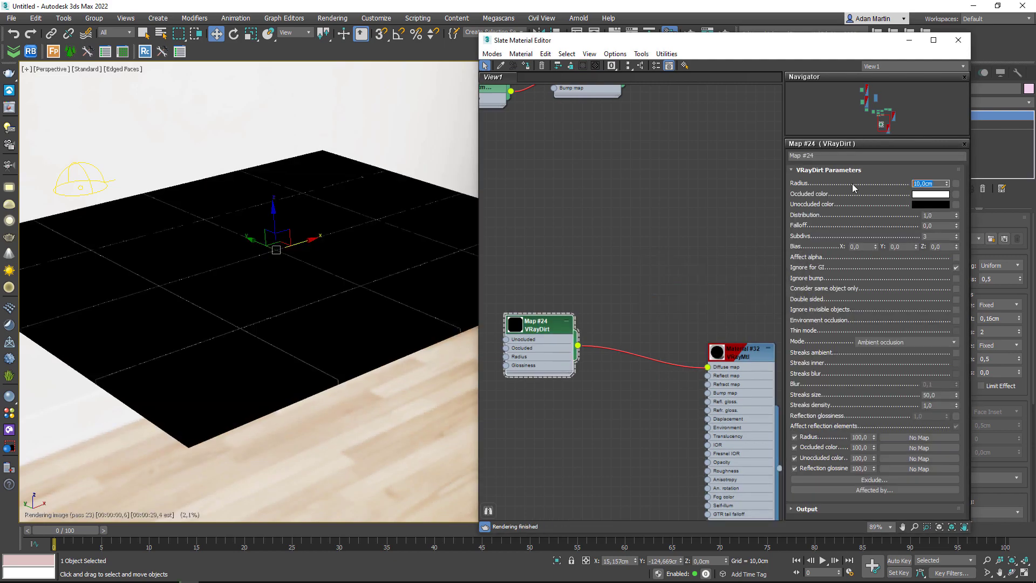
pyautogui.write('1')
pyautogui.press('Return')
pyautogui.click(885, 342)
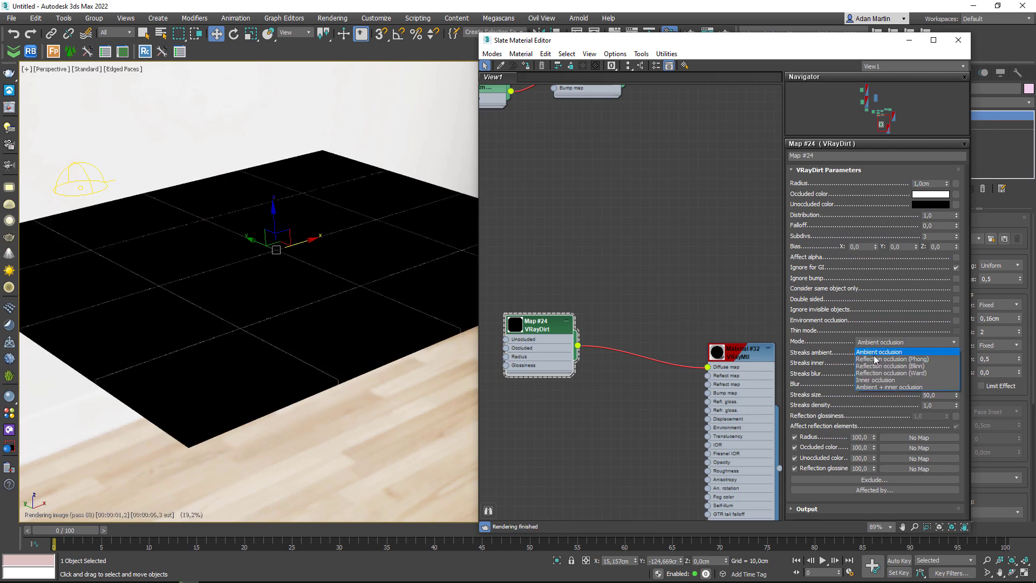
pyautogui.click(869, 380)
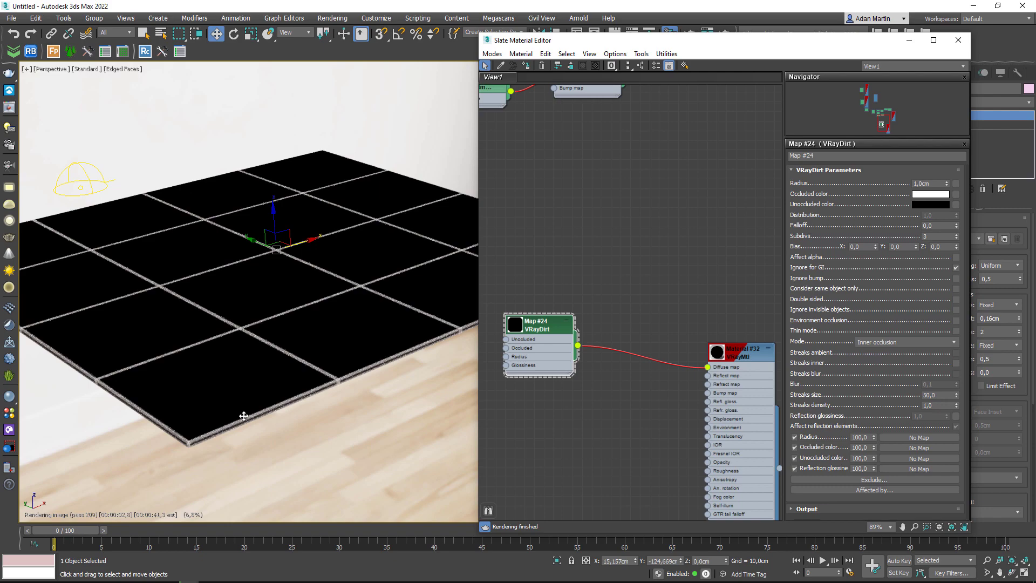
# - Enable Thin mode and set the dirt radius to 5 cm, after trying 2 and 3 cm
pyautogui.scroll(2, 317, 385)
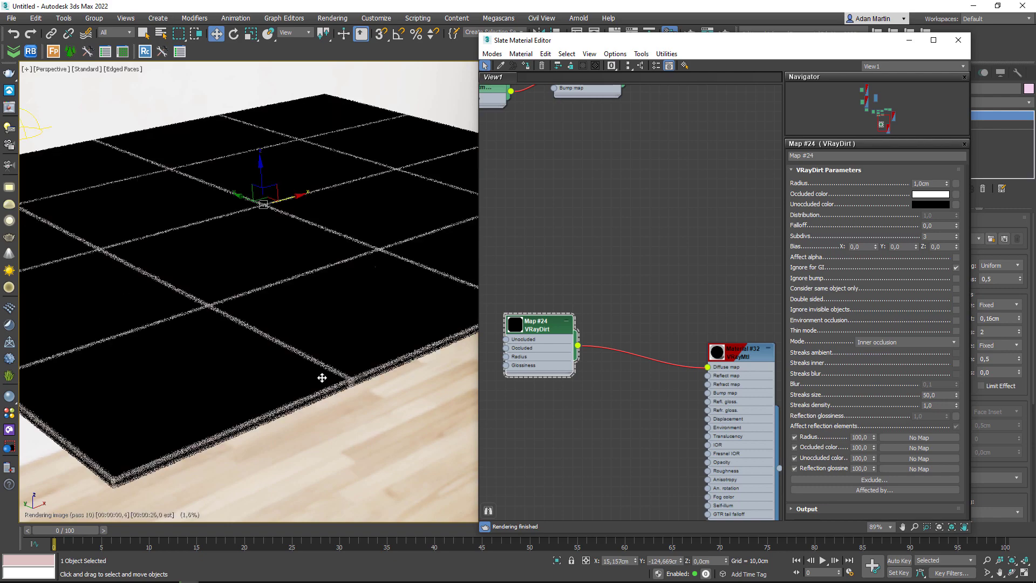
pyautogui.doubleClick(936, 183)
pyautogui.write('2')
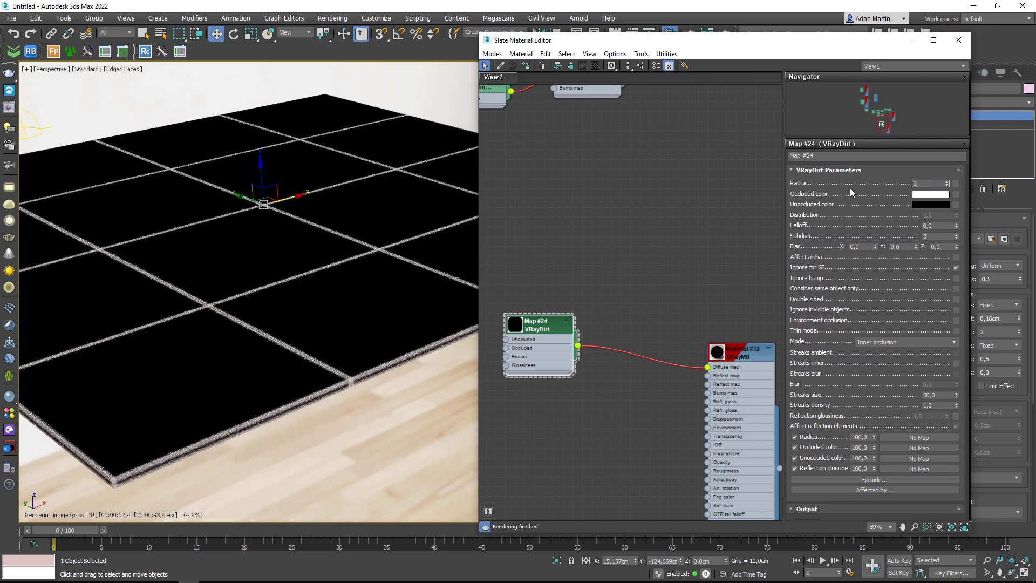
pyautogui.press('Return')
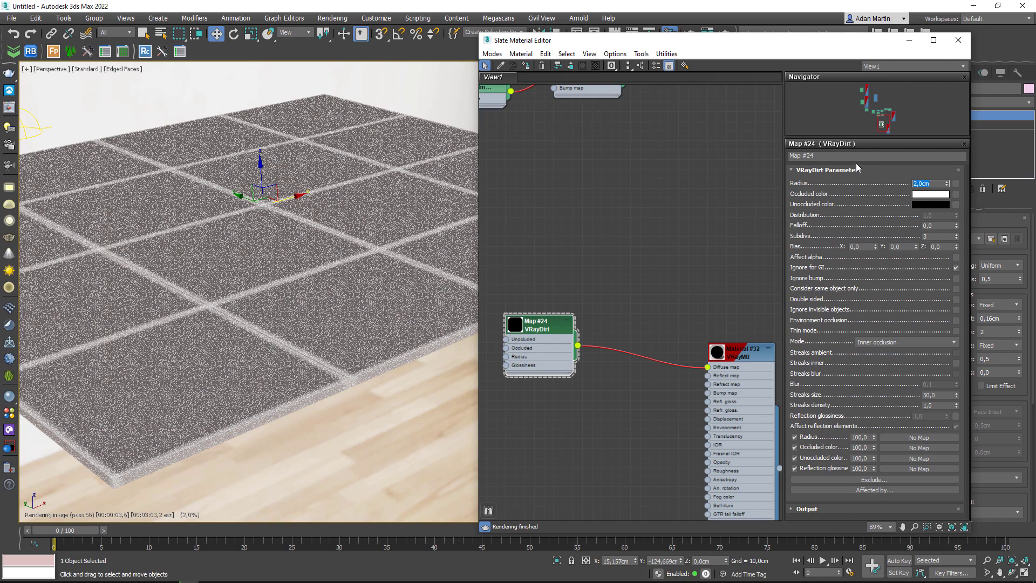
pyautogui.write('3')
pyautogui.press('Return')
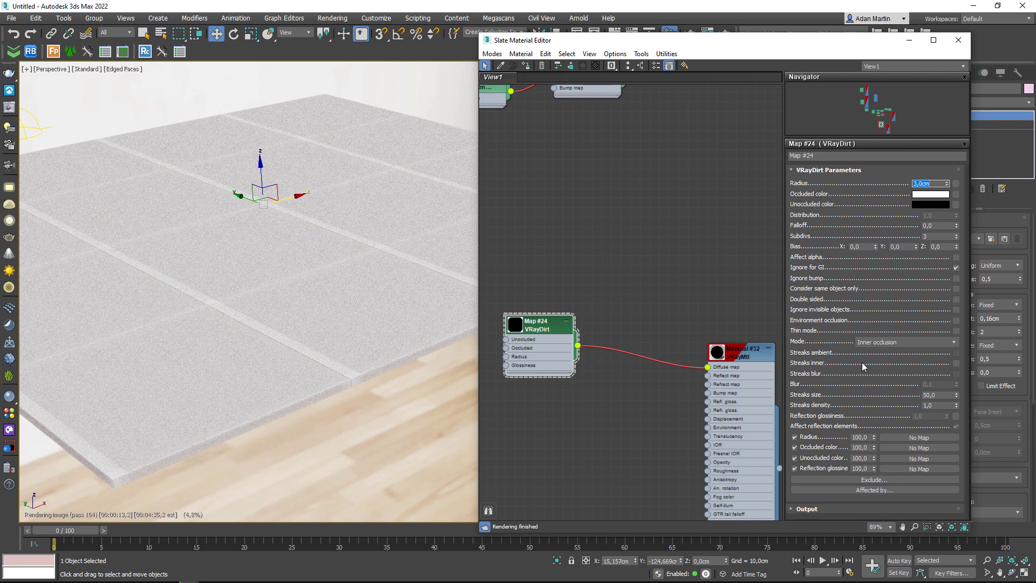
pyautogui.click(956, 330)
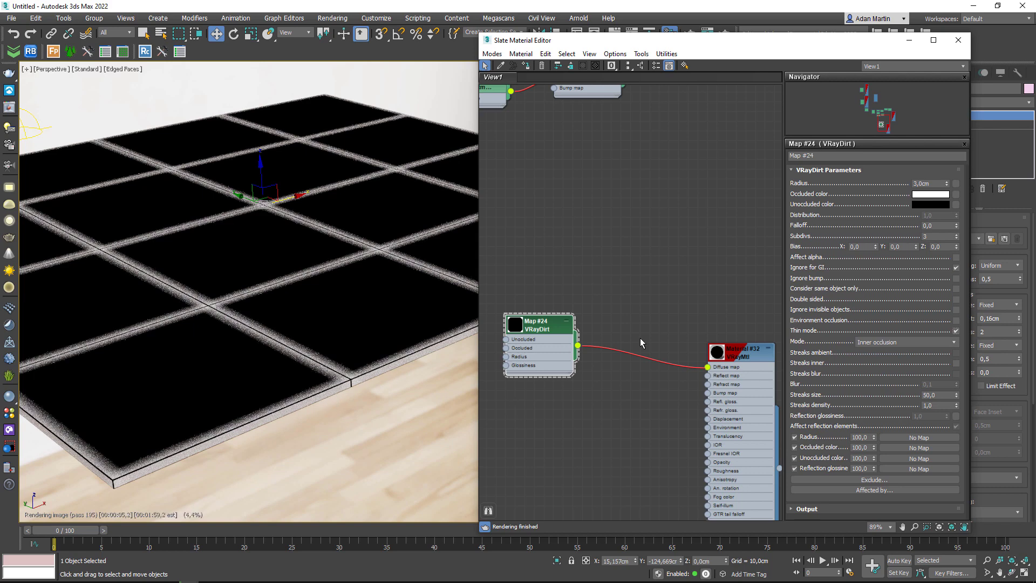
pyautogui.doubleClick(943, 186)
pyautogui.write('5')
pyautogui.press('Return')
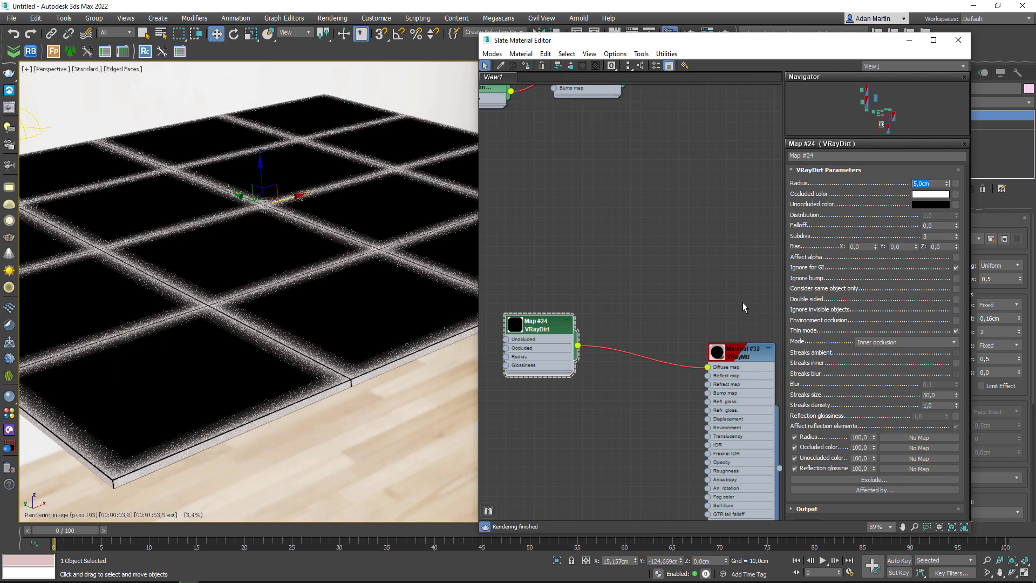
# - Connect the VRayDirt Map #24 output to Composite Layer 2
pyautogui.scroll(-2, 639, 277)
pyautogui.moveTo(639, 274)
pyautogui.mouseDown(button='middle')
pyautogui.moveTo(652, 353)
pyautogui.moveTo(645, 410)
pyautogui.mouseUp(button='middle')
pyautogui.moveTo(592, 456); pyautogui.dragTo(749, 169)
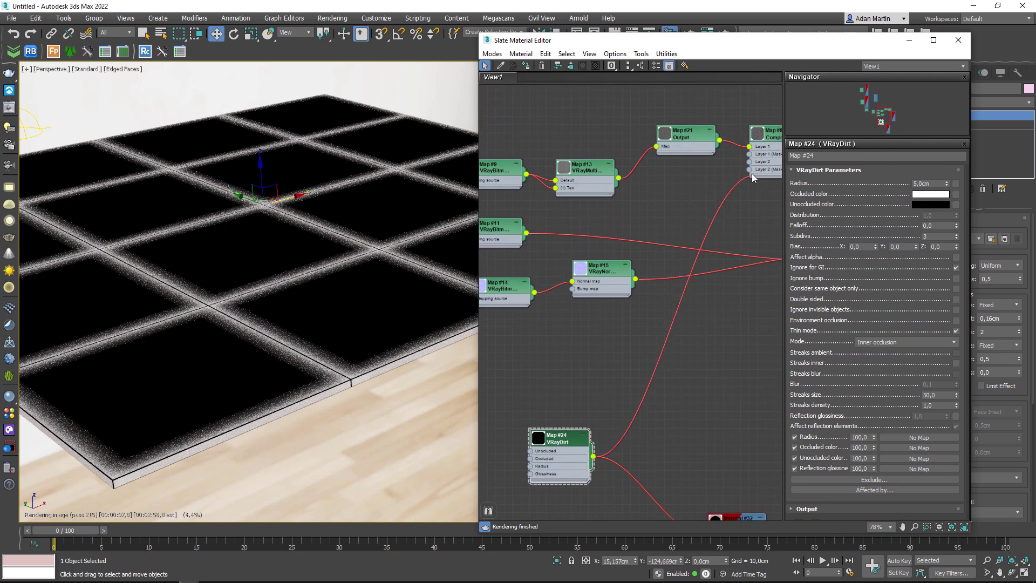
# - Add an Output map from Map #13 with Color Map enabled and the curve bent upward
pyautogui.moveTo(701, 141)
pyautogui.keyDown('shift'); pyautogui.mouseDown()
pyautogui.moveTo(706, 189)
pyautogui.moveTo(749, 161)
pyautogui.mouseUp(); pyautogui.keyUp('shift')
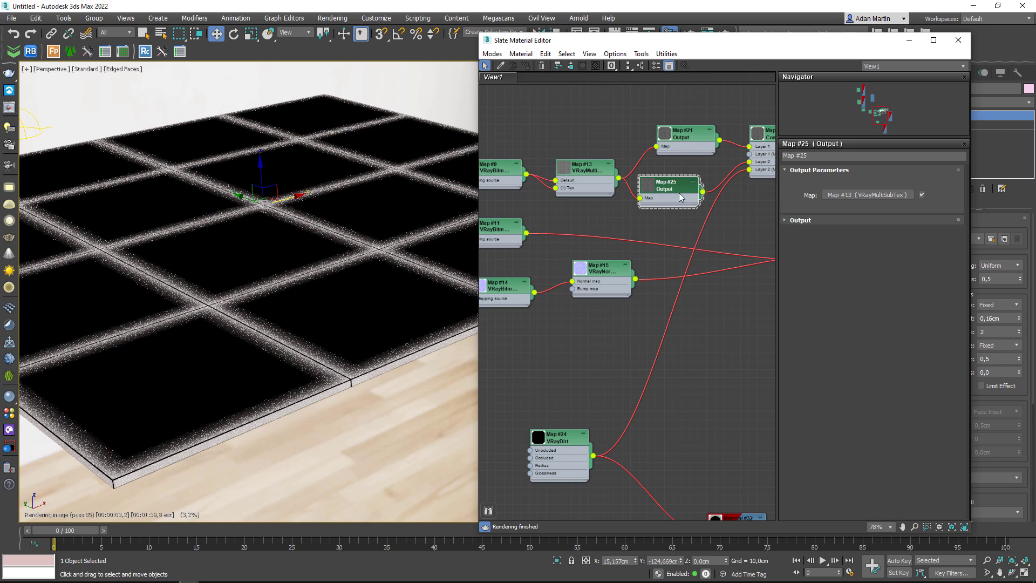
pyautogui.click(799, 220)
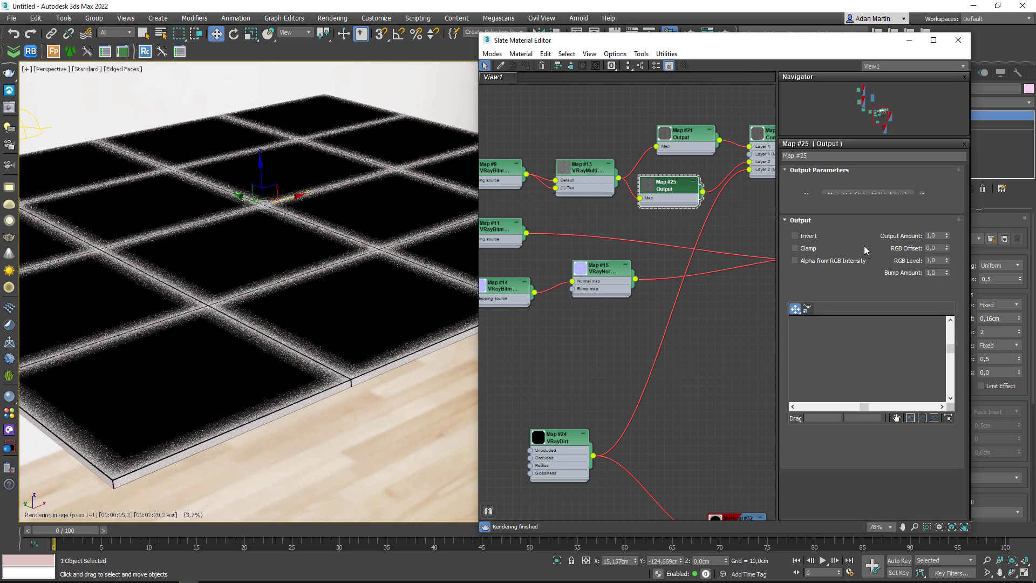
pyautogui.moveTo(883, 368); pyautogui.dragTo(843, 334)
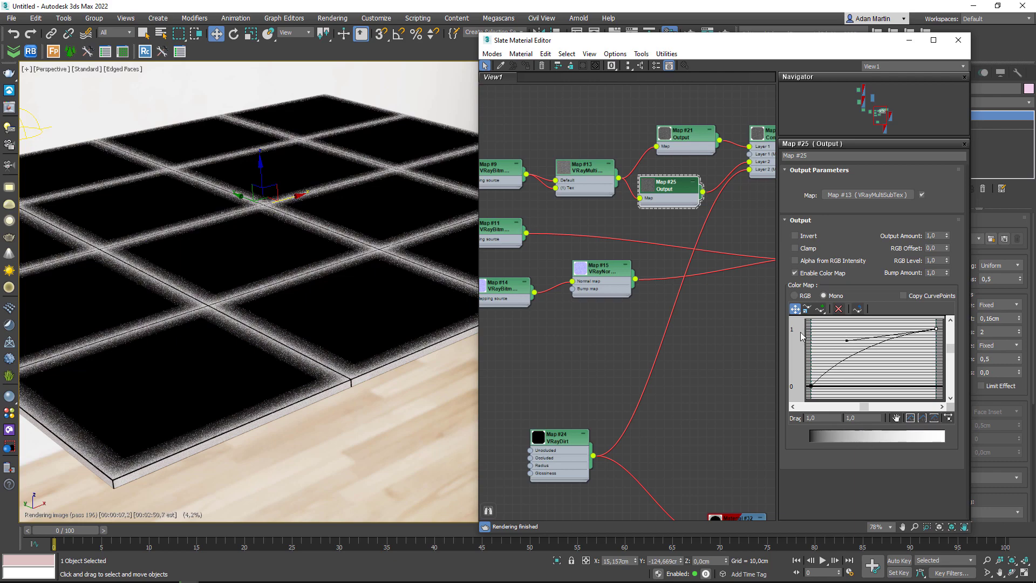
pyautogui.moveTo(803, 221); pyautogui.dragTo(636, 235, button='middle')
pyautogui.click(701, 232)
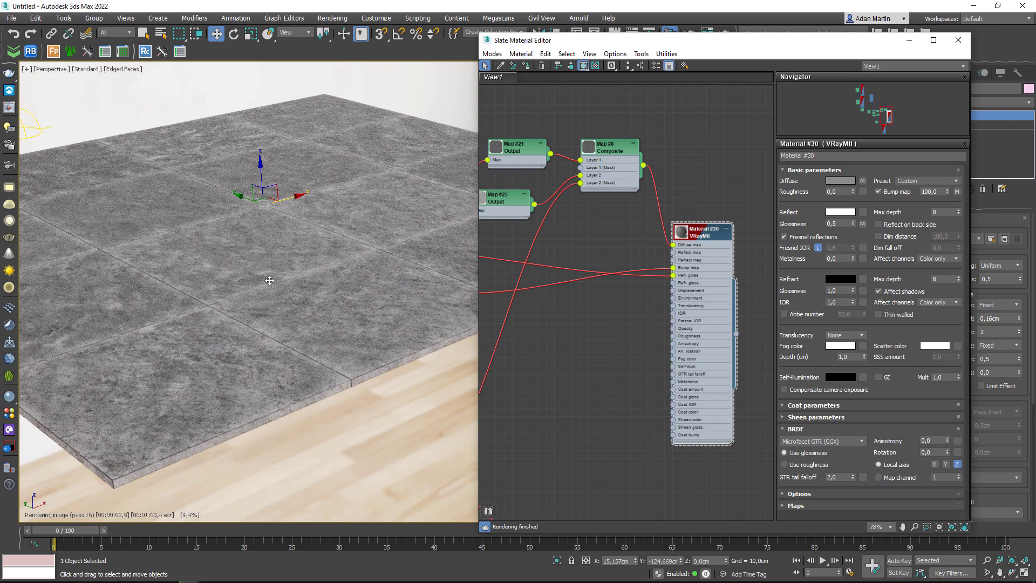
# - Set the VRayDirt radius to 10 cm and enable Ignore bump
pyautogui.scroll(-2, 654, 344)
pyautogui.moveTo(654, 345); pyautogui.dragTo(533, 397, button='middle')
pyautogui.doubleClick(522, 399)
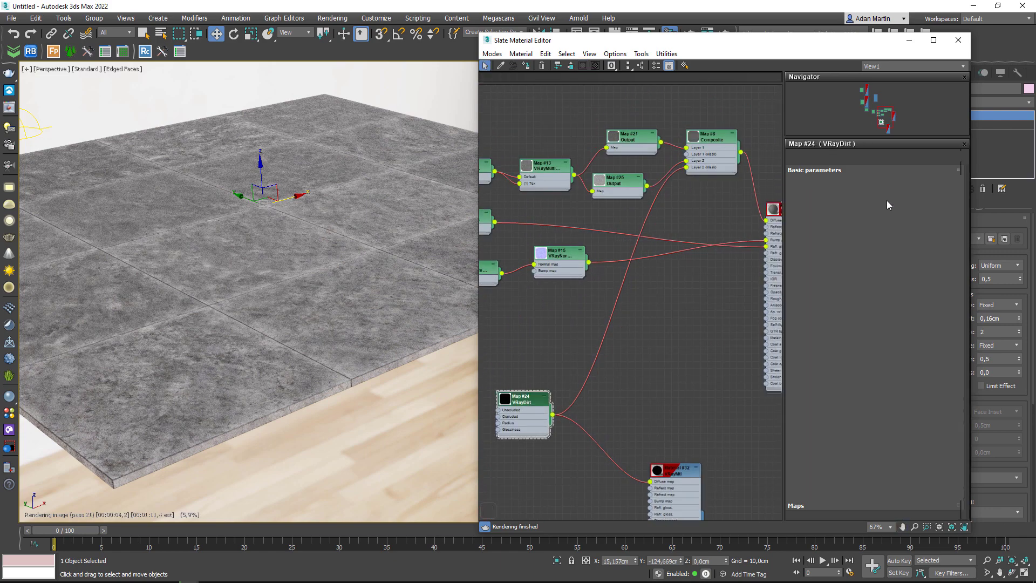
pyautogui.write('10,0cm')
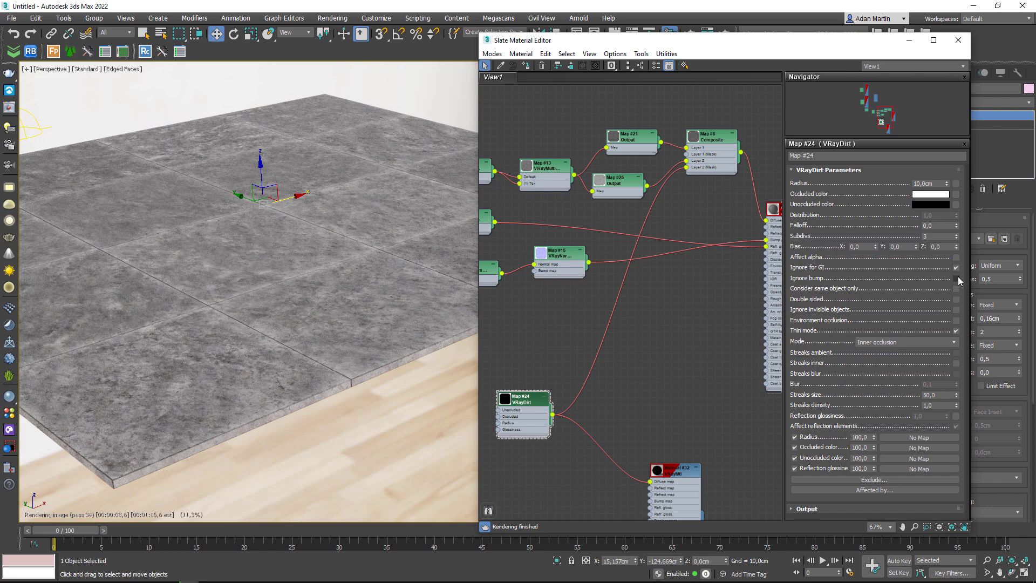
pyautogui.click(955, 278)
# - Close the material editor and switch the V-Ray Frame Buffer to the VRayAtmosphere channel
pyautogui.click(956, 279)
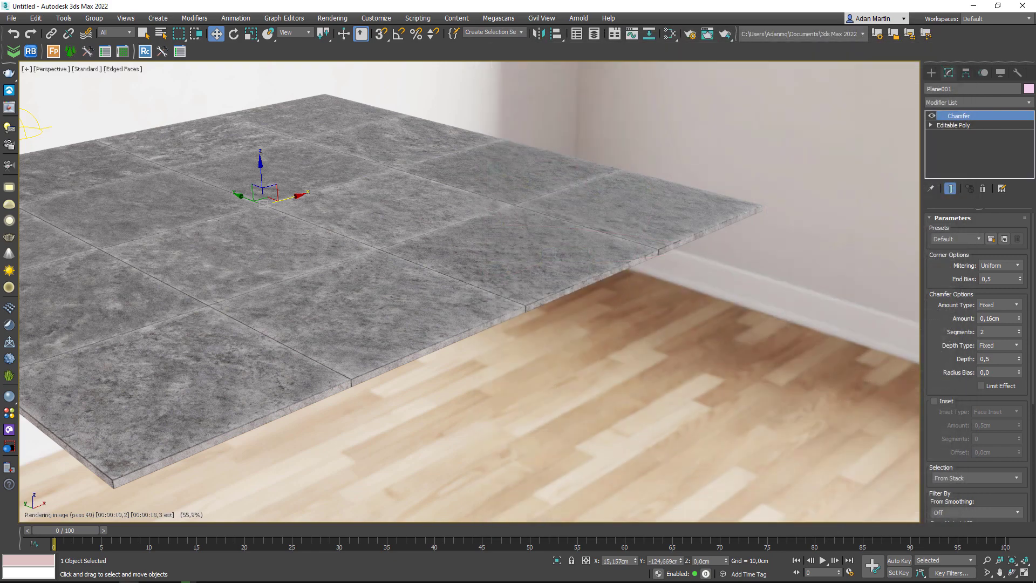
pyautogui.click(958, 40)
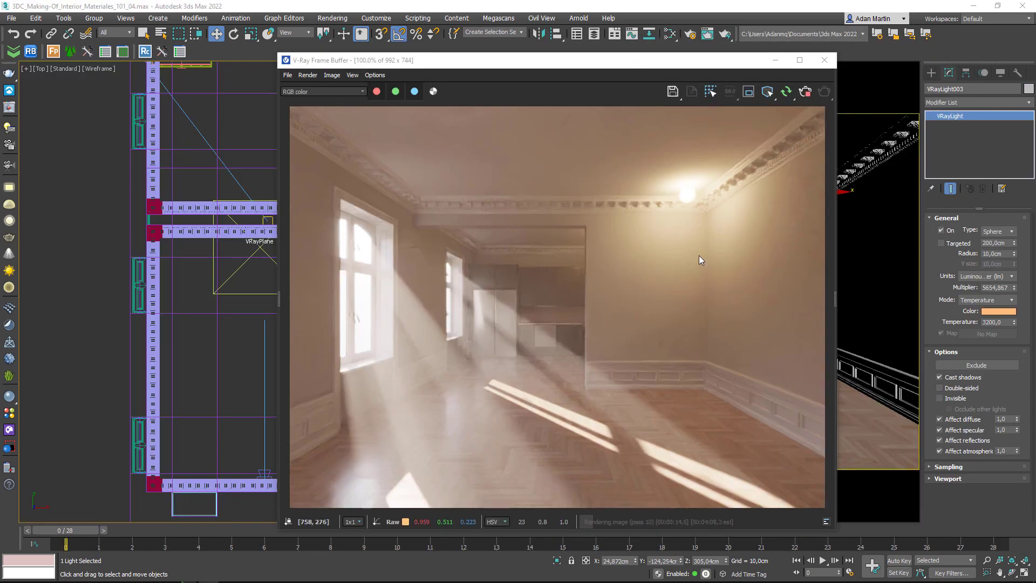
pyautogui.moveTo(656, 67); pyautogui.dragTo(628, 87)
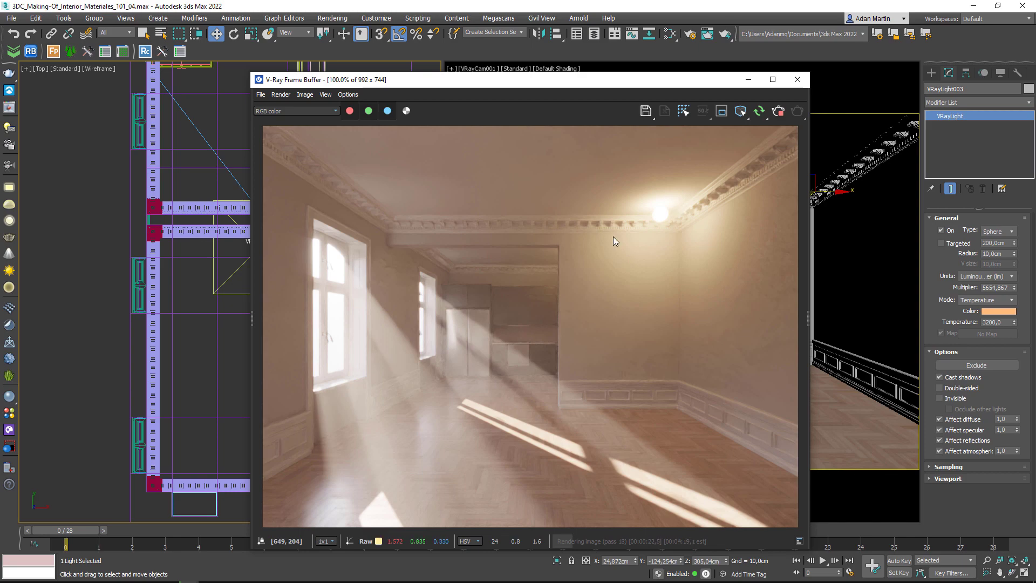
pyautogui.click(288, 112)
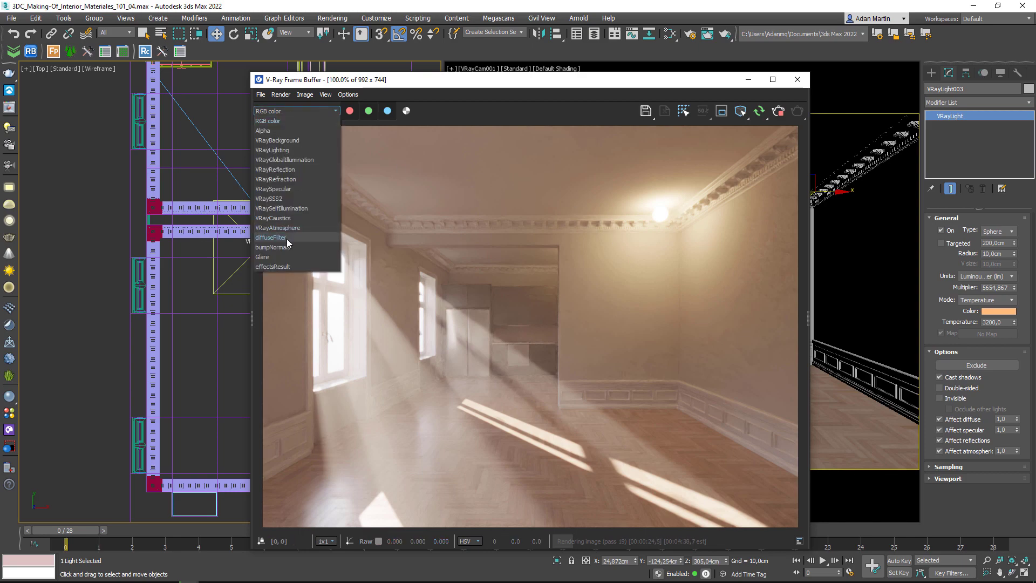
pyautogui.click(277, 228)
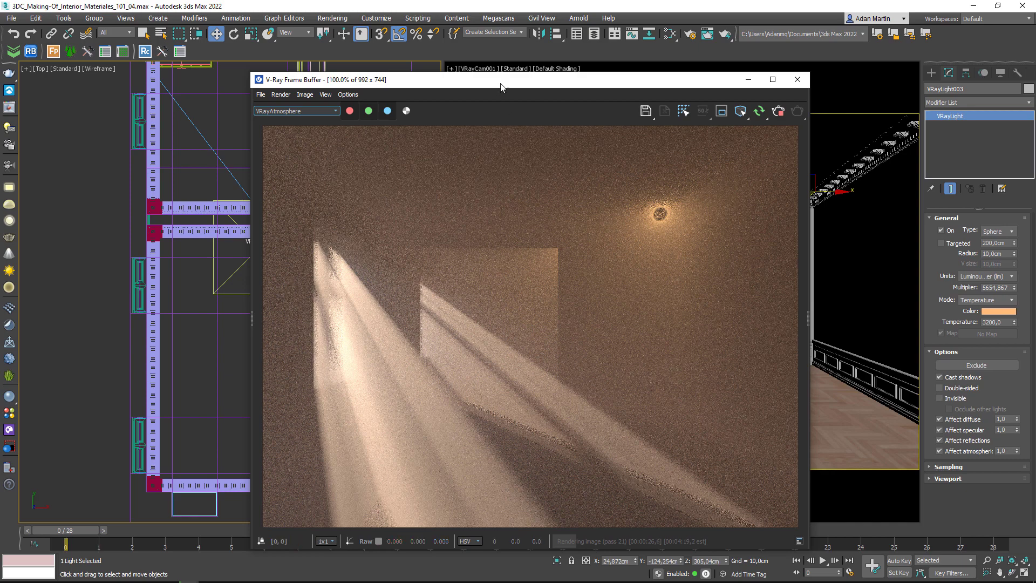
pyautogui.moveTo(501, 86); pyautogui.dragTo(624, 82)
# - Clear the selection and review the Environment and Effects settings, then close them
pyautogui.click(312, 301)
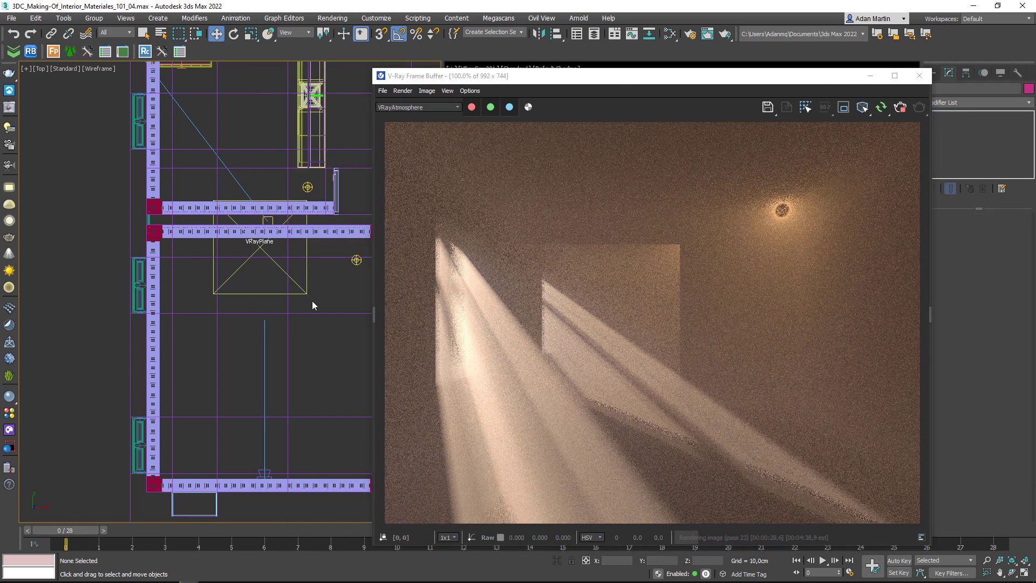
pyautogui.press('8')
pyautogui.scroll(-3, 372, 289)
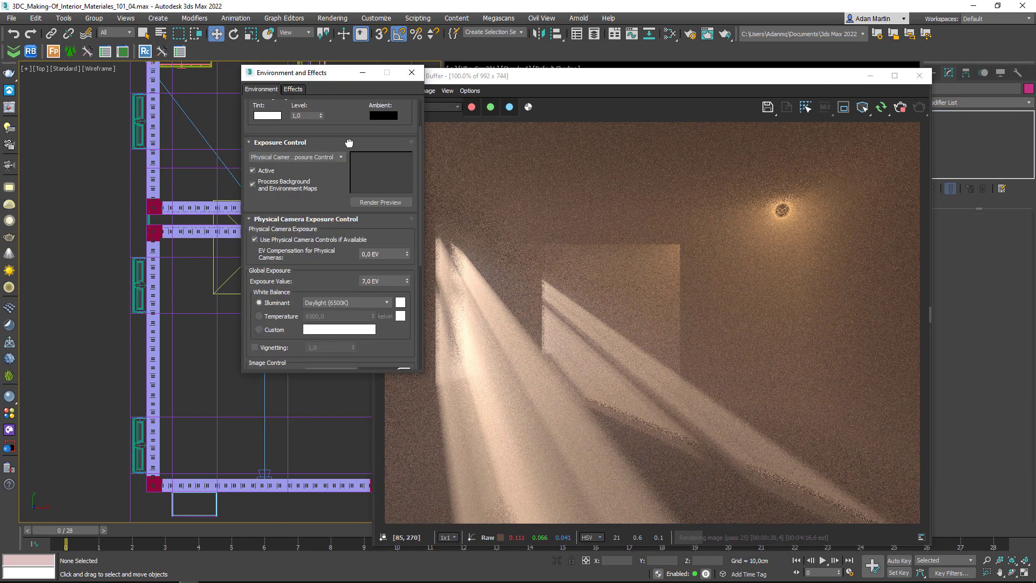
pyautogui.scroll(-5, 288, 298)
pyautogui.click(413, 76)
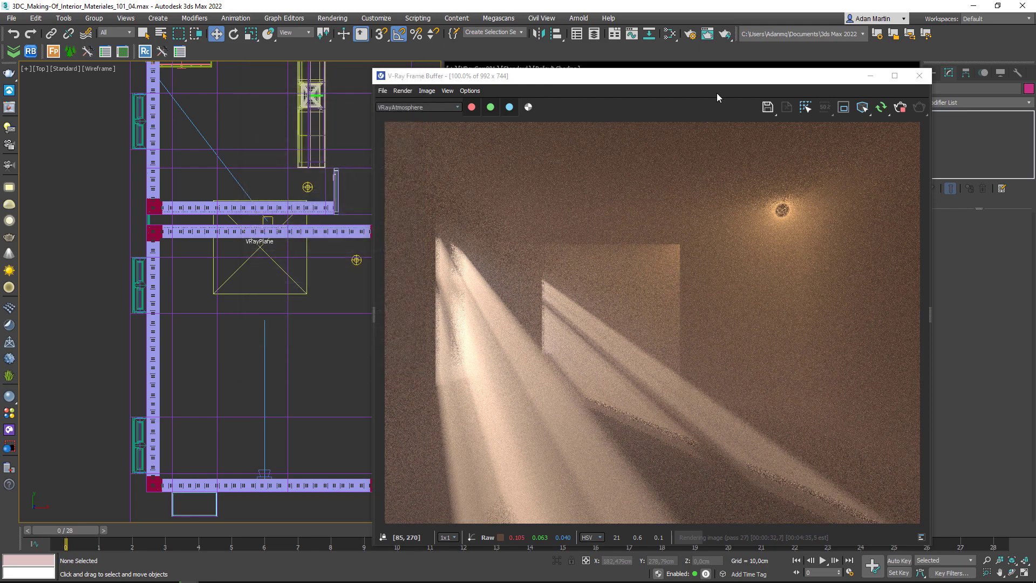
# - Select the ceiling sphere light VRayLight003 and return the frame buffer to RGB color
pyautogui.moveTo(717, 75); pyautogui.dragTo(462, 67)
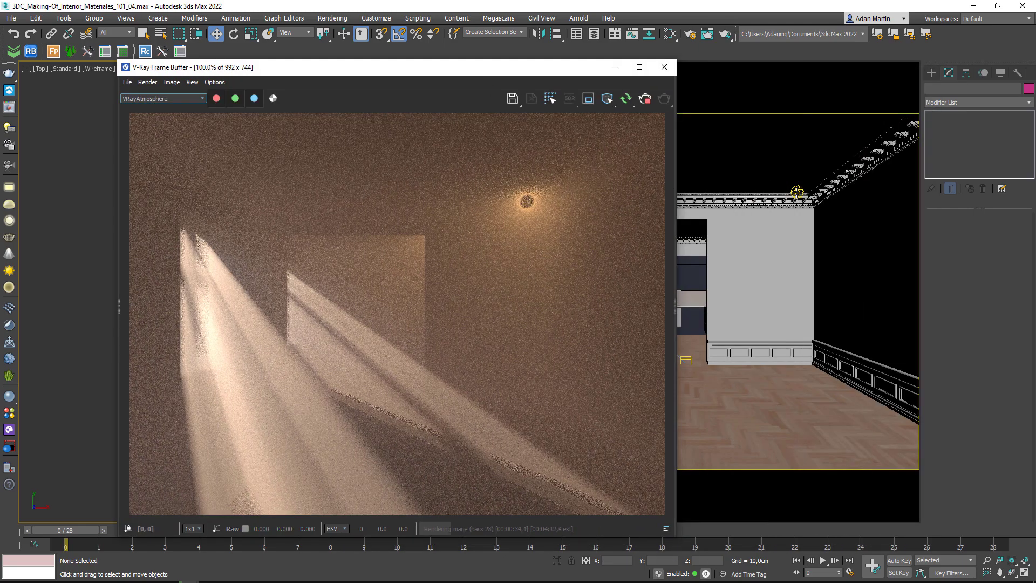
pyautogui.click(797, 192)
pyautogui.click(189, 99)
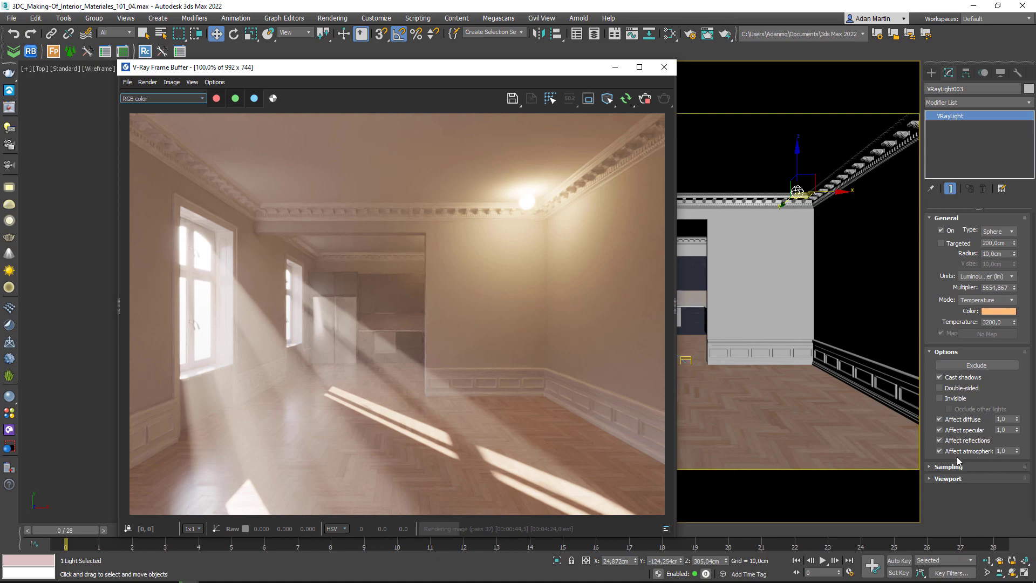
# - Re-enable Affect atmospherics at 10 and view the VRayAtmosphere render channel
pyautogui.click(940, 451)
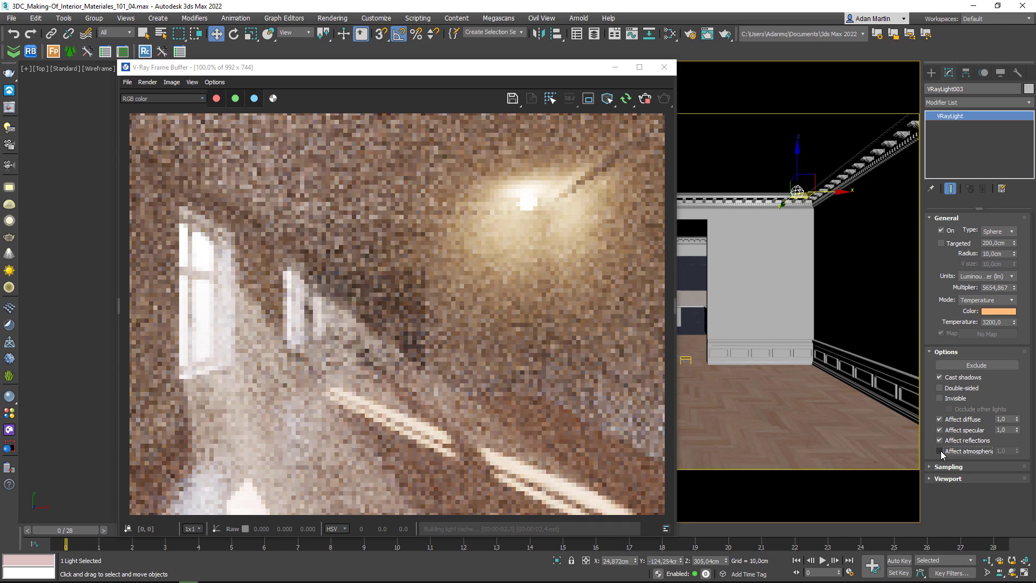
pyautogui.click(940, 451)
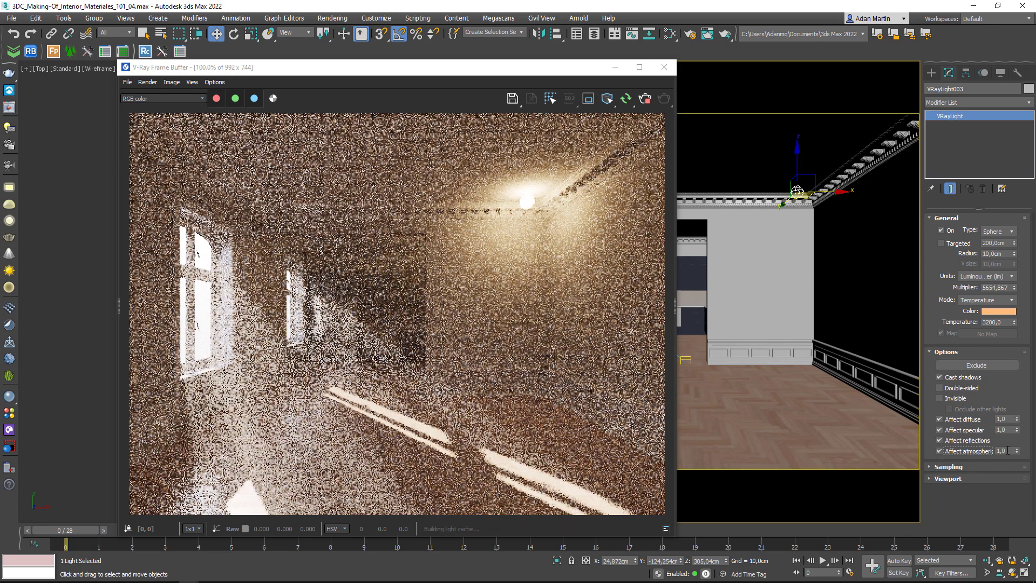
pyautogui.click(1005, 450)
pyautogui.write('51')
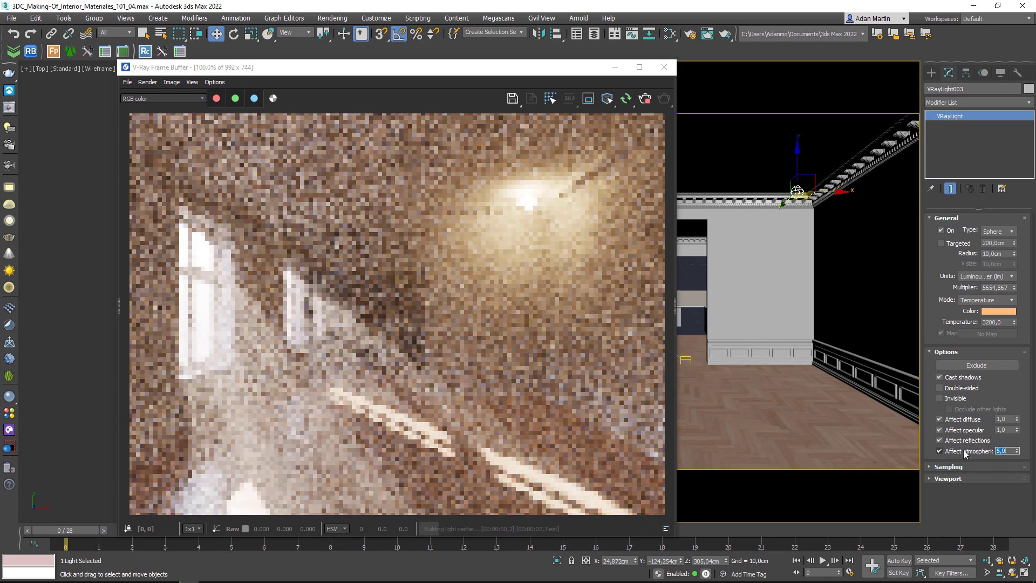
pyautogui.write('0')
pyautogui.press('Return')
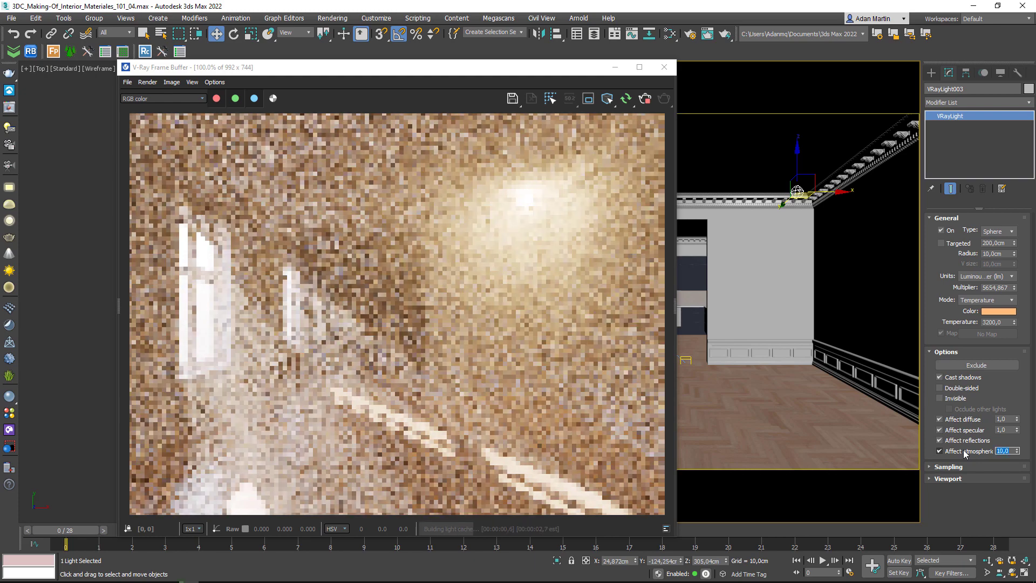
pyautogui.click(170, 101)
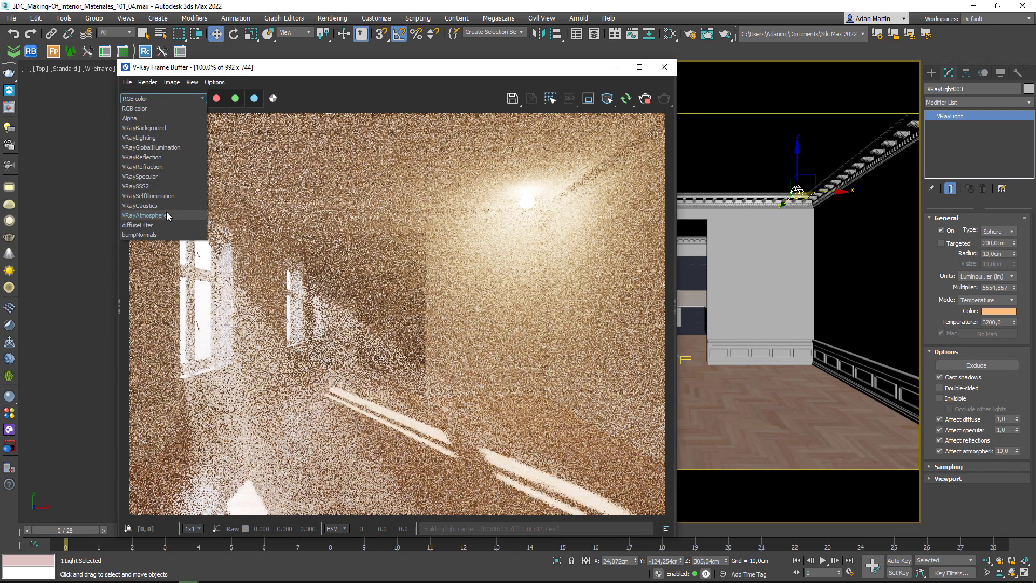
pyautogui.click(166, 212)
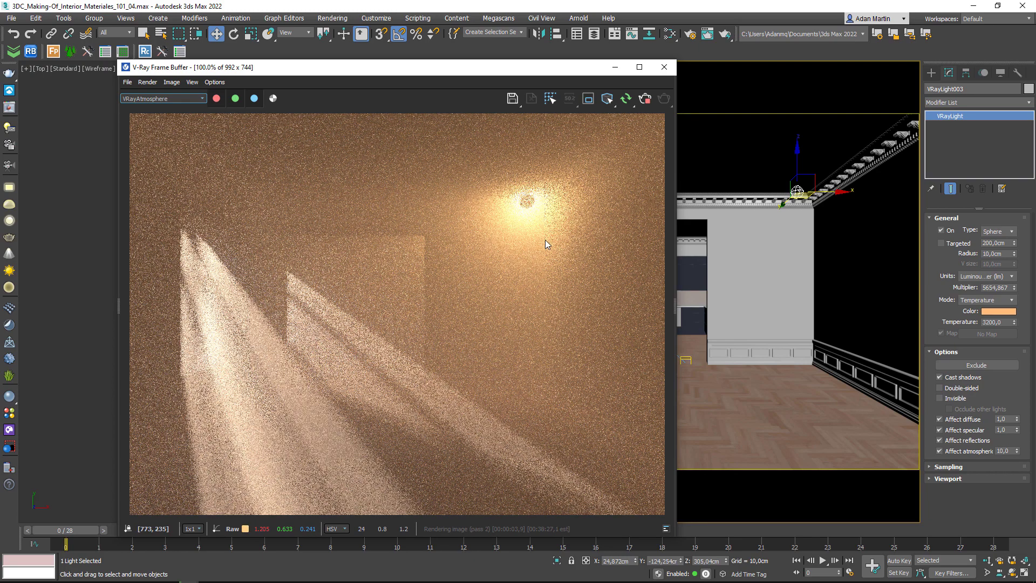
# - Lower the atmospheric multiplier to 0,25 and compare in the RGB color channel
pyautogui.click(1003, 450)
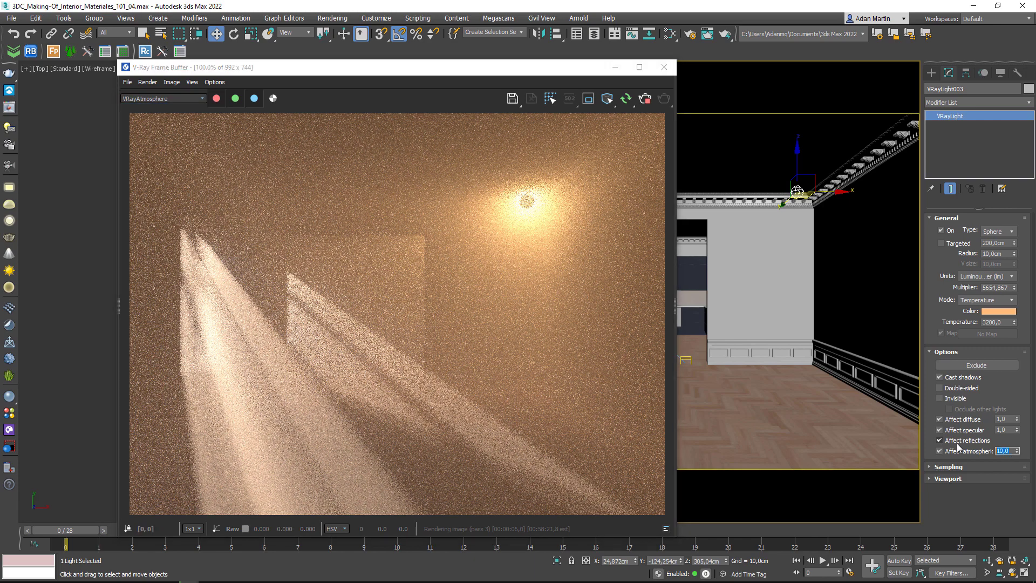
pyautogui.write('0,25')
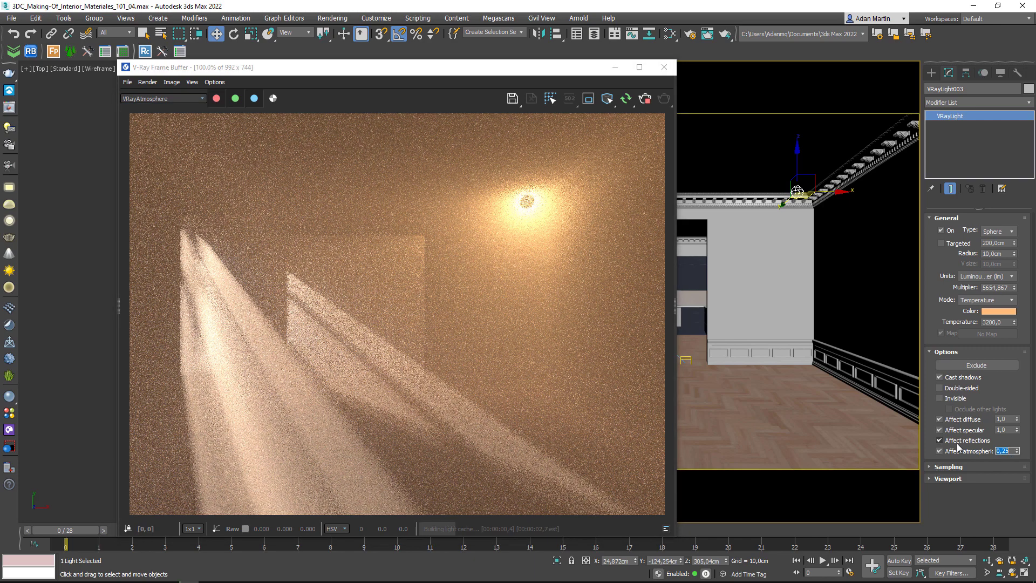
pyautogui.press('Return')
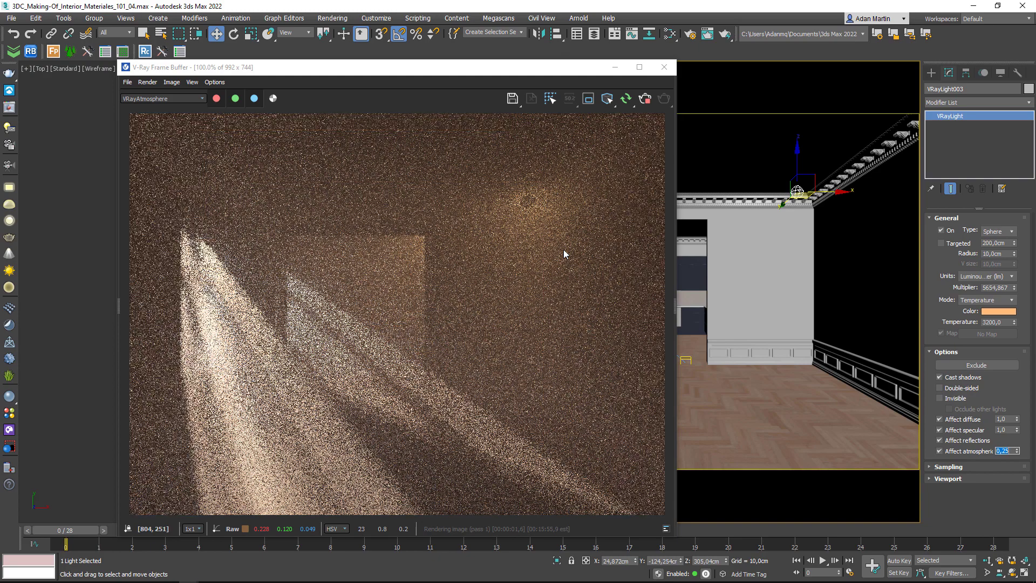
pyautogui.click(177, 98)
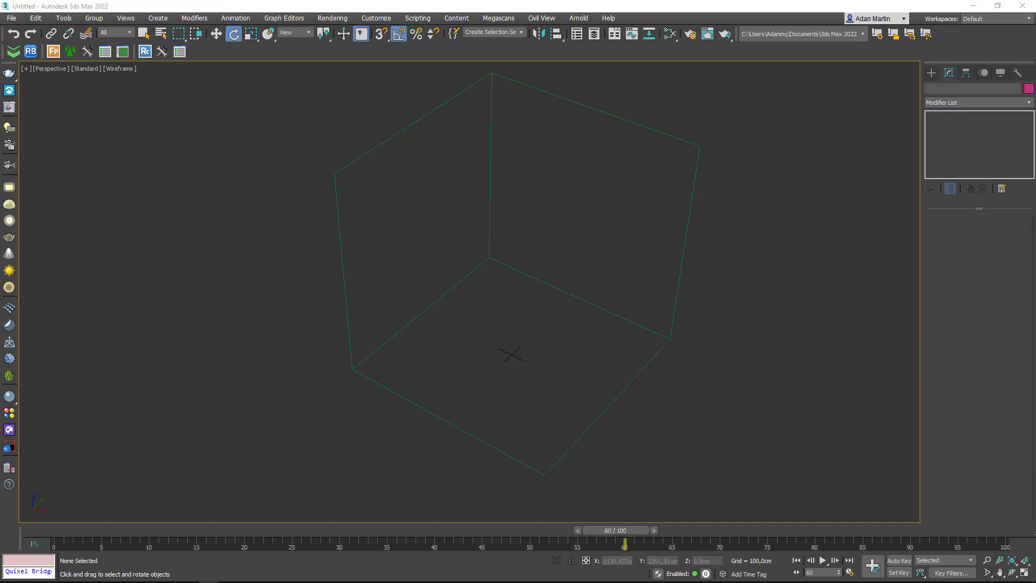
# - Place a VRayInstancer to the right of the box room
pyautogui.click(930, 72)
pyautogui.click(945, 106)
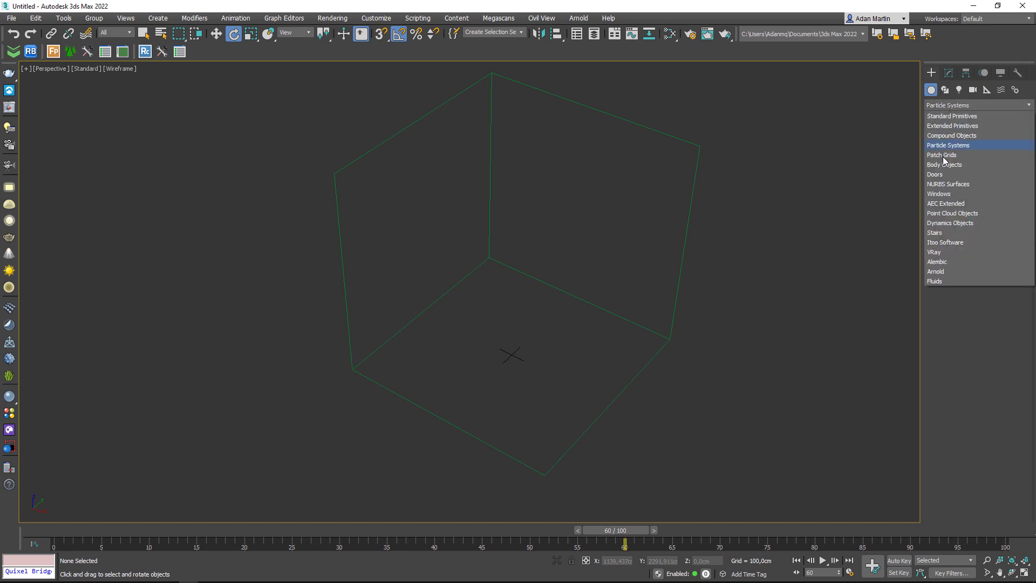
pyautogui.click(941, 254)
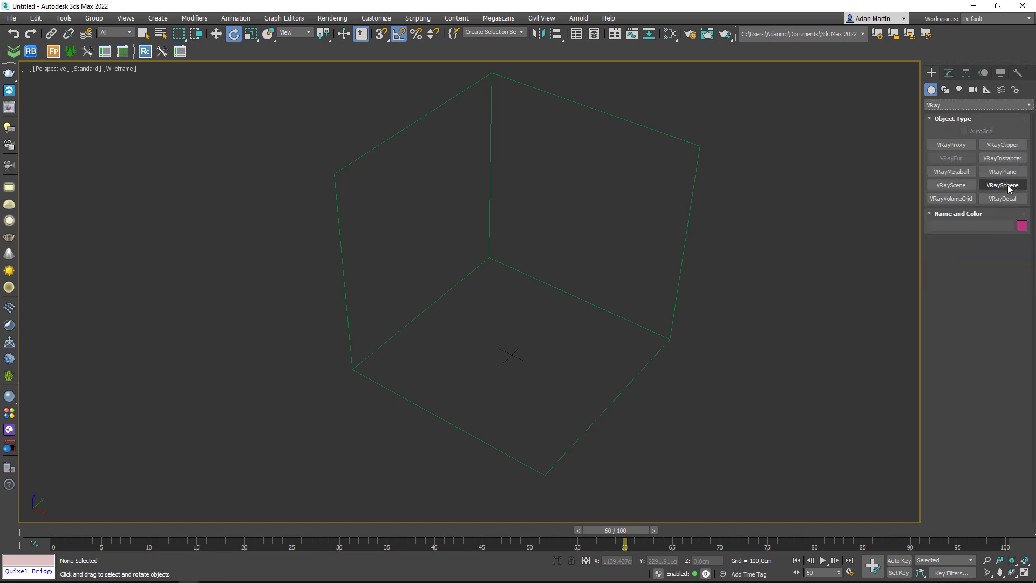
pyautogui.click(1002, 157)
pyautogui.click(699, 408)
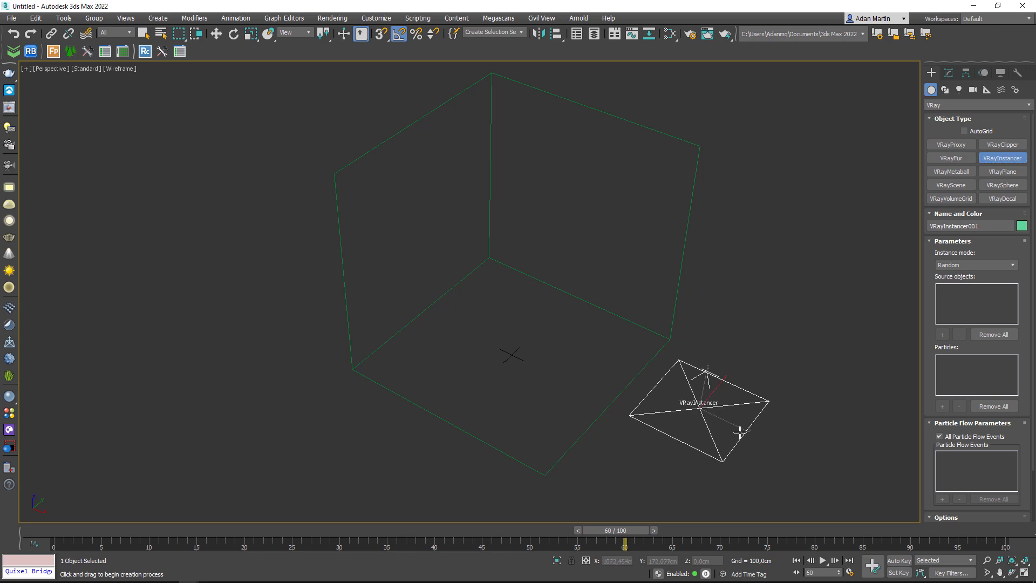
# - Draw a PF Source emitter on the box floor, rotated so particles rise upward
pyautogui.press('e')
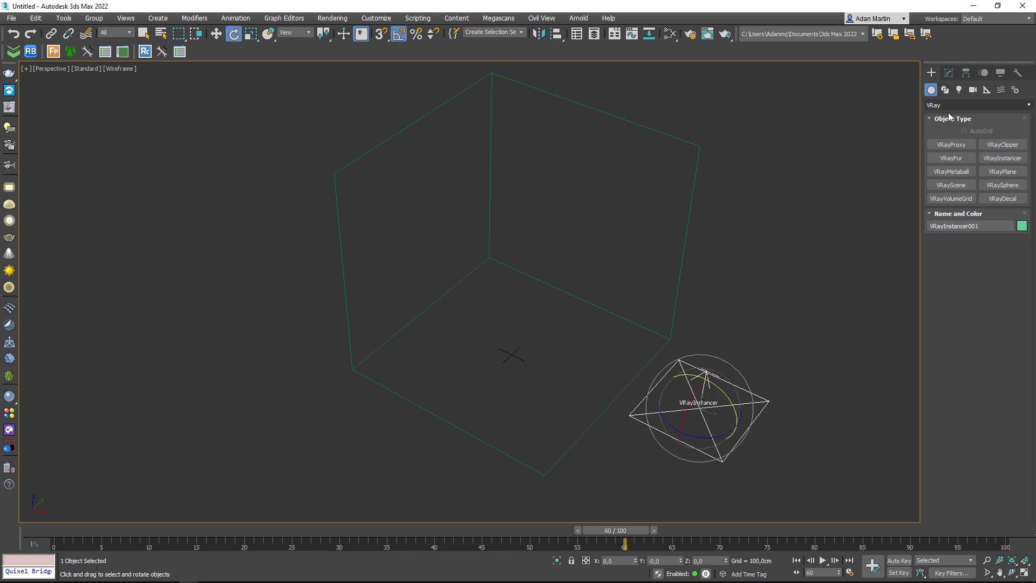
pyautogui.click(945, 106)
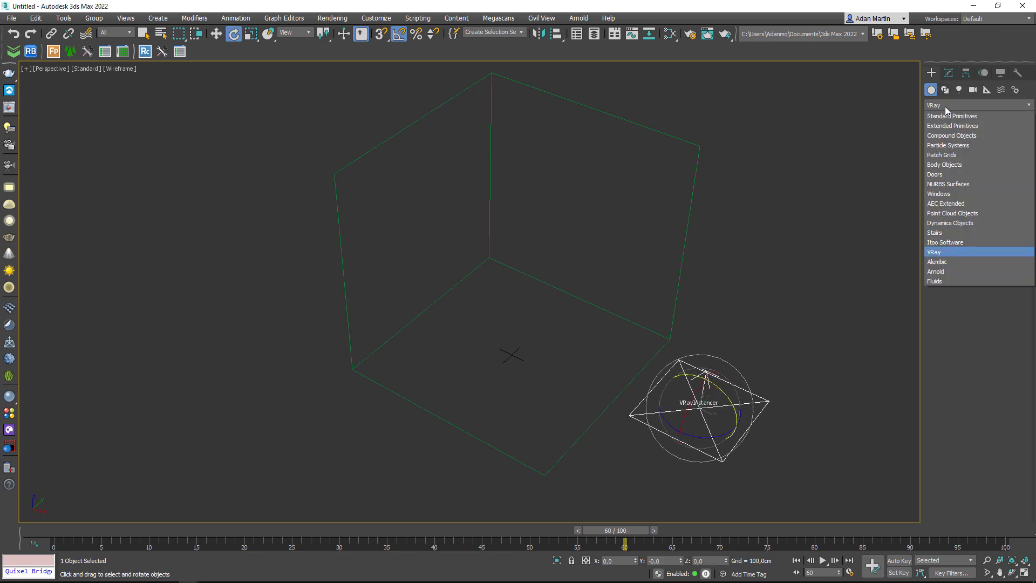
pyautogui.click(948, 145)
pyautogui.moveTo(512, 350); pyautogui.dragTo(520, 429)
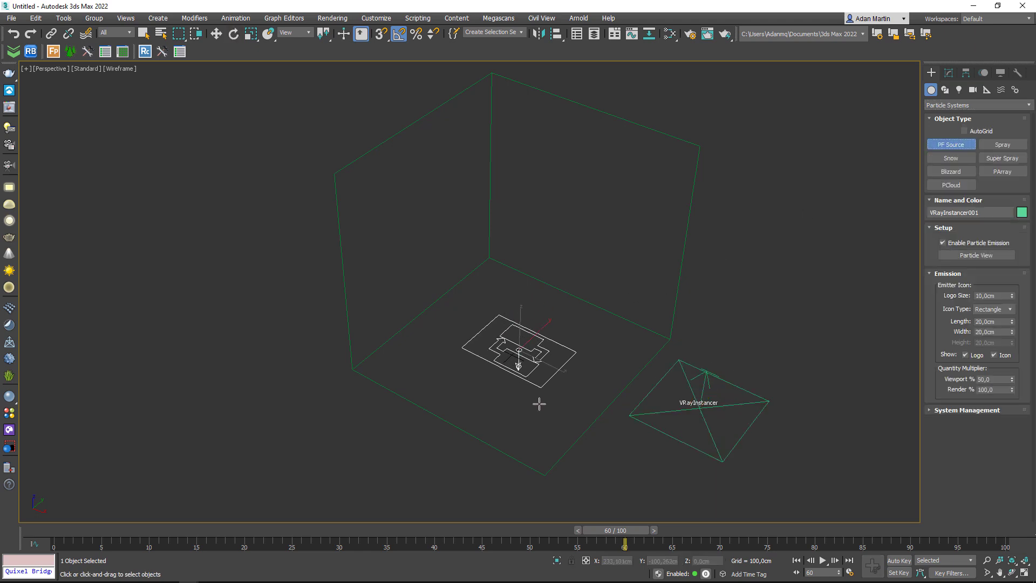
pyautogui.rightClick(583, 375)
pyautogui.moveTo(584, 375); pyautogui.dragTo(624, 389)
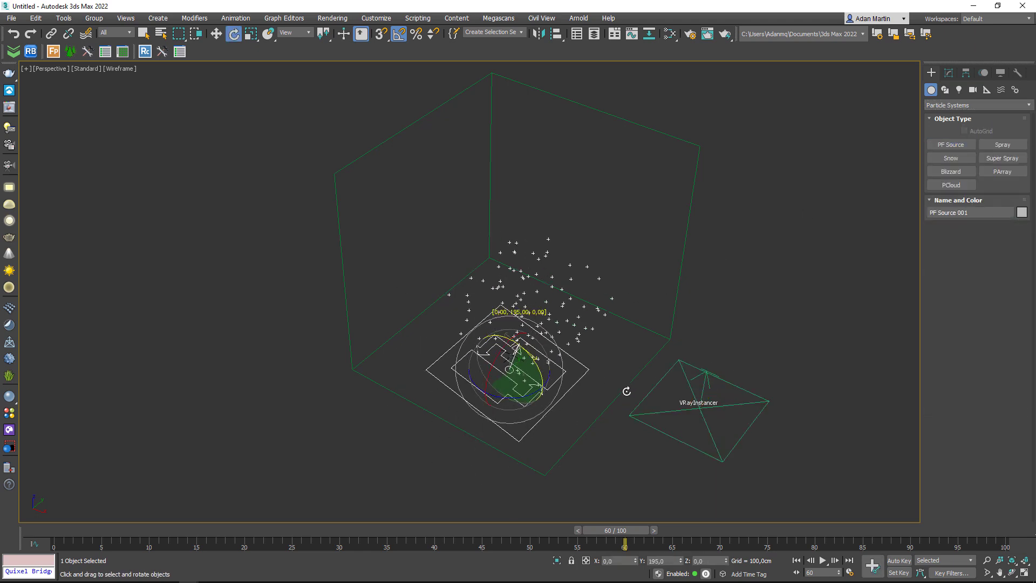
pyautogui.keyDown('alt'); pyautogui.moveTo(617, 386); pyautogui.dragTo(574, 349, button='middle'); pyautogui.keyUp('alt')
pyautogui.press('w')
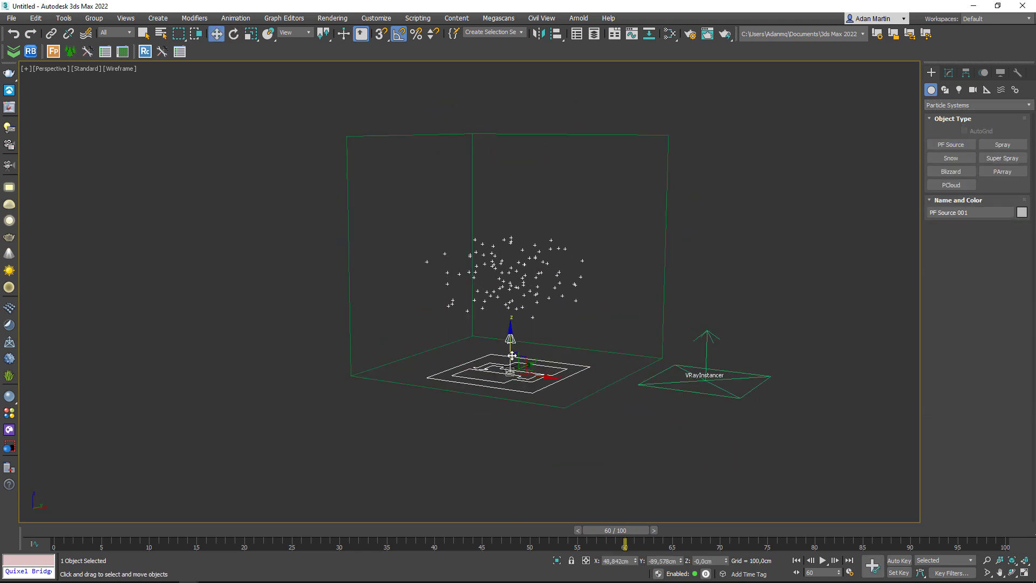
pyautogui.moveTo(510, 348); pyautogui.dragTo(511, 346)
pyautogui.click(948, 73)
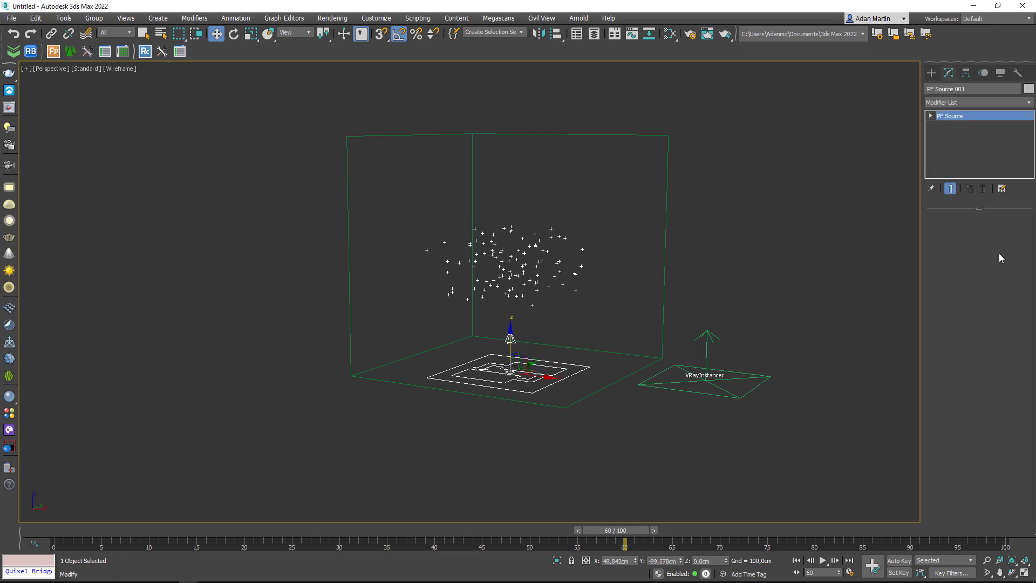
pyautogui.click(990, 247)
pyautogui.moveTo(765, 213); pyautogui.dragTo(777, 239, button='middle')
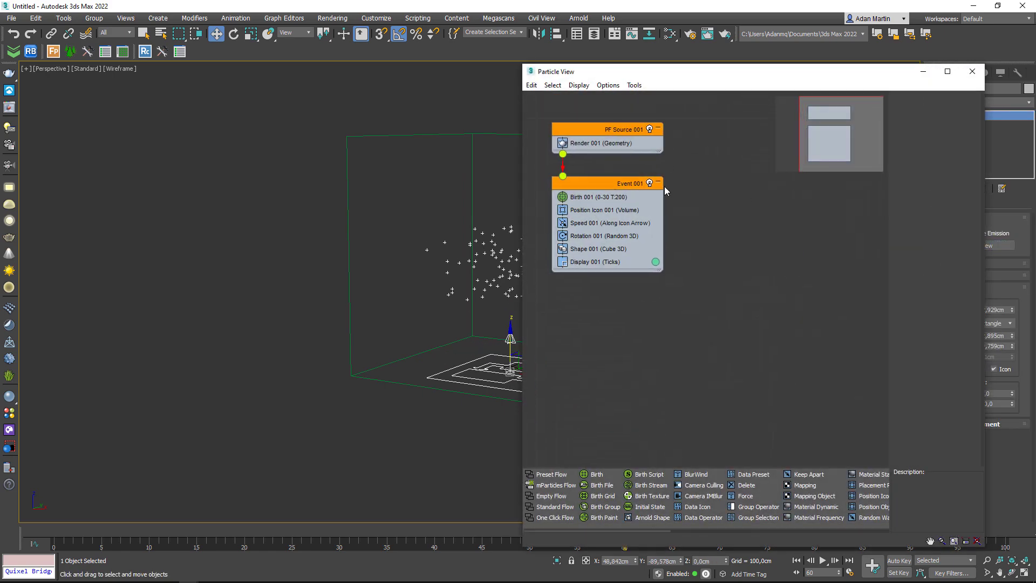
pyautogui.click(593, 197)
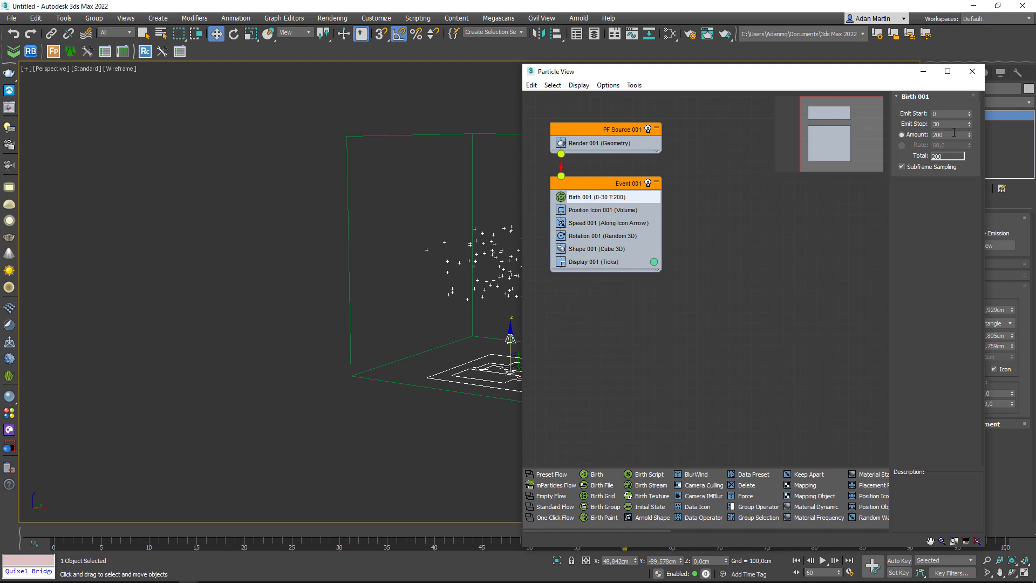
pyautogui.moveTo(950, 124); pyautogui.dragTo(905, 126)
pyautogui.press('Return')
pyautogui.click(589, 223)
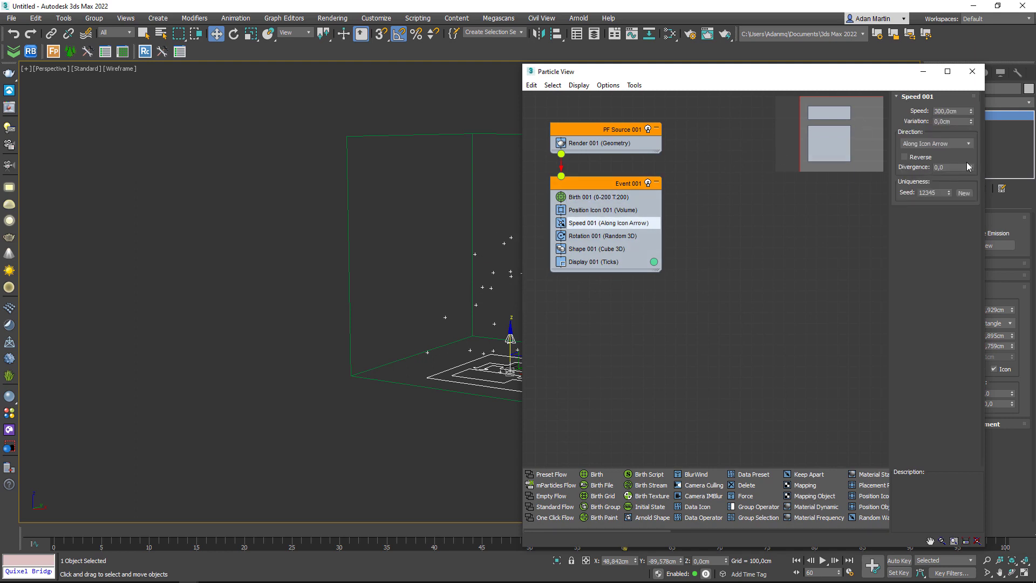
pyautogui.moveTo(974, 145); pyautogui.dragTo(973, 129)
pyautogui.press('6')
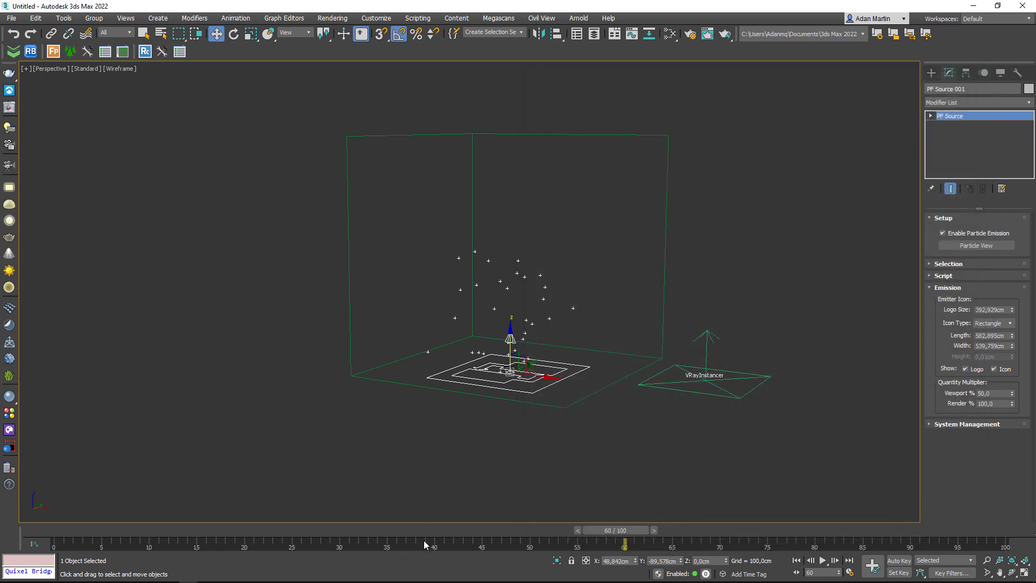
pyautogui.moveTo(424, 542); pyautogui.dragTo(1012, 528)
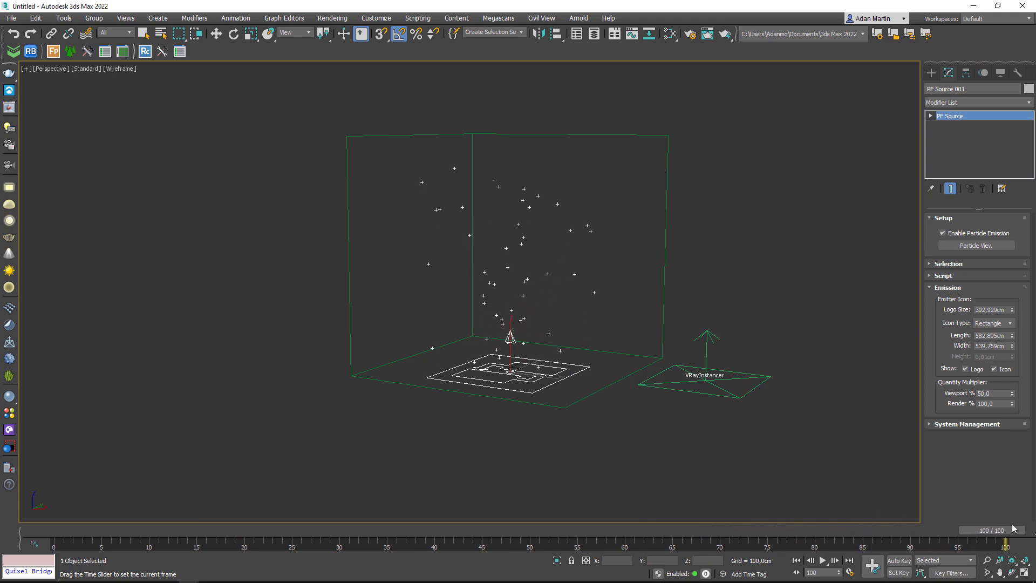
pyautogui.press('w')
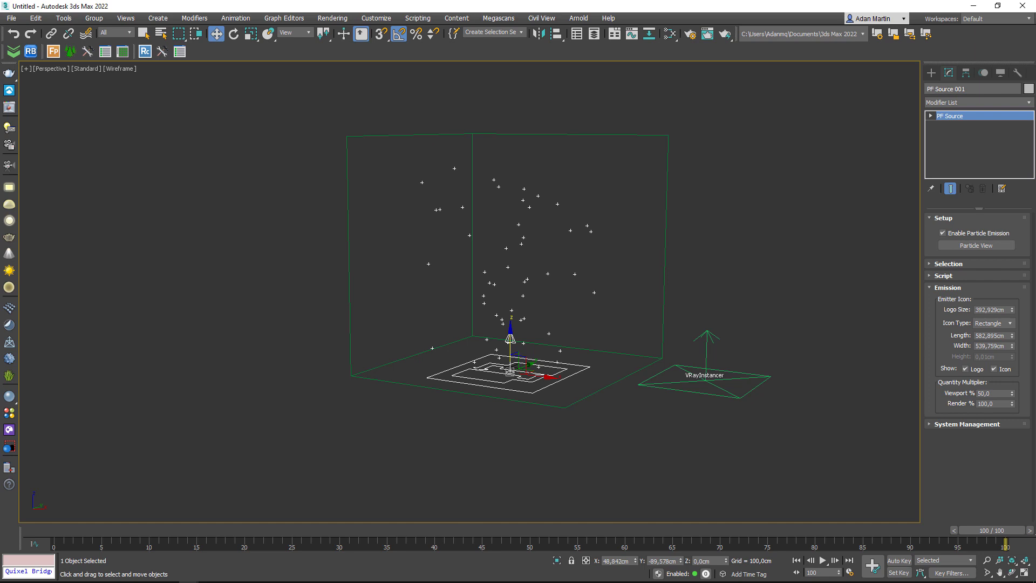
pyautogui.keyDown('alt'); pyautogui.moveTo(674, 396); pyautogui.dragTo(667, 399, button='middle'); pyautogui.keyUp('alt')
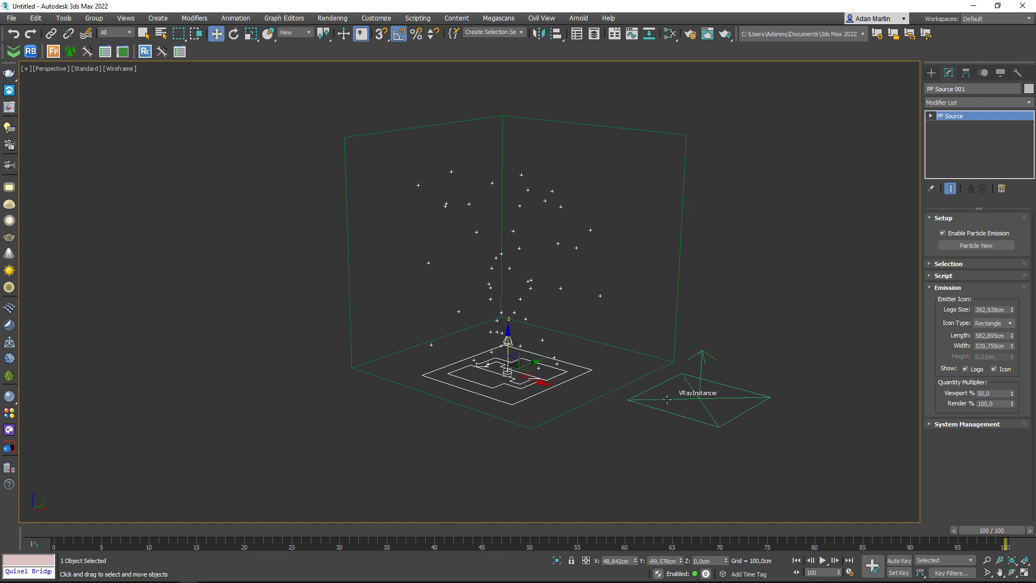
# - Create a VRayLight below the instancer as a Sphere with 10 cm radius
pyautogui.click(930, 75)
pyautogui.click(958, 89)
pyautogui.click(976, 105)
pyautogui.click(938, 138)
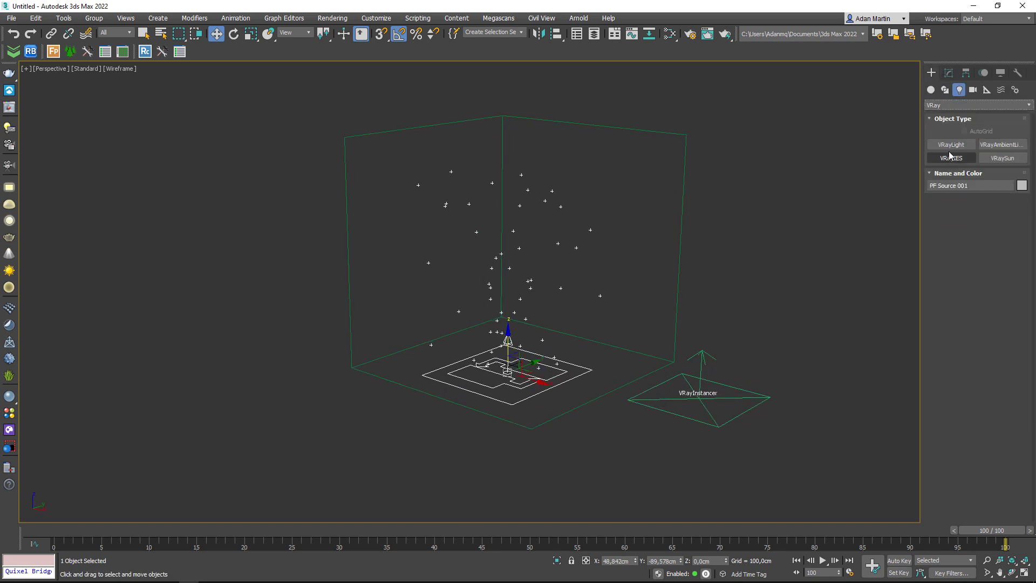
pyautogui.moveTo(639, 437); pyautogui.dragTo(644, 441)
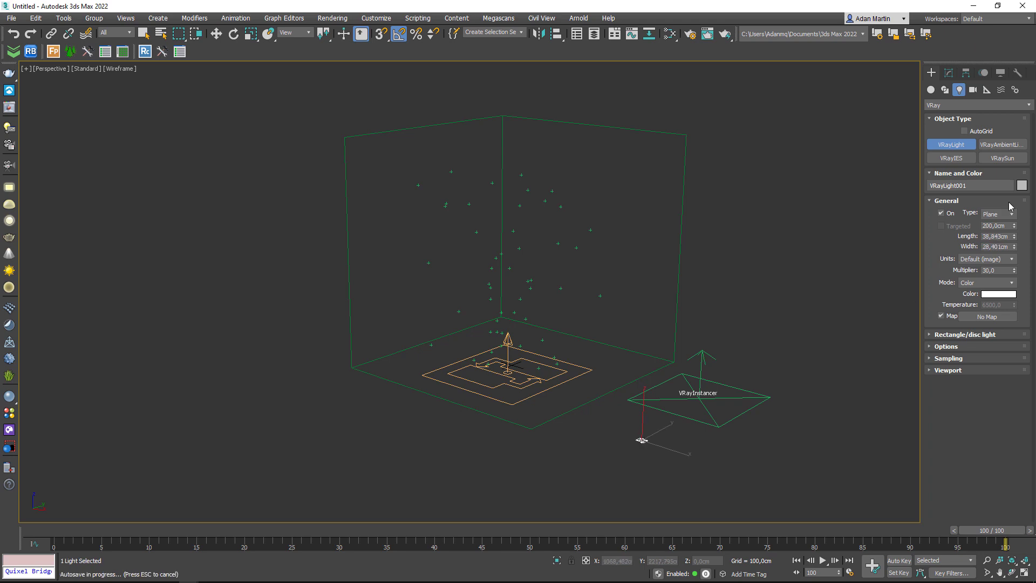
pyautogui.click(996, 214)
pyautogui.click(992, 233)
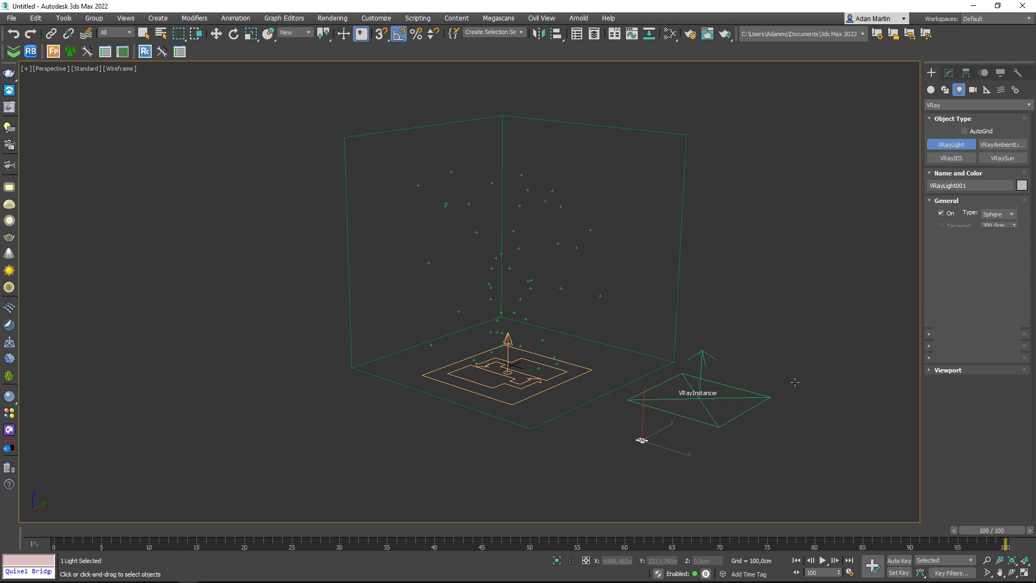
pyautogui.doubleClick(998, 236)
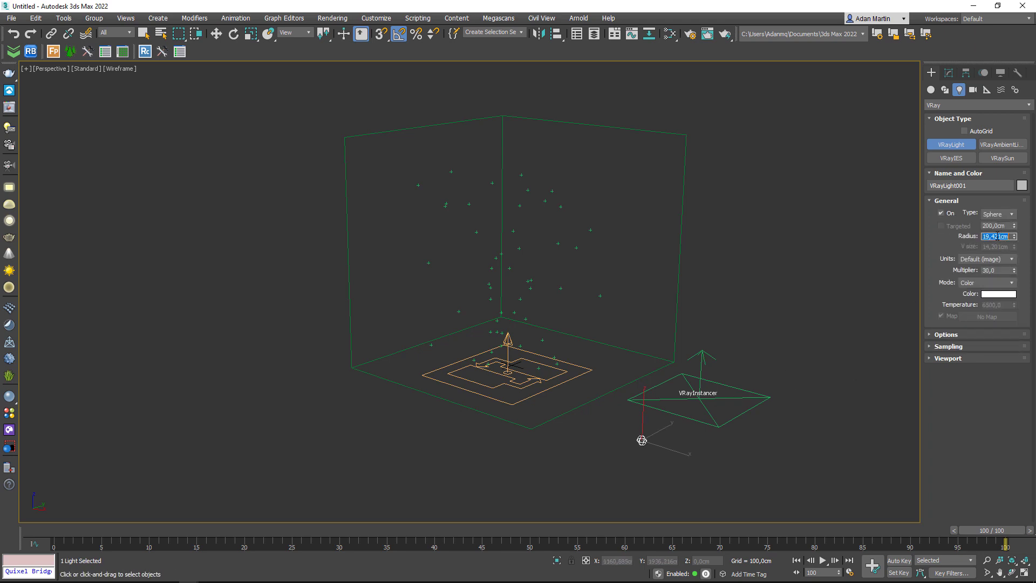
pyautogui.write('10')
pyautogui.press('Return')
# - Clone the sphere light into copies beside the original
pyautogui.scroll(3, 639, 428)
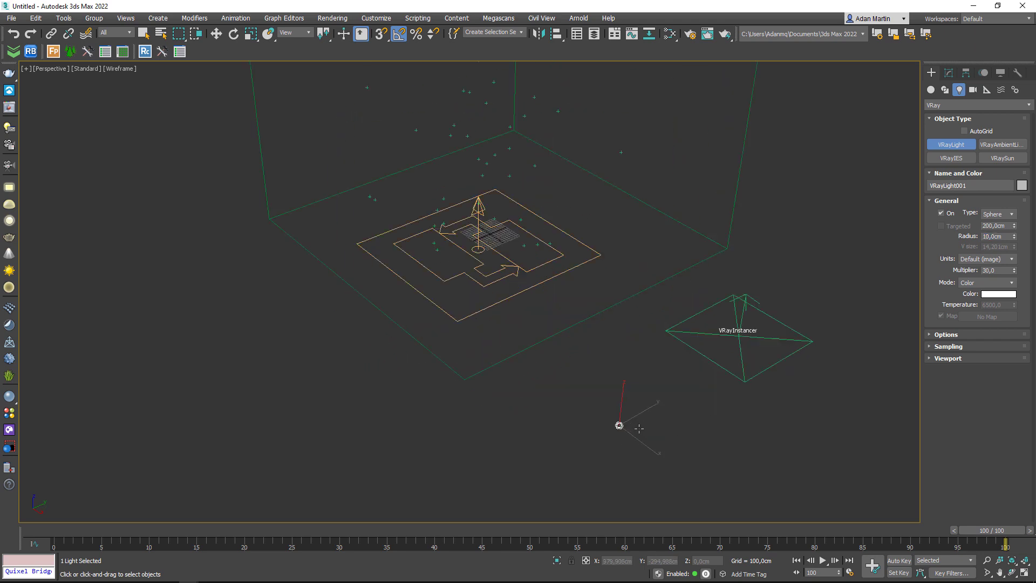
pyautogui.press('w')
pyautogui.scroll(3, 639, 428)
pyautogui.keyDown('shift'); pyautogui.moveTo(594, 419); pyautogui.dragTo(633, 398); pyautogui.keyUp('shift')
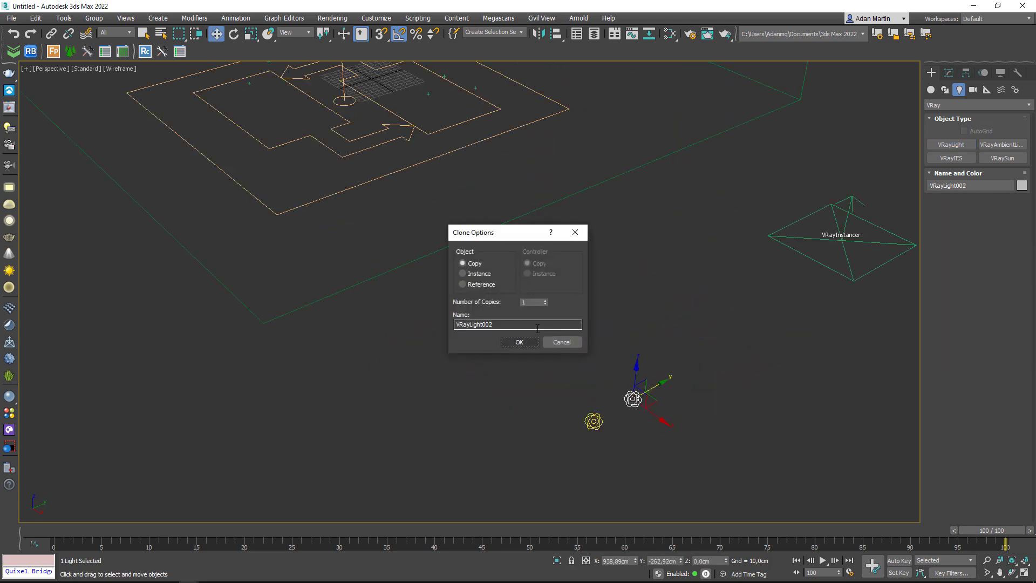
pyautogui.click(518, 340)
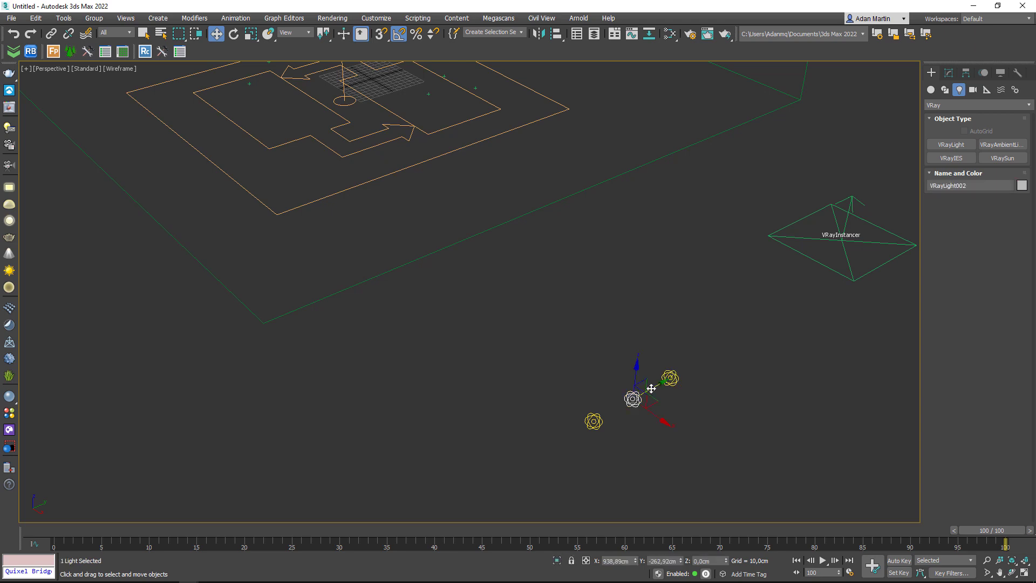
# - Color the three sphere lights pink, blue and green
pyautogui.click(949, 73)
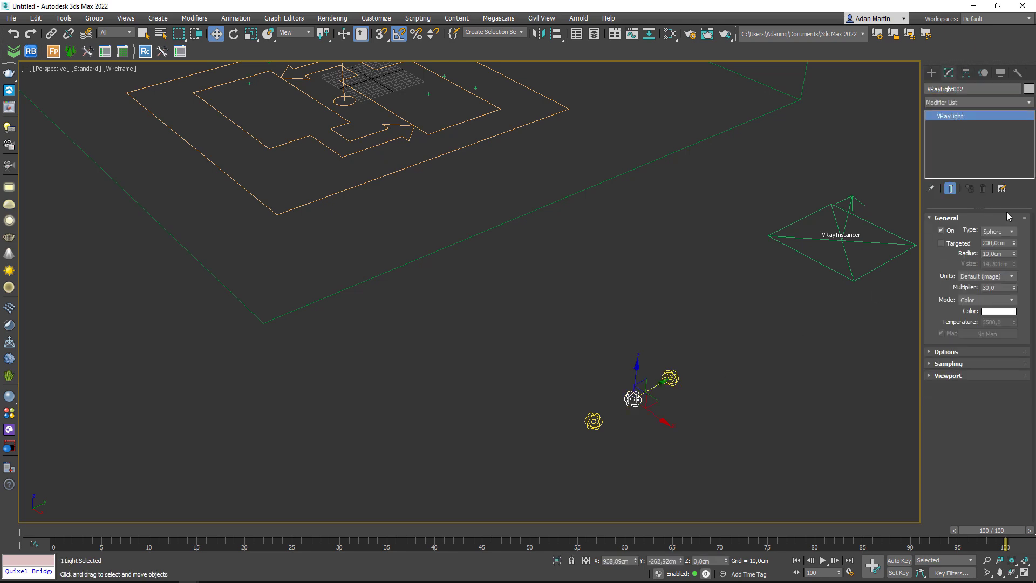
pyautogui.click(998, 311)
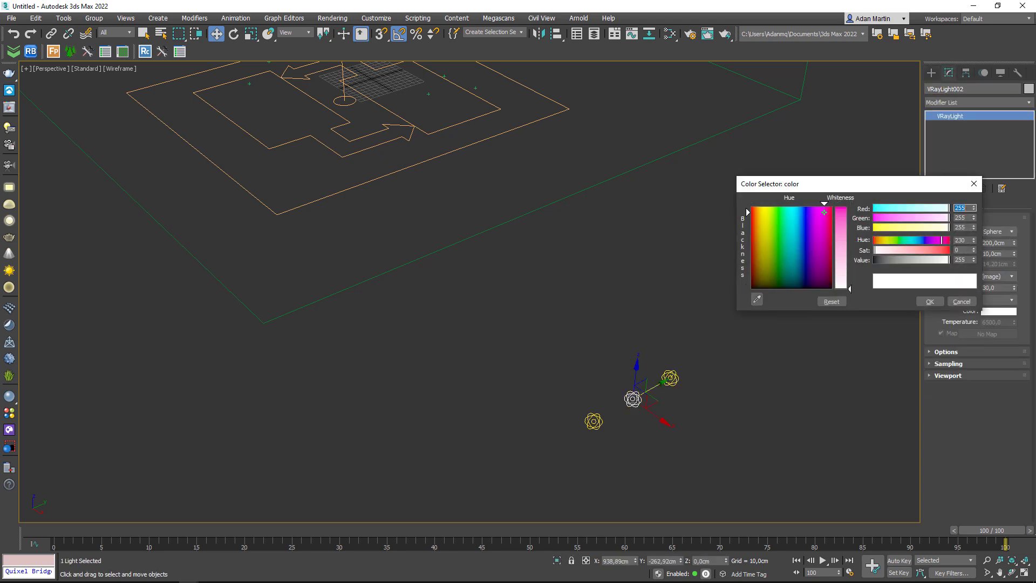
pyautogui.moveTo(849, 288); pyautogui.dragTo(849, 215)
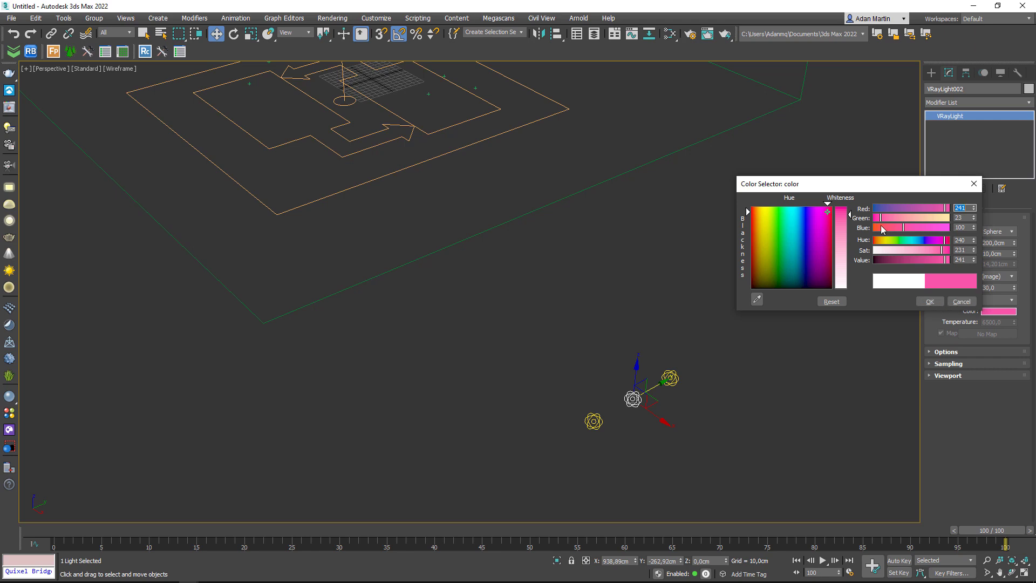
pyautogui.click(962, 301)
pyautogui.click(670, 377)
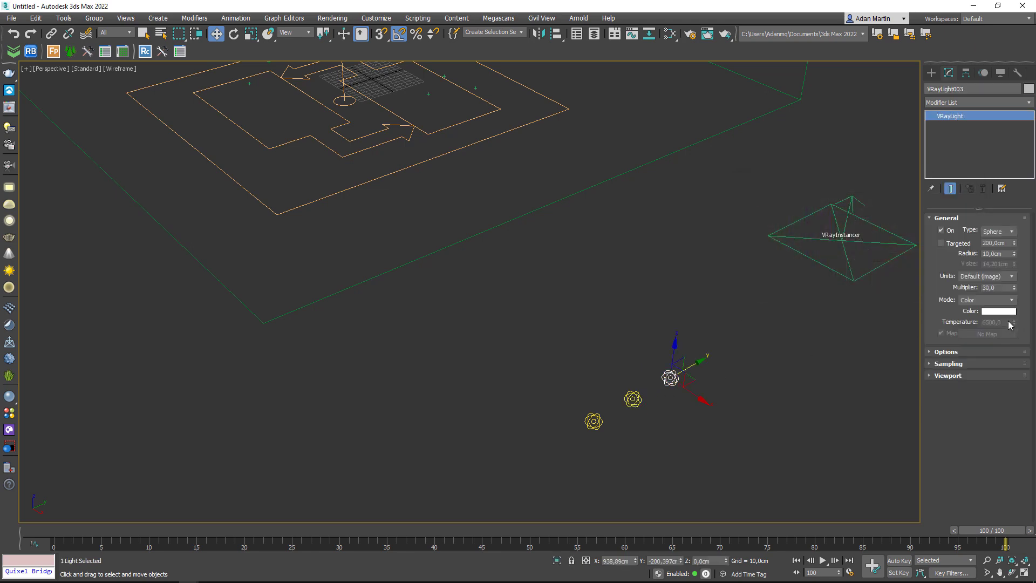
pyautogui.click(998, 311)
pyautogui.moveTo(750, 262); pyautogui.dragTo(802, 208)
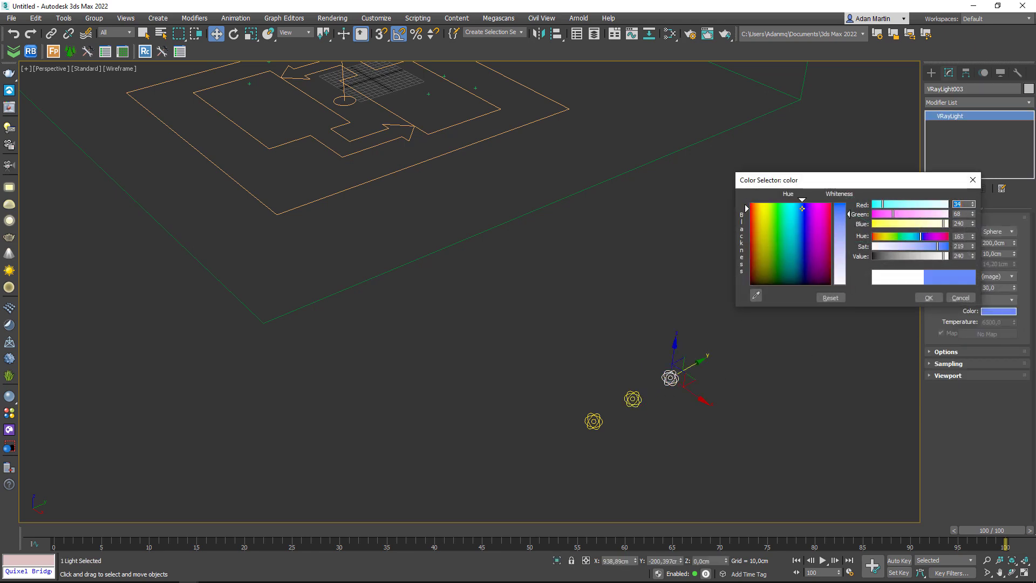
pyautogui.click(960, 298)
pyautogui.click(594, 421)
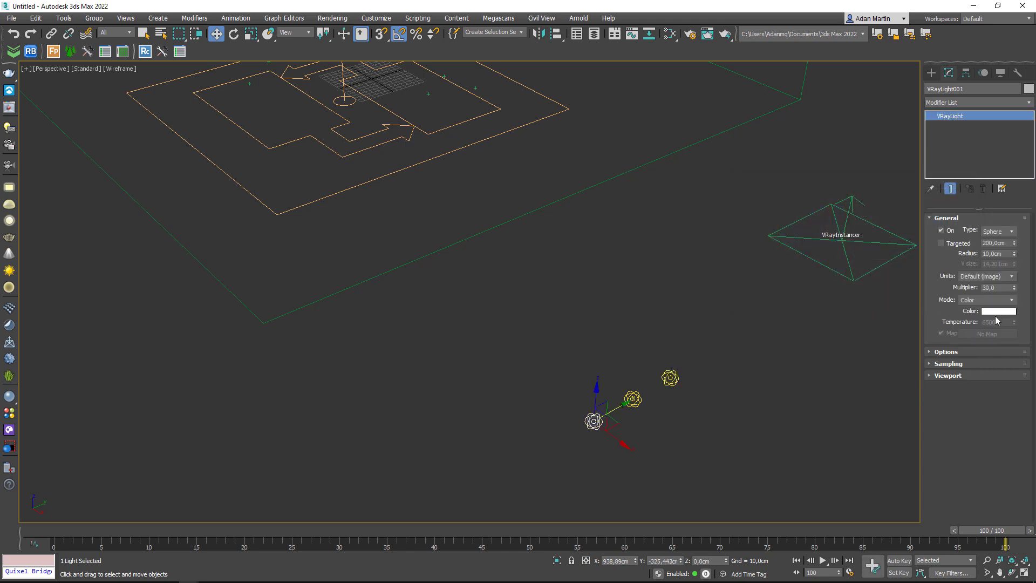
pyautogui.click(997, 311)
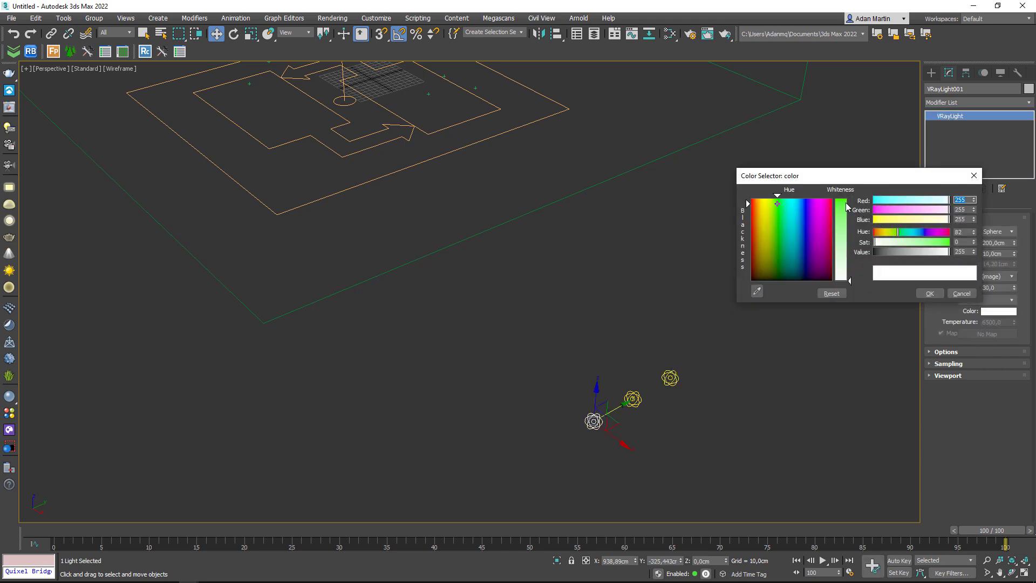
pyautogui.moveTo(846, 206); pyautogui.dragTo(845, 237)
pyautogui.click(929, 293)
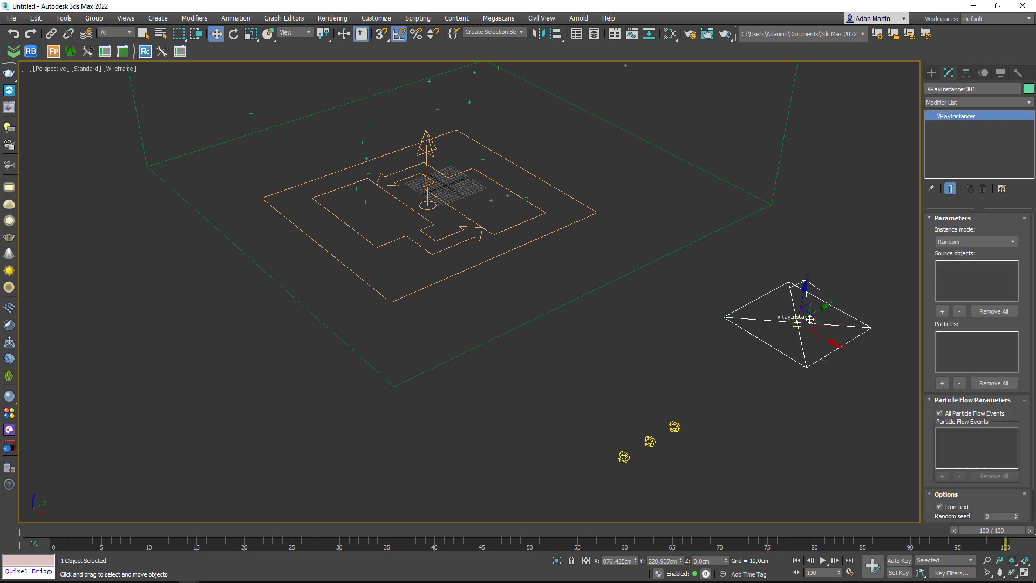
# - Add VRayLight001, VRayLight002 and VRayLight003 as the instancer's source objects
pyautogui.click(942, 311)
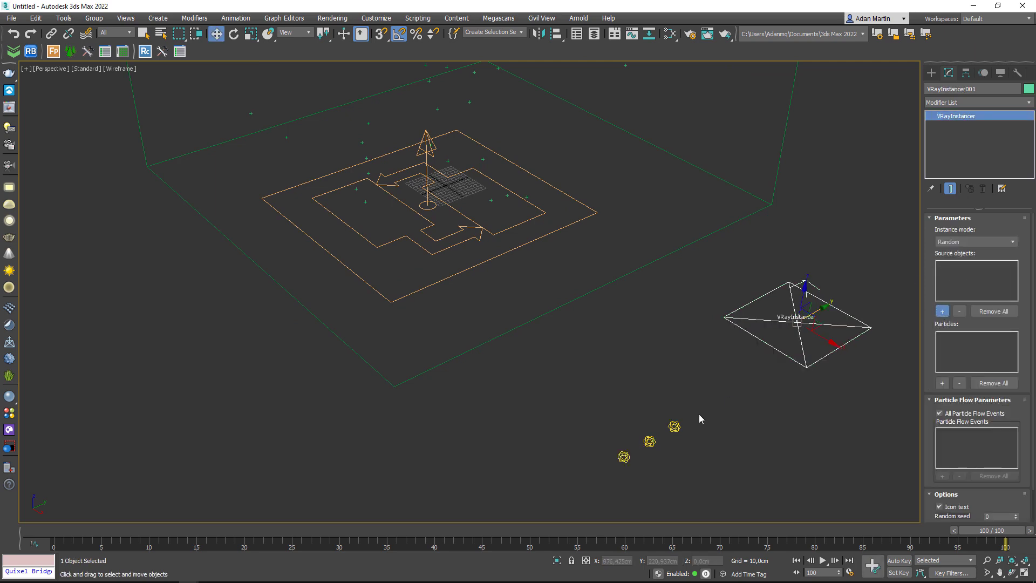
pyautogui.click(674, 426)
pyautogui.click(649, 441)
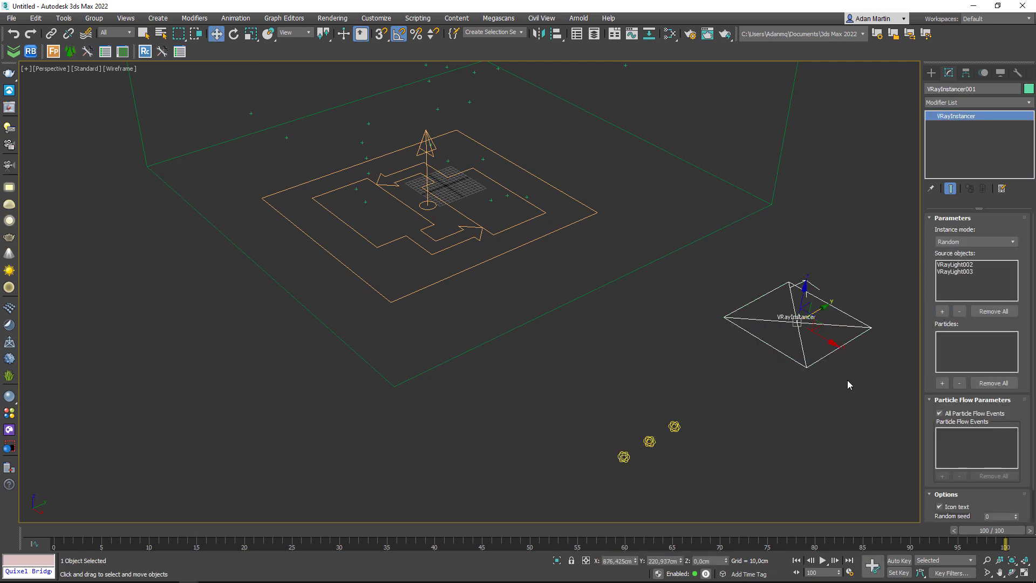
pyautogui.click(941, 311)
pyautogui.click(623, 457)
# - Set PF Source 001 as the instancer's particles with Random instance mode
pyautogui.click(942, 383)
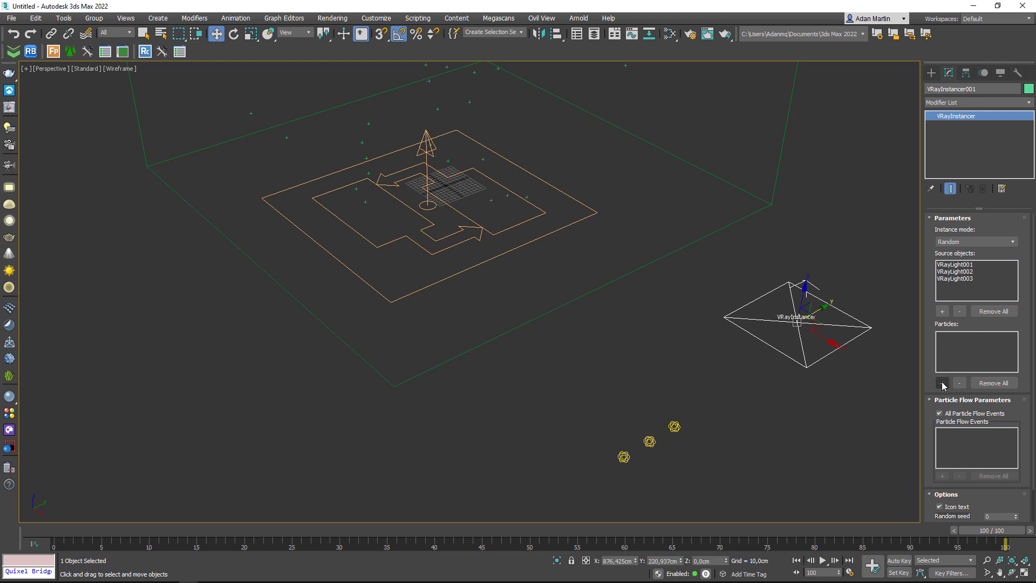
pyautogui.click(504, 229)
pyautogui.click(960, 241)
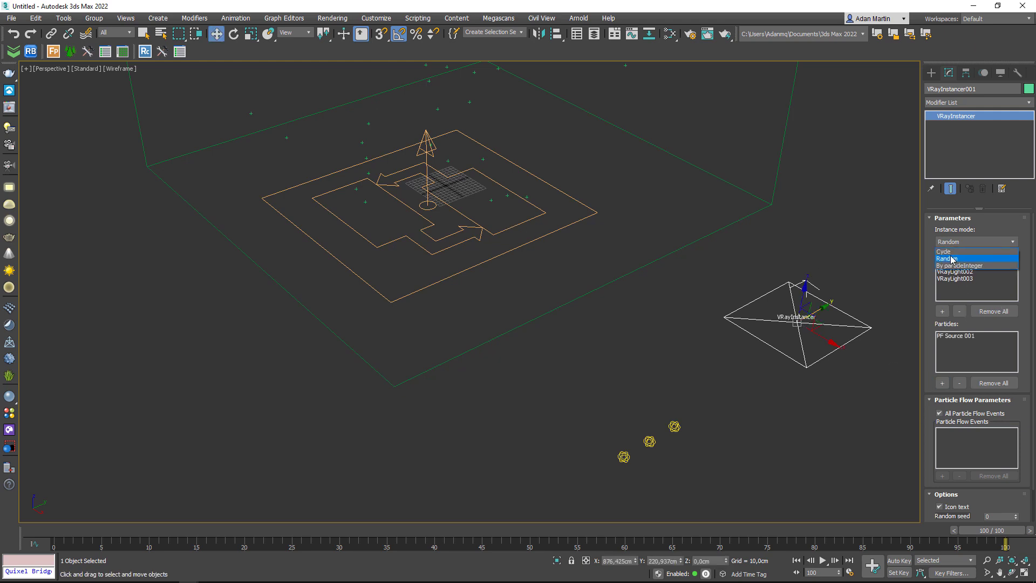
pyautogui.click(948, 261)
# - Select the particle emitter and launch a V-Ray interactive render
pyautogui.moveTo(642, 281); pyautogui.dragTo(696, 354, button='middle')
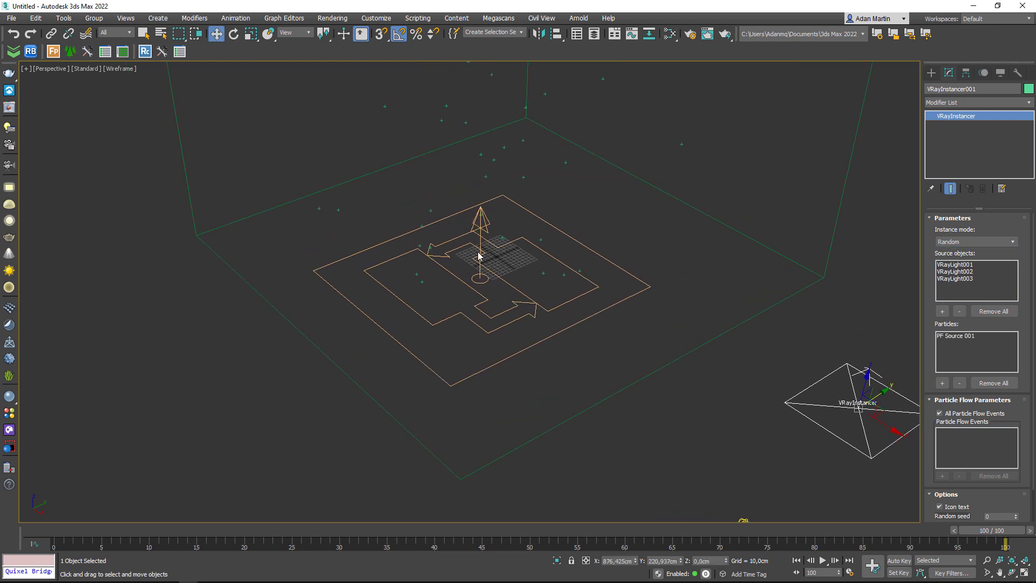
pyautogui.click(479, 272)
pyautogui.click(479, 272)
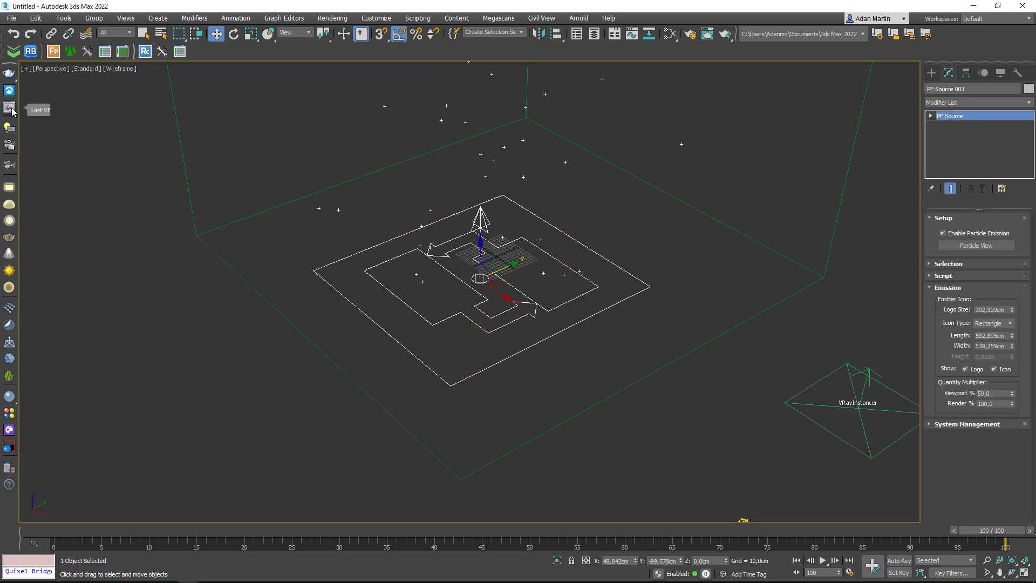
pyautogui.click(9, 107)
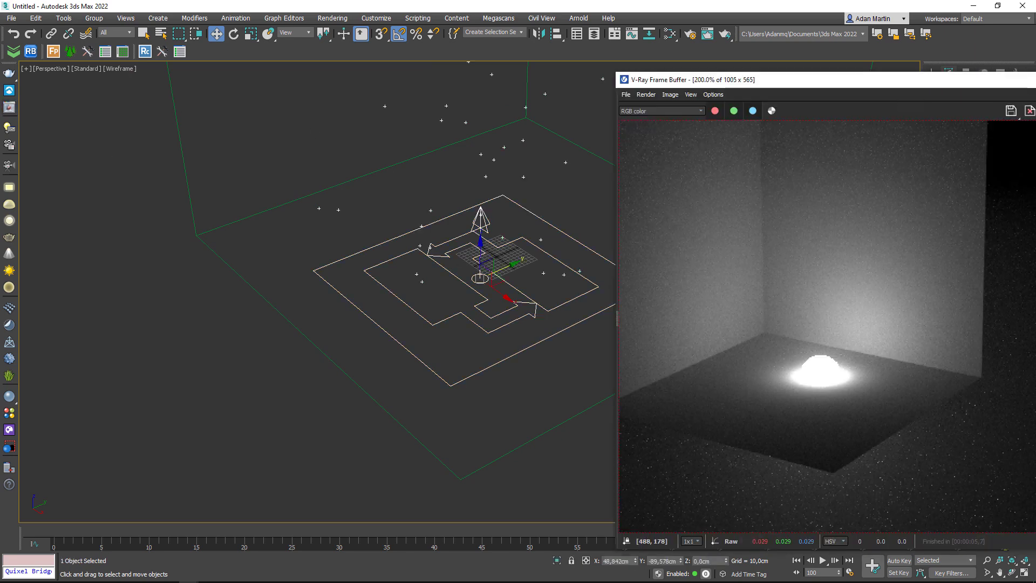
# - Restart the interactive render, reframe the view, and scrub the animation to frame 21
pyautogui.click(1029, 110)
pyautogui.scroll(-5, 404, 356)
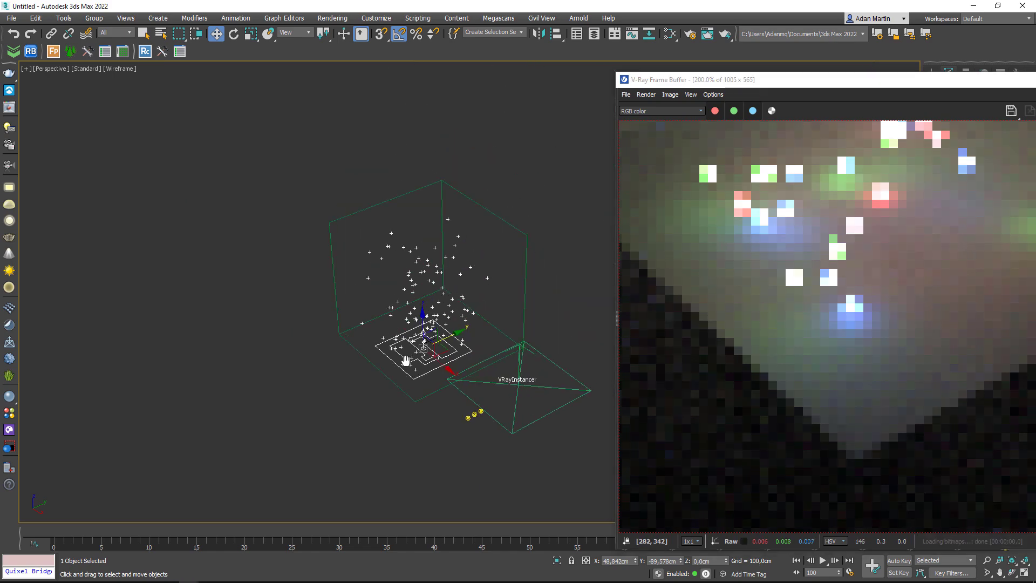
pyautogui.scroll(3, 402, 348)
pyautogui.scroll(-2, 414, 345)
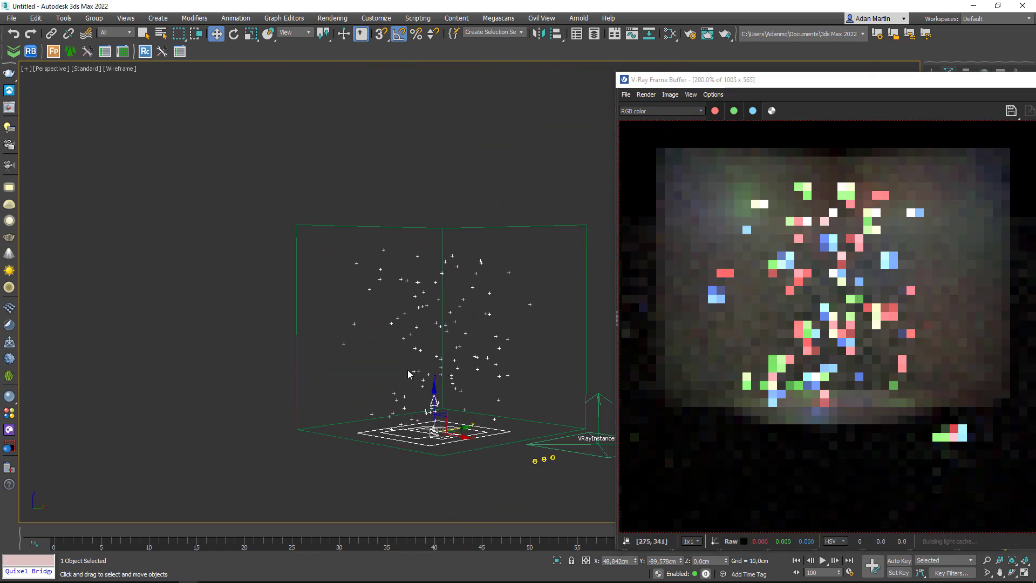
pyautogui.scroll(4, 410, 367)
pyautogui.moveTo(409, 373); pyautogui.dragTo(454, 389, button='middle')
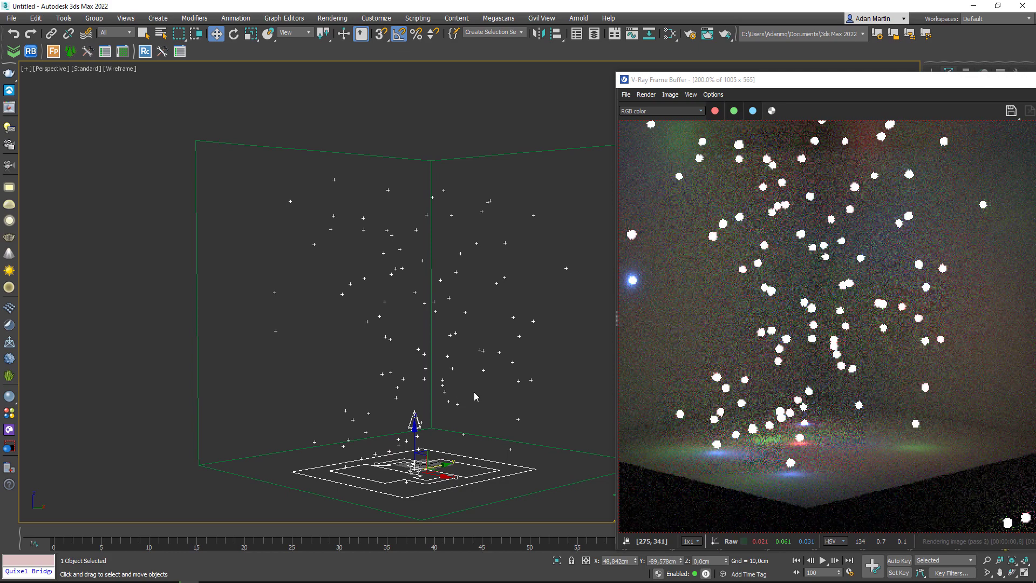
pyautogui.scroll(-2, 474, 392)
pyautogui.moveTo(54, 530); pyautogui.dragTo(664, 520)
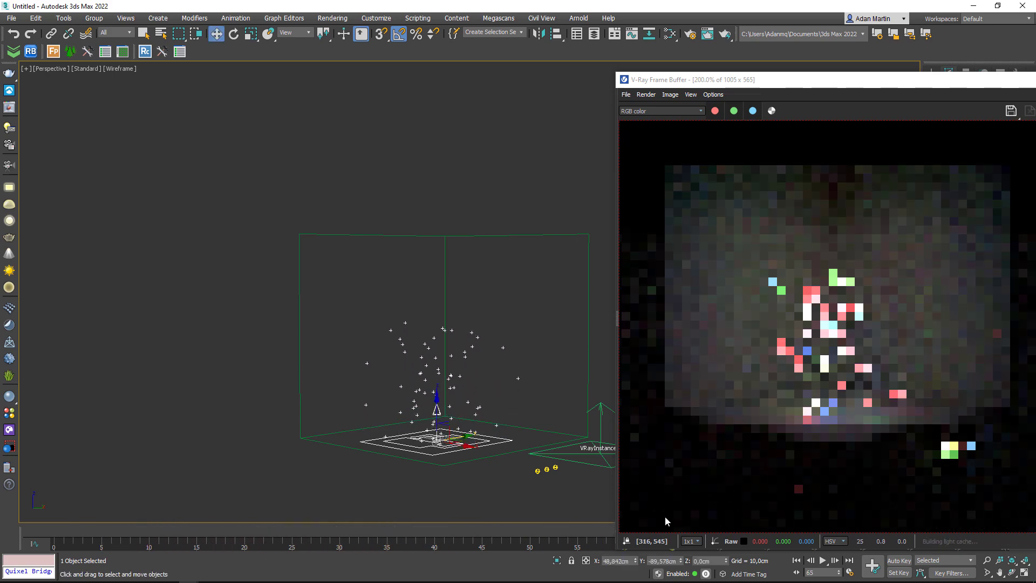